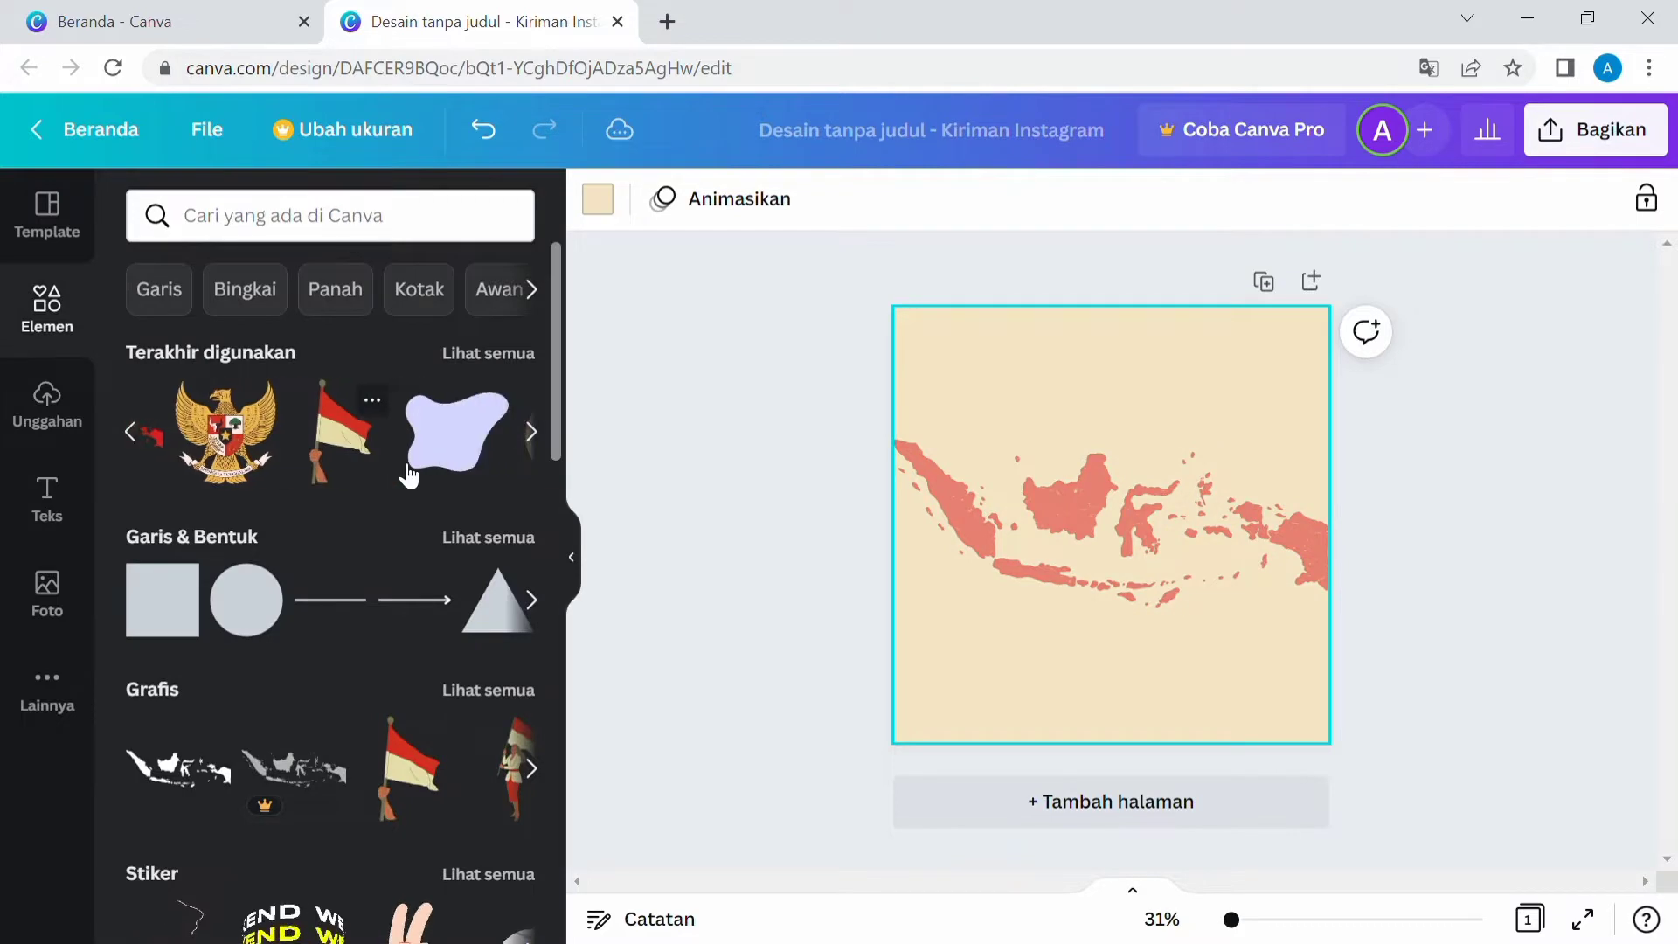
# Add a circular frame from the frame elements, shrink it and move it up over the center of the map.
pyautogui.click(348, 215)
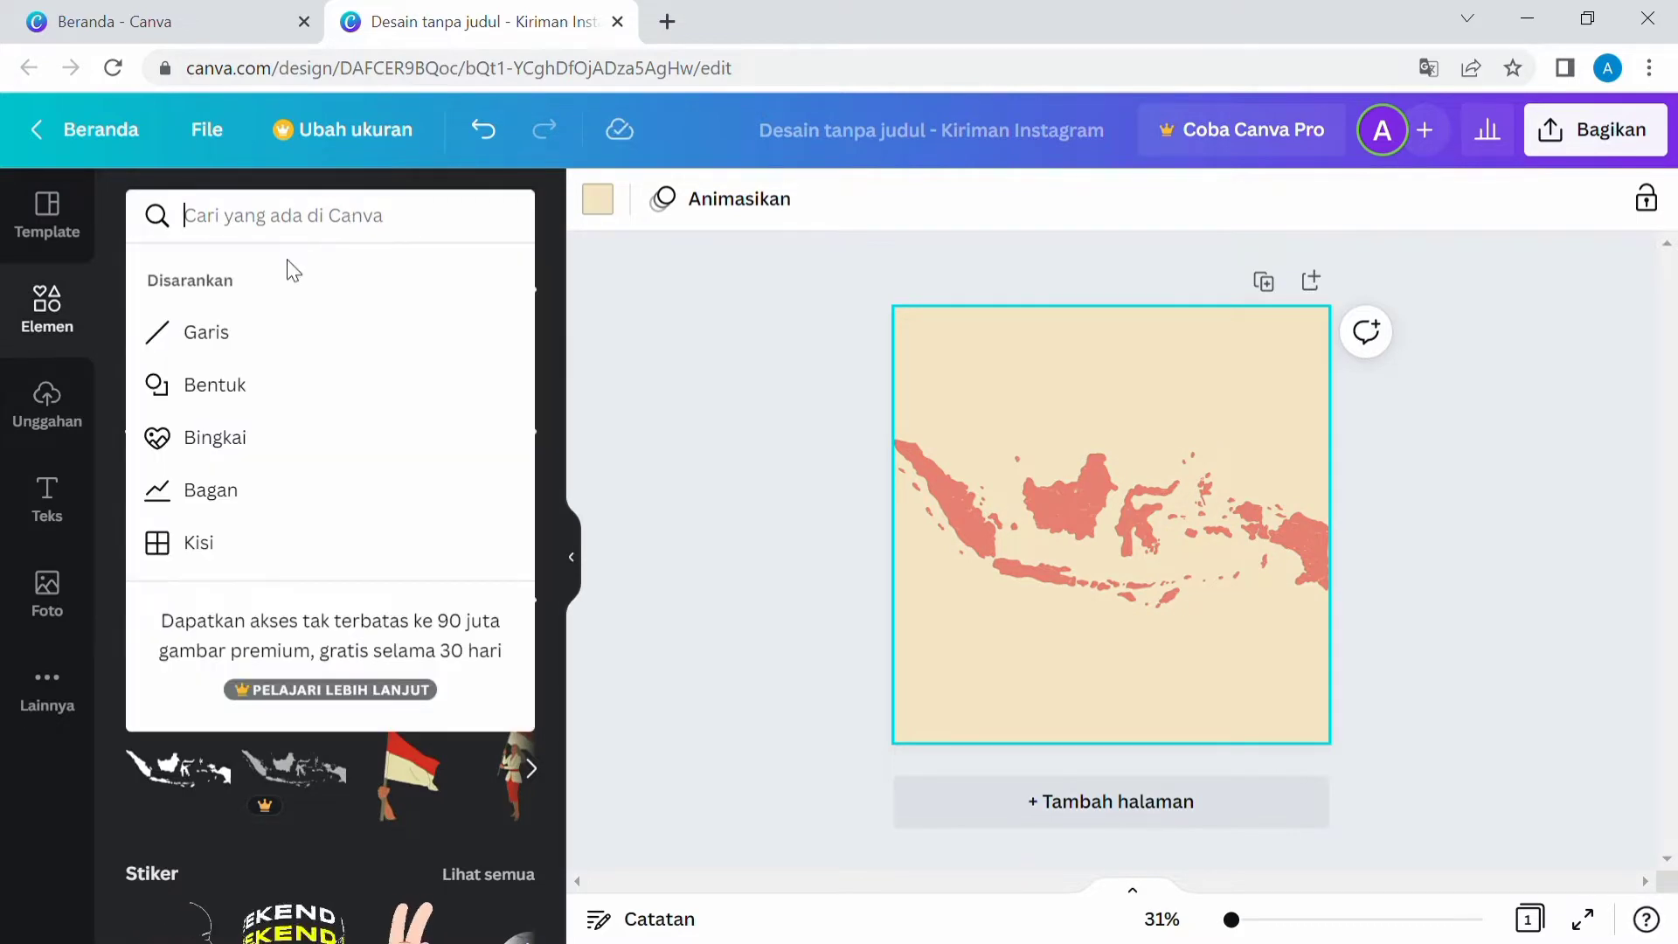
pyautogui.click(262, 439)
pyautogui.click(209, 411)
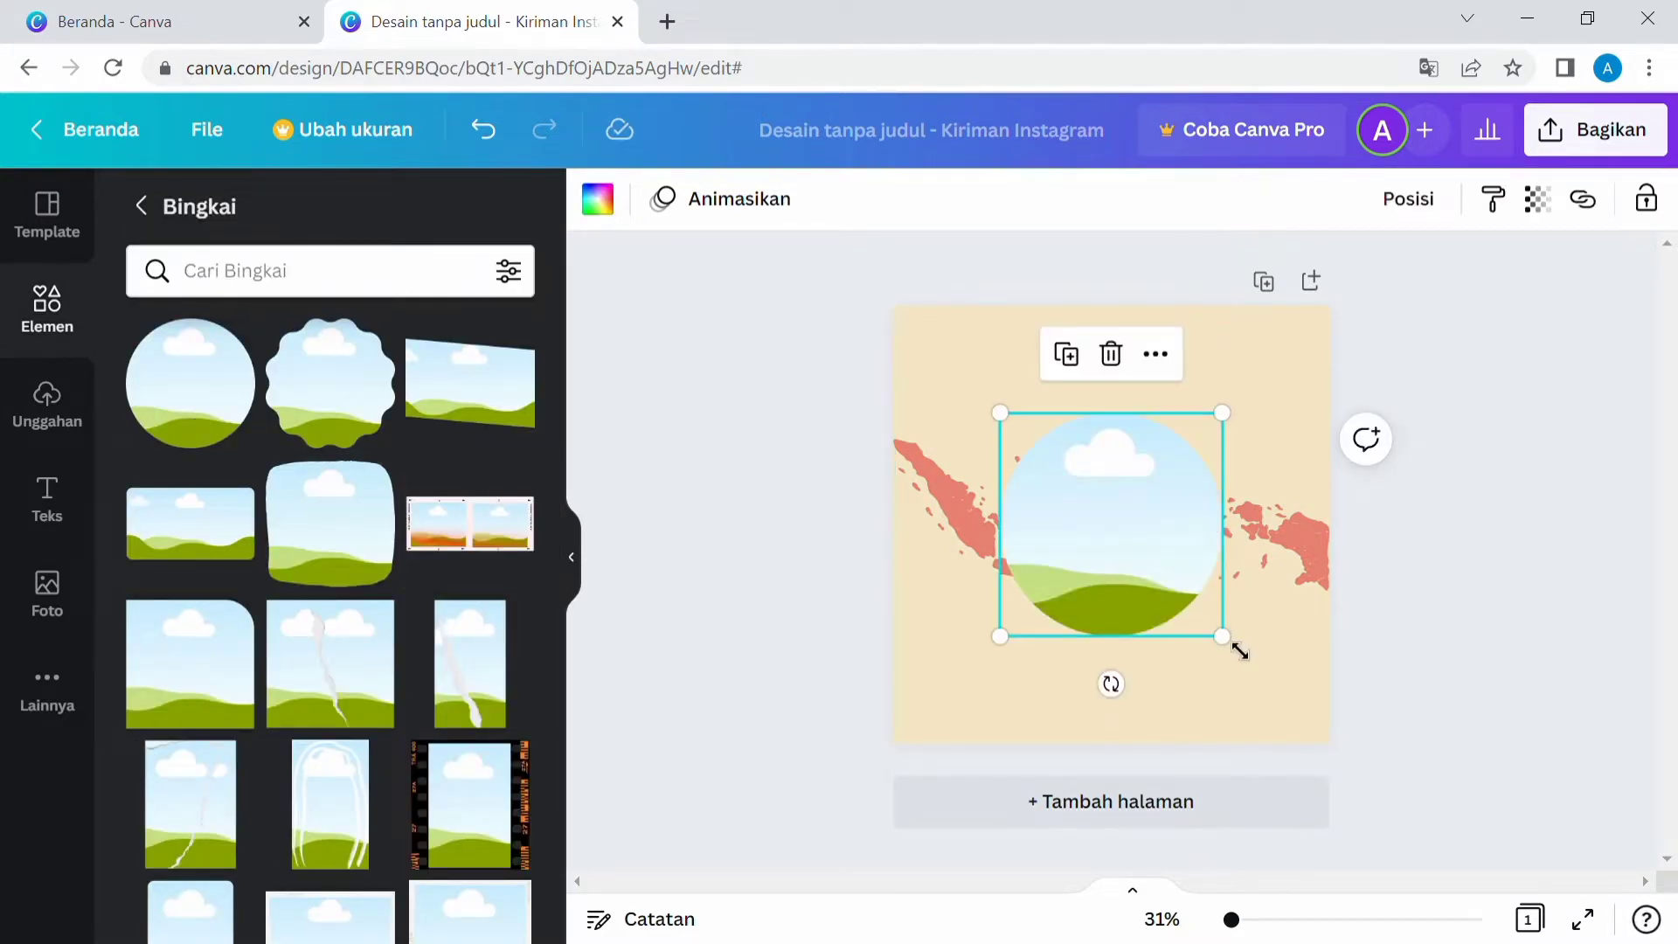
pyautogui.moveTo(1240, 652); pyautogui.dragTo(1192, 618)
pyautogui.moveTo(1111, 550); pyautogui.dragTo(1155, 486)
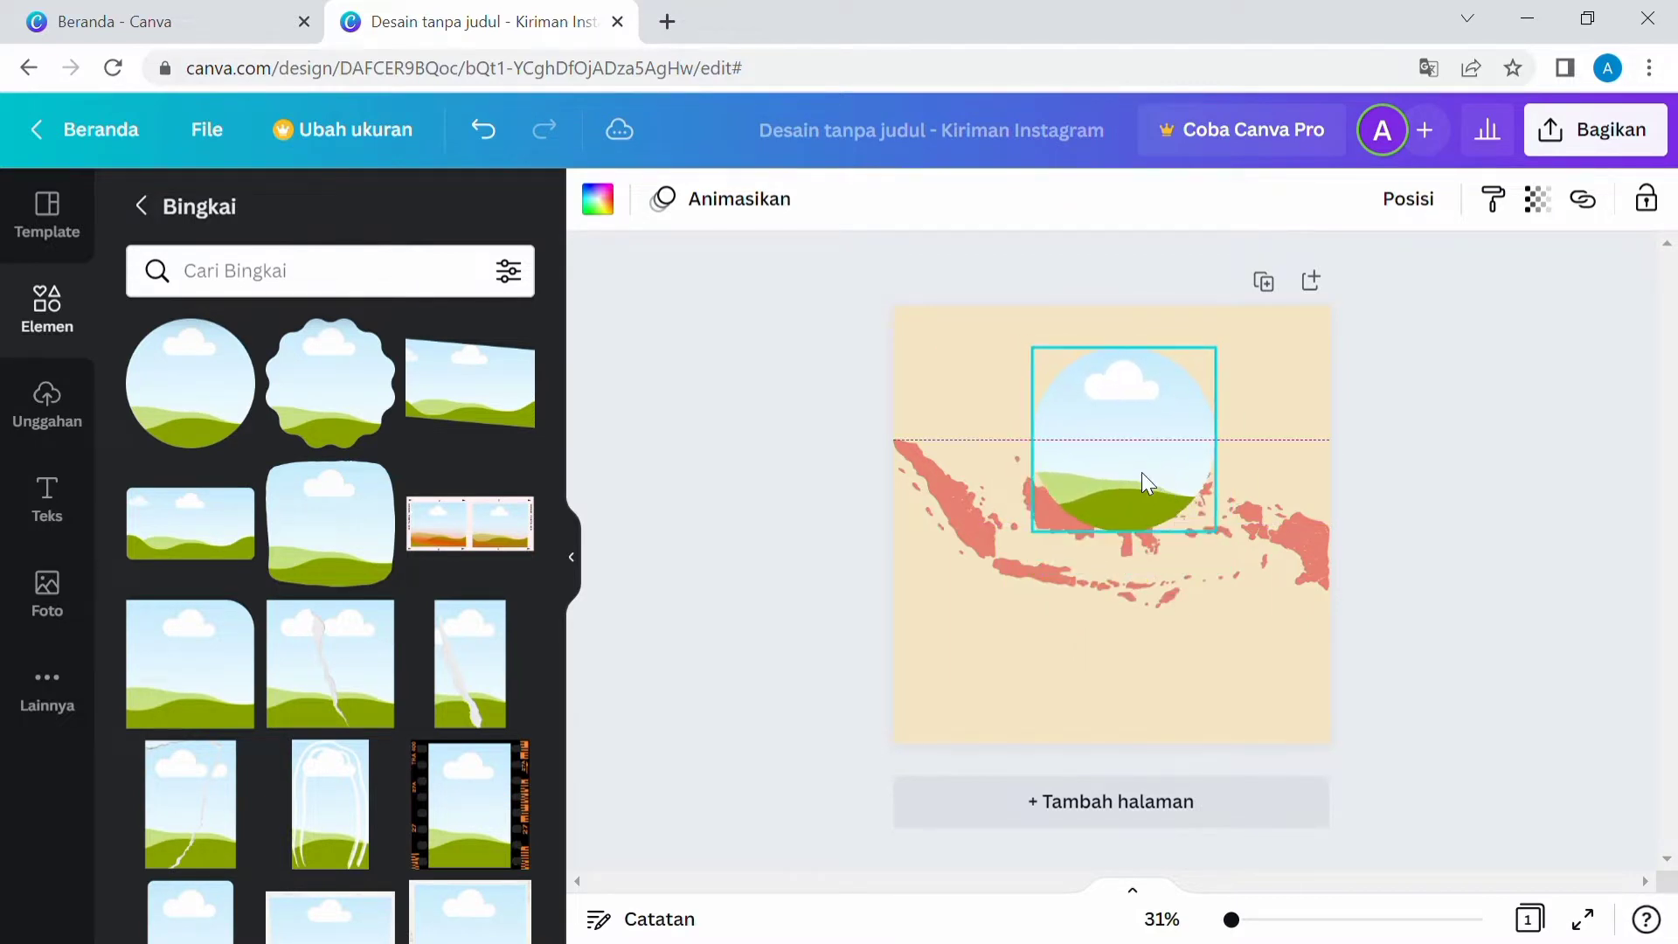
# Move the Indonesia map slightly lower on the page.
pyautogui.click(1311, 577)
pyautogui.moveTo(1119, 651); pyautogui.dragTo(1123, 690)
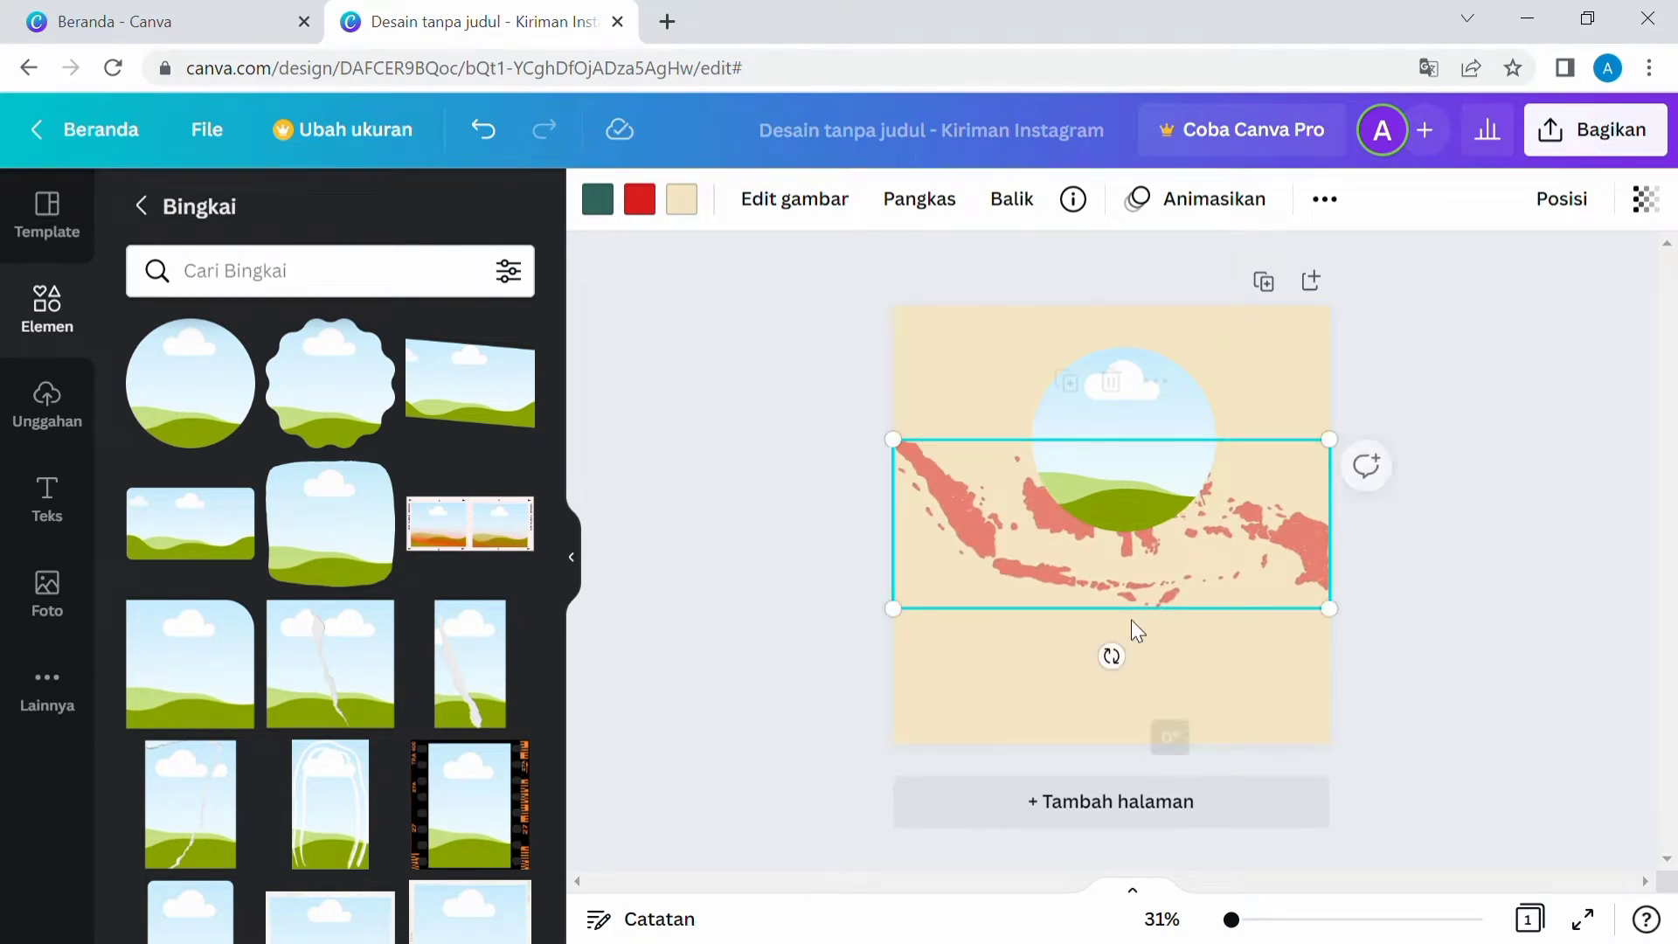
pyautogui.moveTo(1131, 622); pyautogui.dragTo(1137, 656)
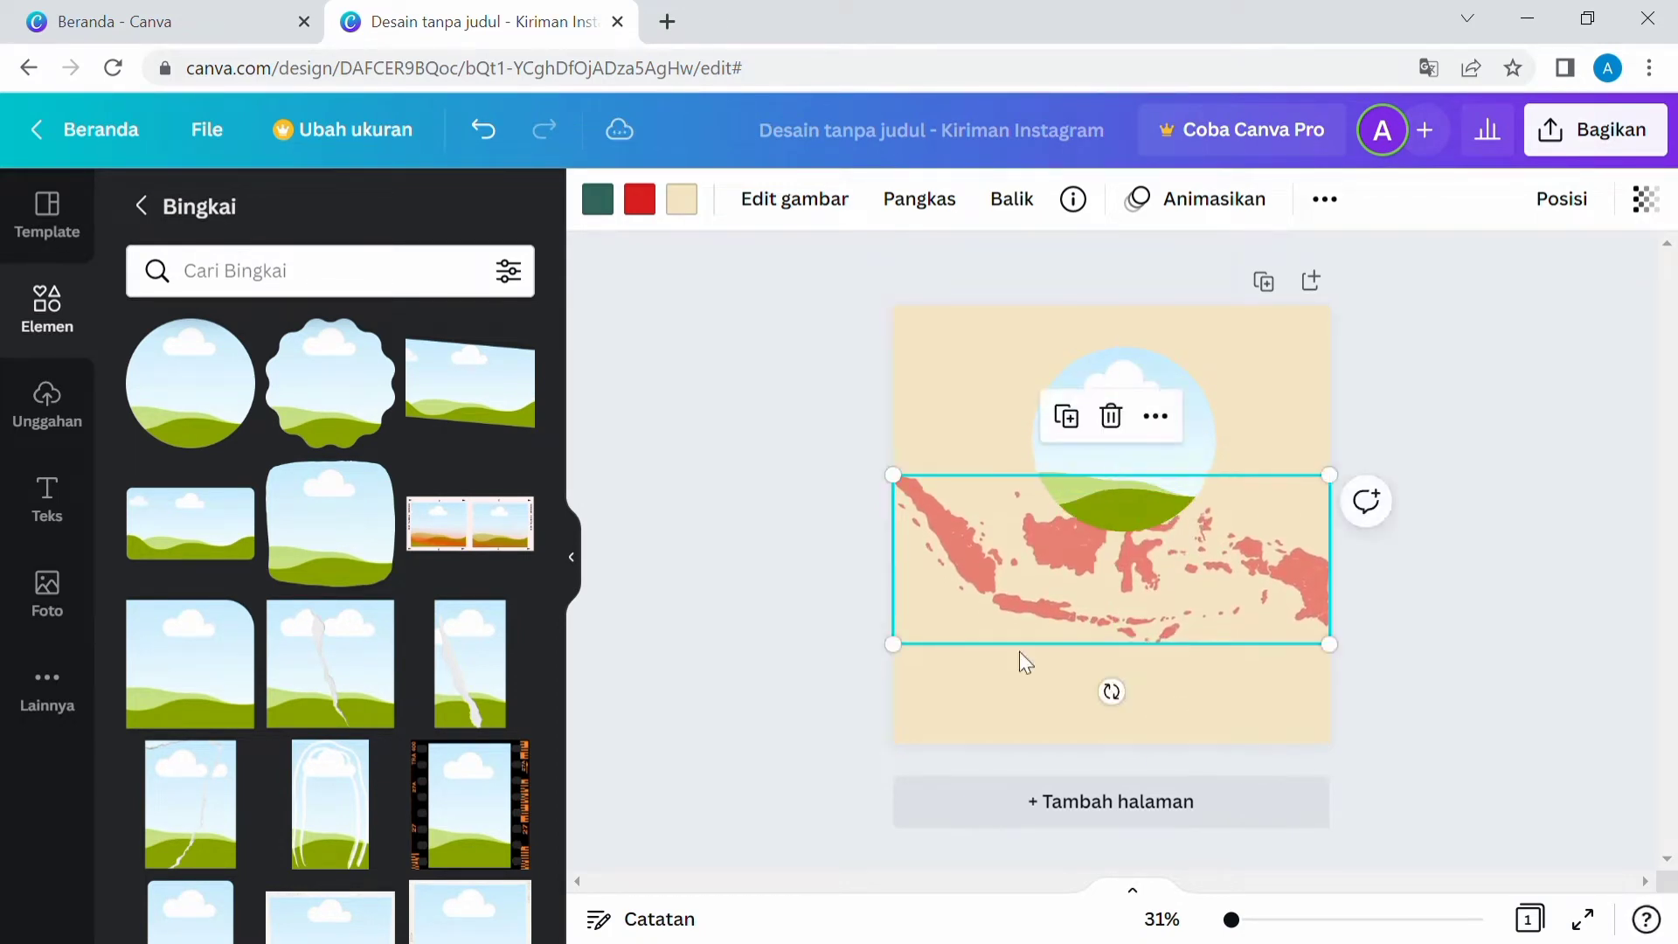
pyautogui.click(1019, 659)
# Add the Garuda Pancasila emblem from recently used elements, resize it and place it below the circular frame.
pyautogui.click(384, 278)
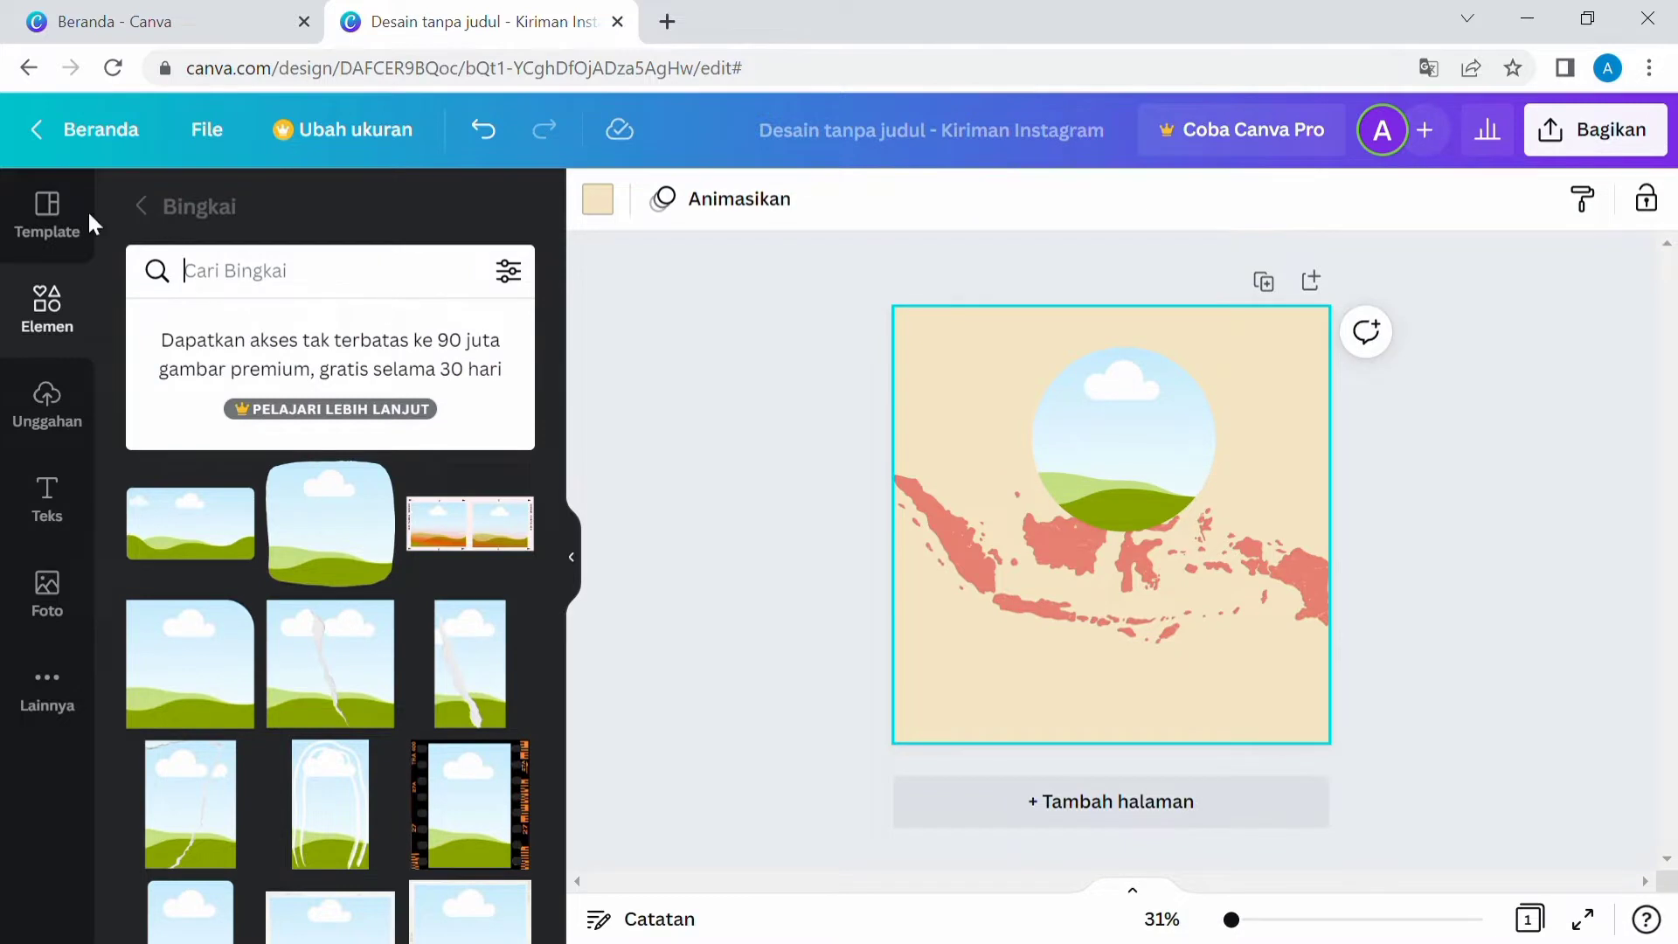
pyautogui.click(141, 206)
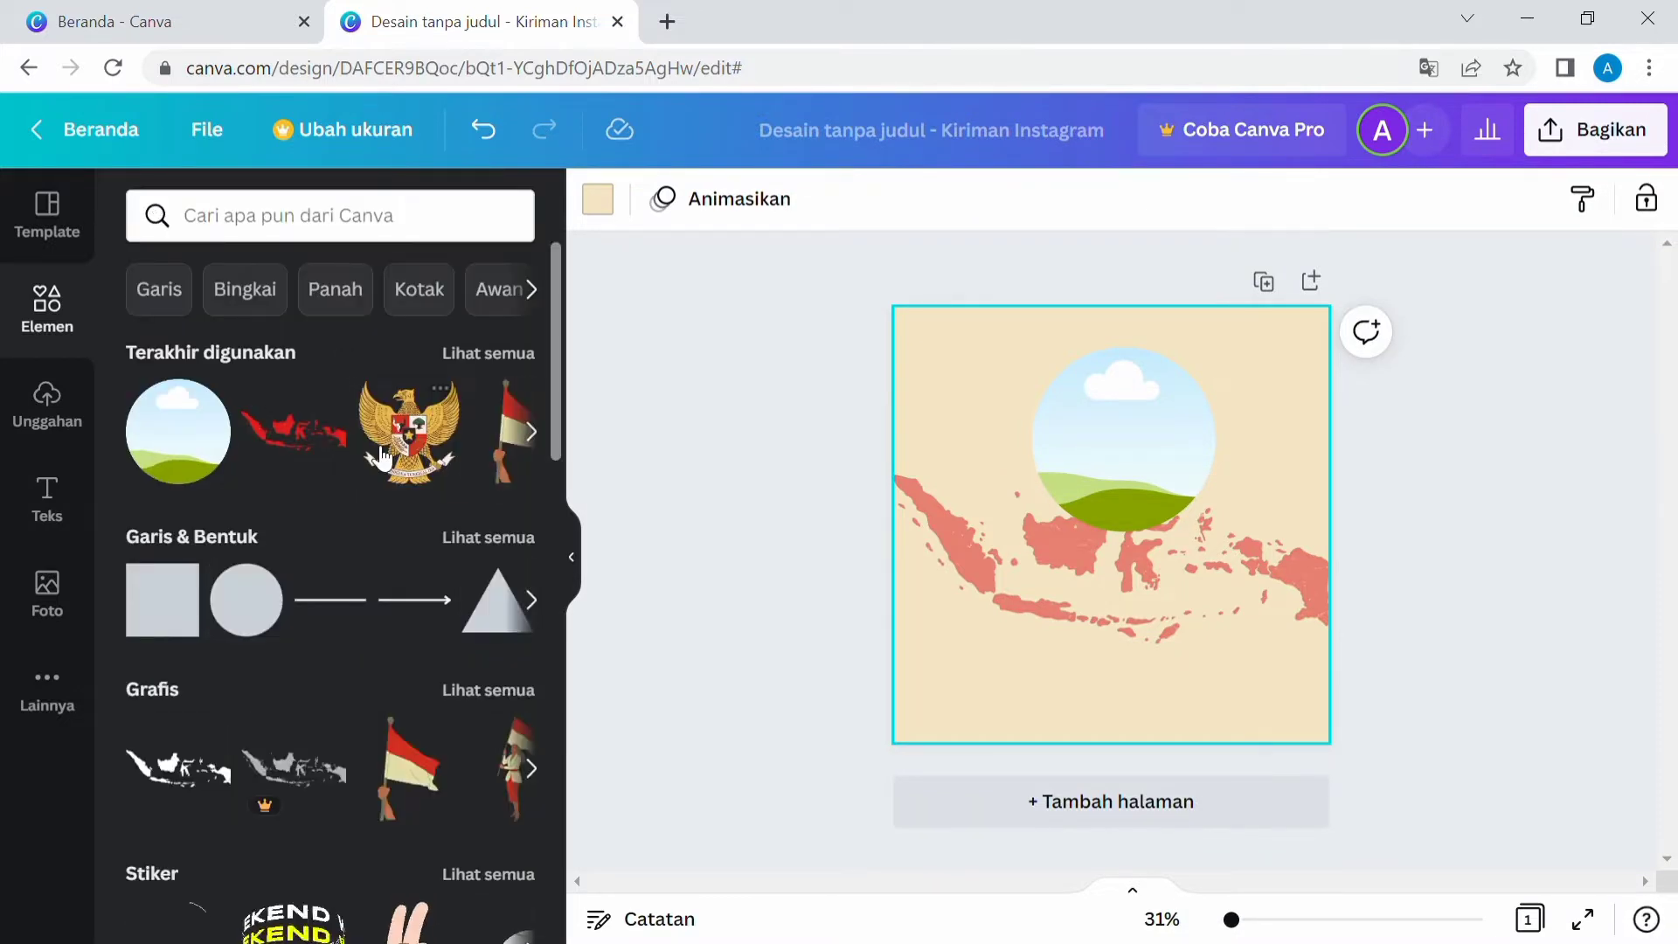
pyautogui.click(382, 454)
pyautogui.moveTo(1206, 618); pyautogui.dragTo(1154, 568)
pyautogui.moveTo(1096, 495); pyautogui.dragTo(1135, 523)
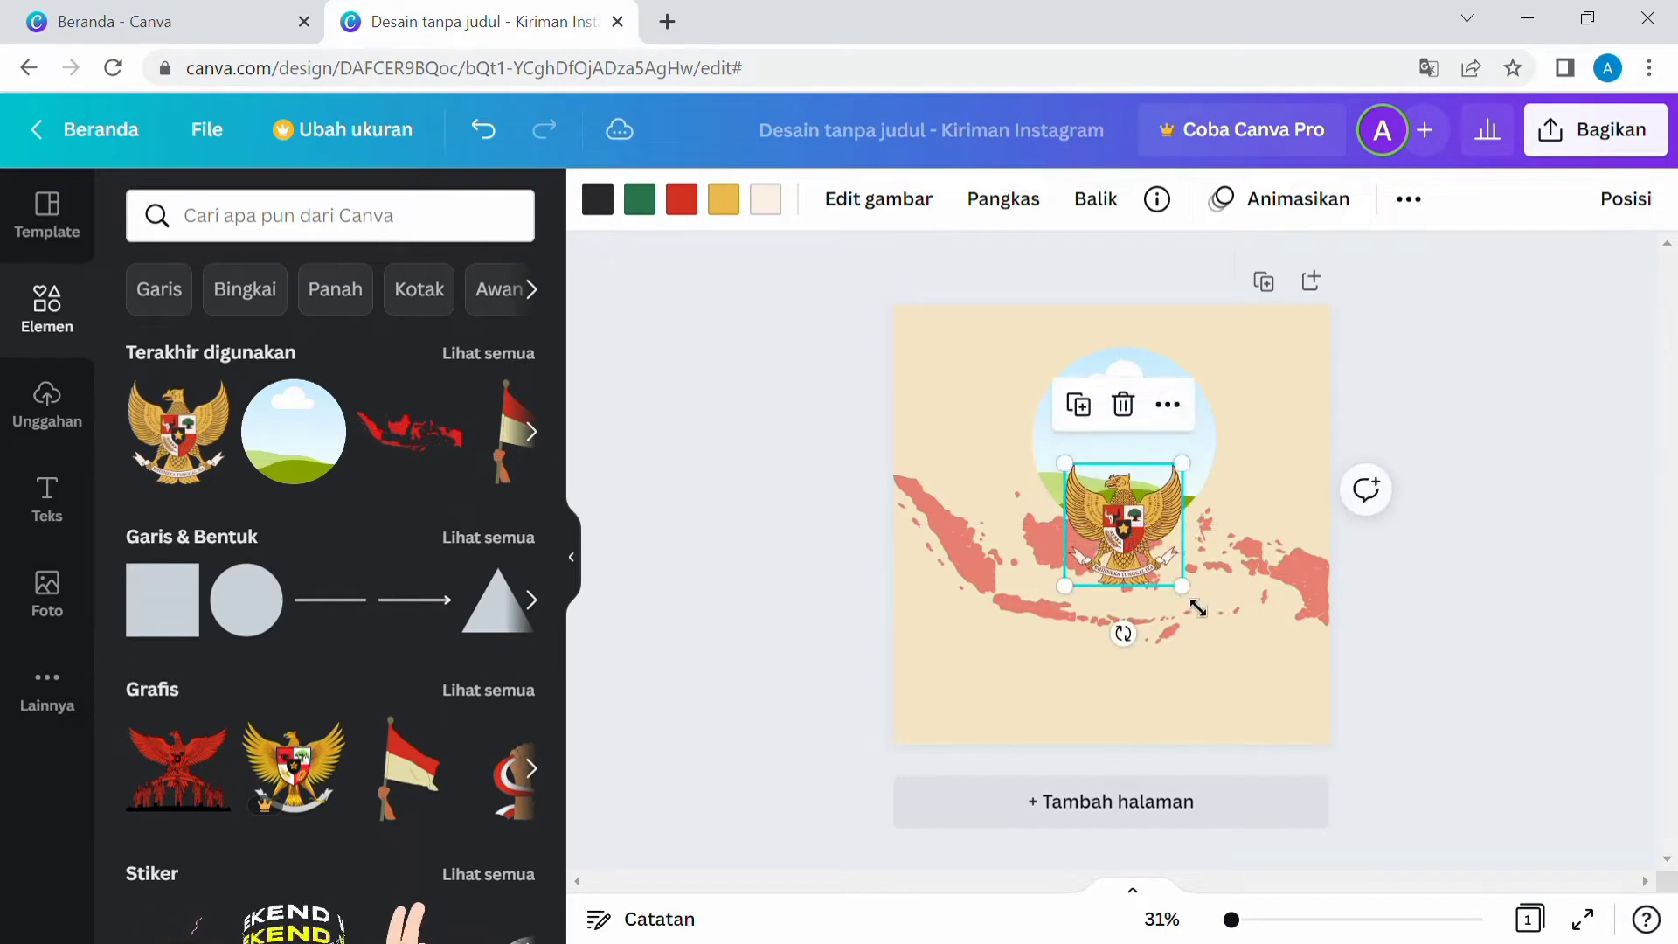
pyautogui.moveTo(1197, 608); pyautogui.dragTo(1146, 657)
pyautogui.click(1132, 411)
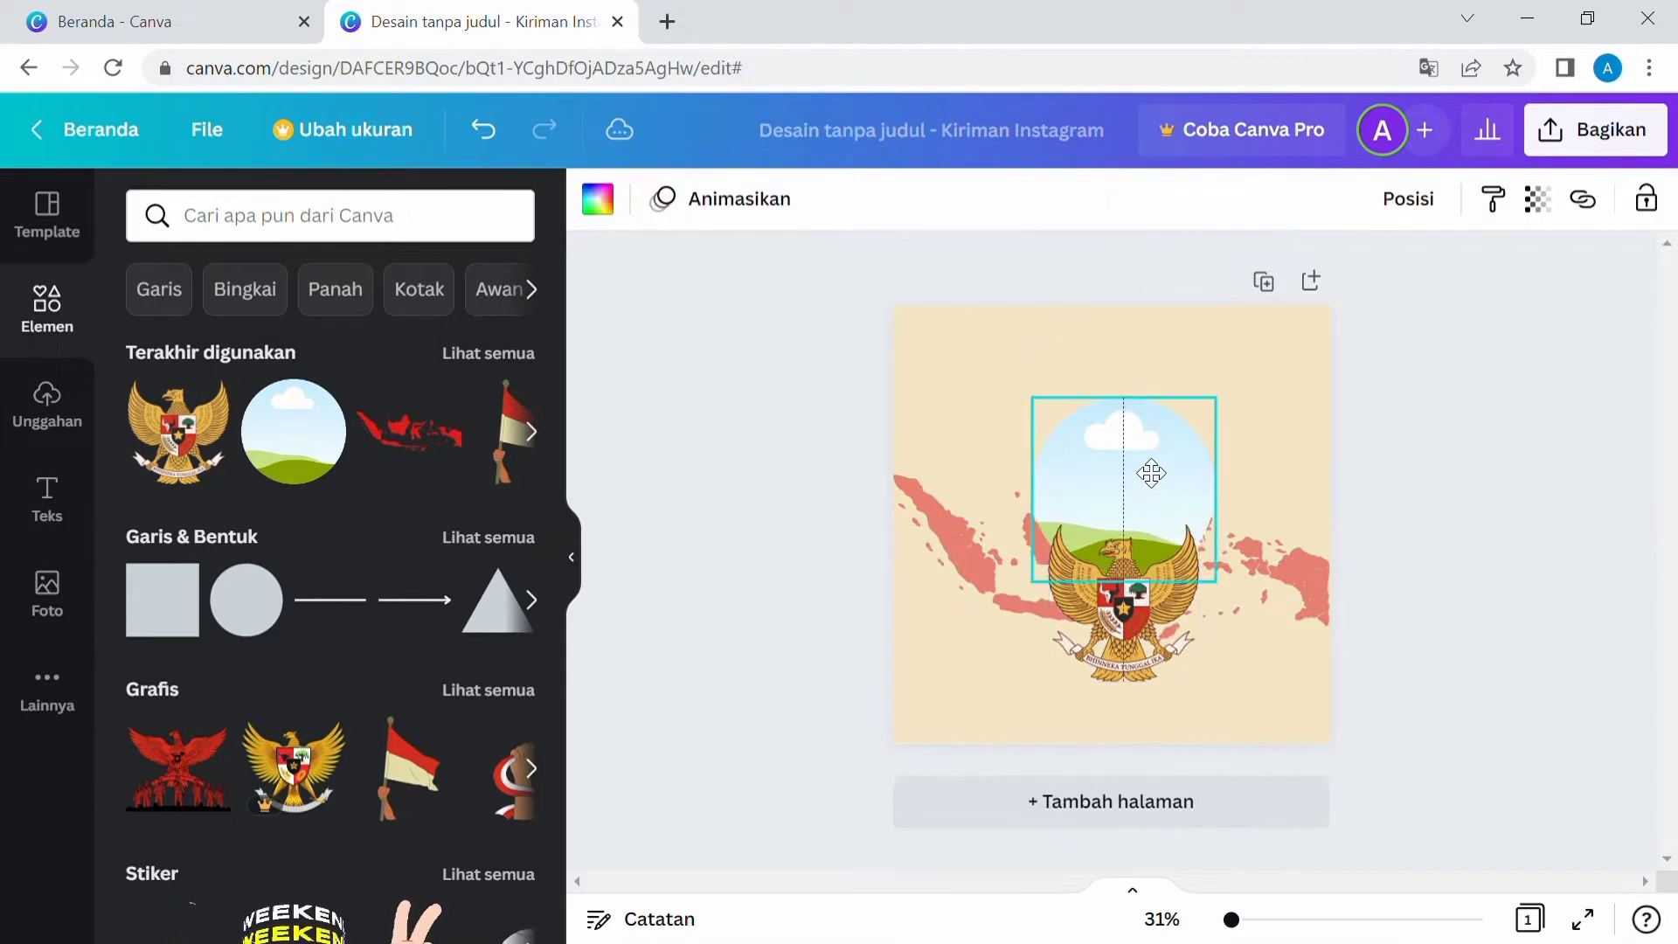
pyautogui.click(952, 496)
pyautogui.click(948, 438)
# Search elements for "bendera indonesia" and add the raised fist with flag graphic to the page, resizing it.
pyautogui.click(397, 234)
pyautogui.write('be')
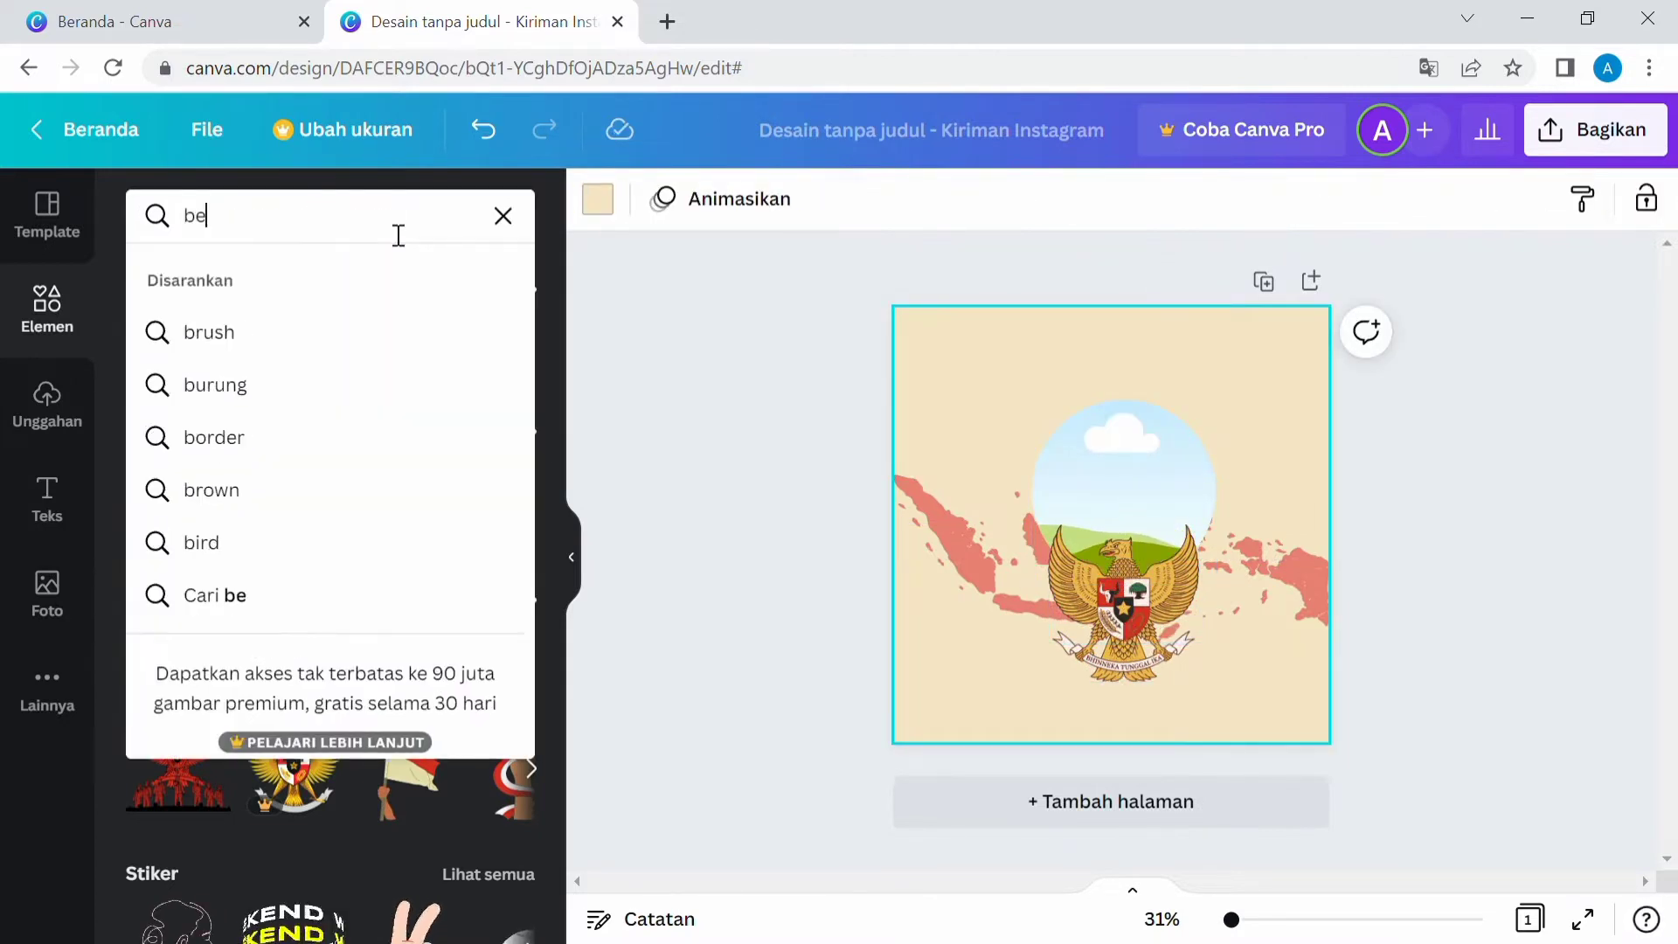
pyautogui.write('ndera')
pyautogui.click(336, 341)
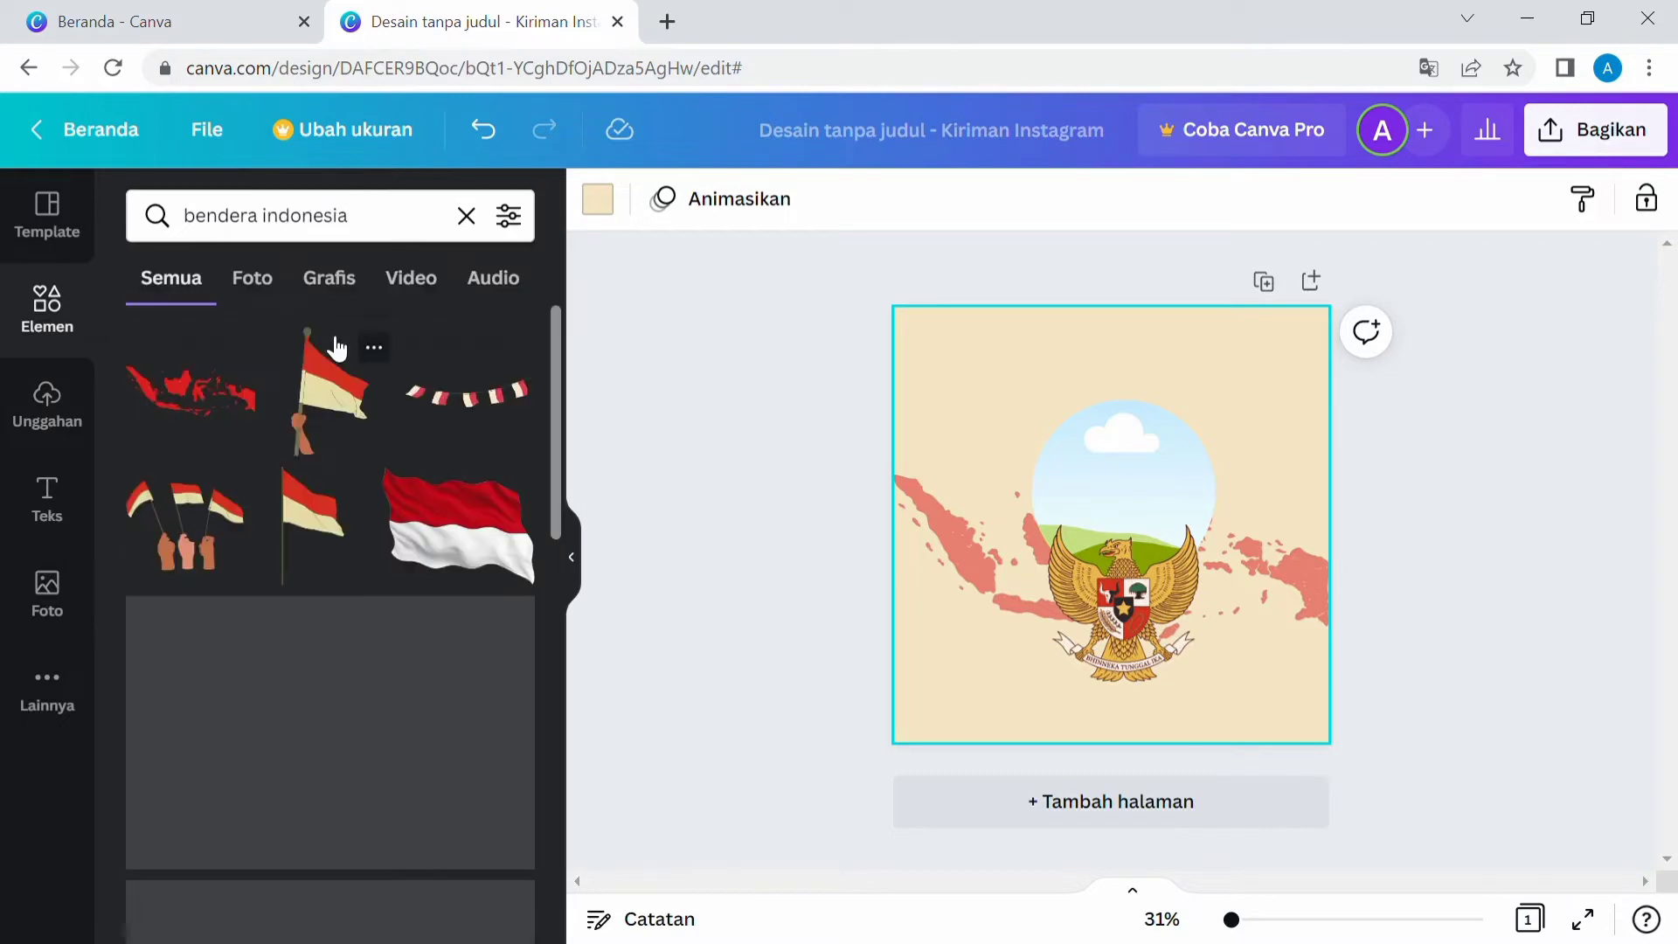
pyautogui.scroll(-10, 344, 586)
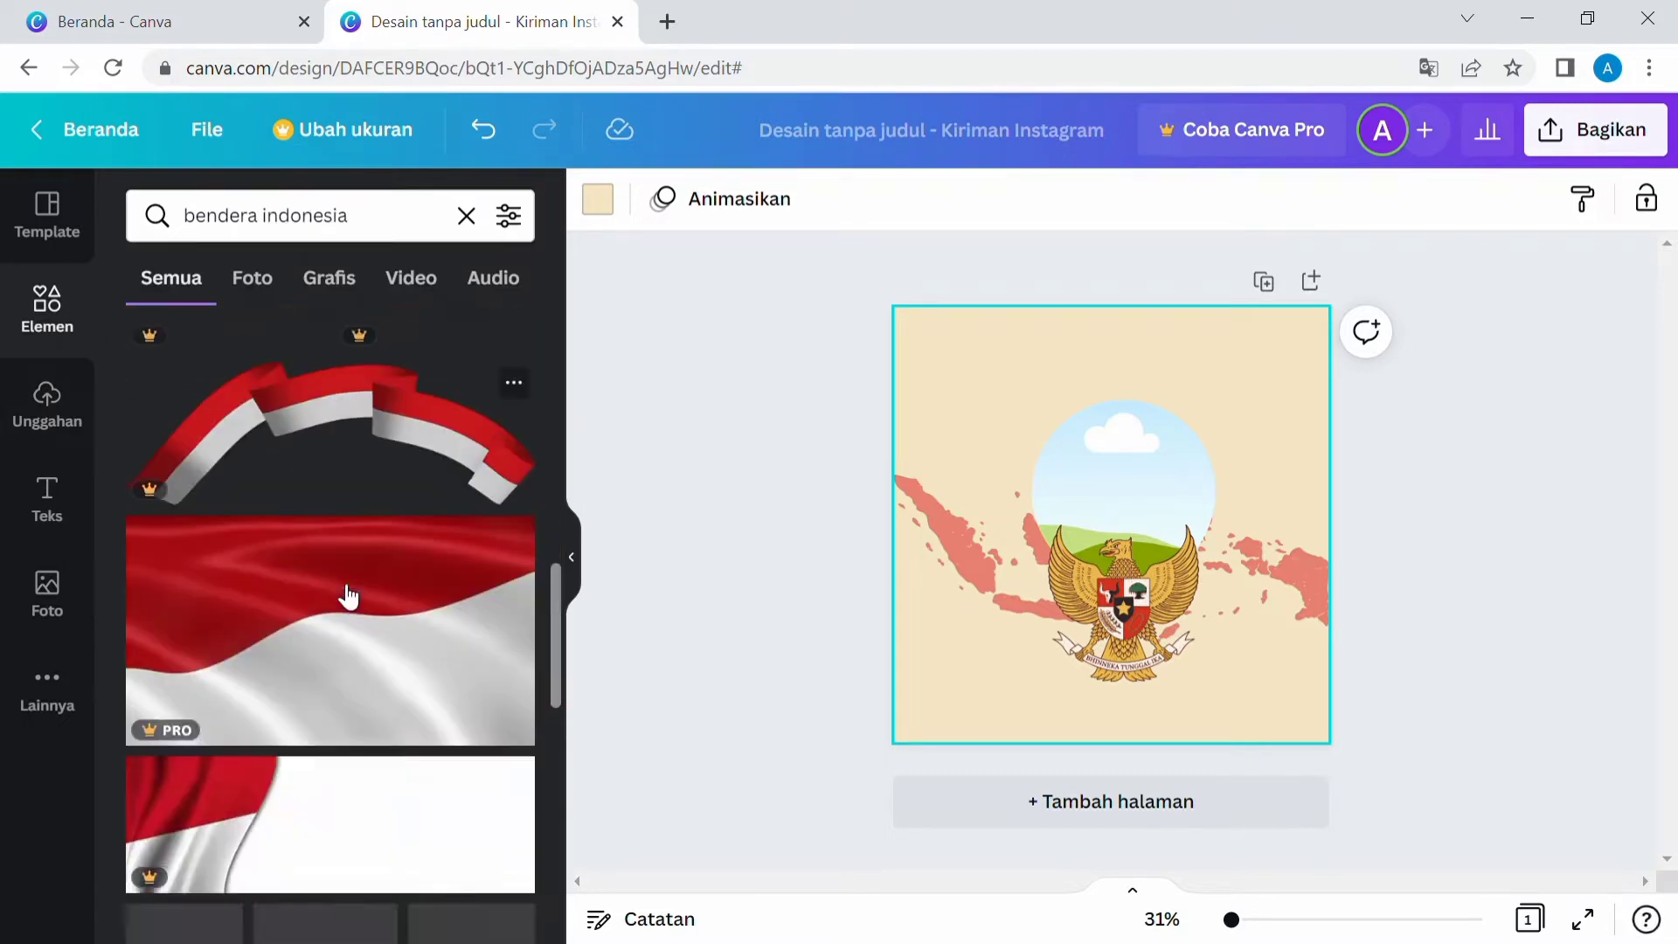
pyautogui.scroll(-8, 347, 597)
pyautogui.moveTo(476, 459); pyautogui.dragTo(978, 621)
pyautogui.moveTo(1021, 696); pyautogui.dragTo(1055, 759)
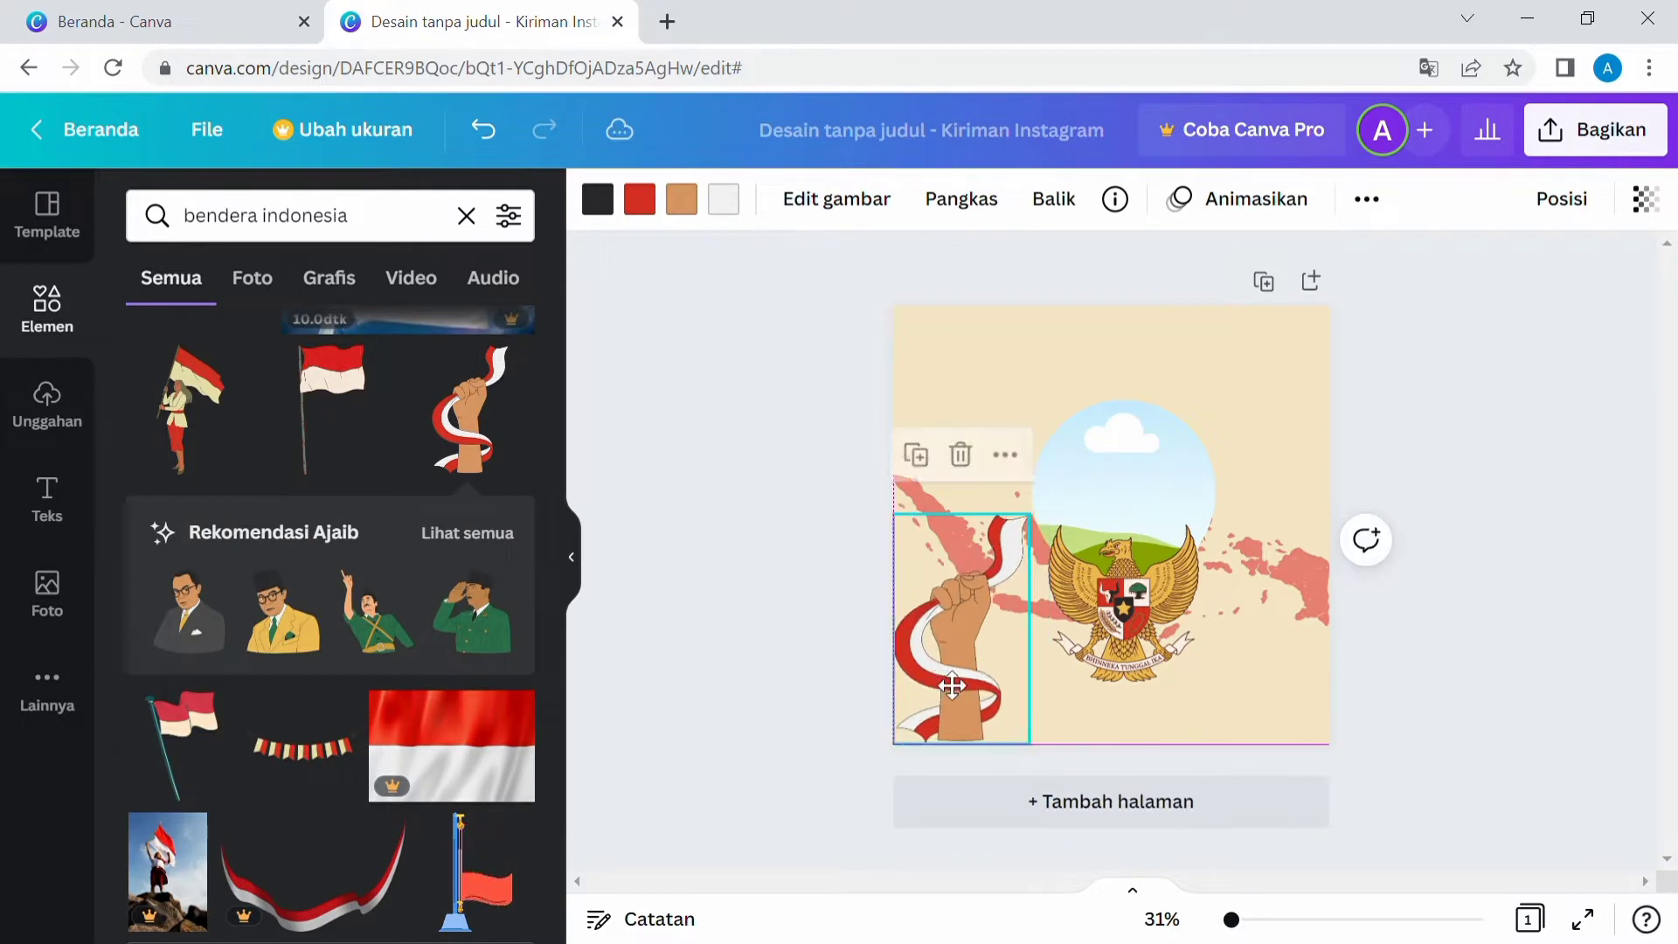
# Place the fist flag graphic in the bottom-right corner and the Garuda emblem, scaled down, in the top-right corner.
pyautogui.moveTo(984, 679); pyautogui.dragTo(1278, 385)
pyautogui.click(1119, 630)
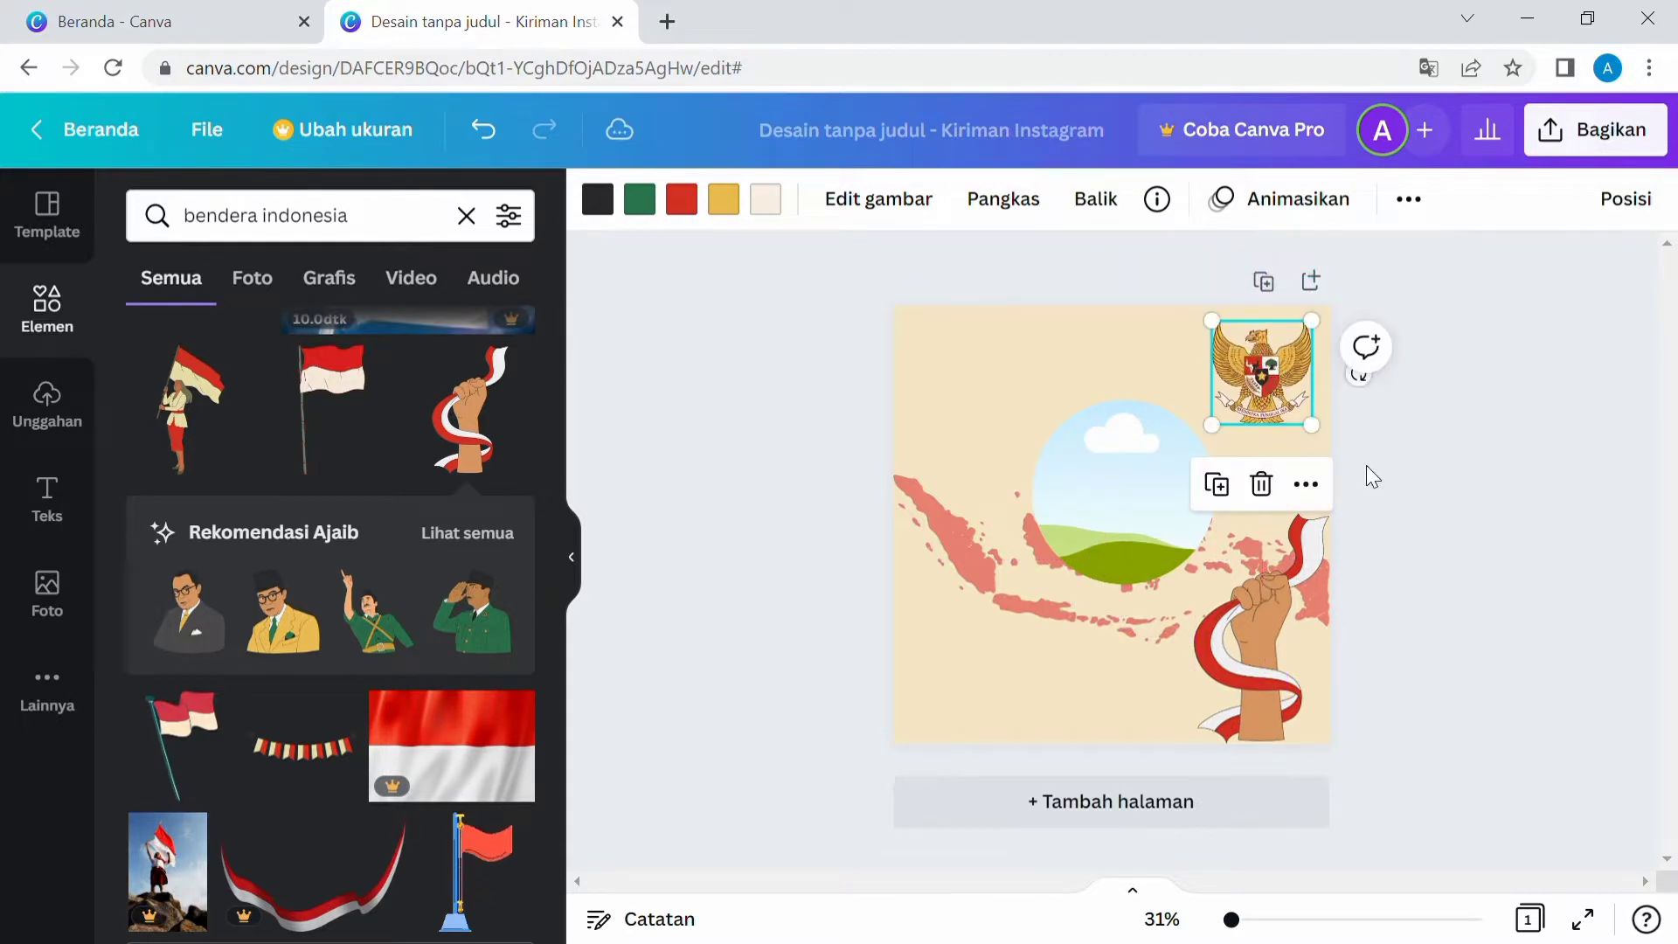
pyautogui.click(1367, 475)
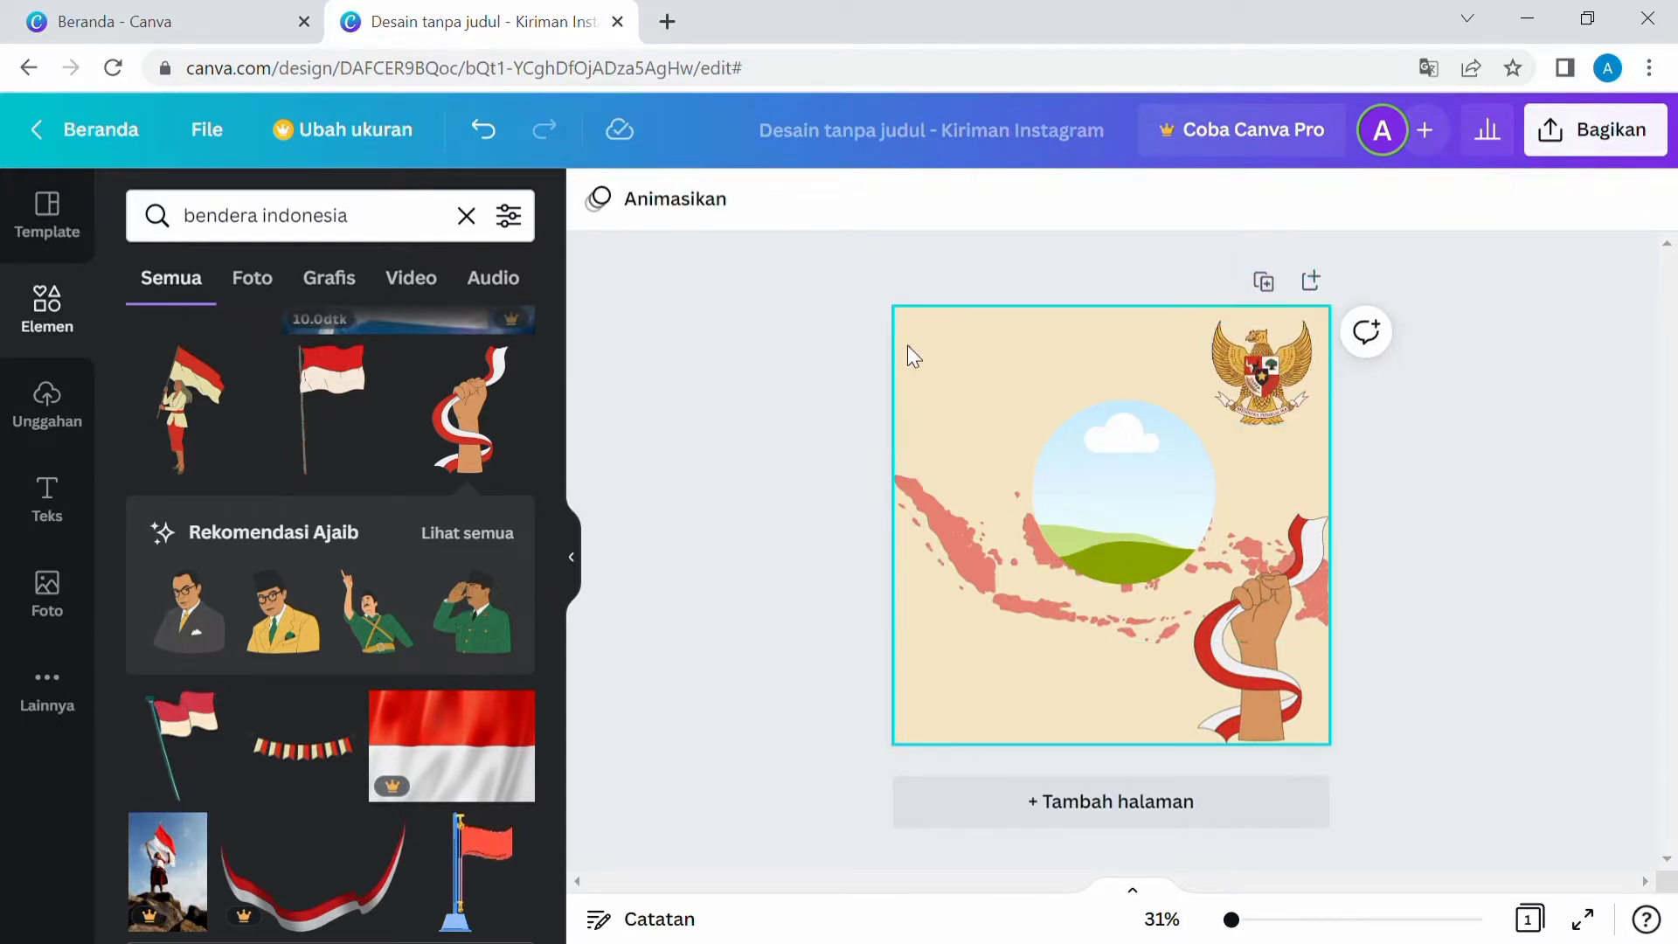
# Add the uploaded Universitas Primagraha logo image, scaled down, in the top-left corner of the page.
pyautogui.click(44, 596)
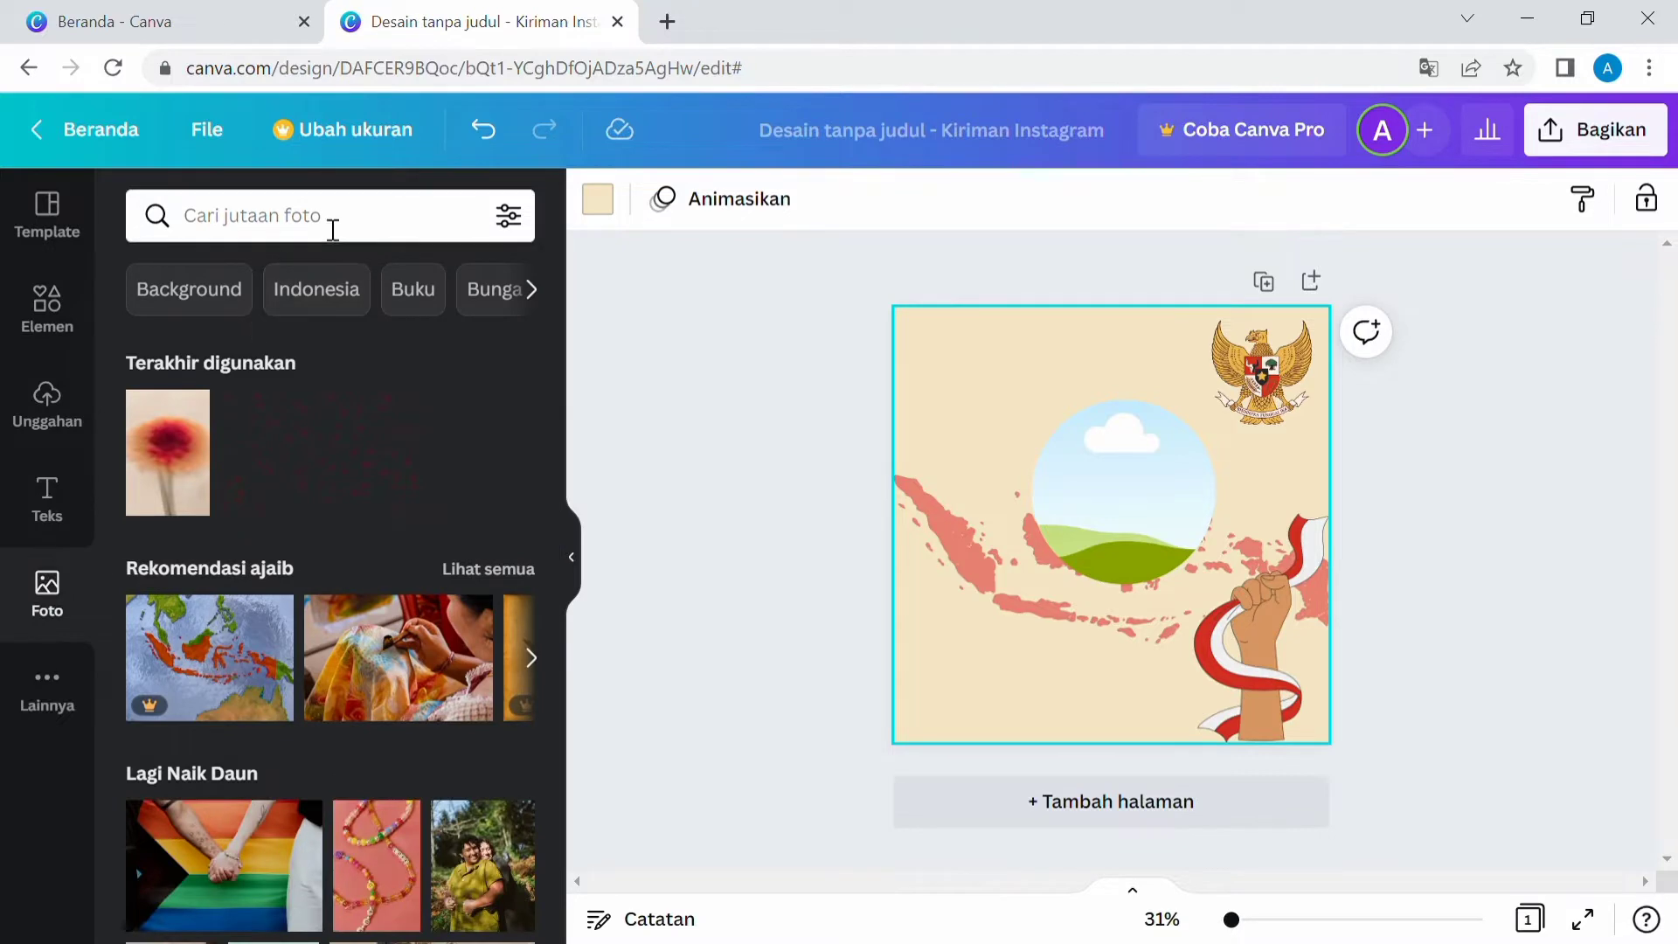
pyautogui.scroll(-4, 428, 565)
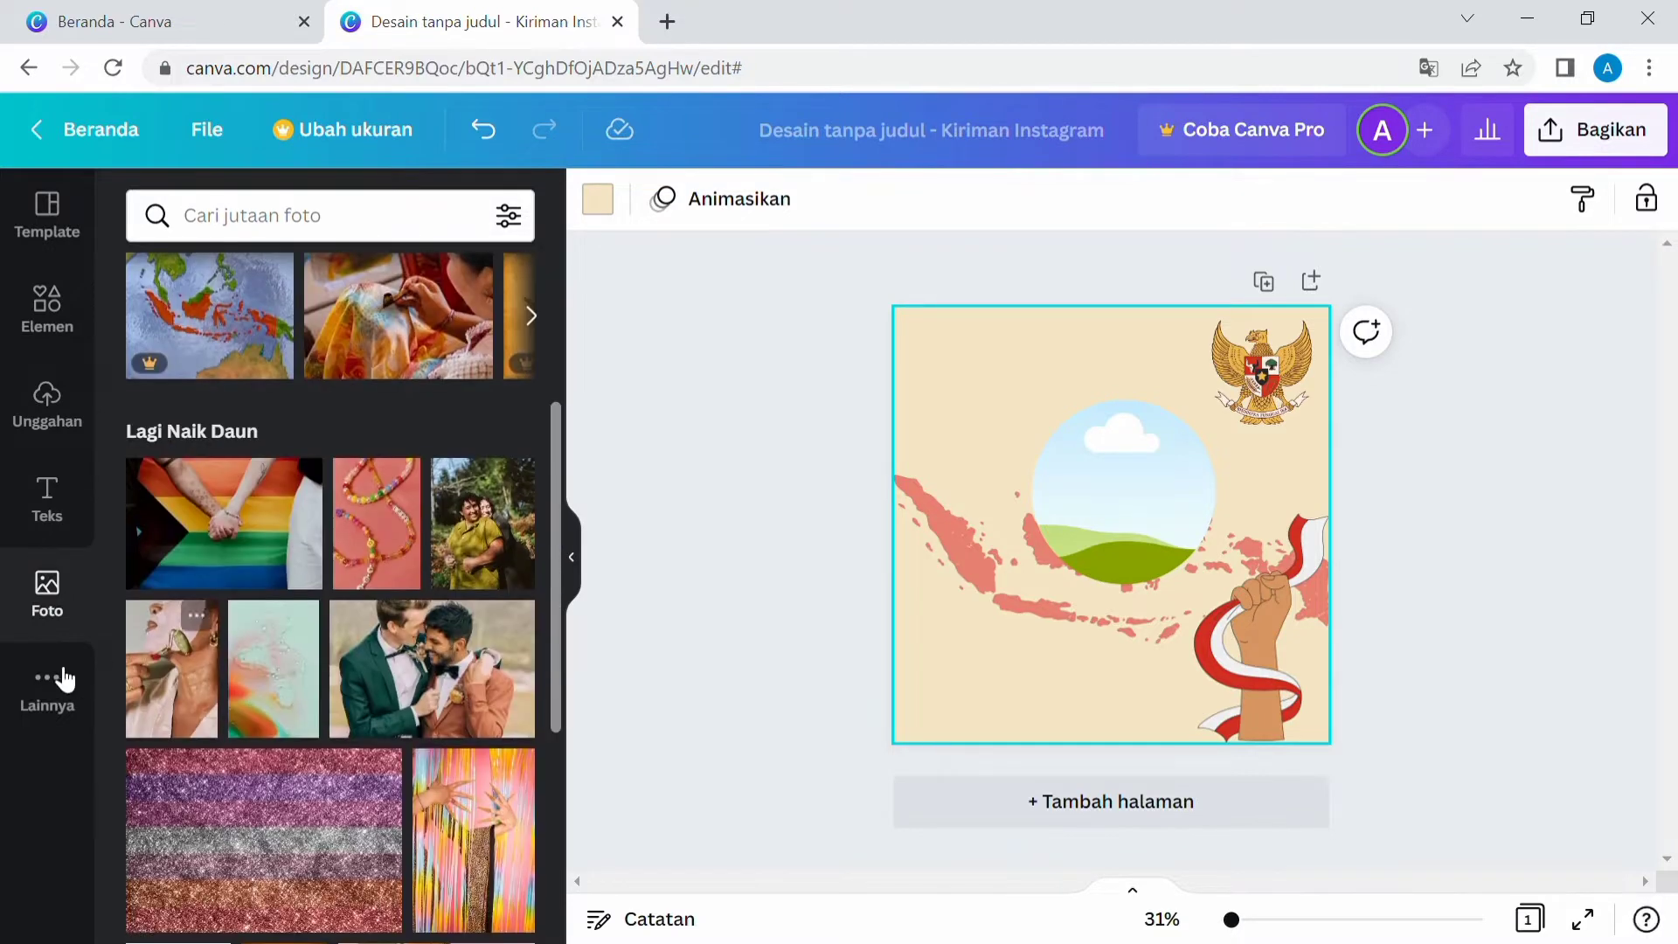
pyautogui.click(51, 407)
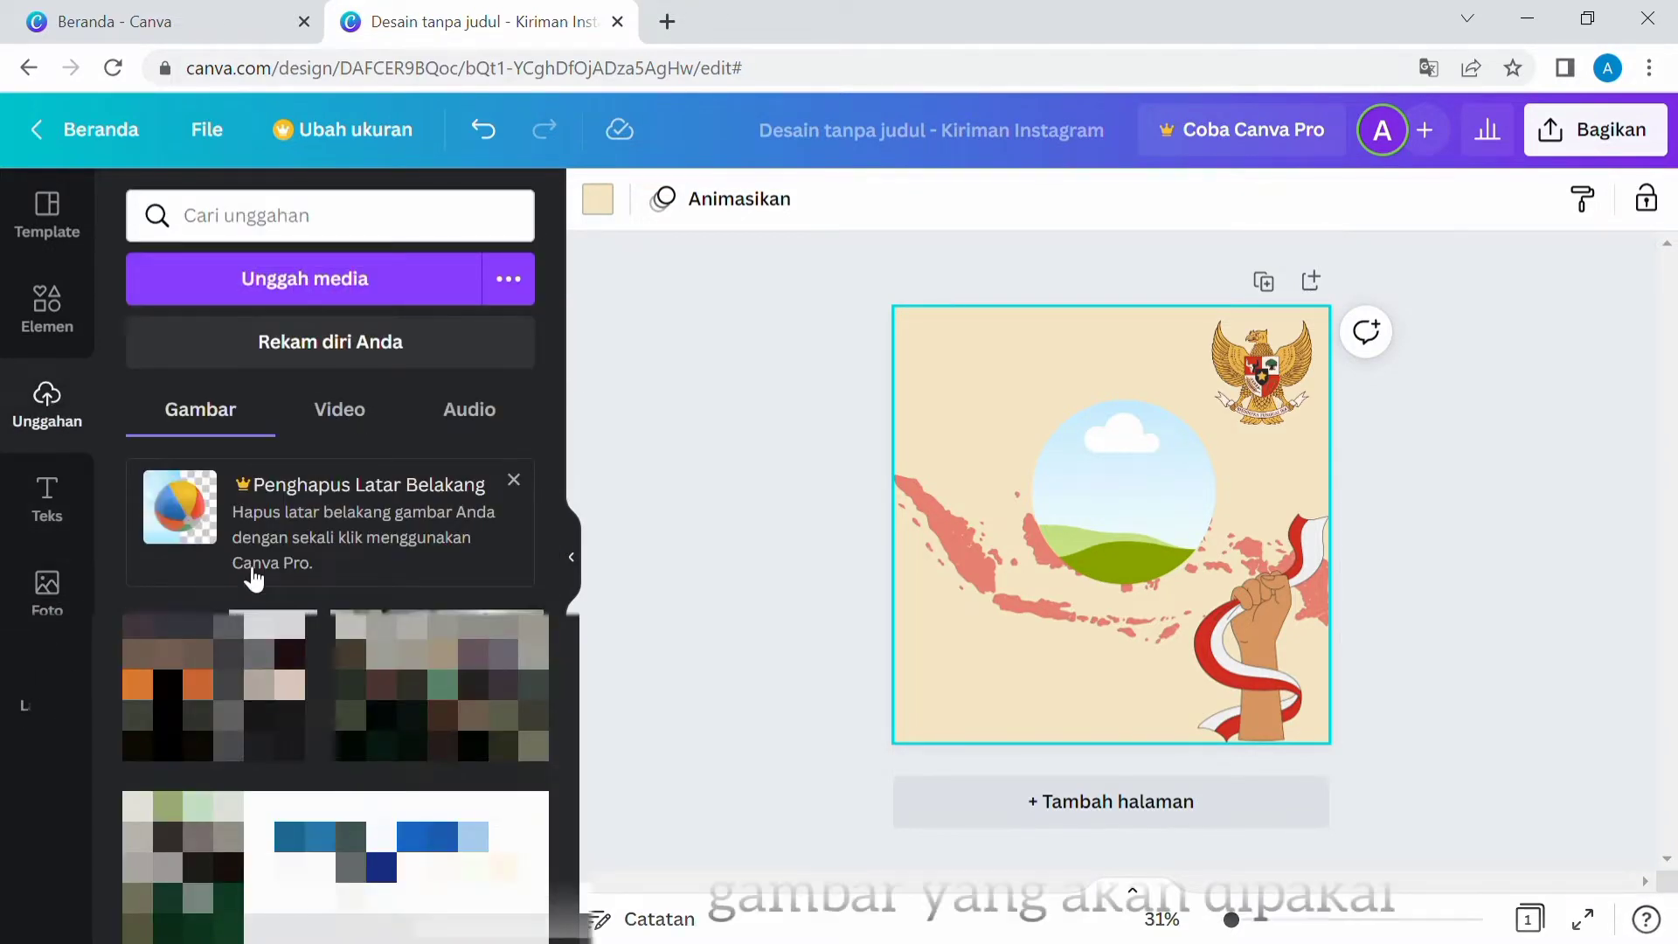
pyautogui.click(434, 273)
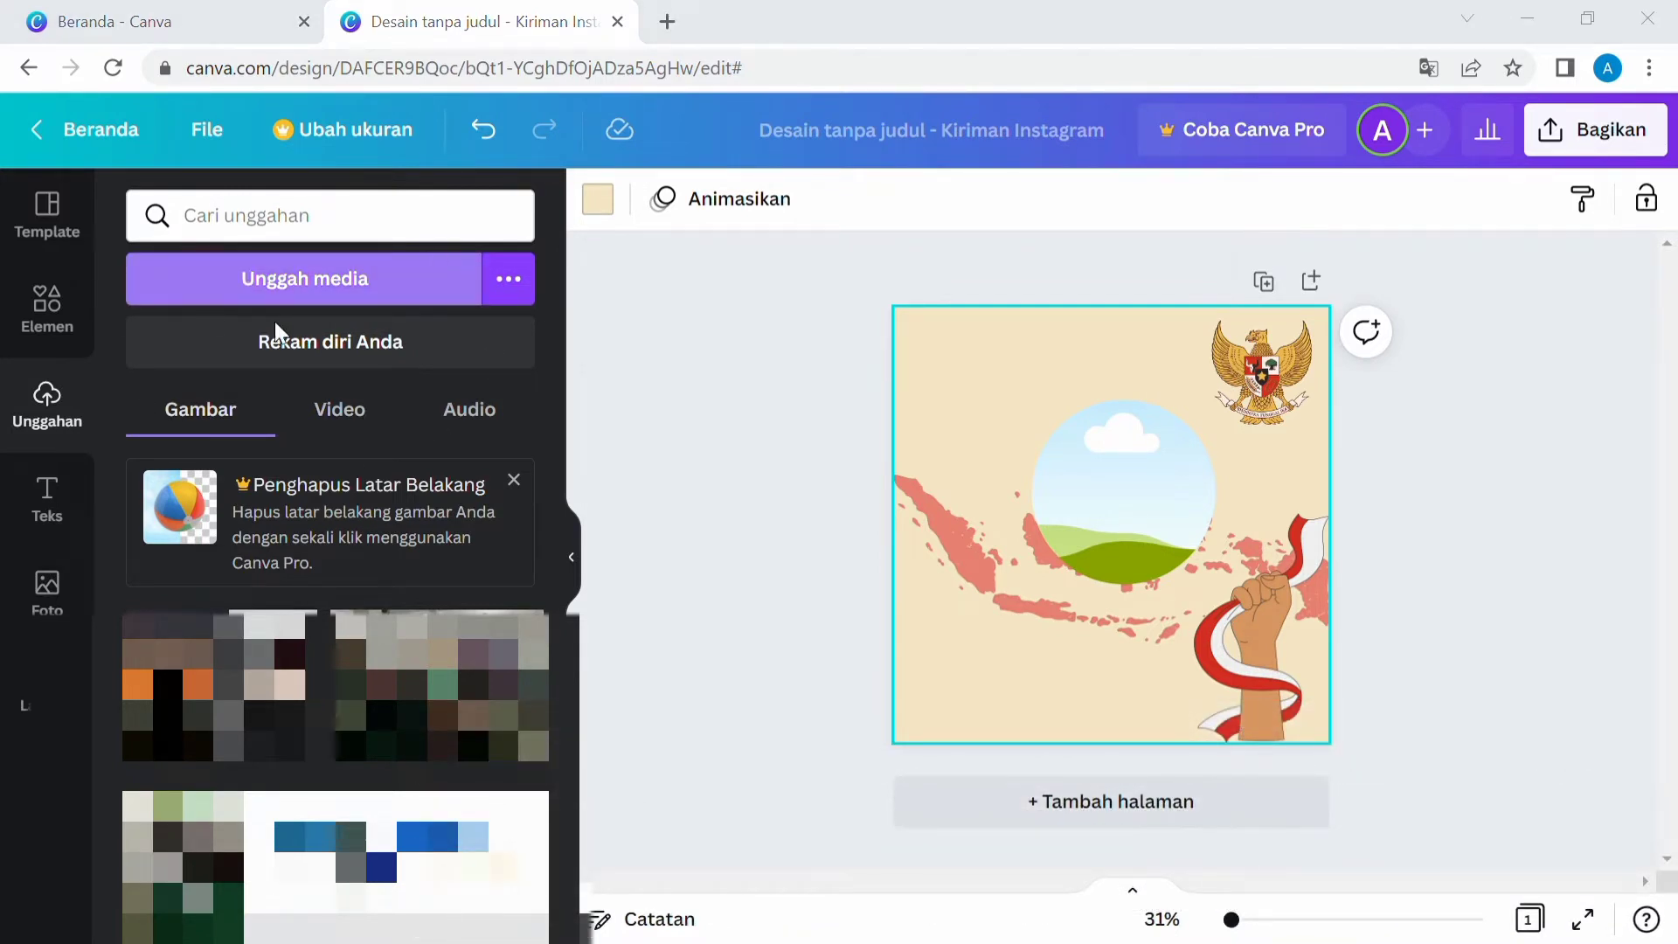
pyautogui.click(615, 591)
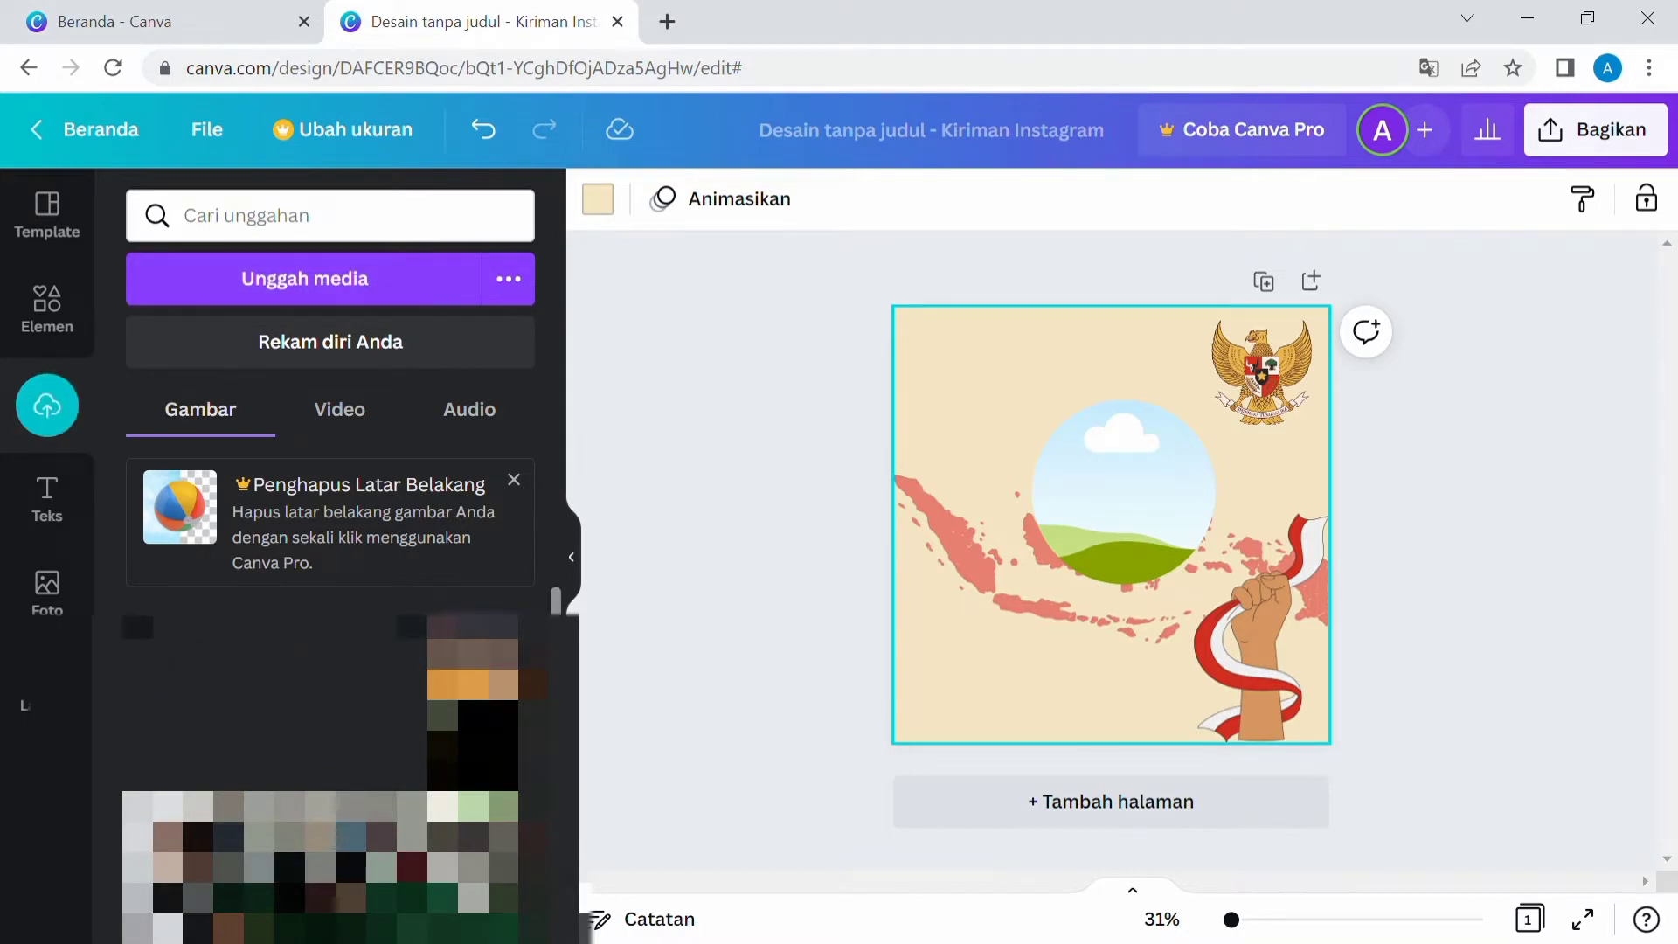
pyautogui.click(273, 692)
pyautogui.moveTo(1253, 612); pyautogui.dragTo(1087, 410)
pyautogui.click(1171, 374)
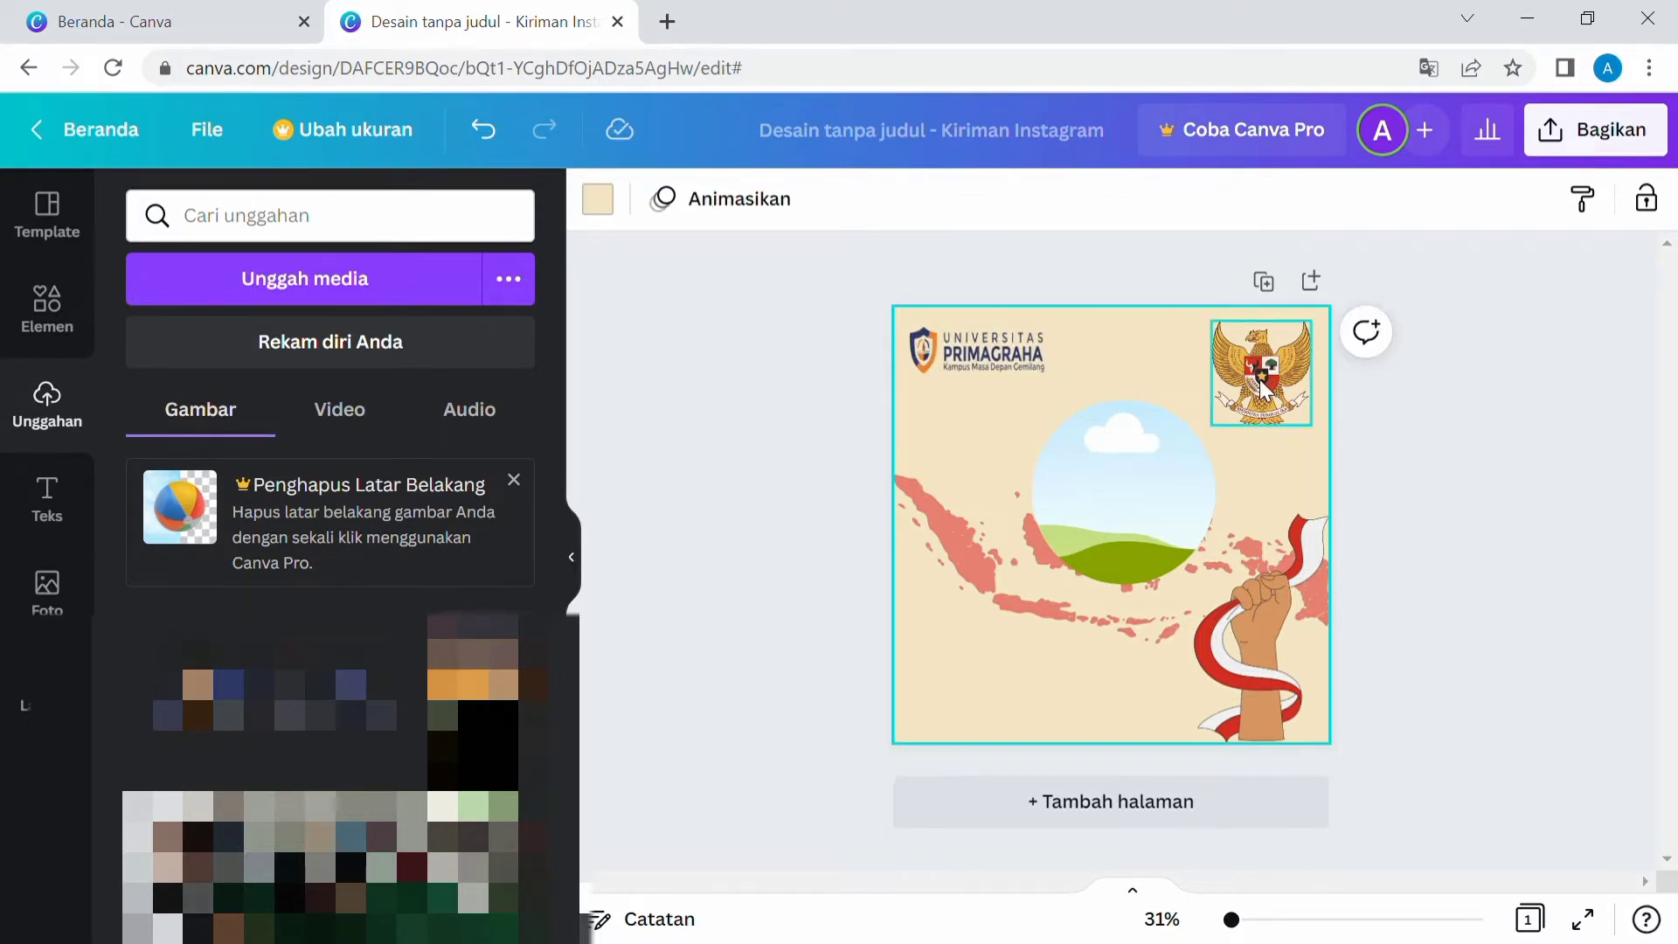
# Shrink the Garuda emblem slightly within the top-right corner.
pyautogui.click(1228, 415)
pyautogui.moveTo(1213, 426); pyautogui.dragTo(1242, 411)
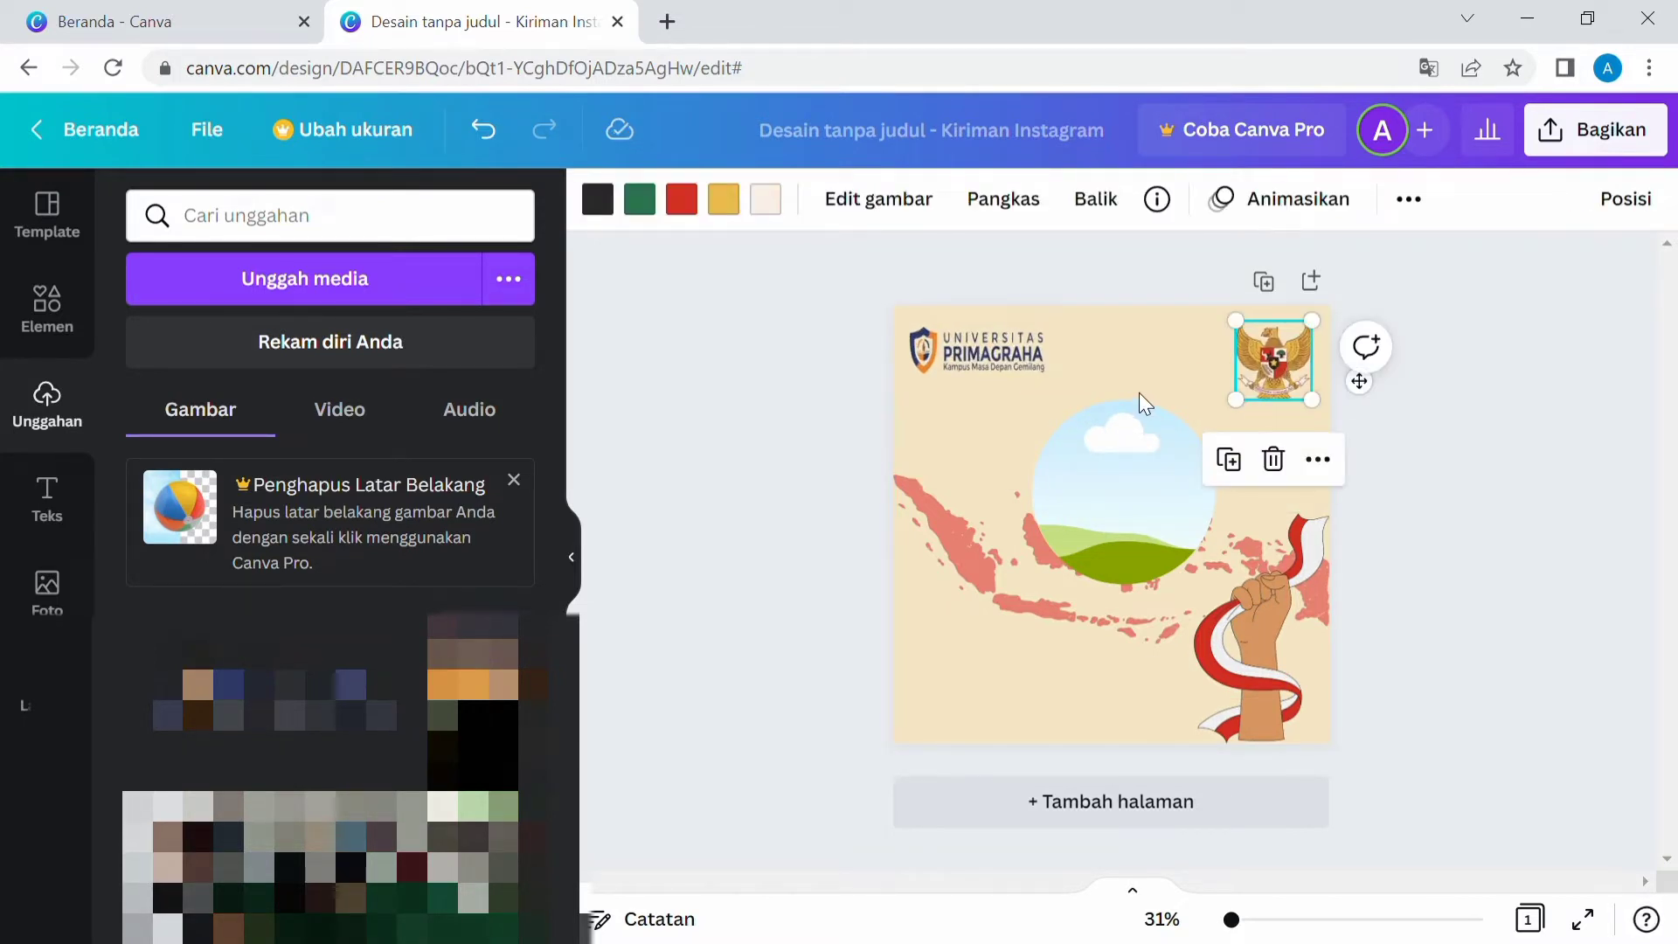
pyautogui.click(1135, 393)
pyautogui.click(778, 454)
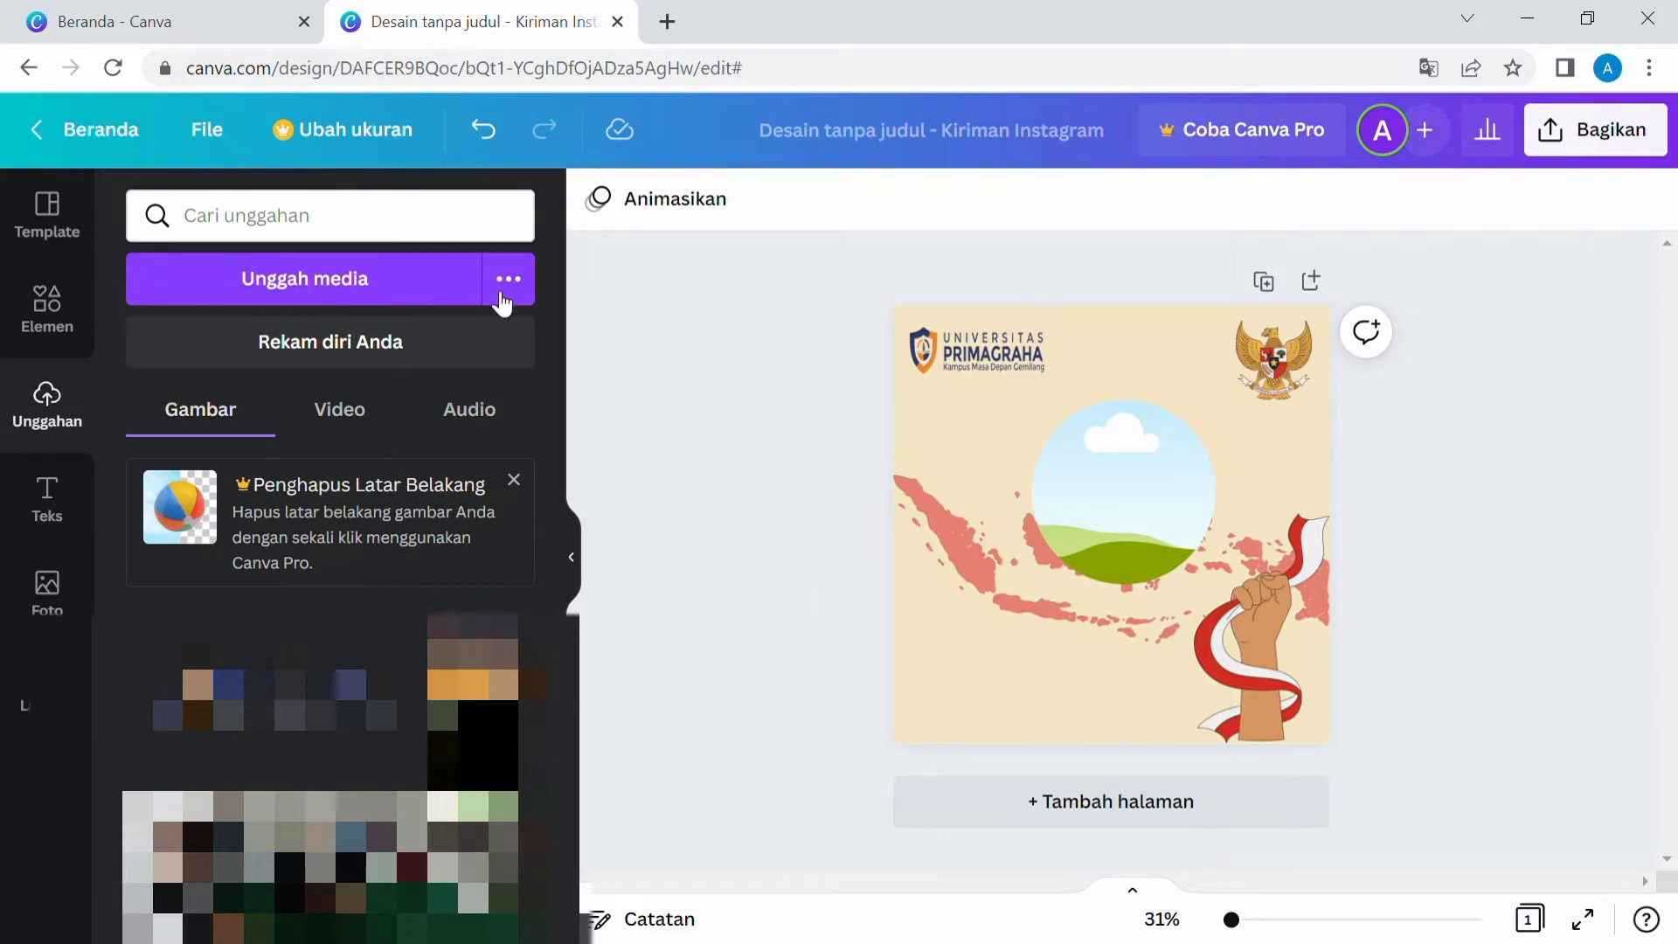
pyautogui.click(60, 509)
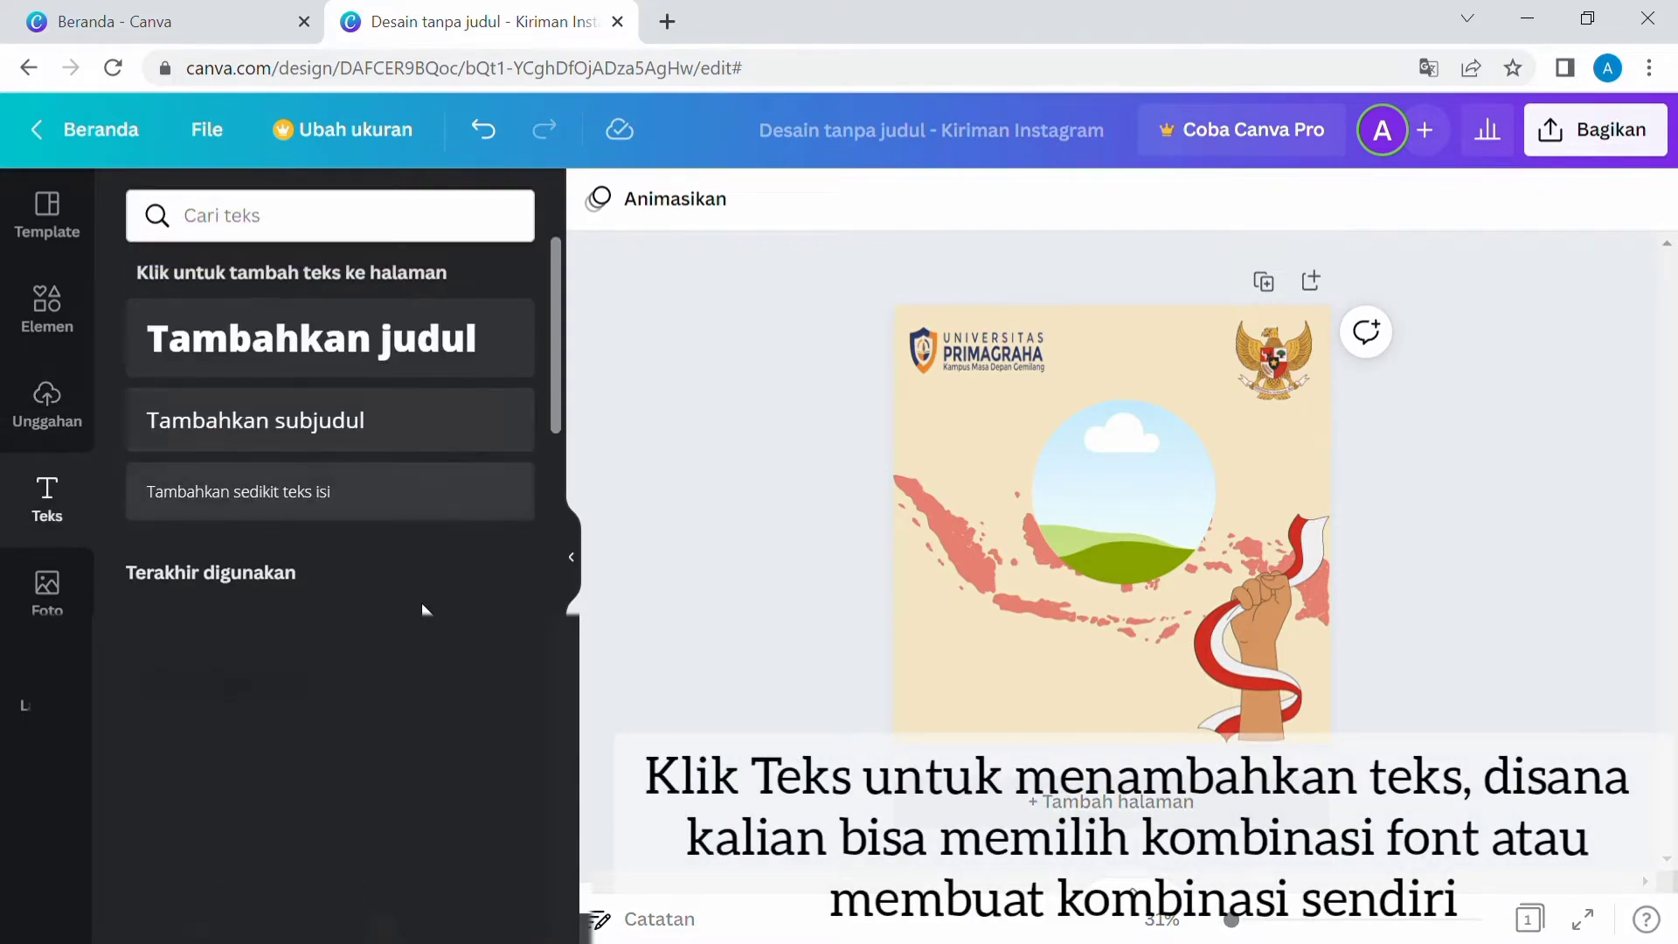
pyautogui.scroll(-10, 333, 694)
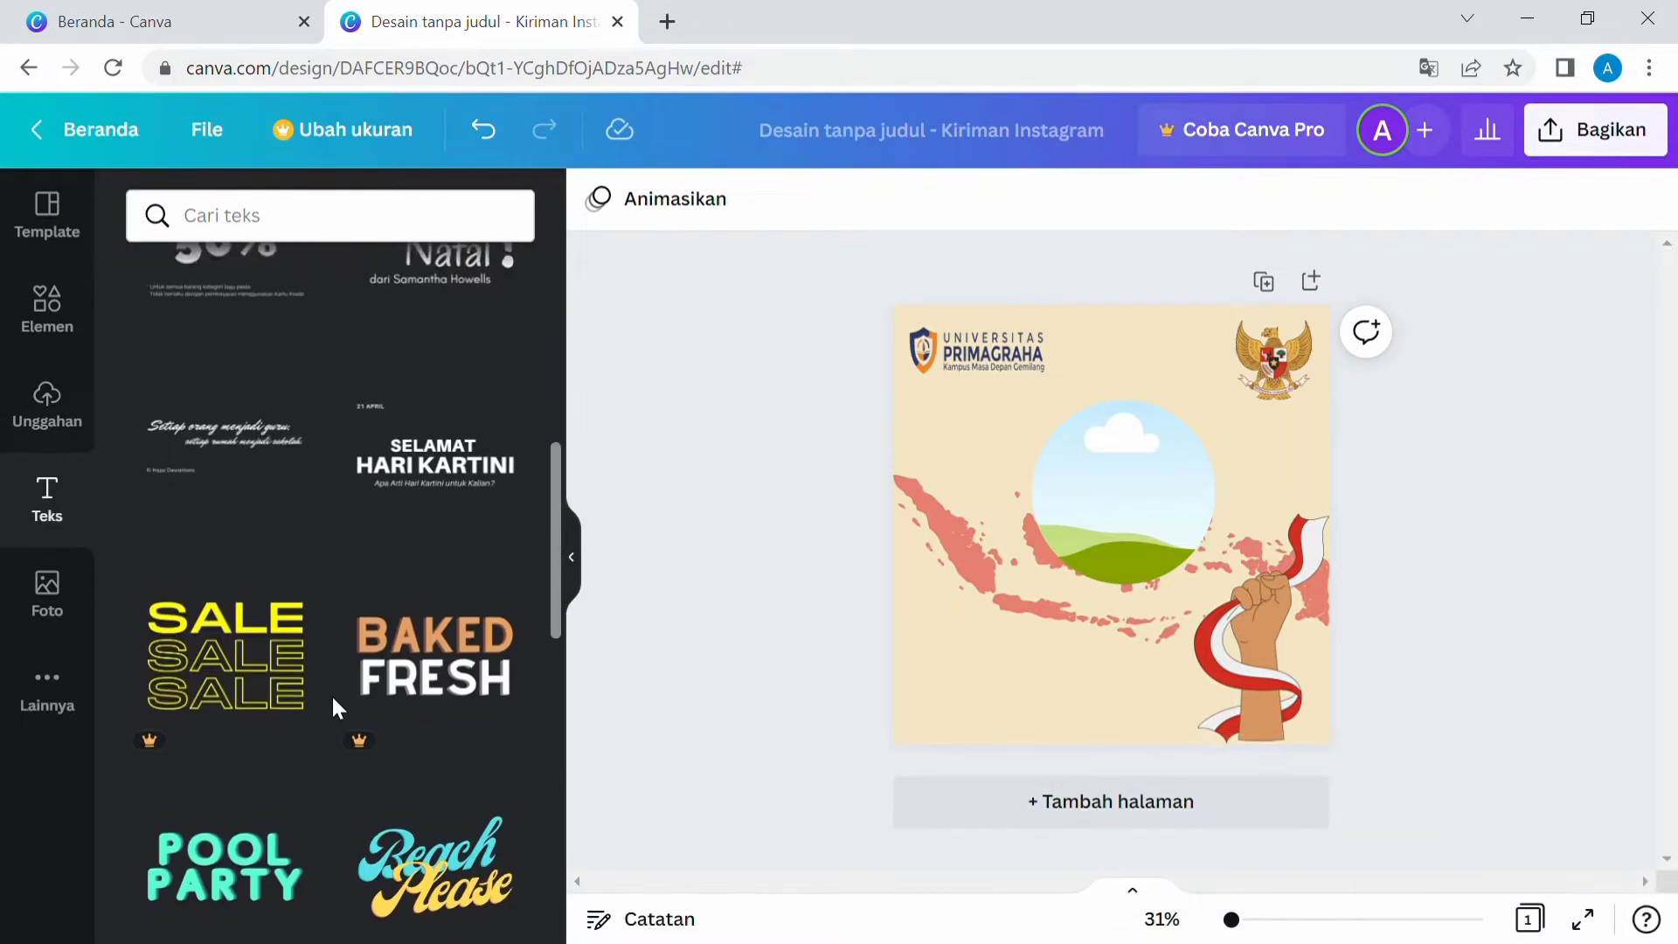
pyautogui.scroll(-2, 332, 706)
pyautogui.scroll(6, 333, 705)
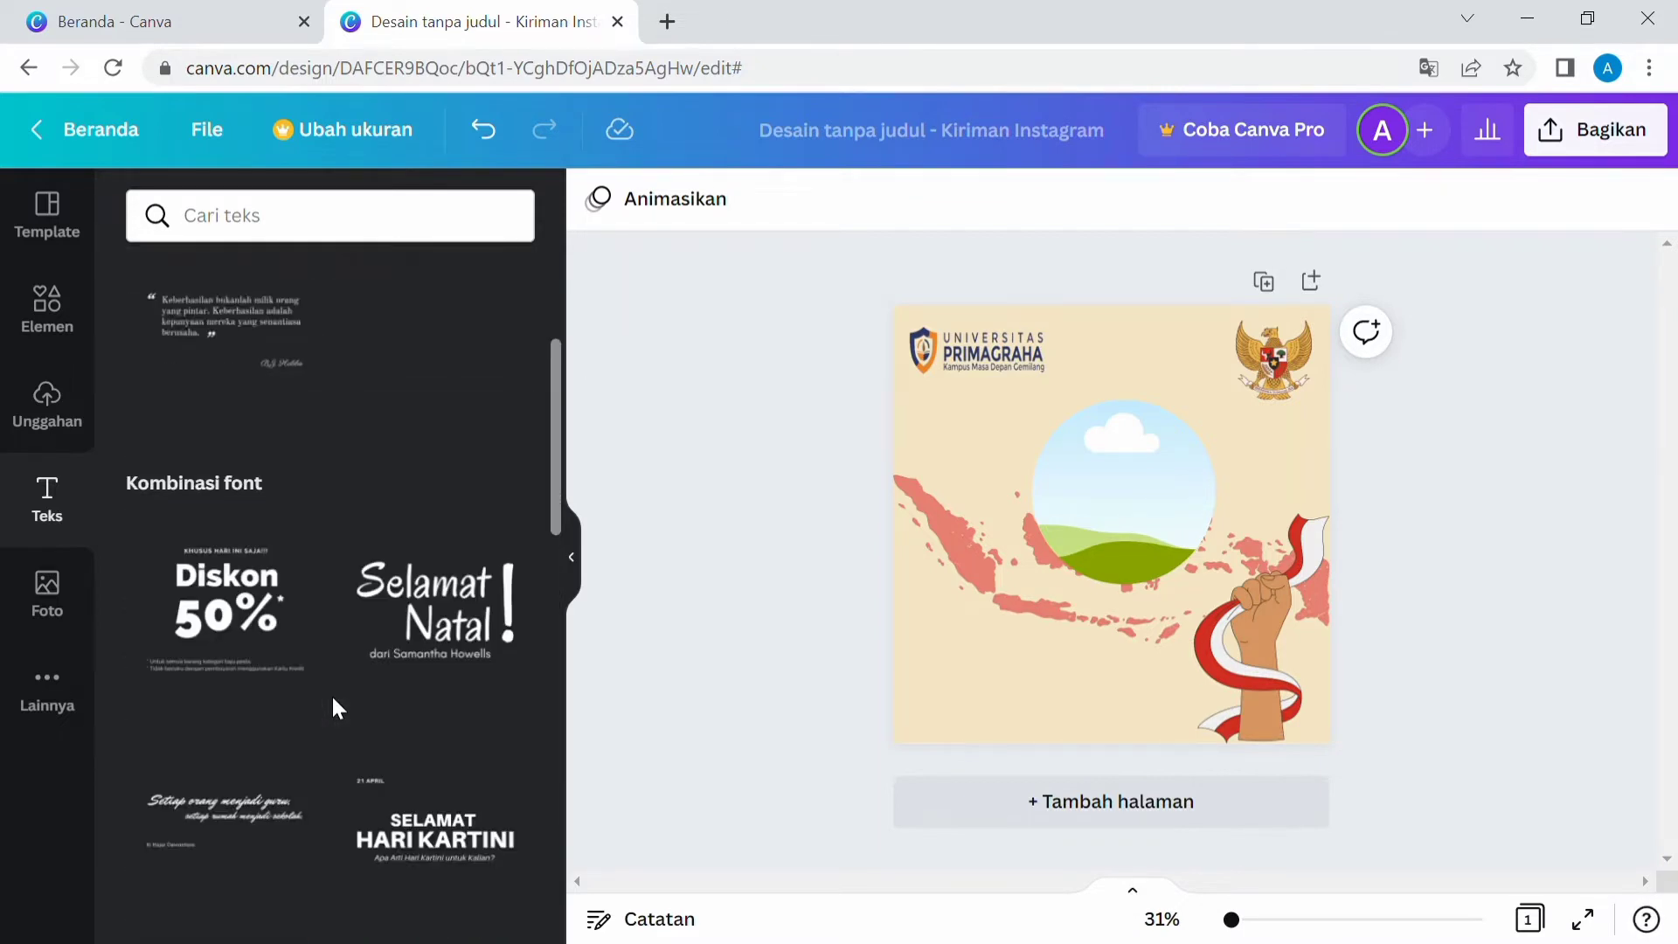
pyautogui.click(434, 616)
pyautogui.click(948, 693)
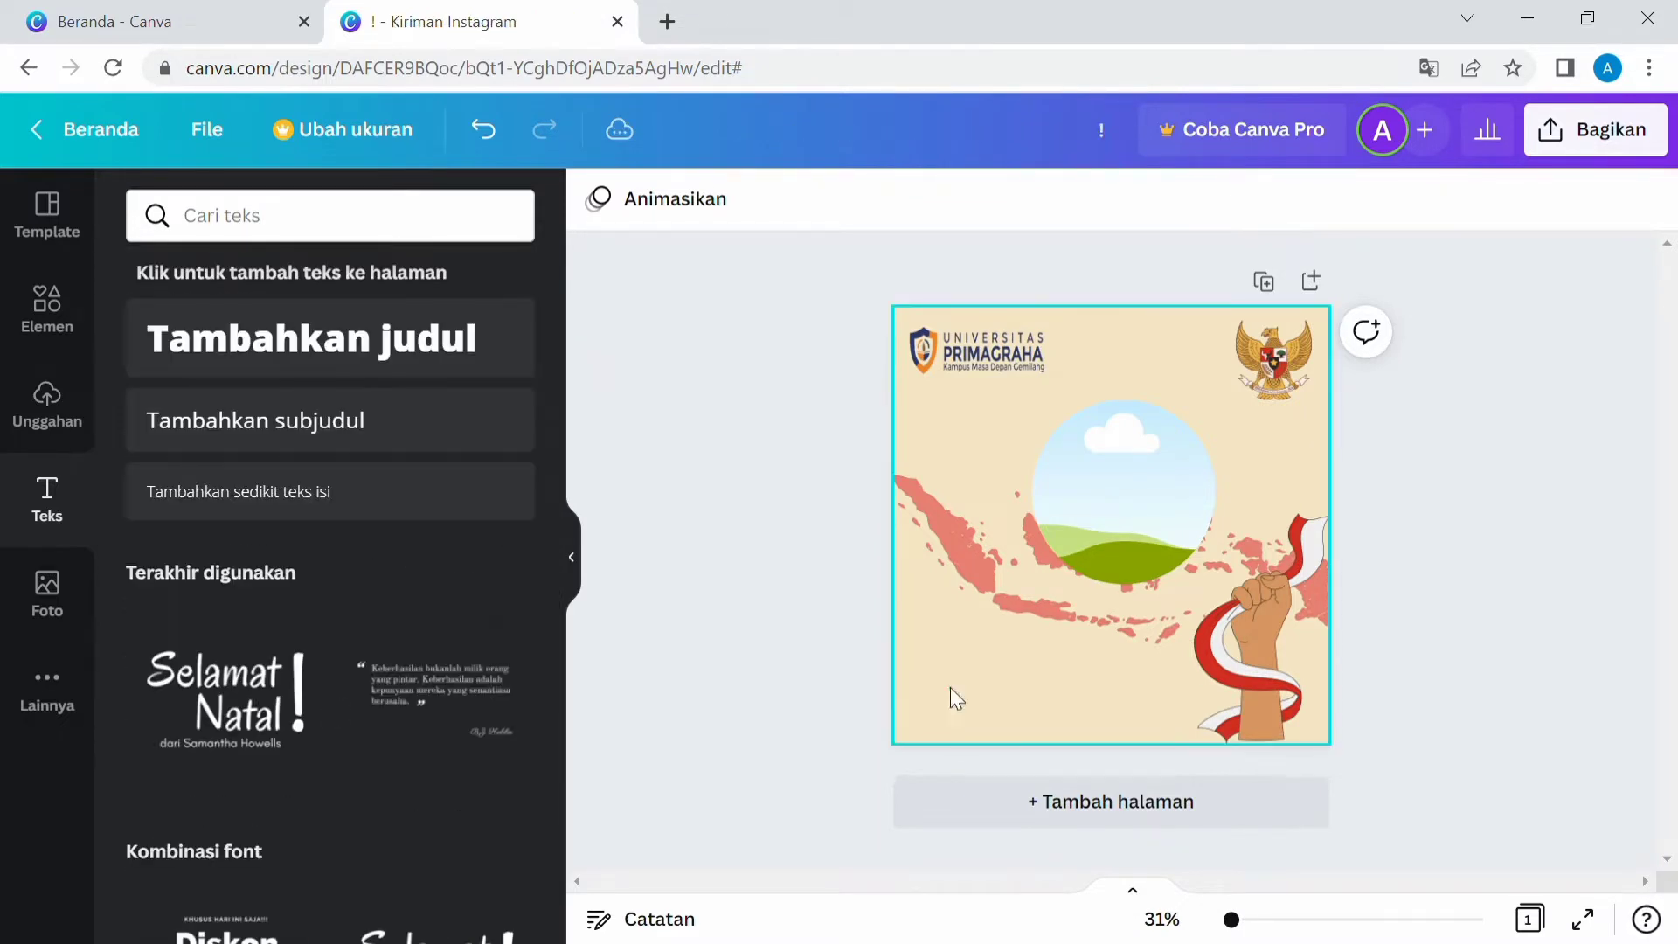
# Add a subheading text box and write "Selamat" in it.
pyautogui.click(339, 448)
pyautogui.press('BackSpace')
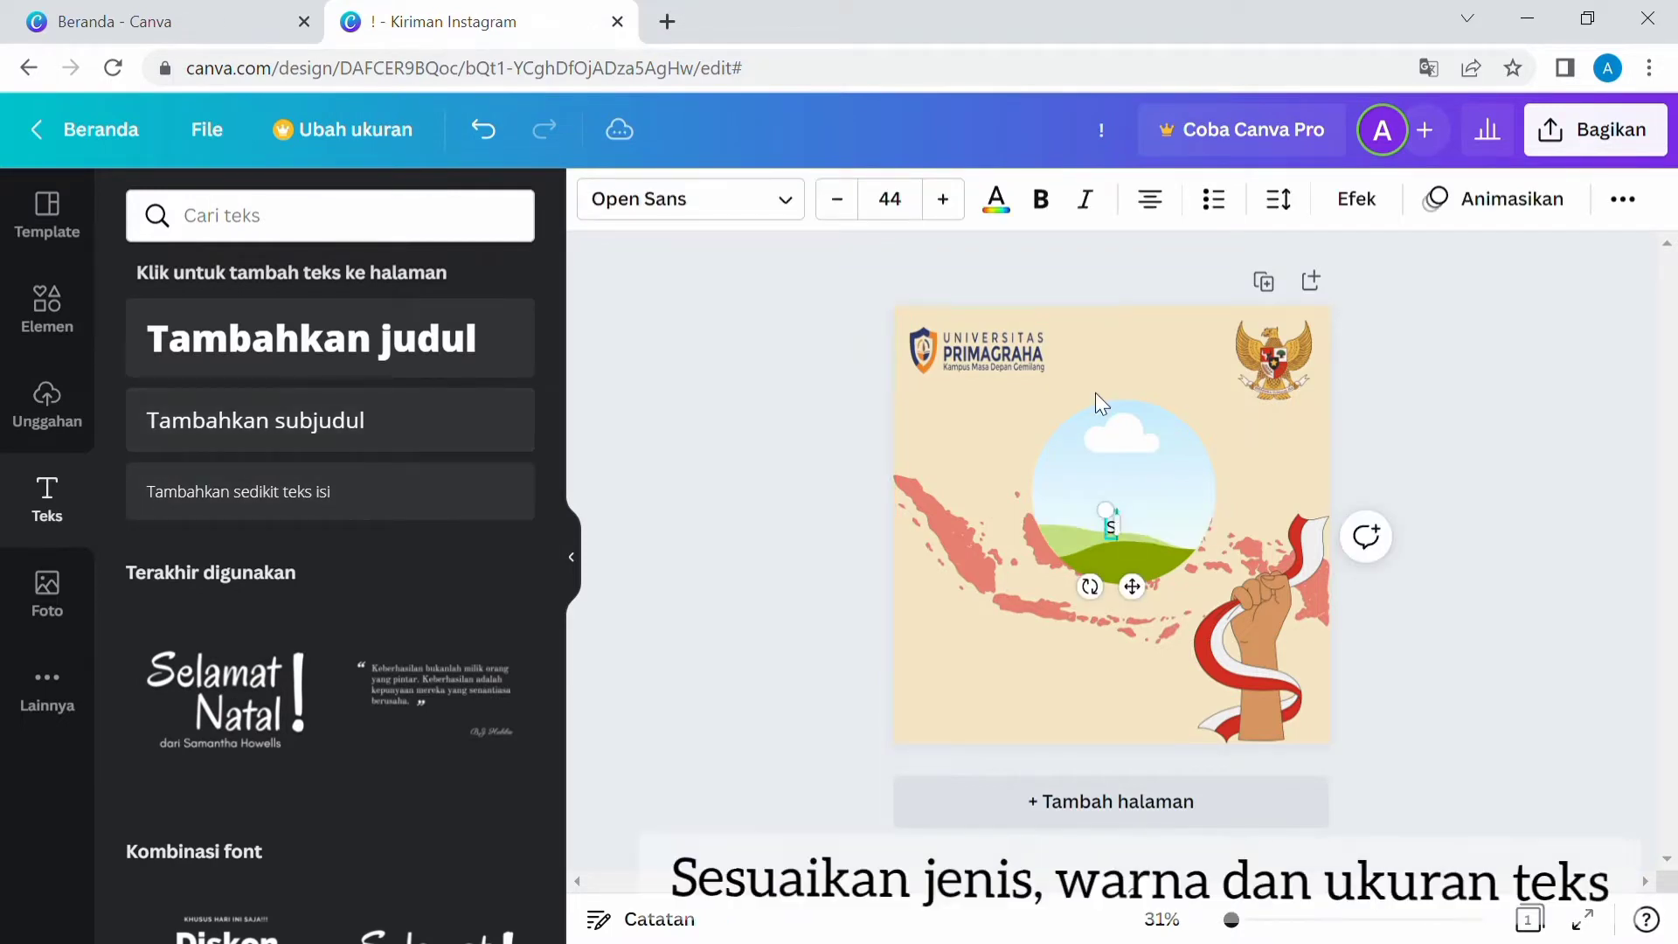
pyautogui.write('Selamat')
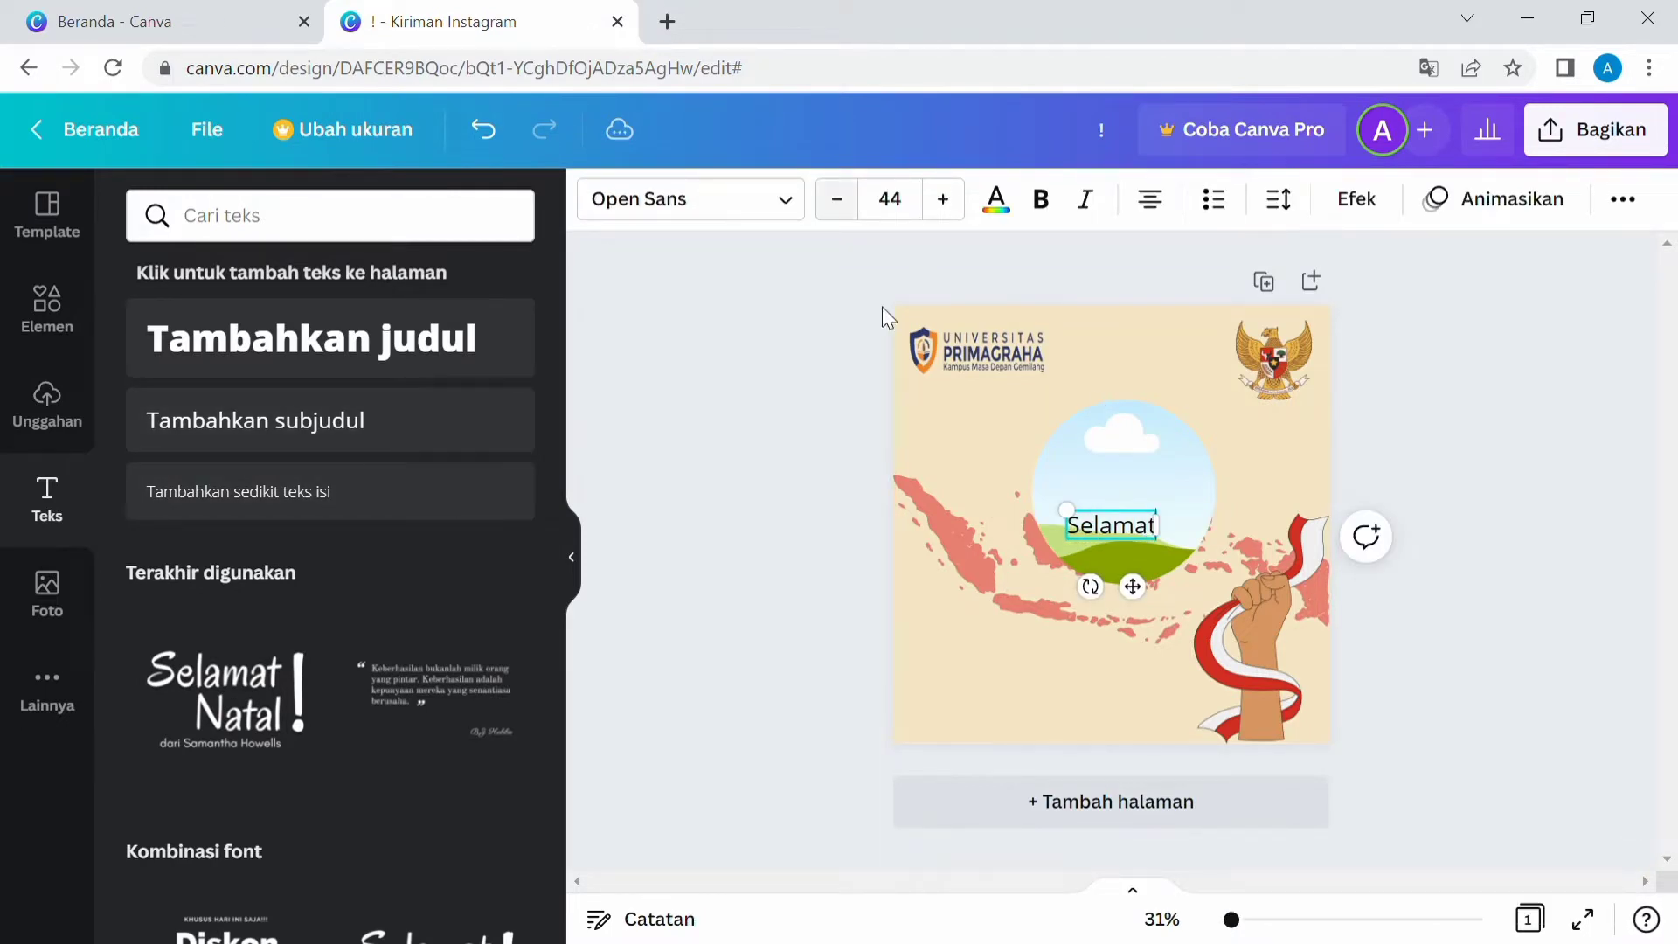
# Change the font of the "Selamat" text to Adam Script Light.
pyautogui.click(787, 199)
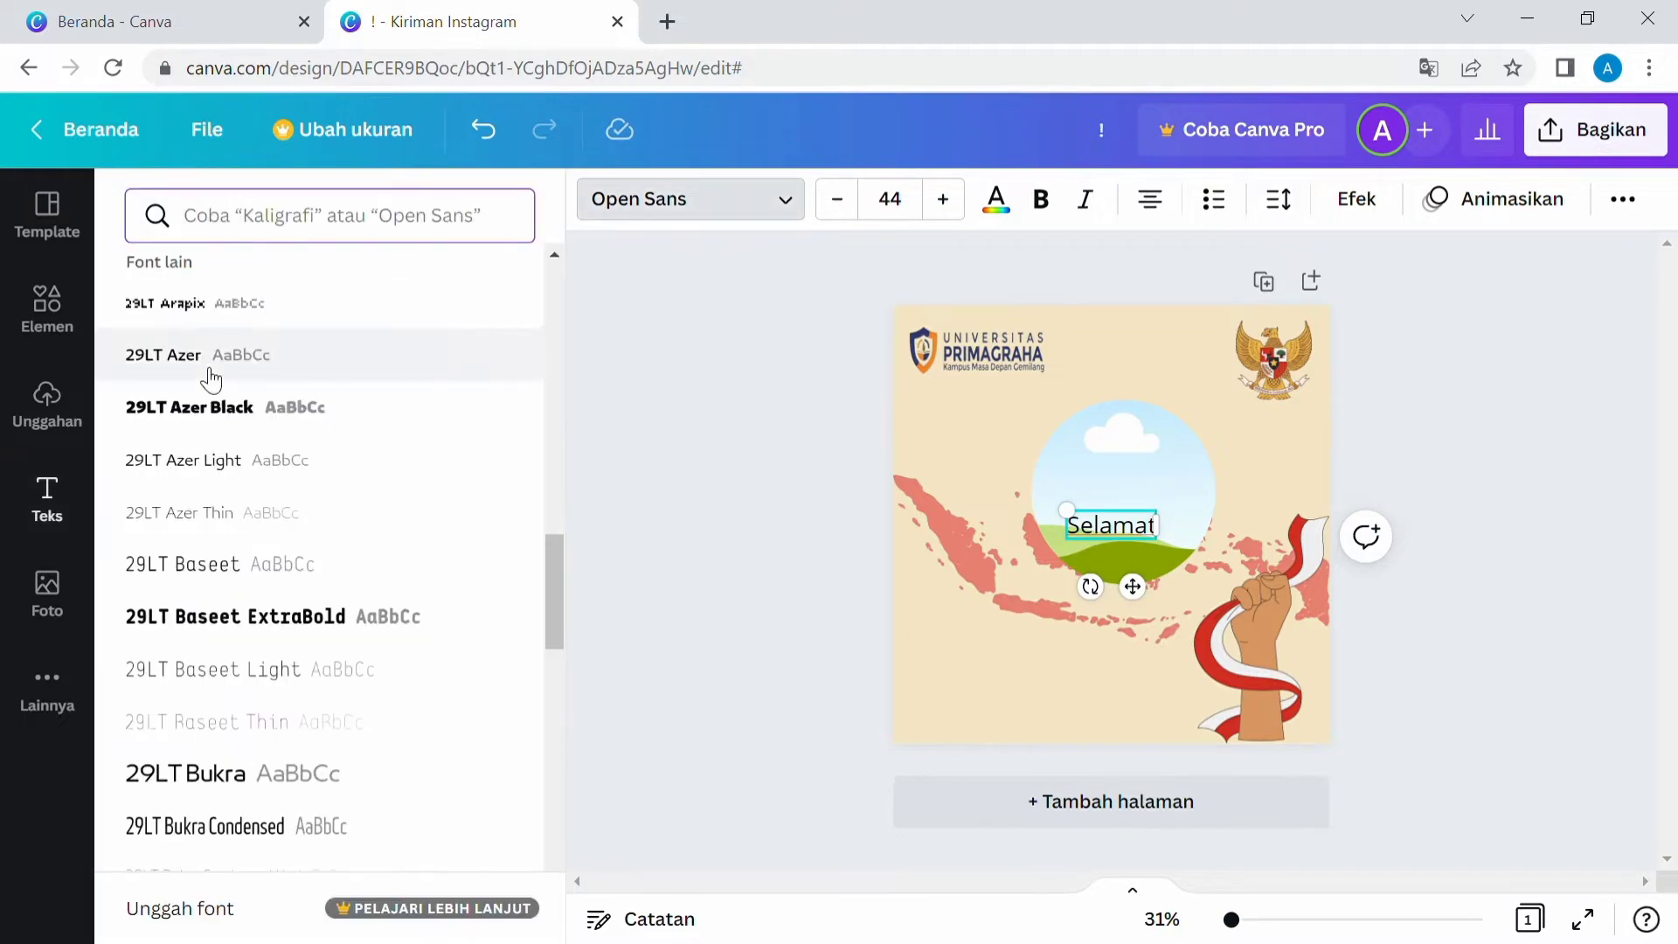
pyautogui.scroll(-10, 209, 376)
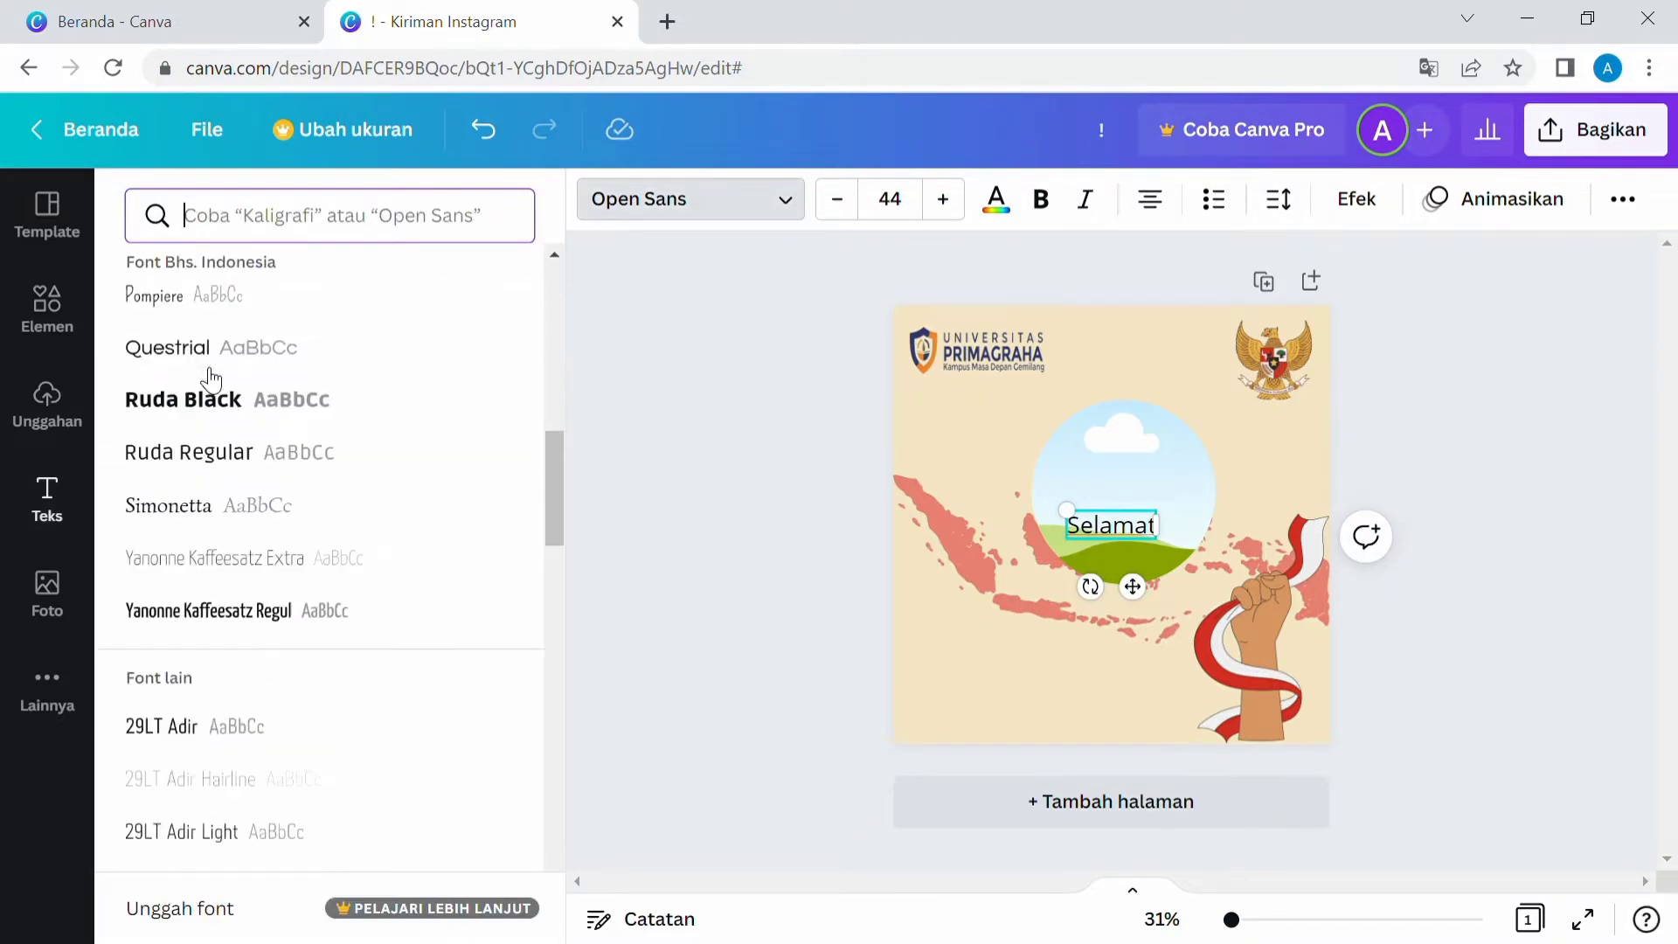
pyautogui.scroll(-15, 210, 377)
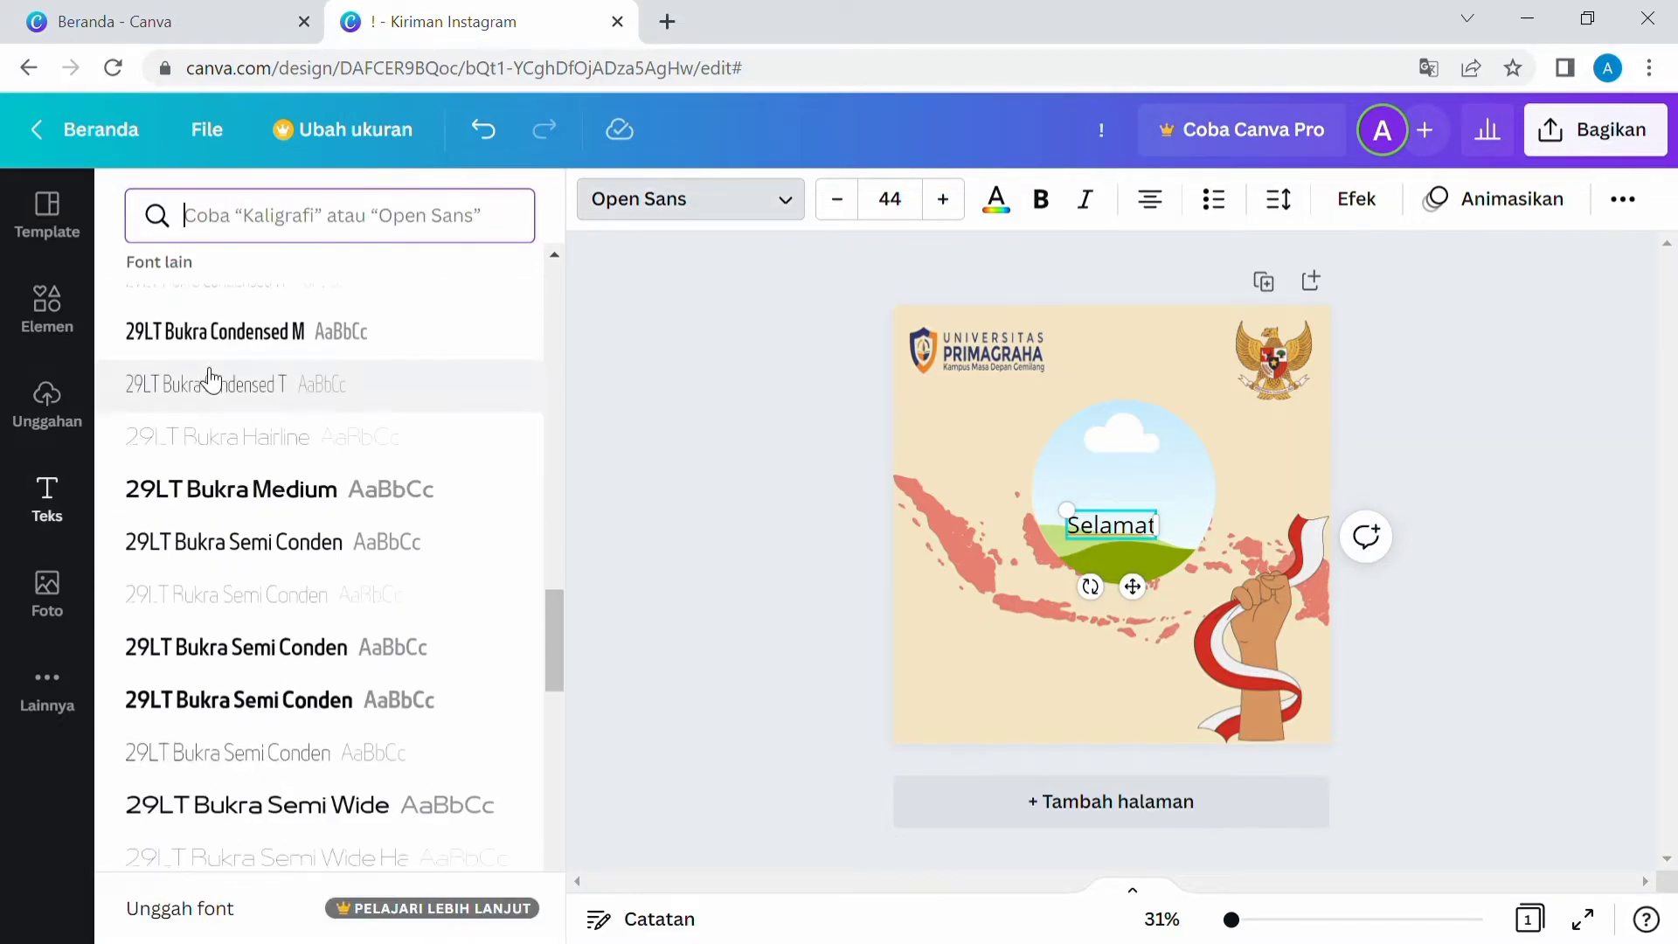
pyautogui.scroll(-4, 210, 377)
pyautogui.scroll(-6, 217, 761)
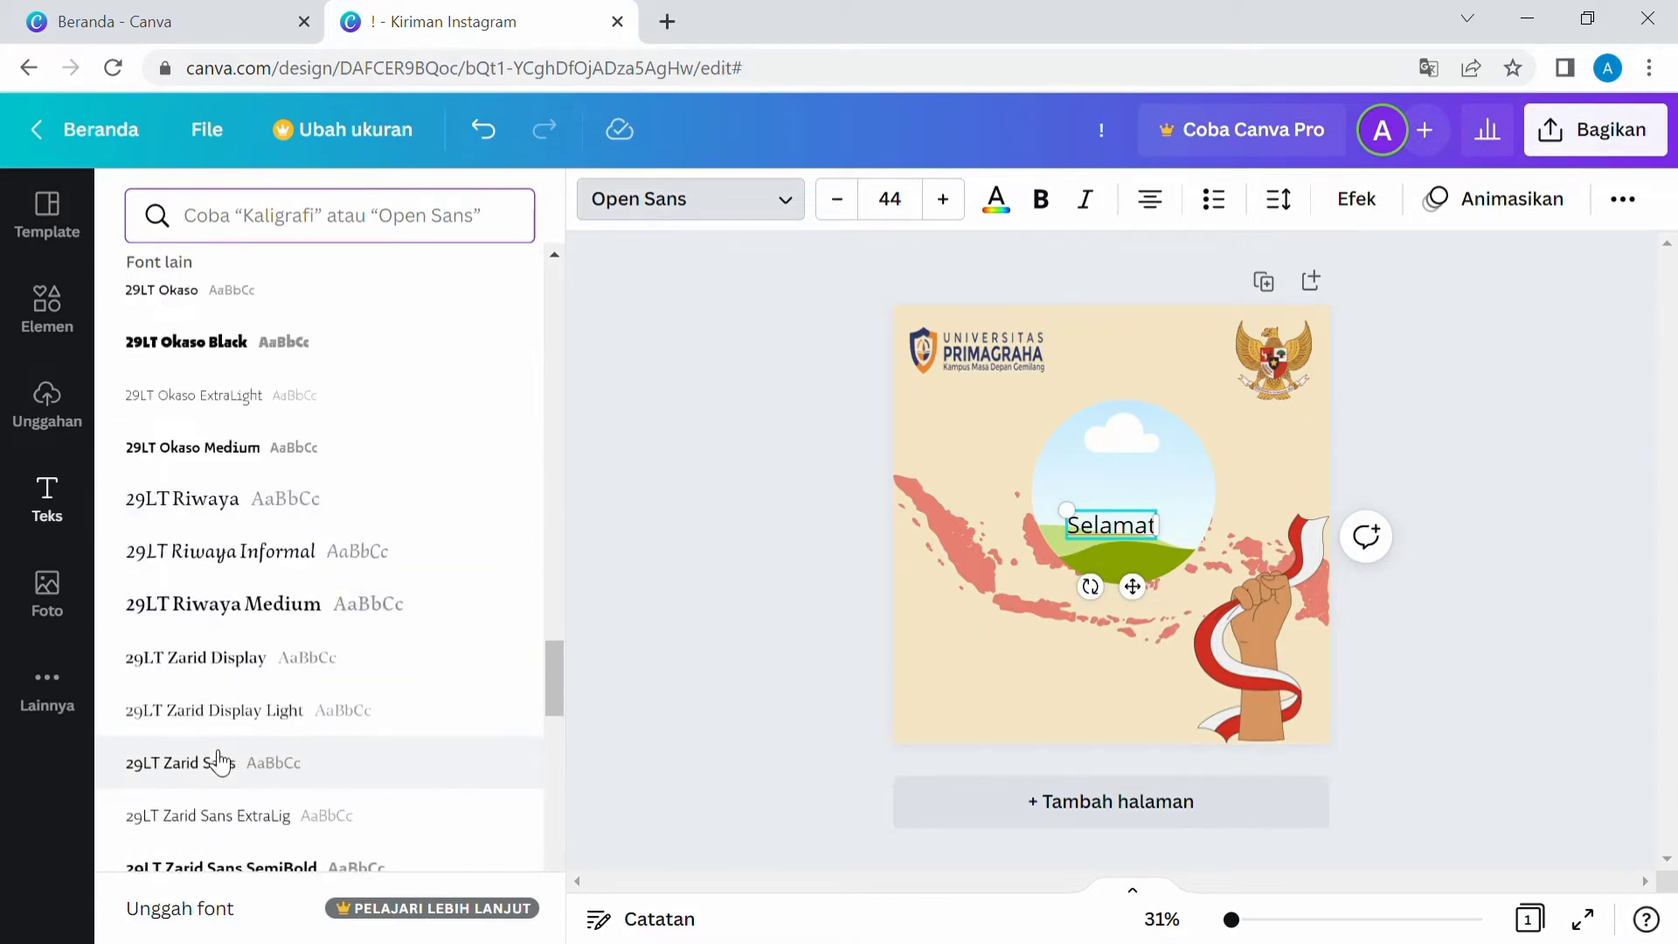
pyautogui.scroll(-12, 219, 762)
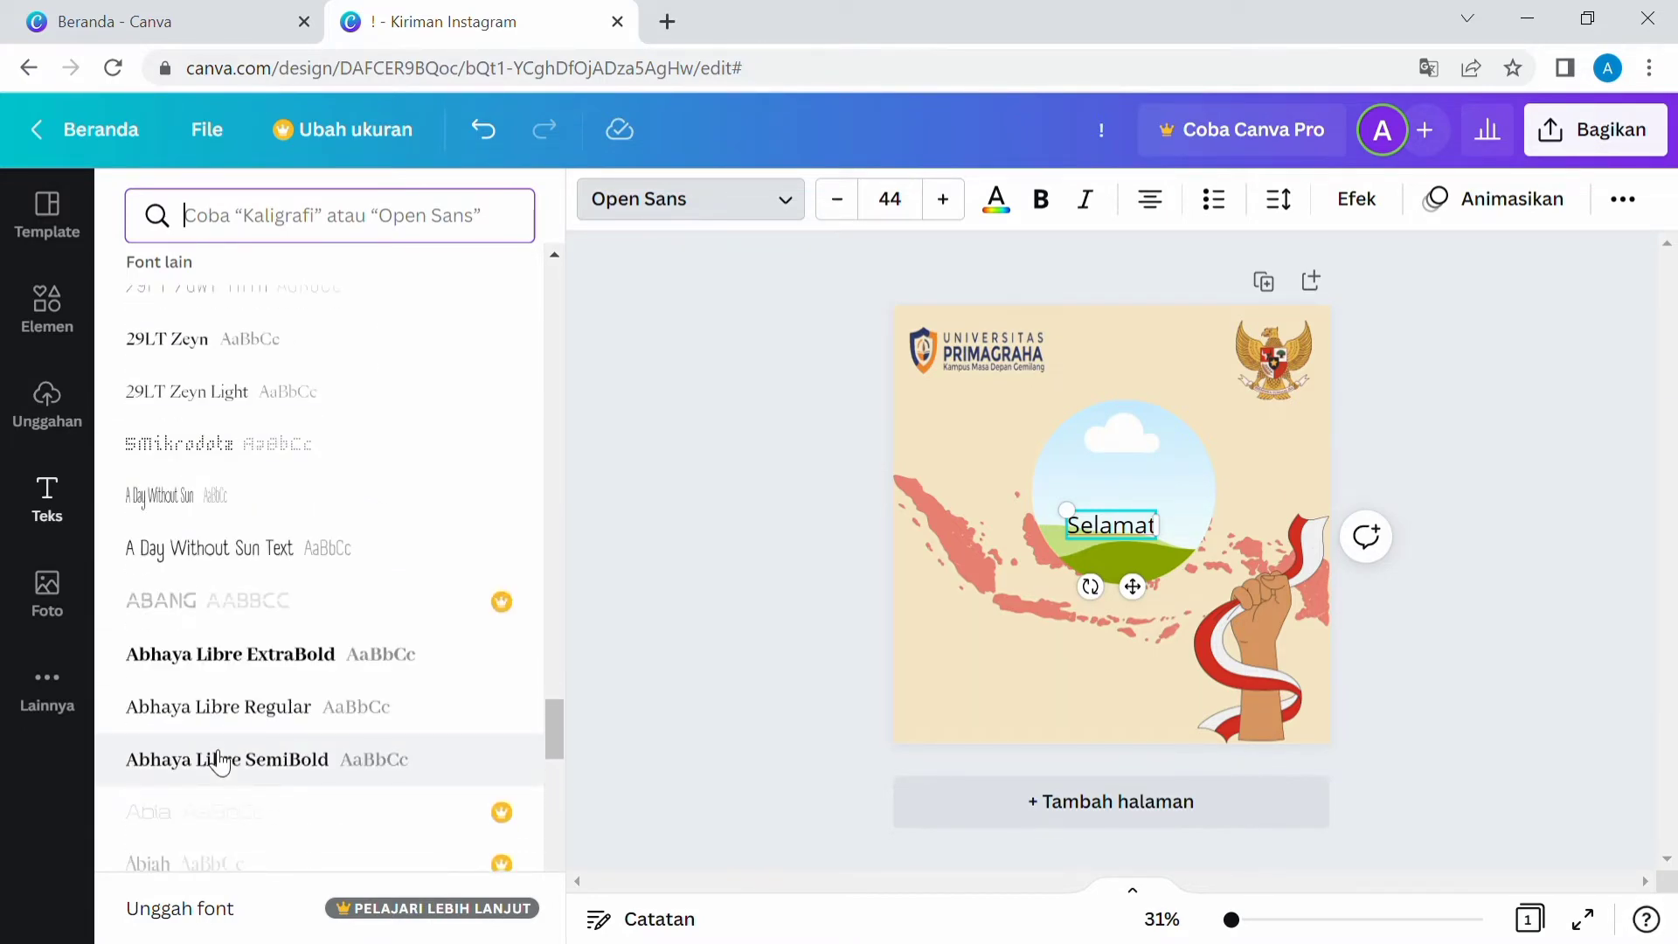
pyautogui.scroll(-6, 219, 763)
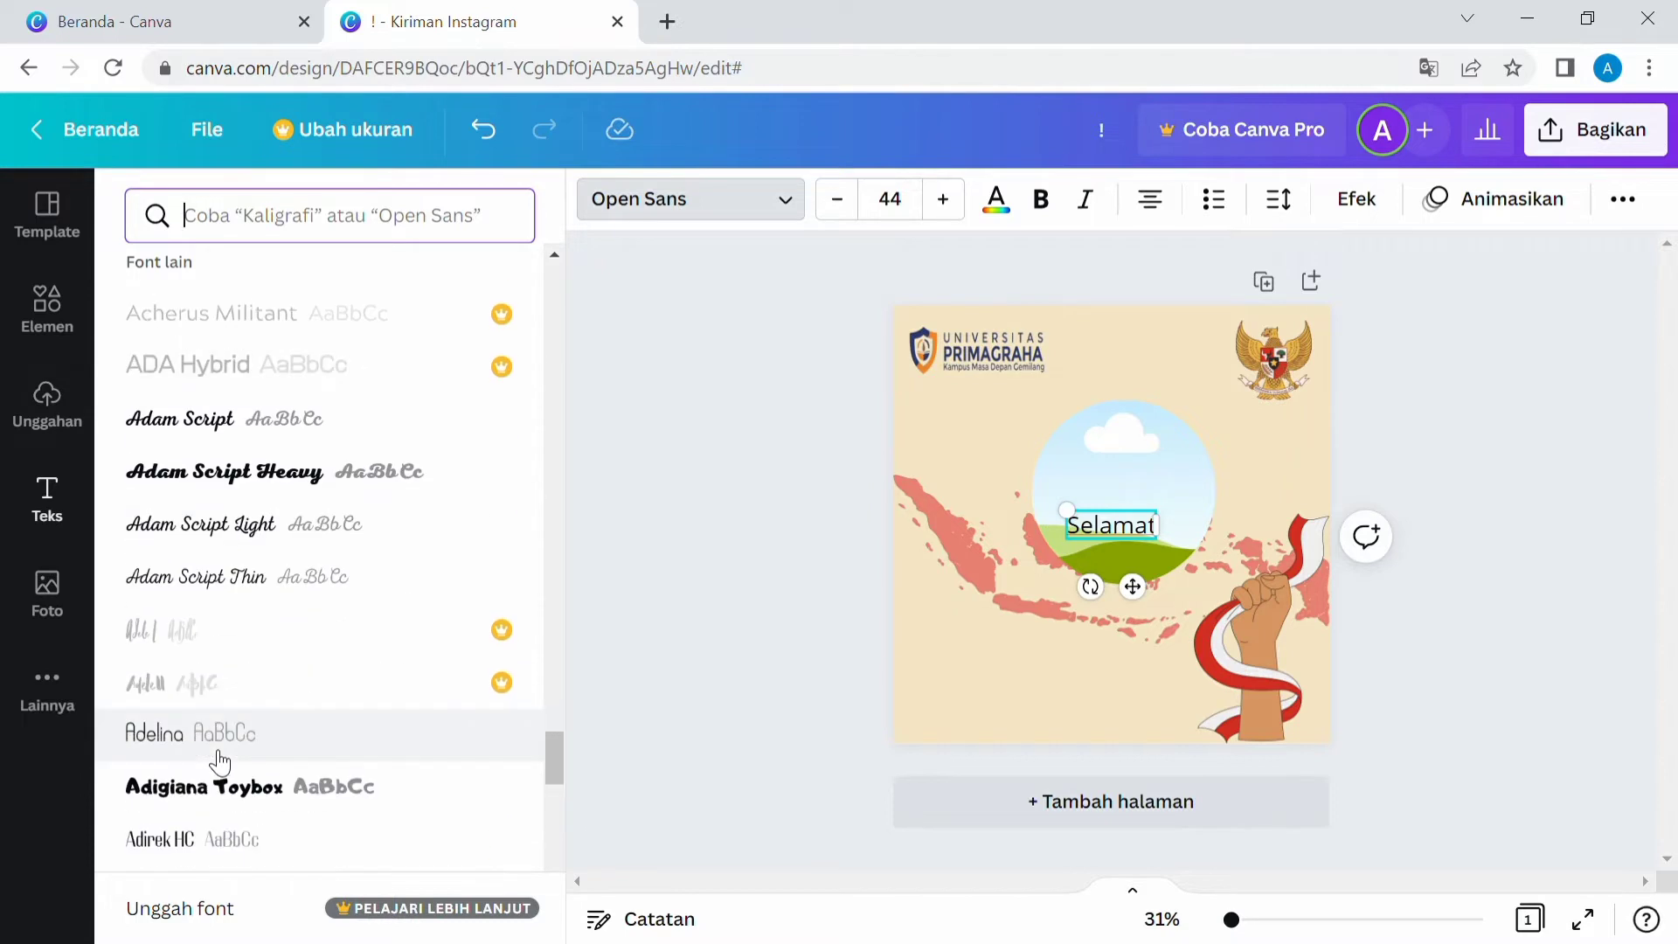
pyautogui.click(256, 522)
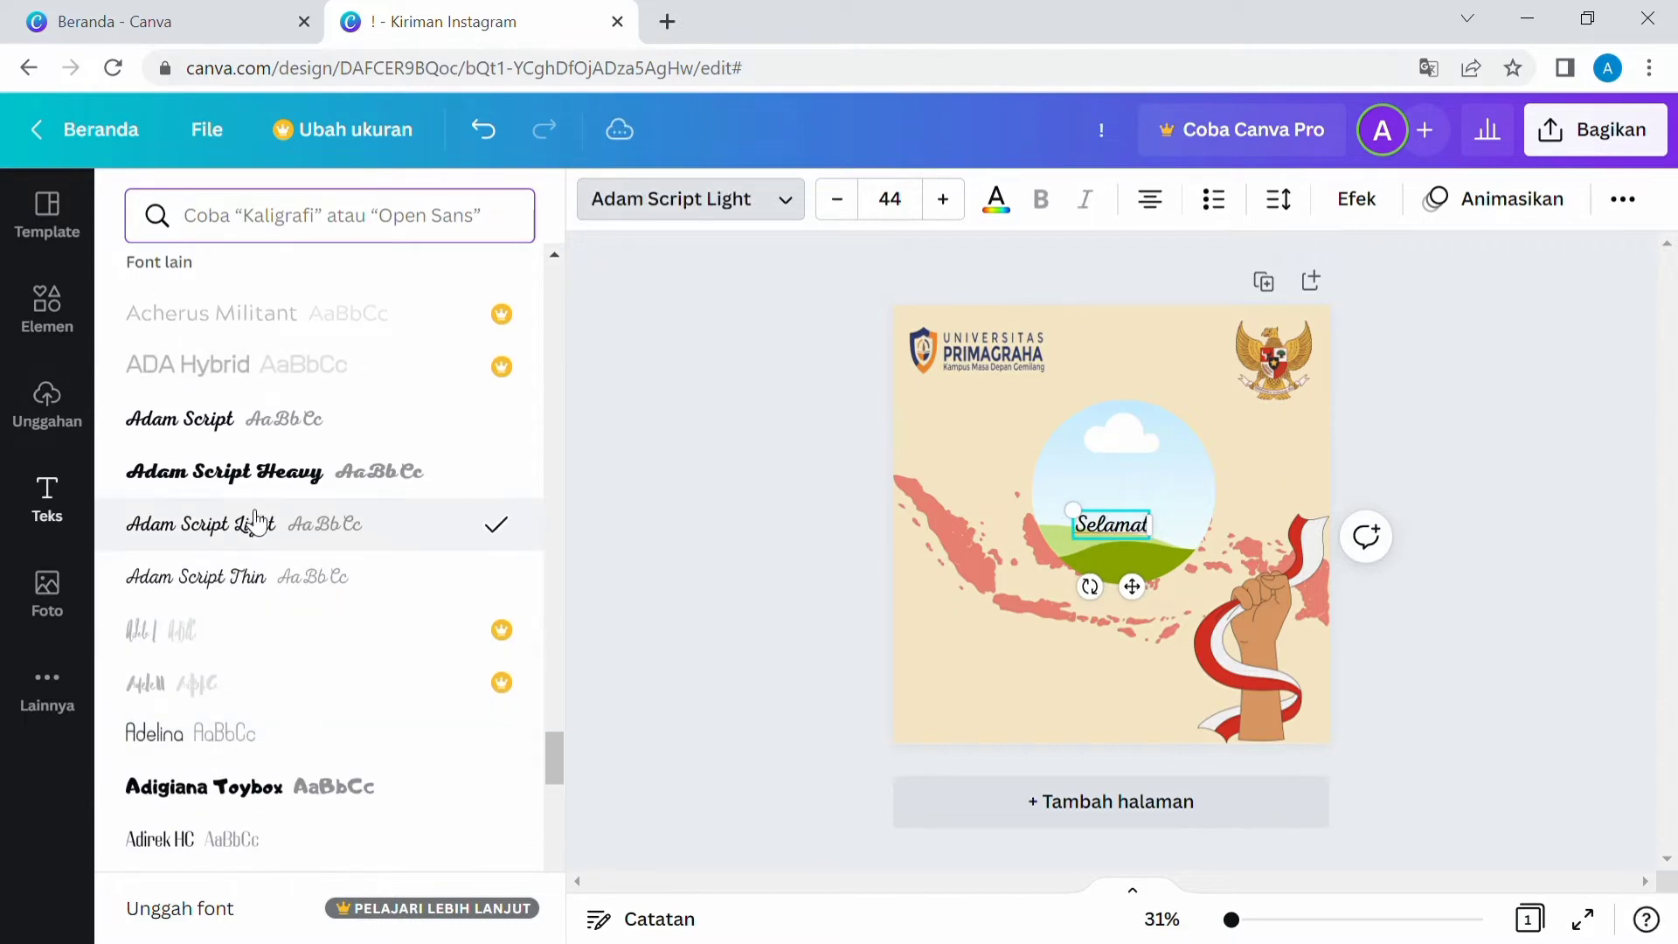
# Enlarge the "Selamat" text to about 55 and move it left of the photo frame over the map.
pyautogui.click(942, 201)
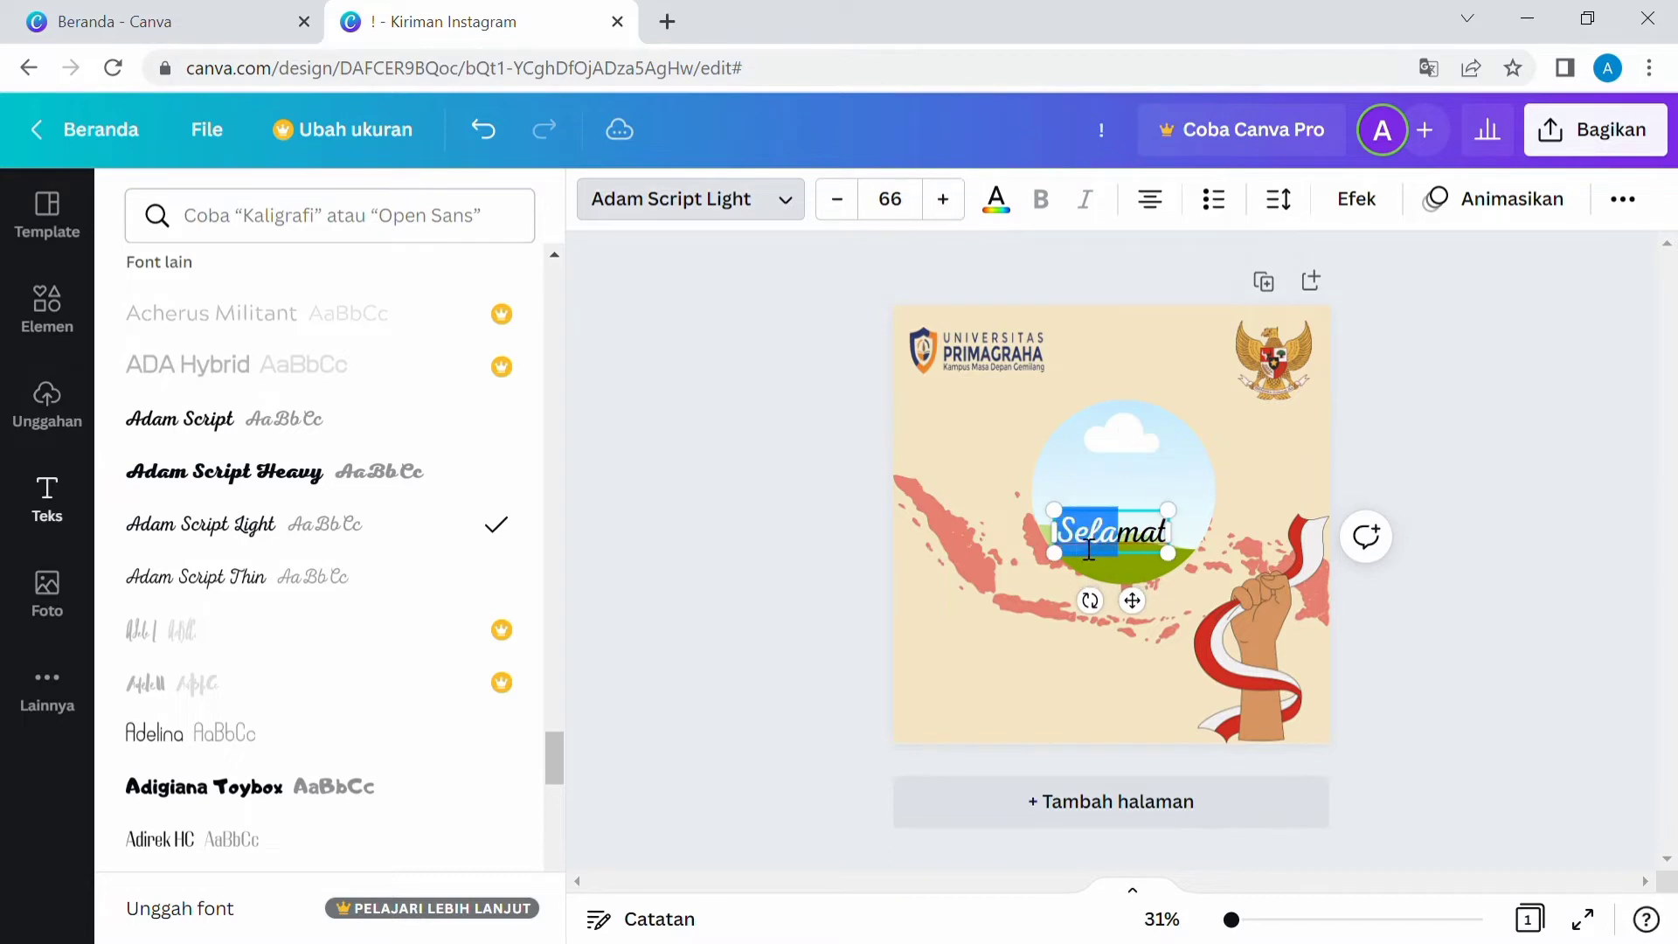
pyautogui.moveTo(1055, 510); pyautogui.dragTo(1006, 491)
pyautogui.moveTo(1170, 553); pyautogui.dragTo(1103, 529)
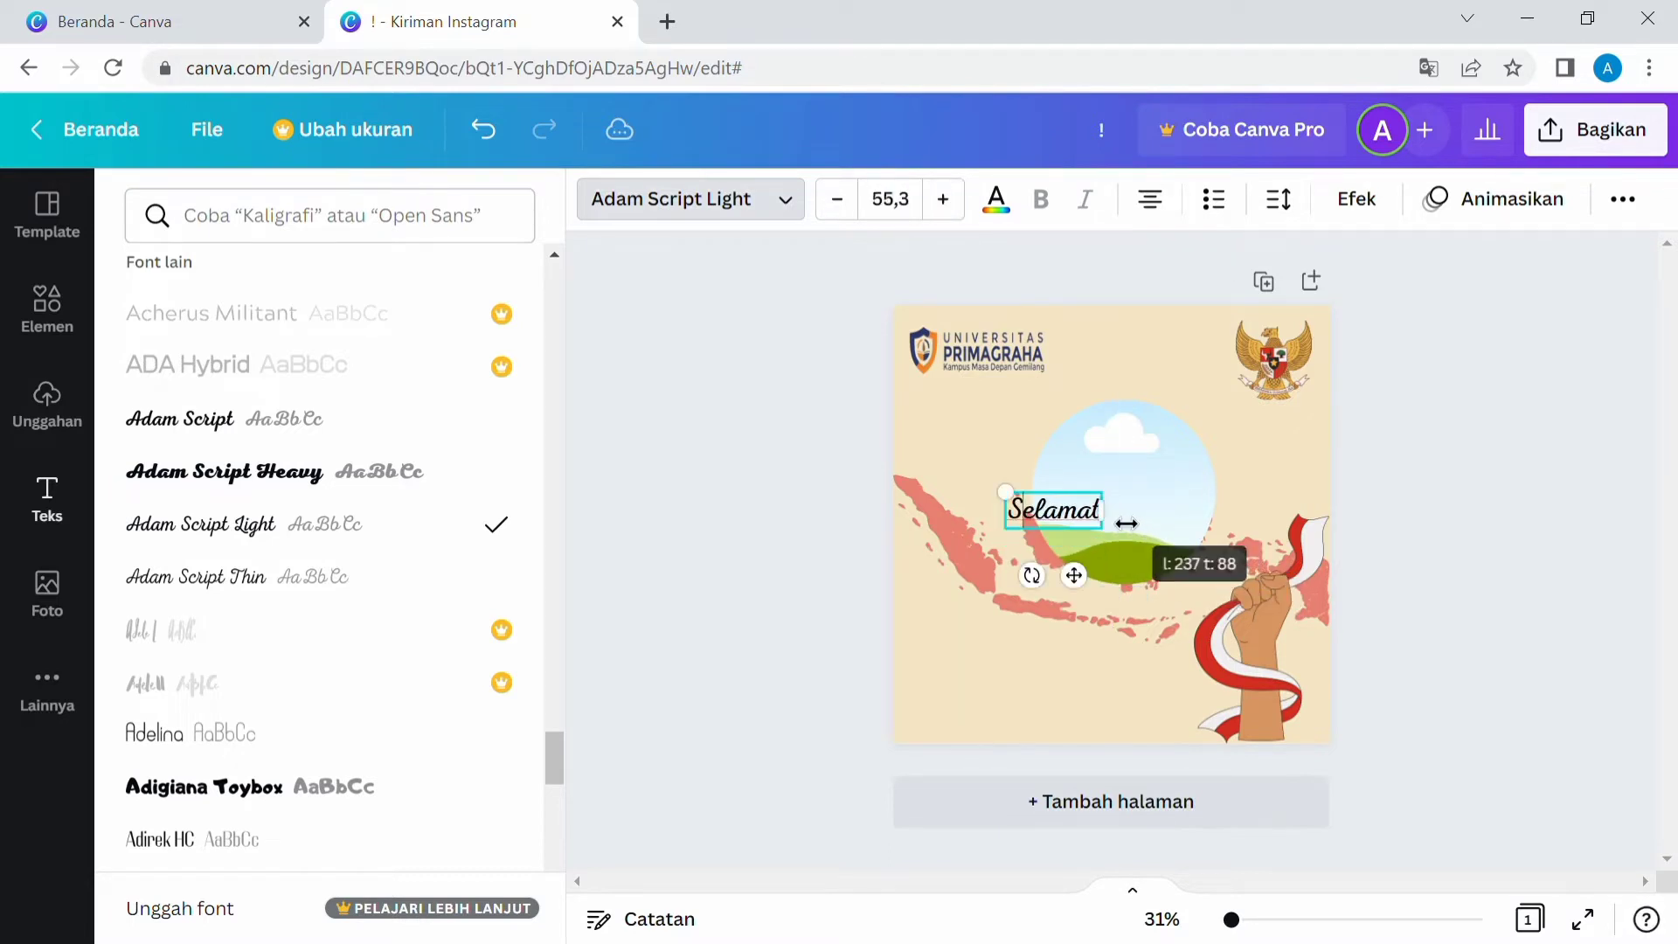
pyautogui.moveTo(1088, 585); pyautogui.dragTo(1037, 600)
pyautogui.click(962, 626)
pyautogui.click(952, 411)
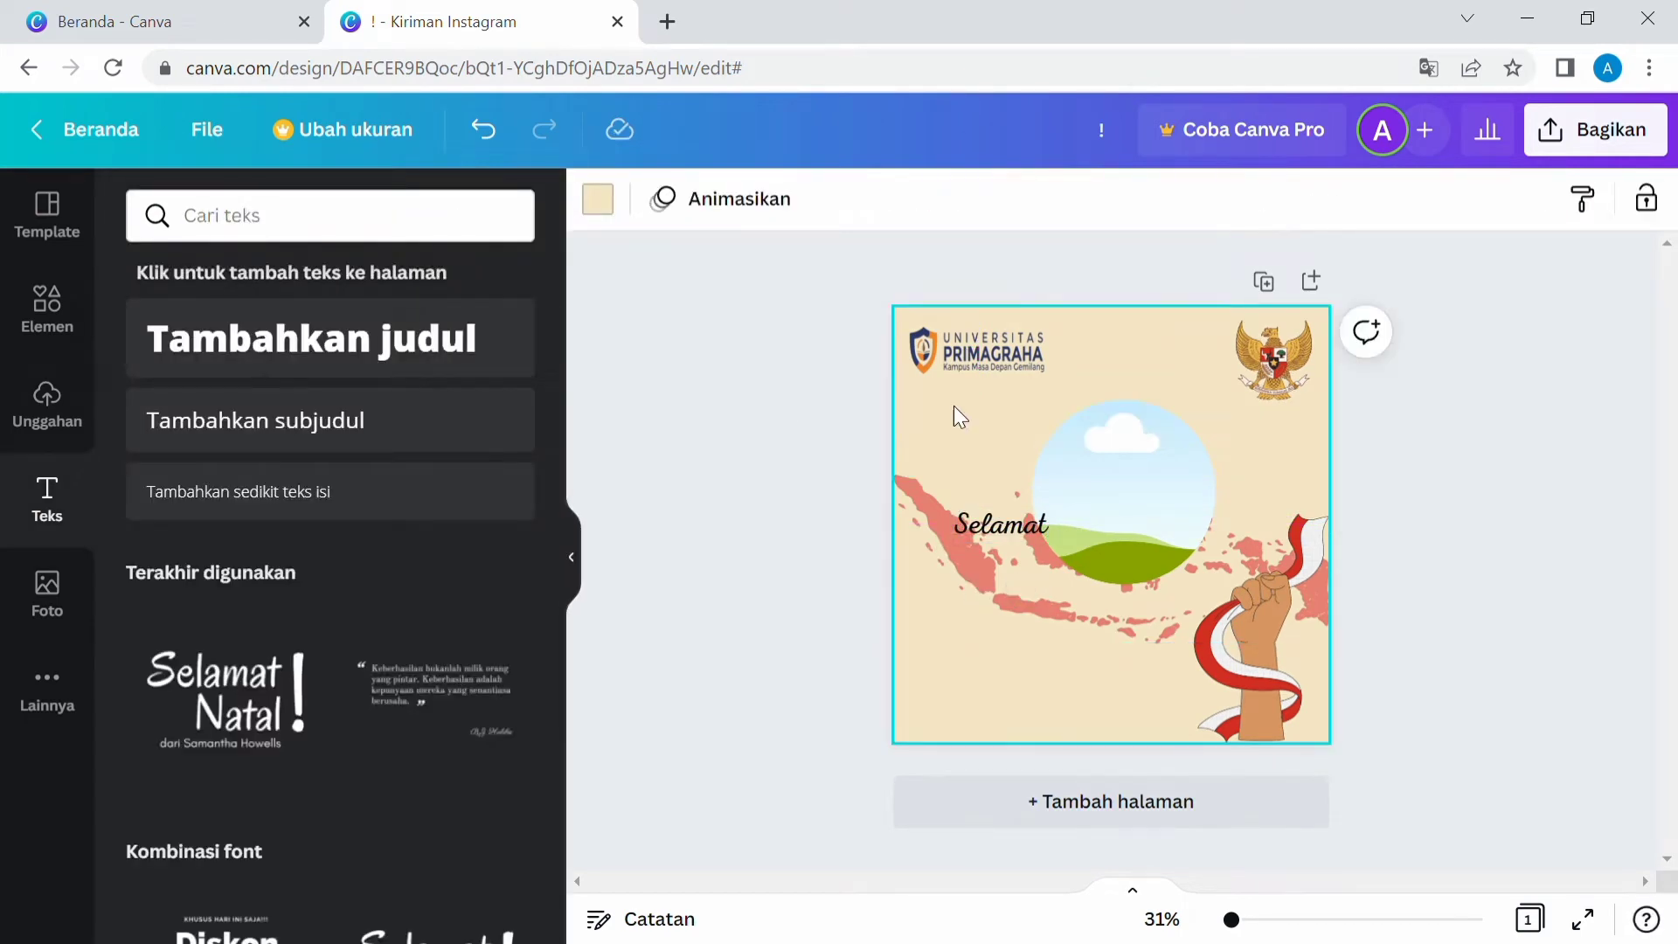
# Add a heading text box and write "Hari Lahir" and "Pancasila" on two lines.
pyautogui.click(429, 347)
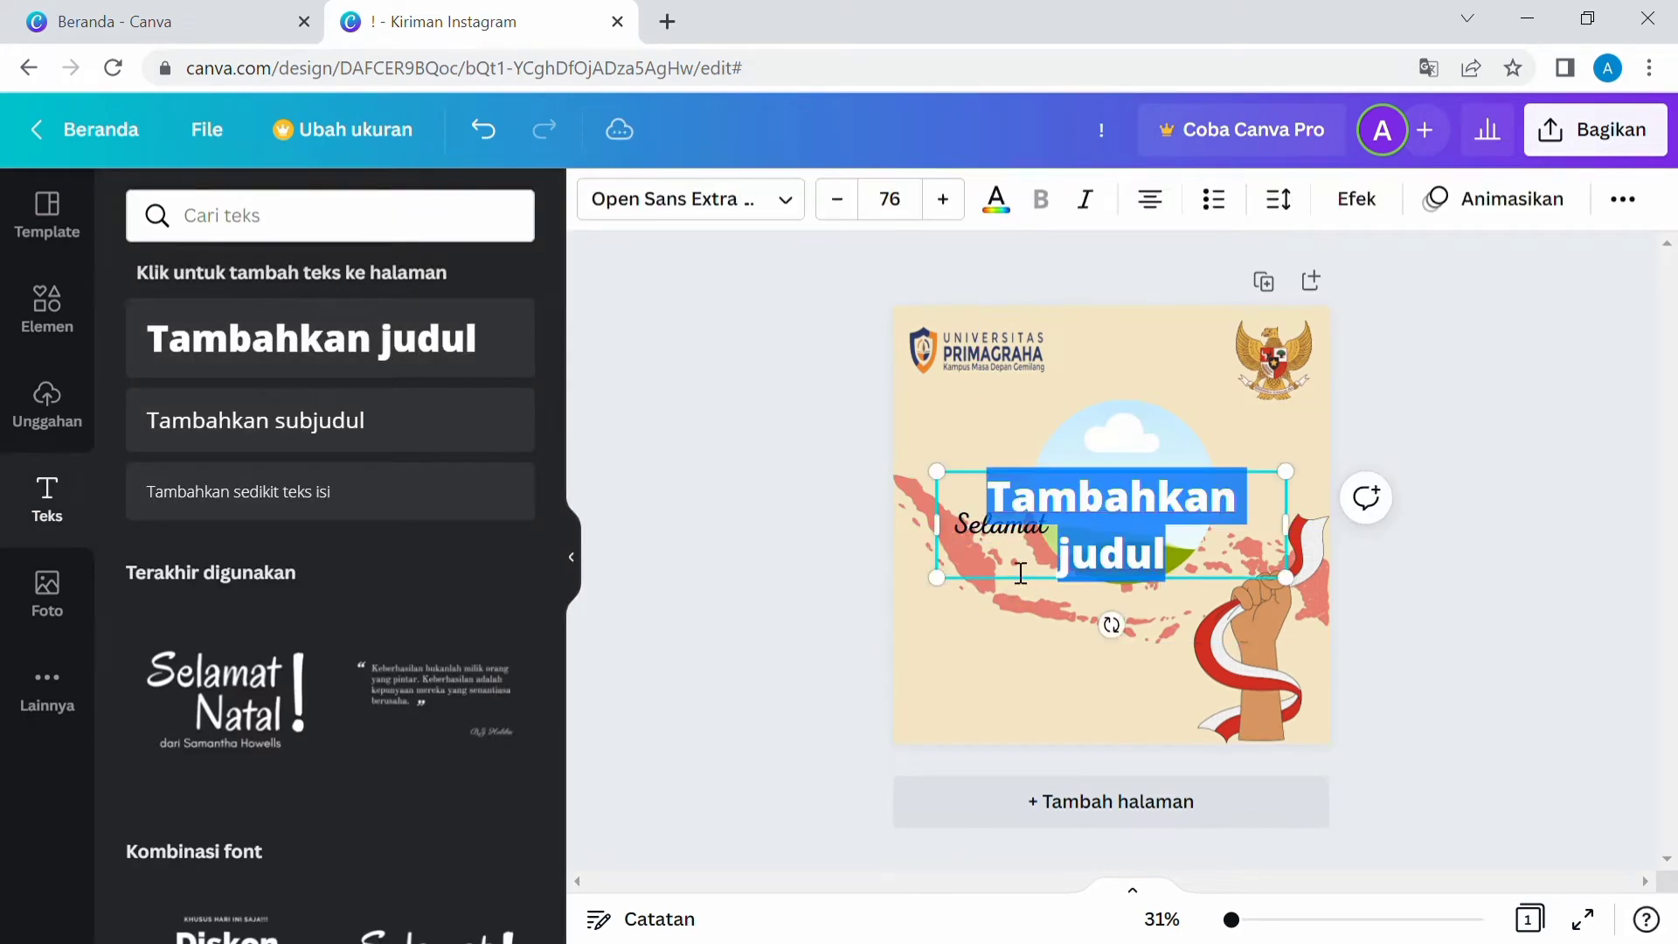
pyautogui.write('Hari Lahir')
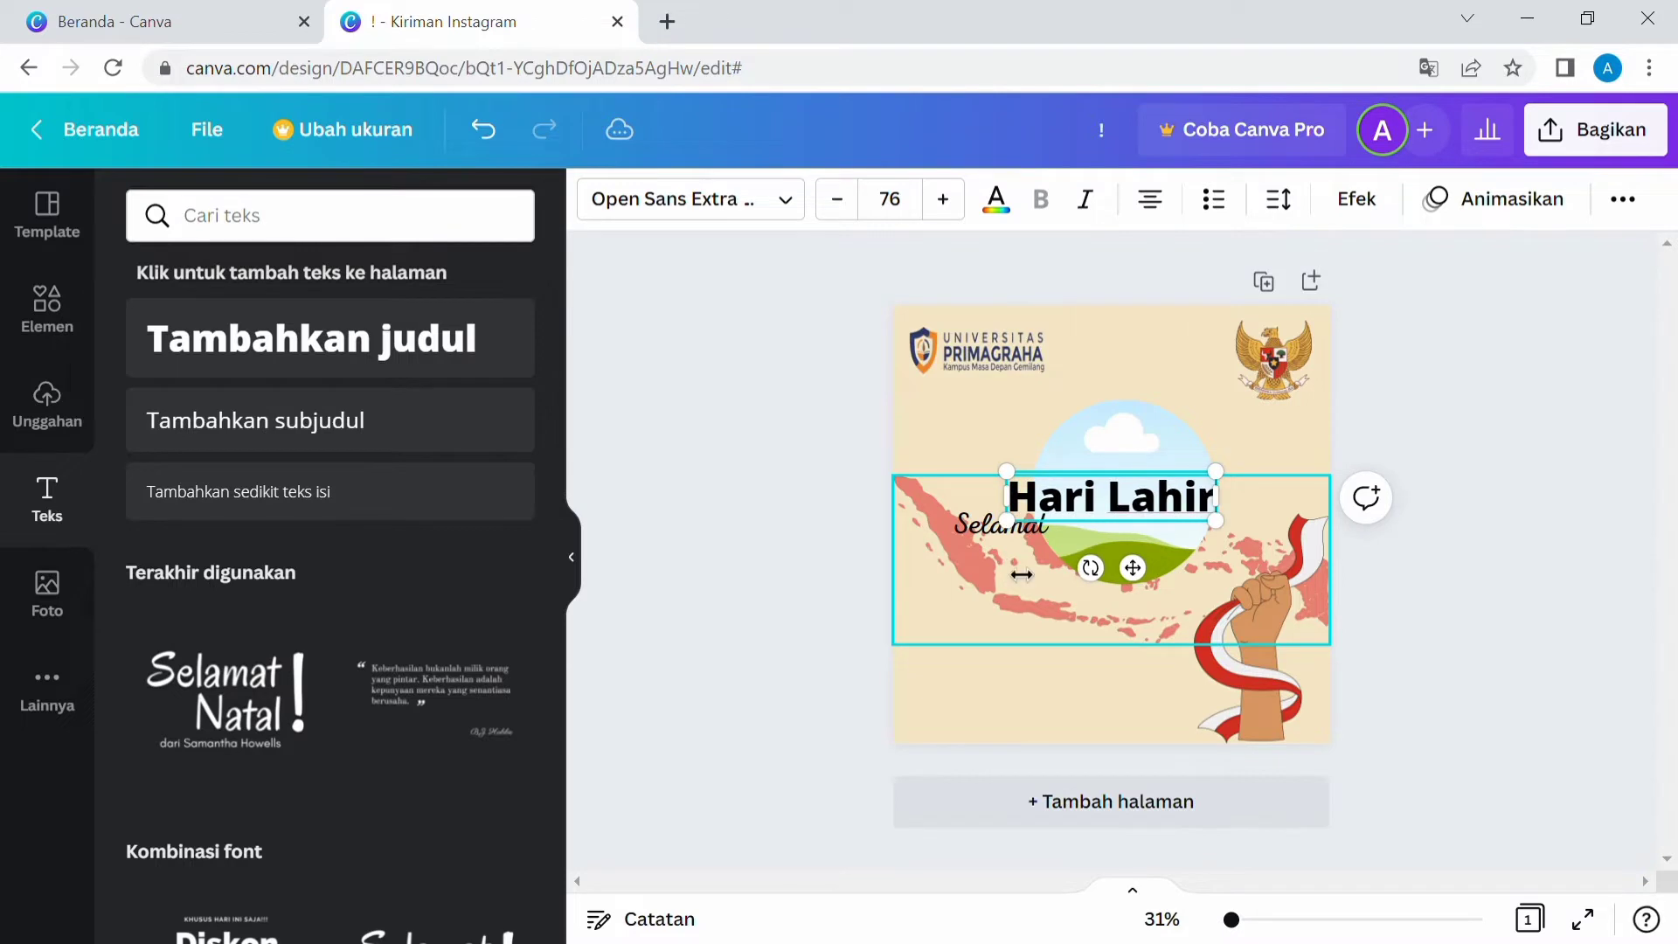
pyautogui.press('Return')
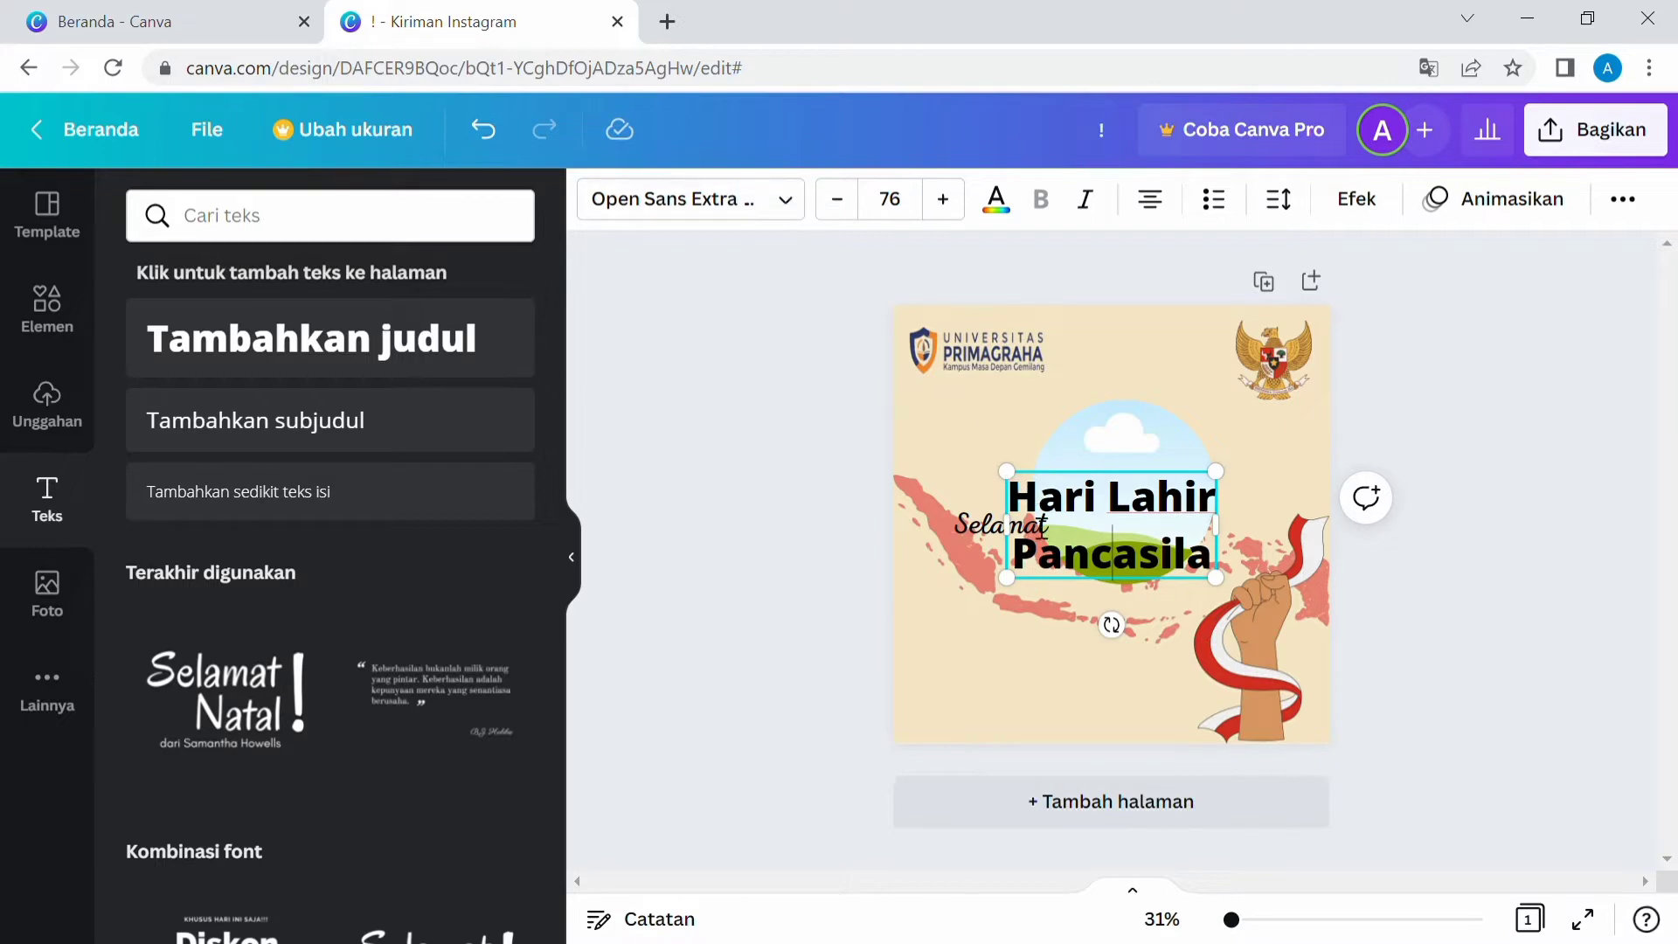
# Change the heading's font to Agrandir Tight Black.
pyautogui.keyDown('shift'); pyautogui.click(1221, 586); pyautogui.keyUp('shift')
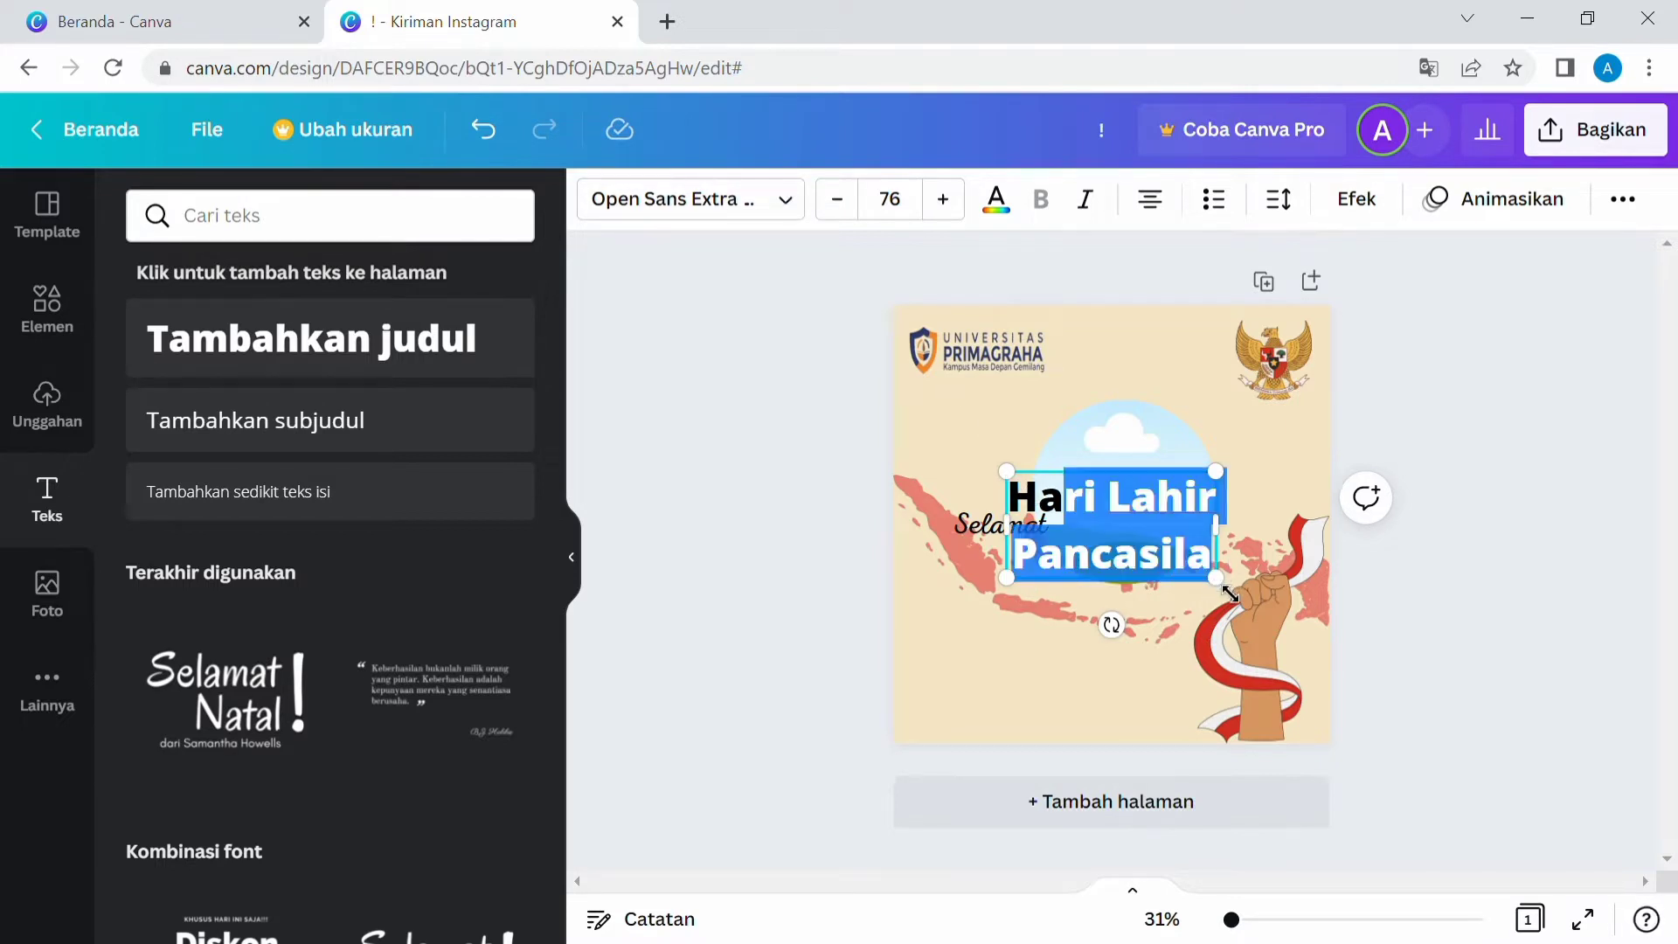
pyautogui.click(1198, 577)
pyautogui.click(1205, 565)
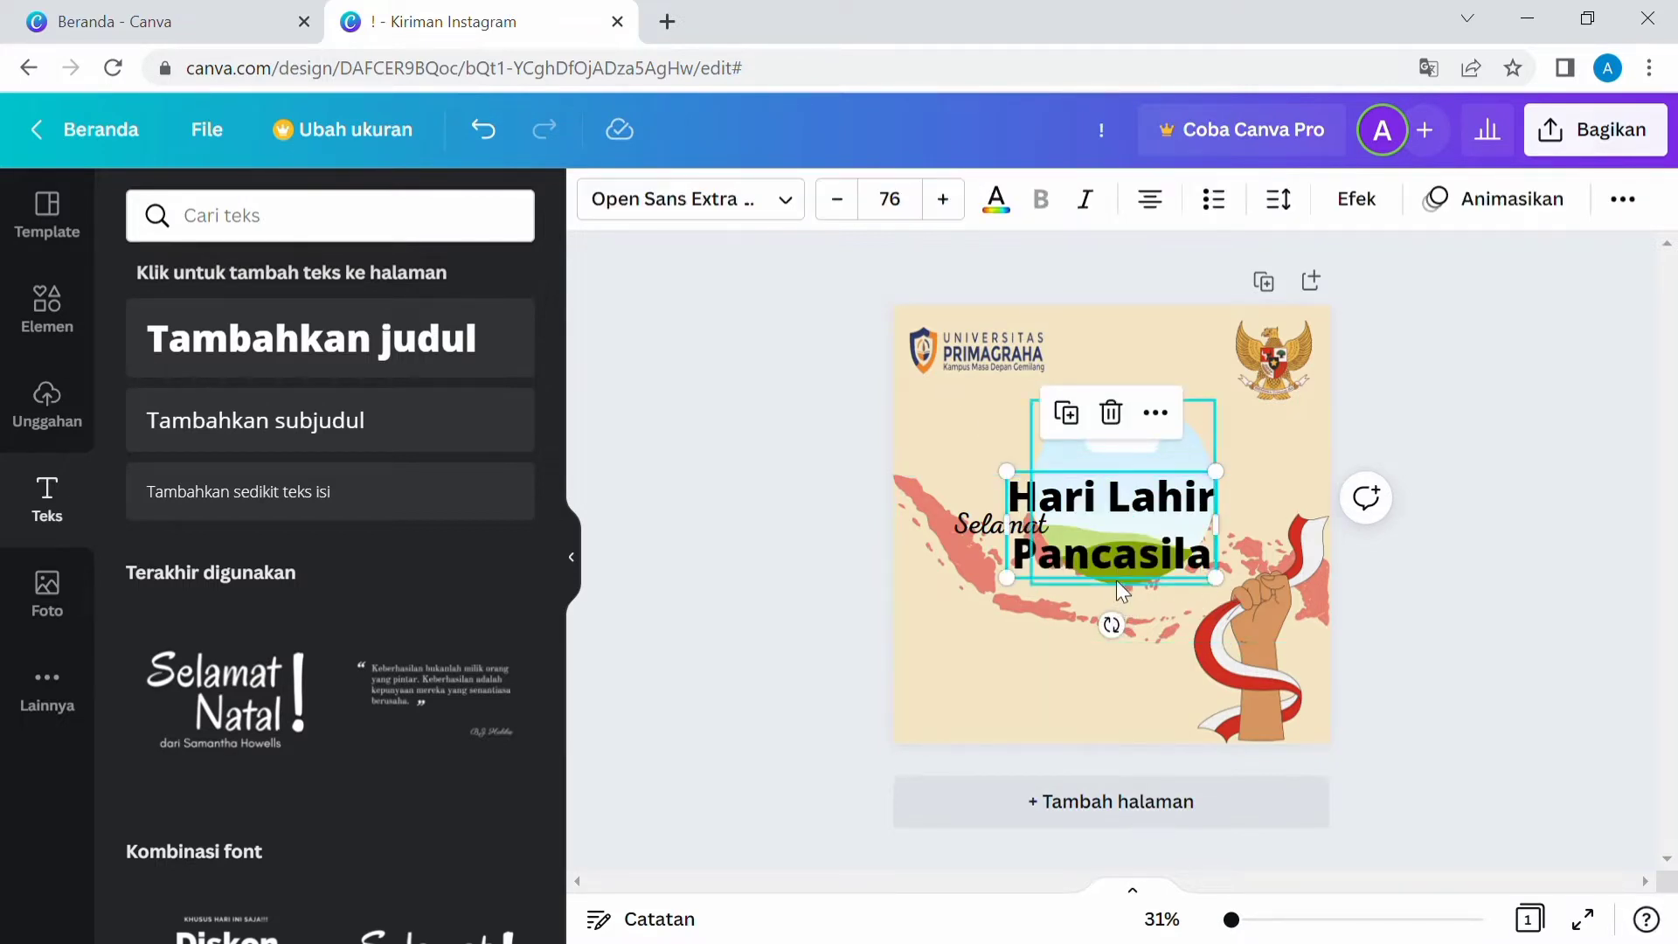
pyautogui.click(785, 201)
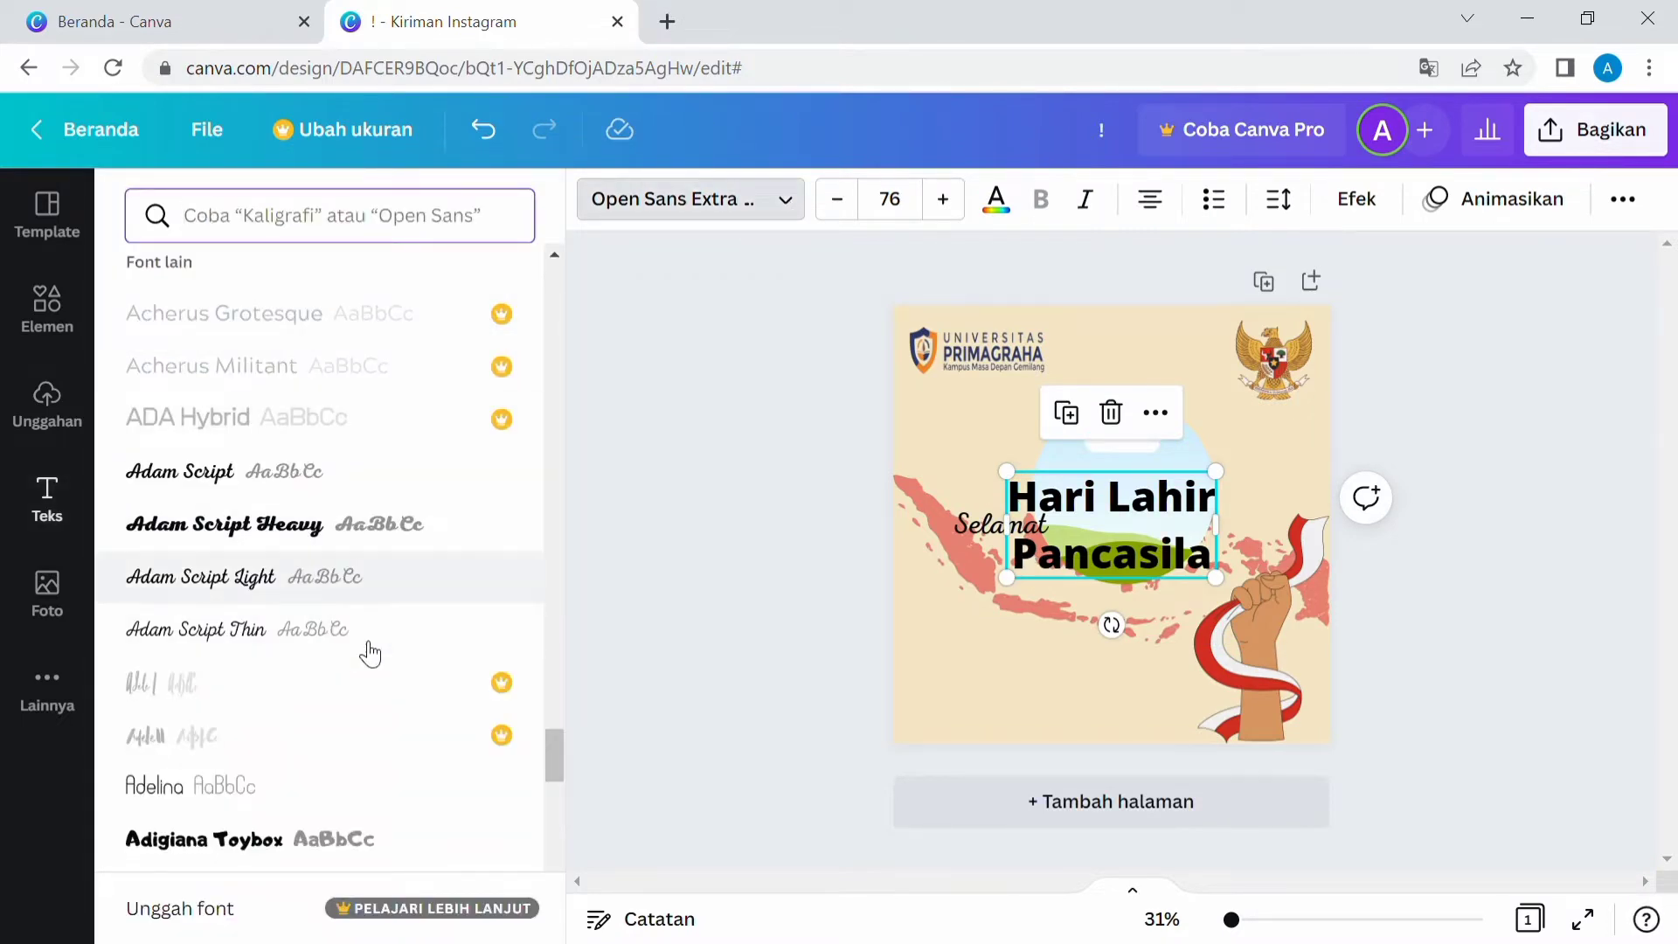
pyautogui.scroll(-3, 339, 657)
pyautogui.scroll(-5, 339, 657)
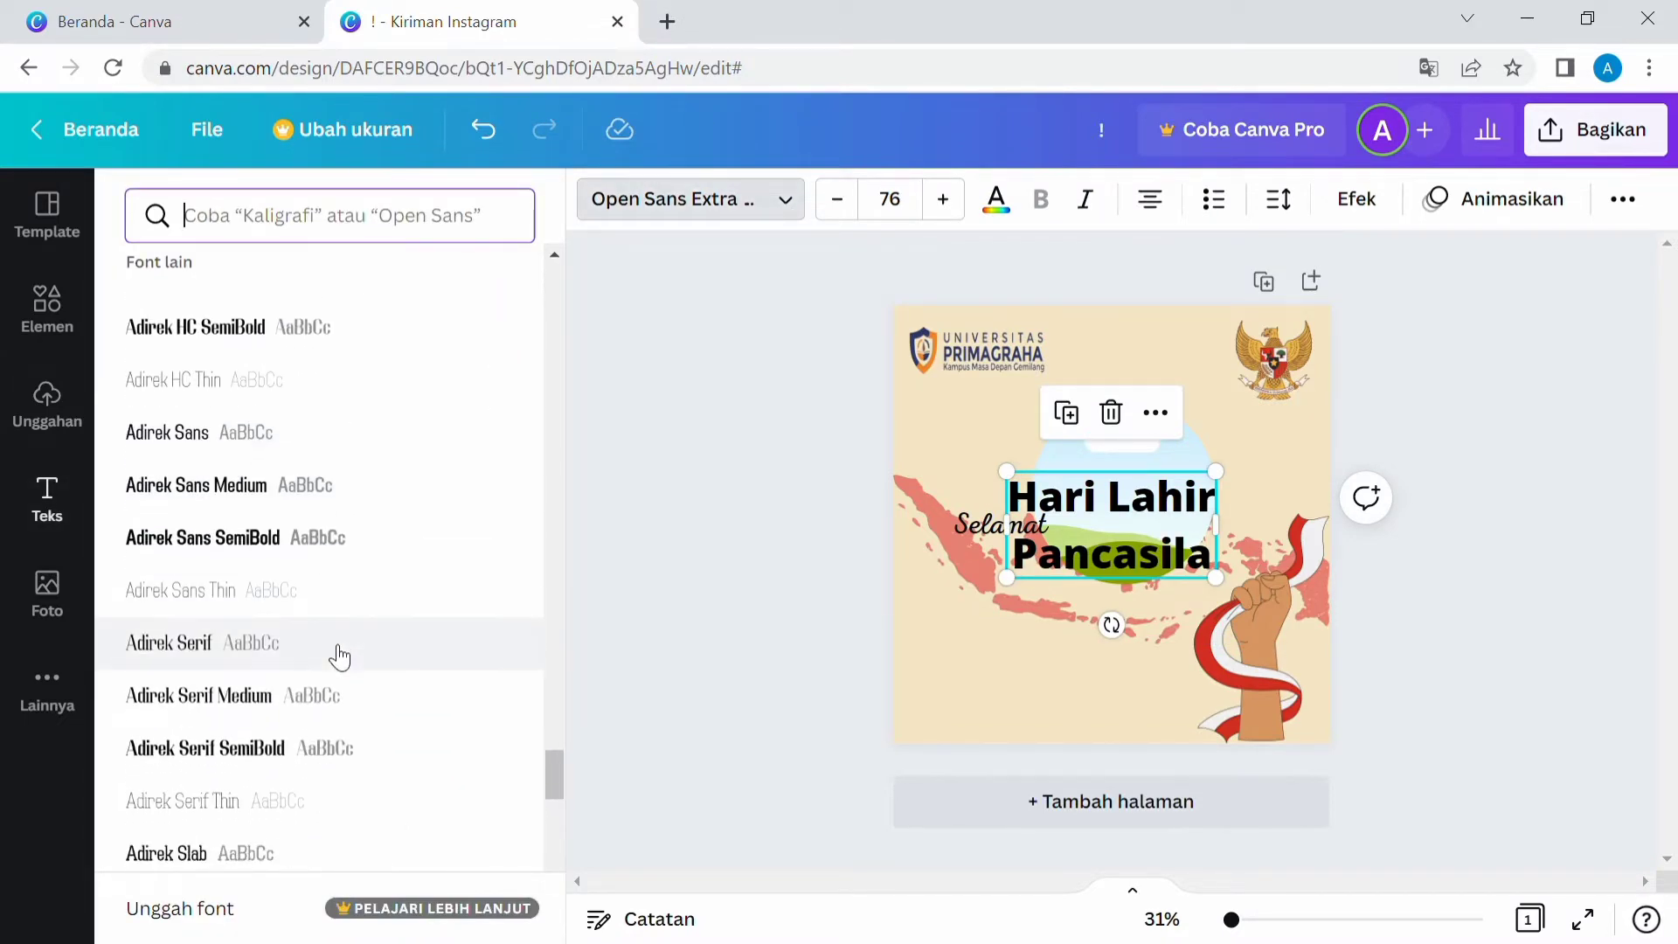
pyautogui.scroll(-5, 341, 657)
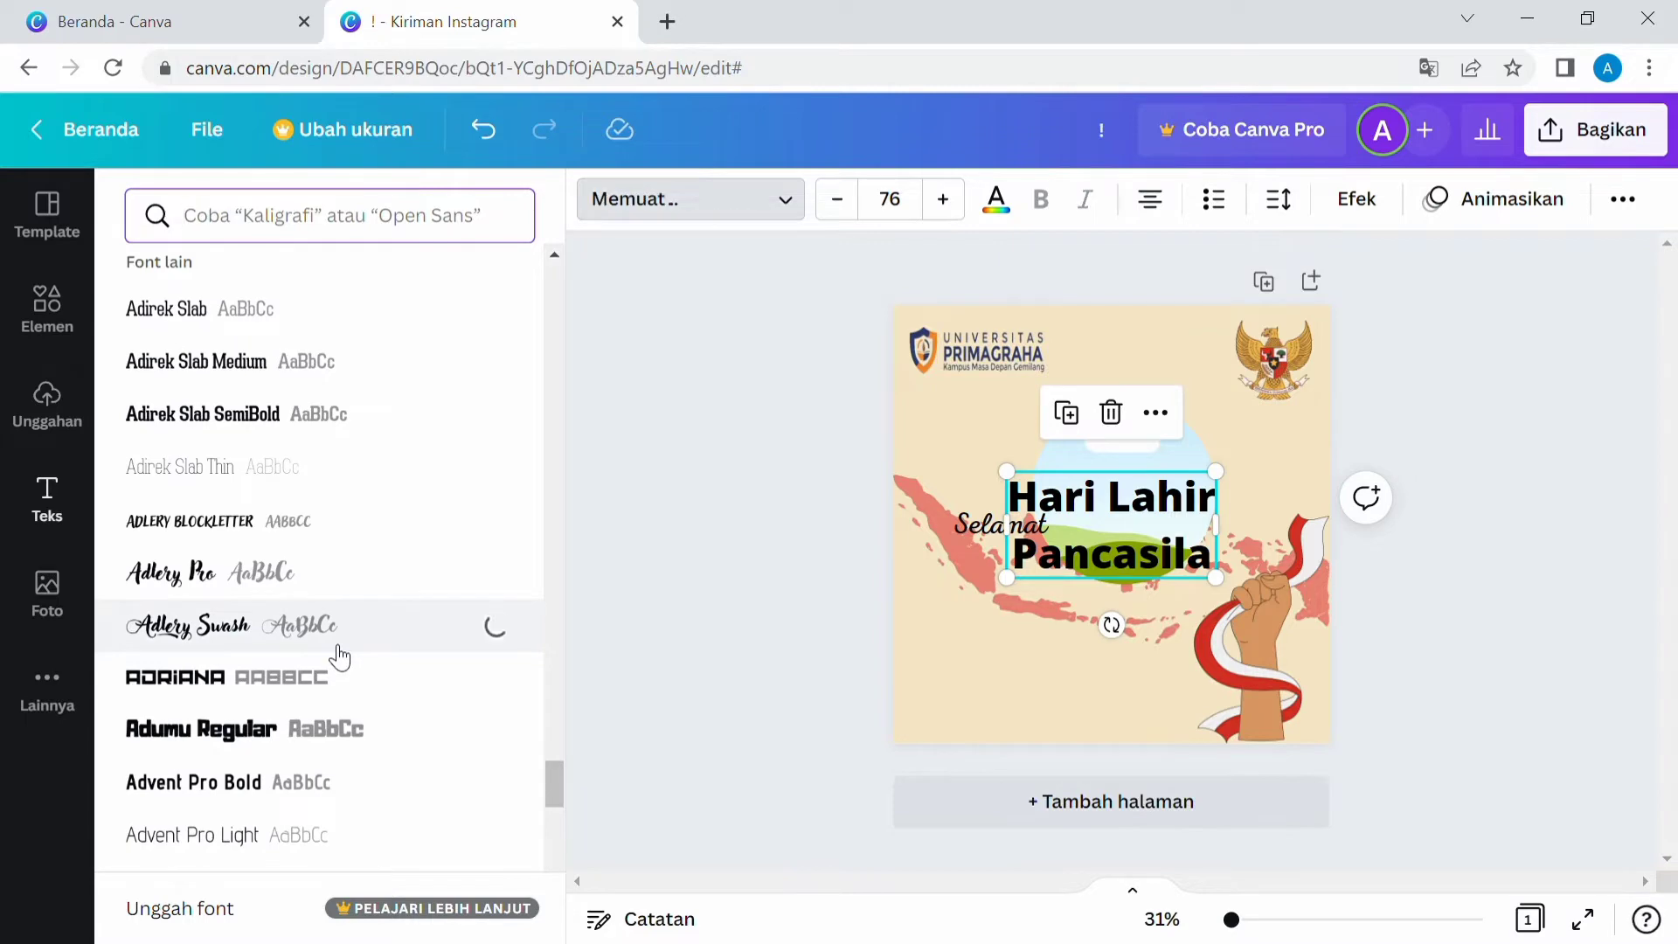
pyautogui.scroll(3, 344, 528)
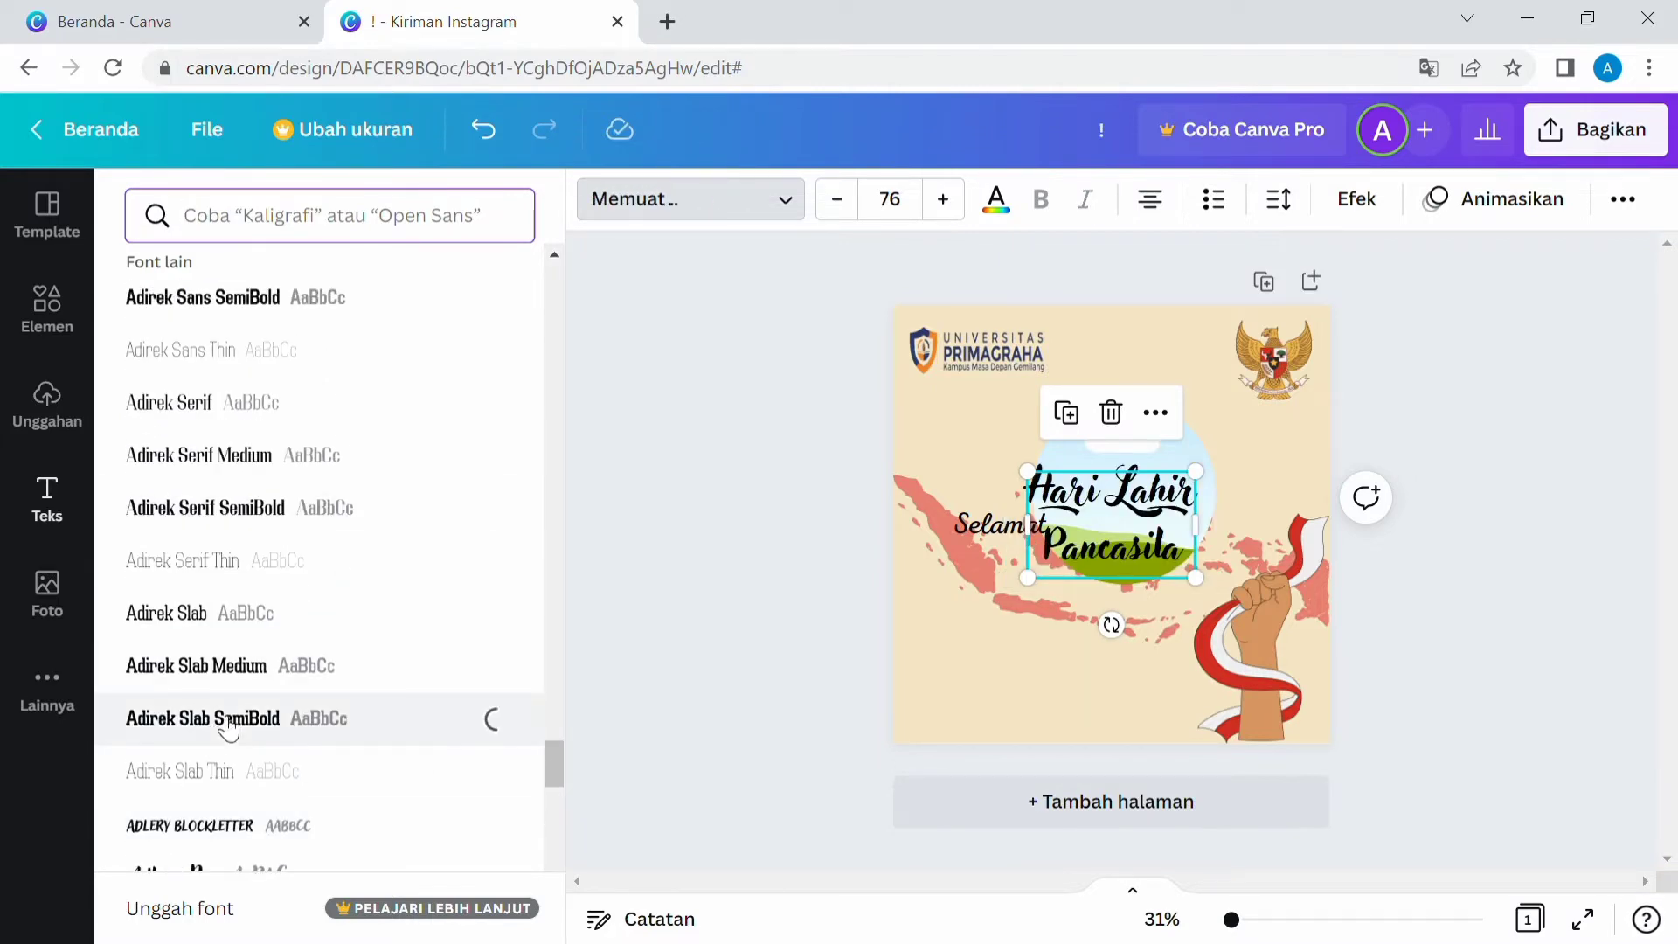
pyautogui.scroll(8, 262, 494)
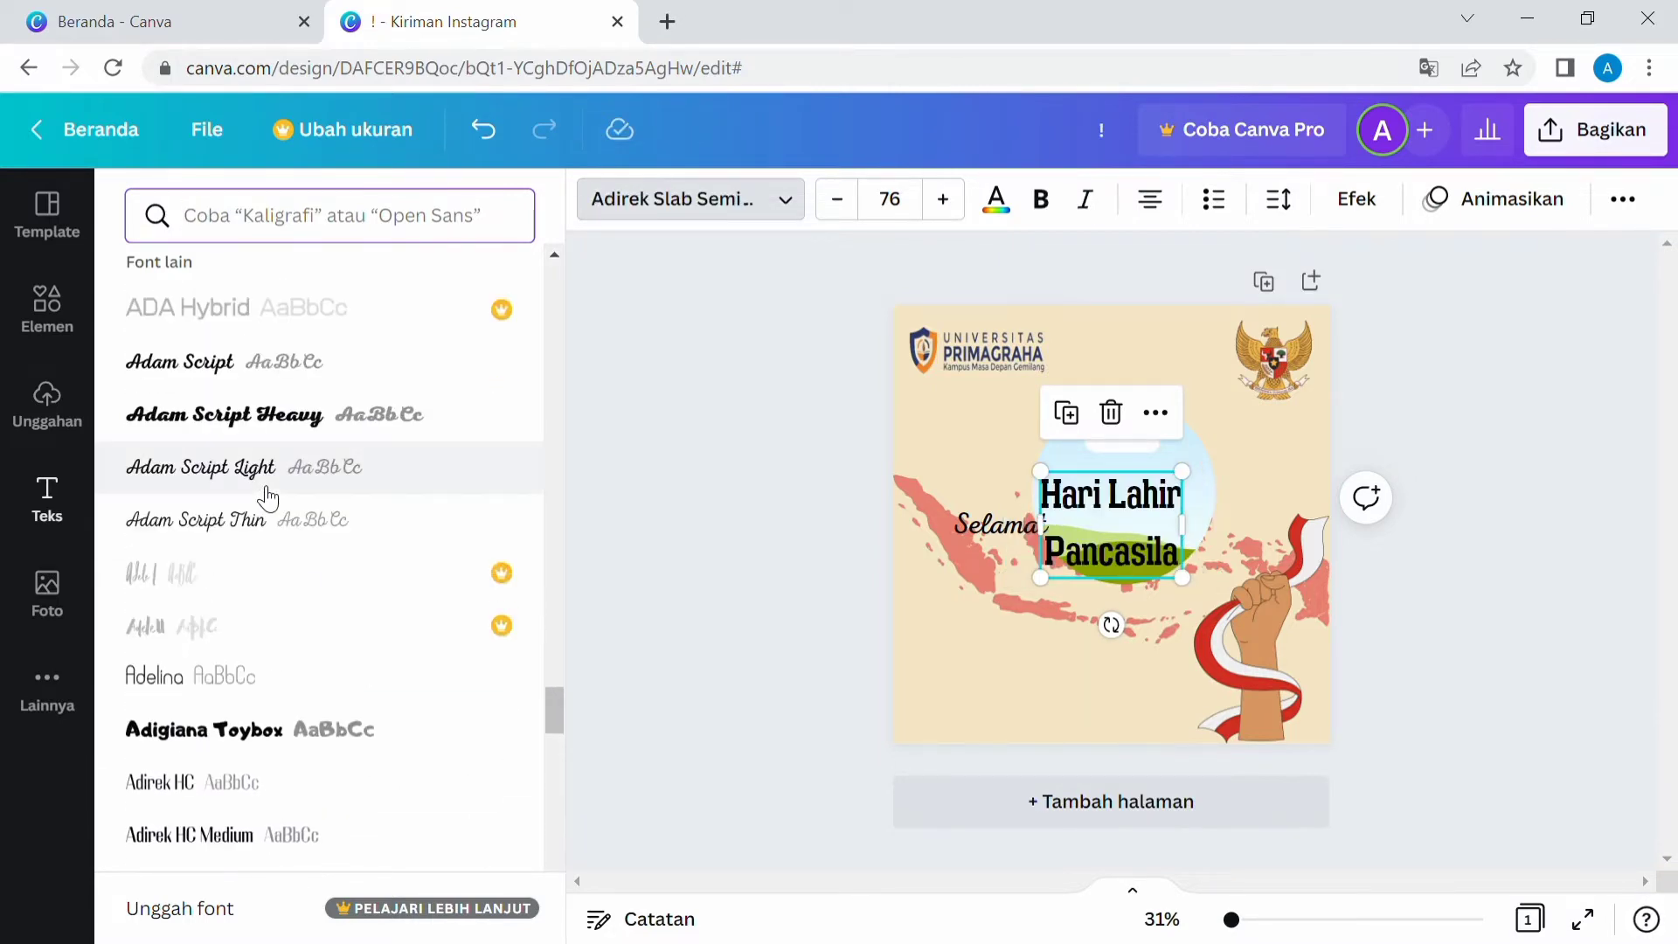
pyautogui.scroll(-15, 267, 498)
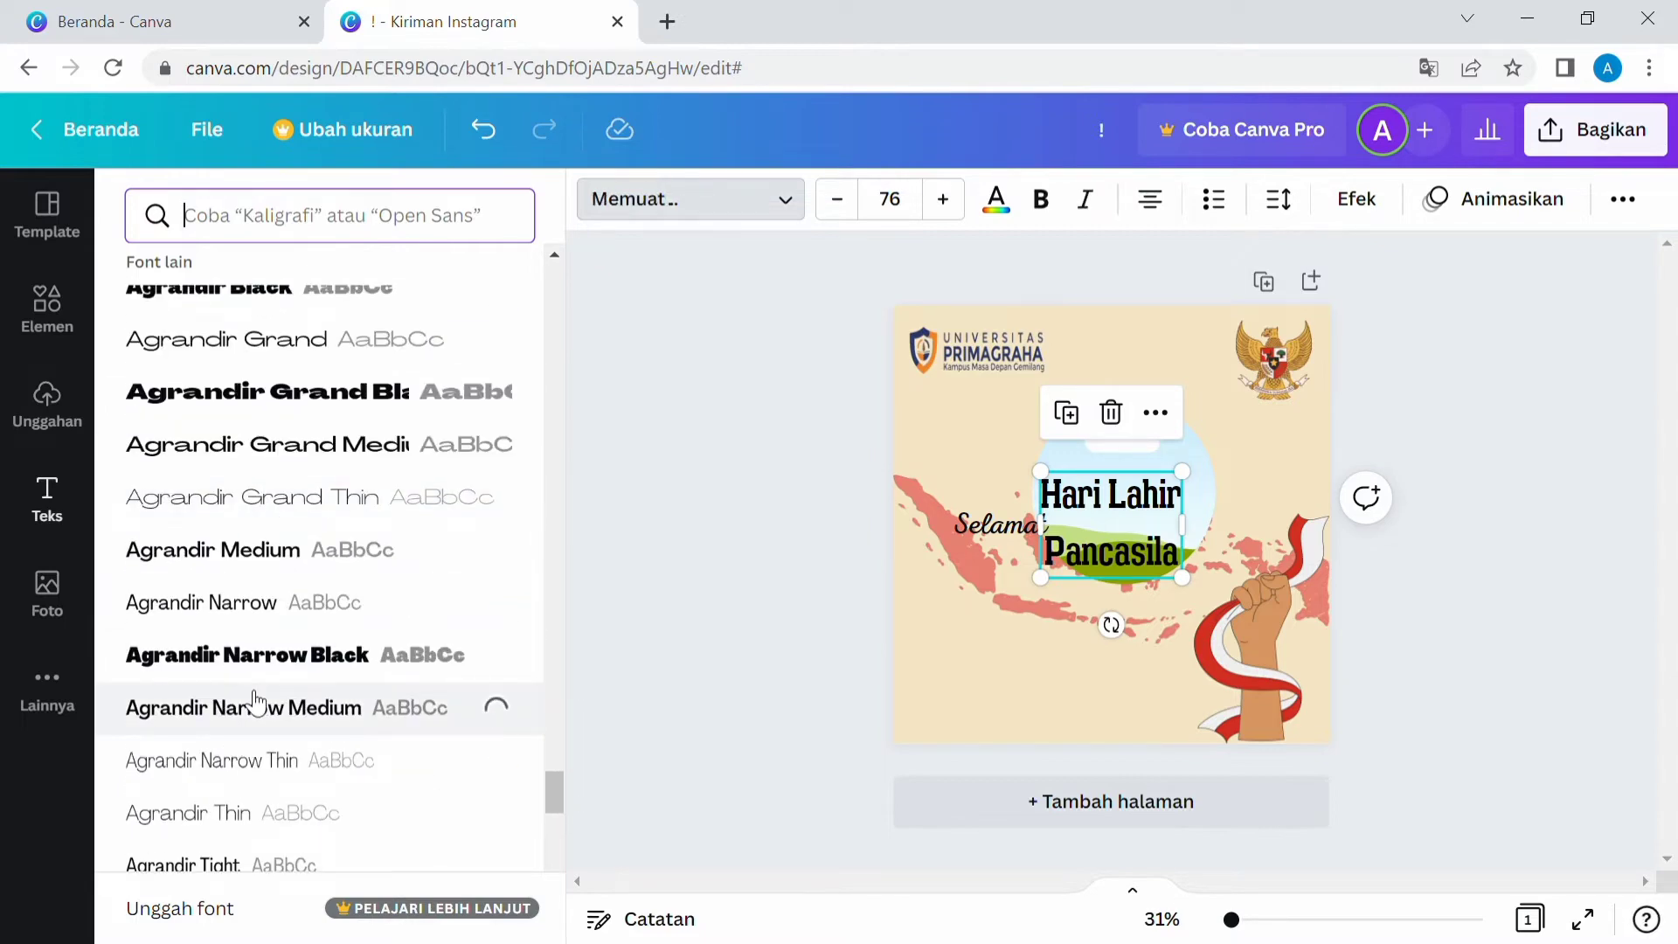
pyautogui.click(459, 654)
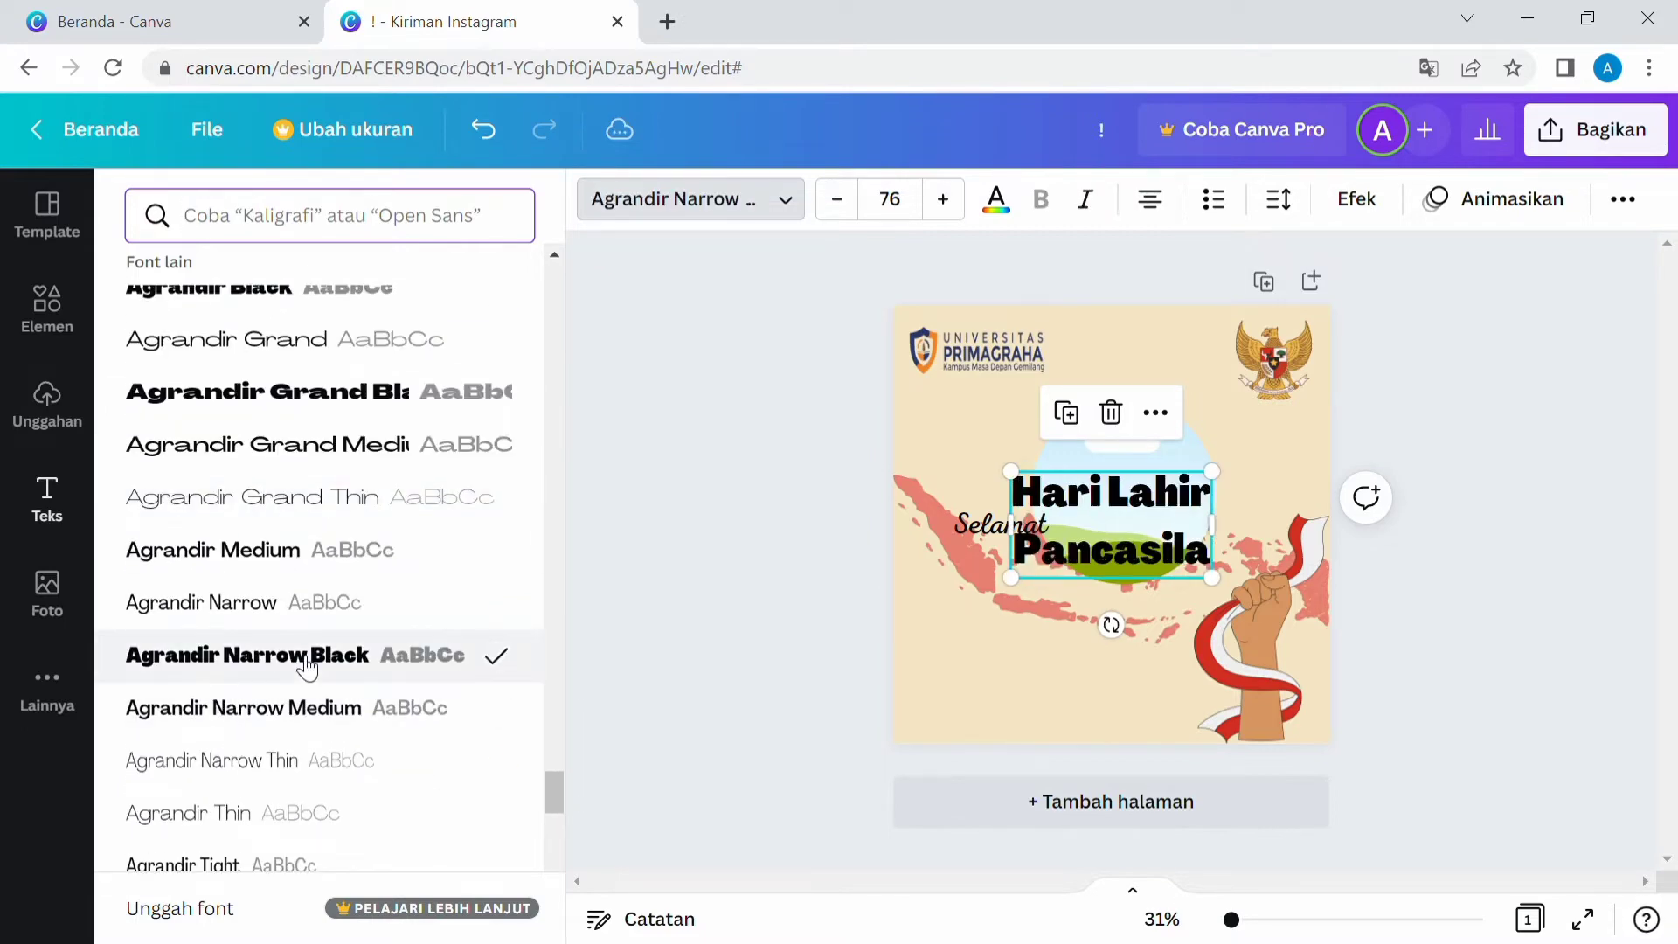
pyautogui.scroll(-3, 307, 666)
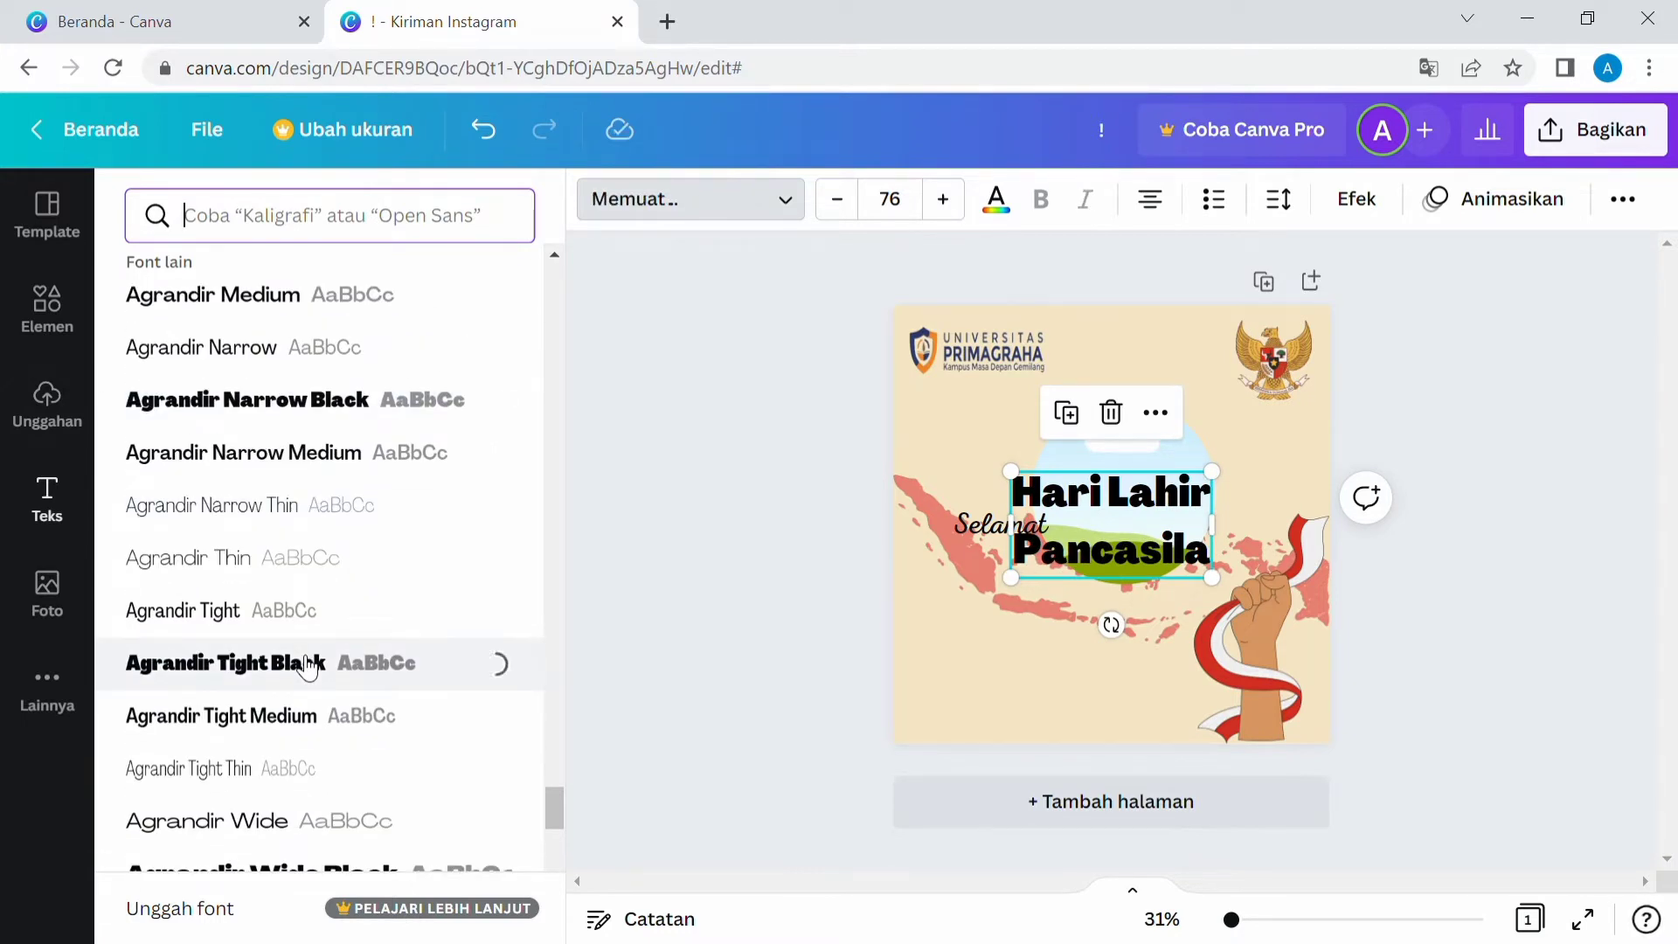
# Color the heading text red.
pyautogui.click(996, 200)
pyautogui.click(365, 408)
pyautogui.click(157, 415)
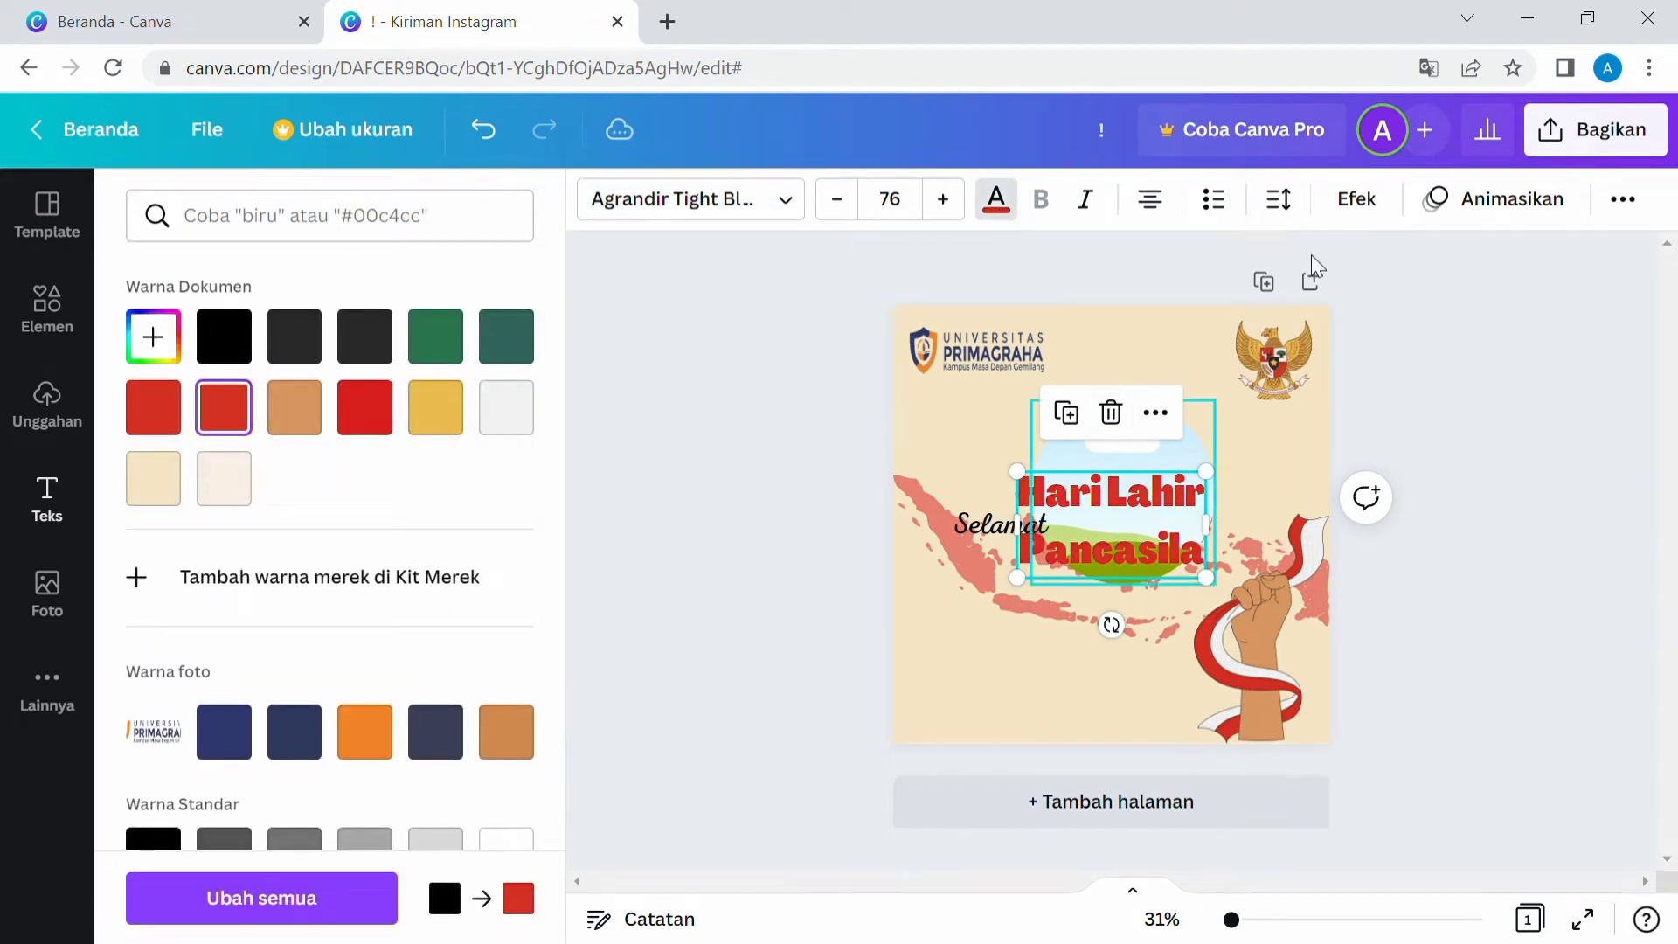
# Apply the Bayangan shadow text effect to the heading.
pyautogui.click(1362, 201)
pyautogui.click(470, 542)
pyautogui.click(383, 555)
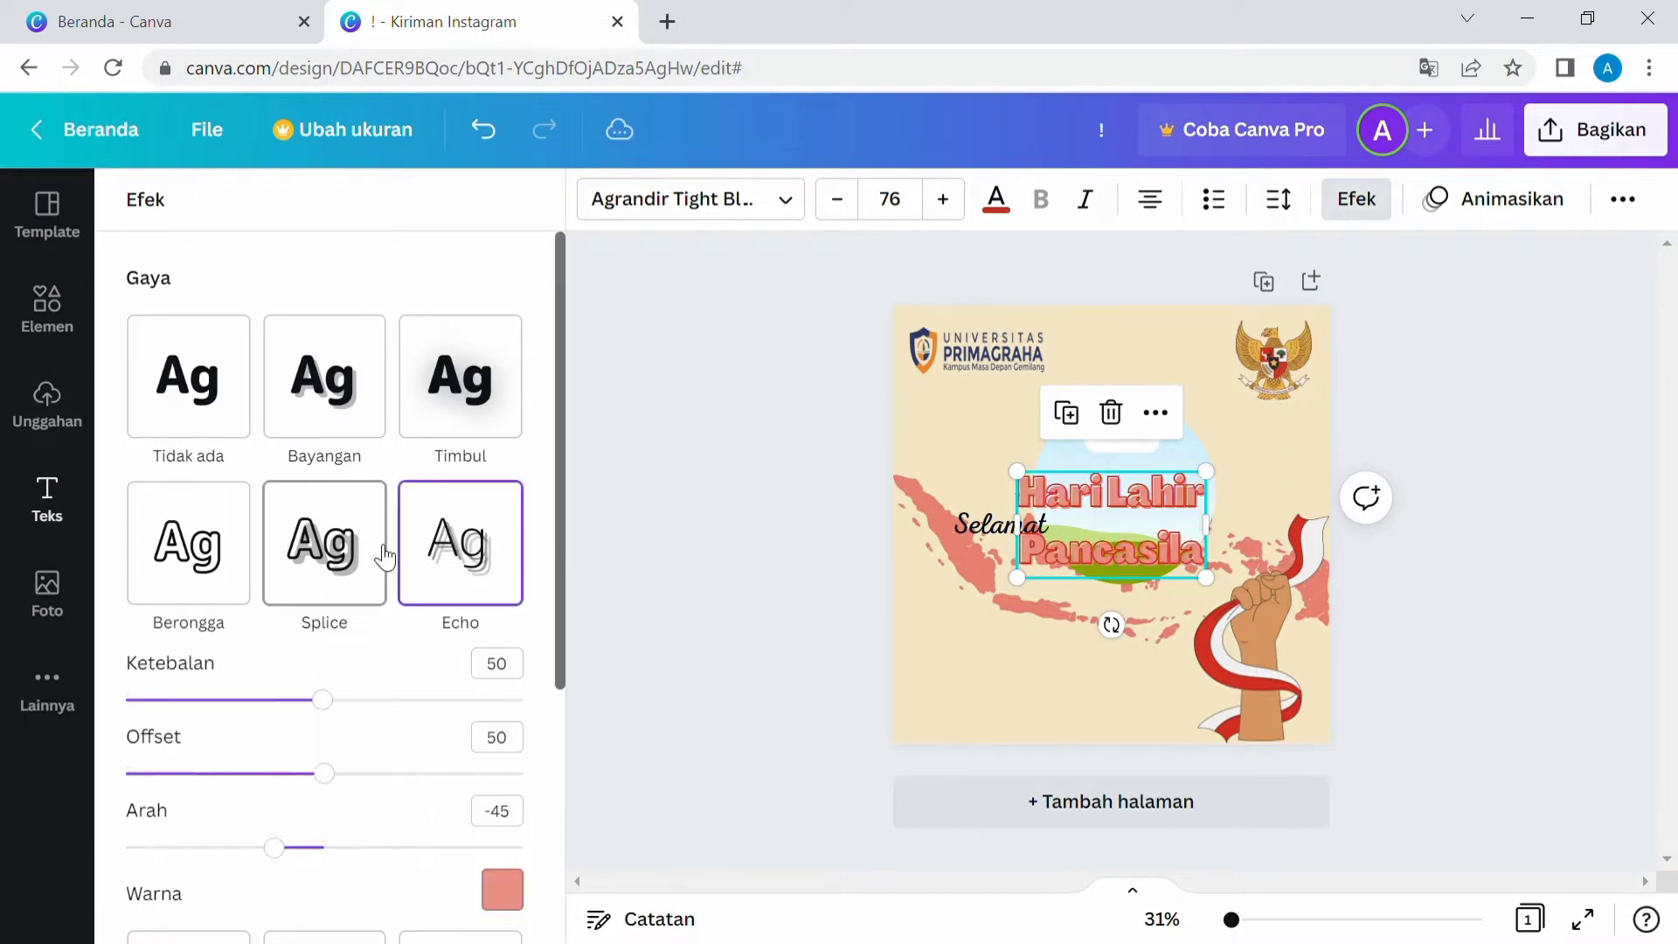
pyautogui.click(303, 406)
pyautogui.click(446, 398)
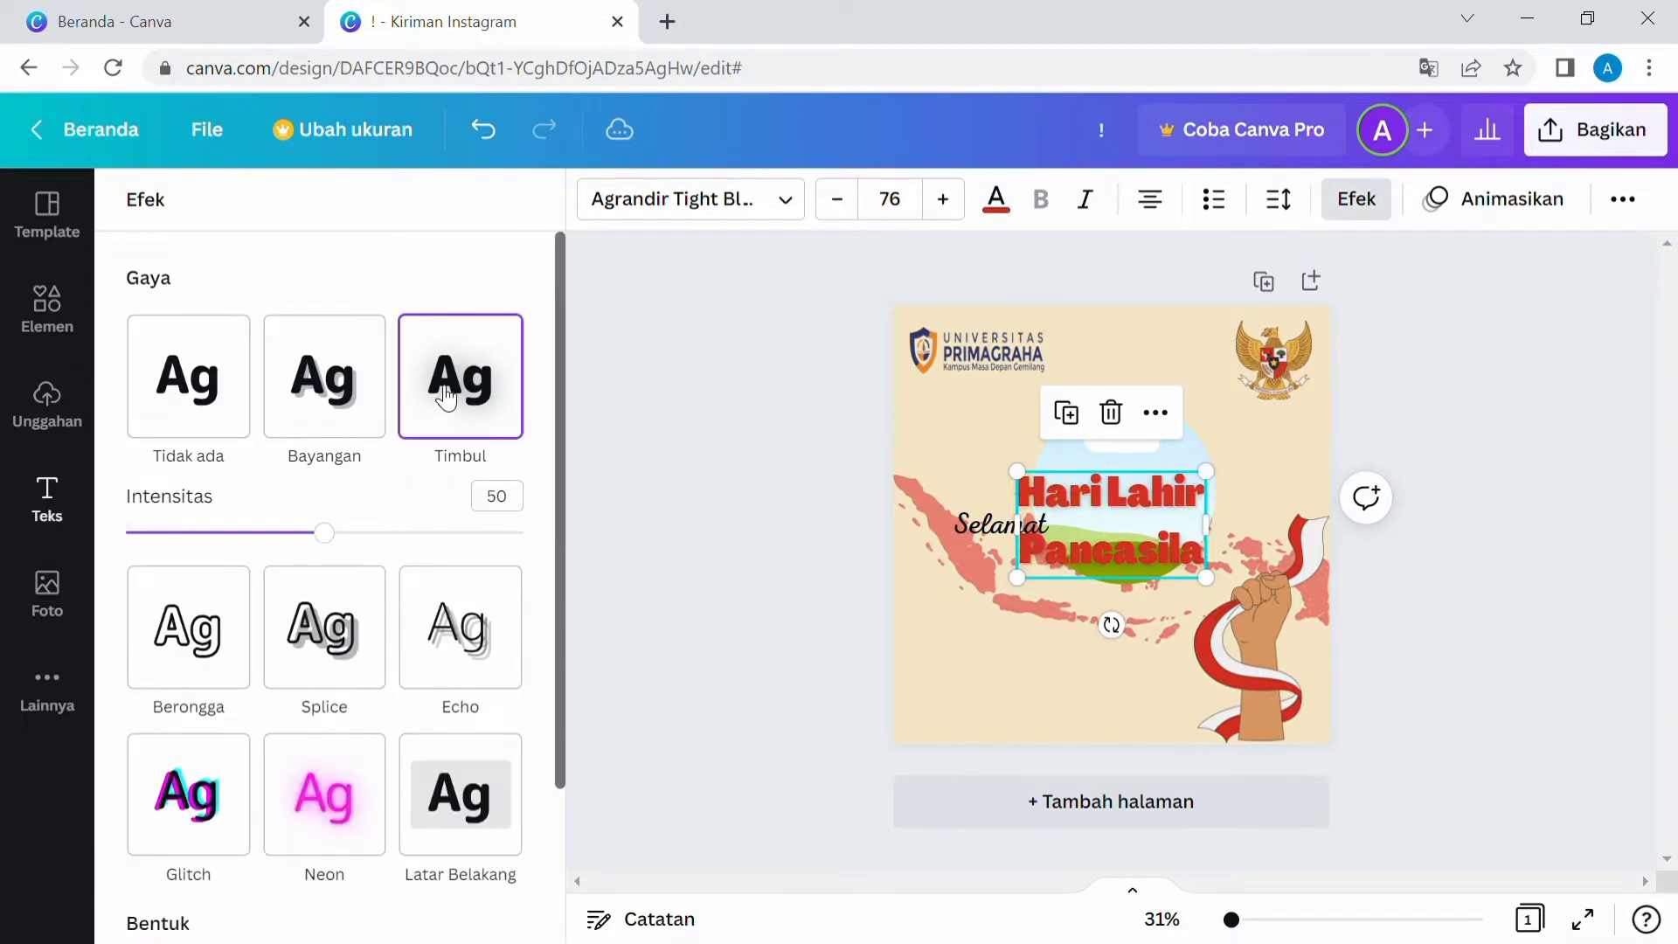
pyautogui.click(335, 408)
pyautogui.scroll(-5, 336, 780)
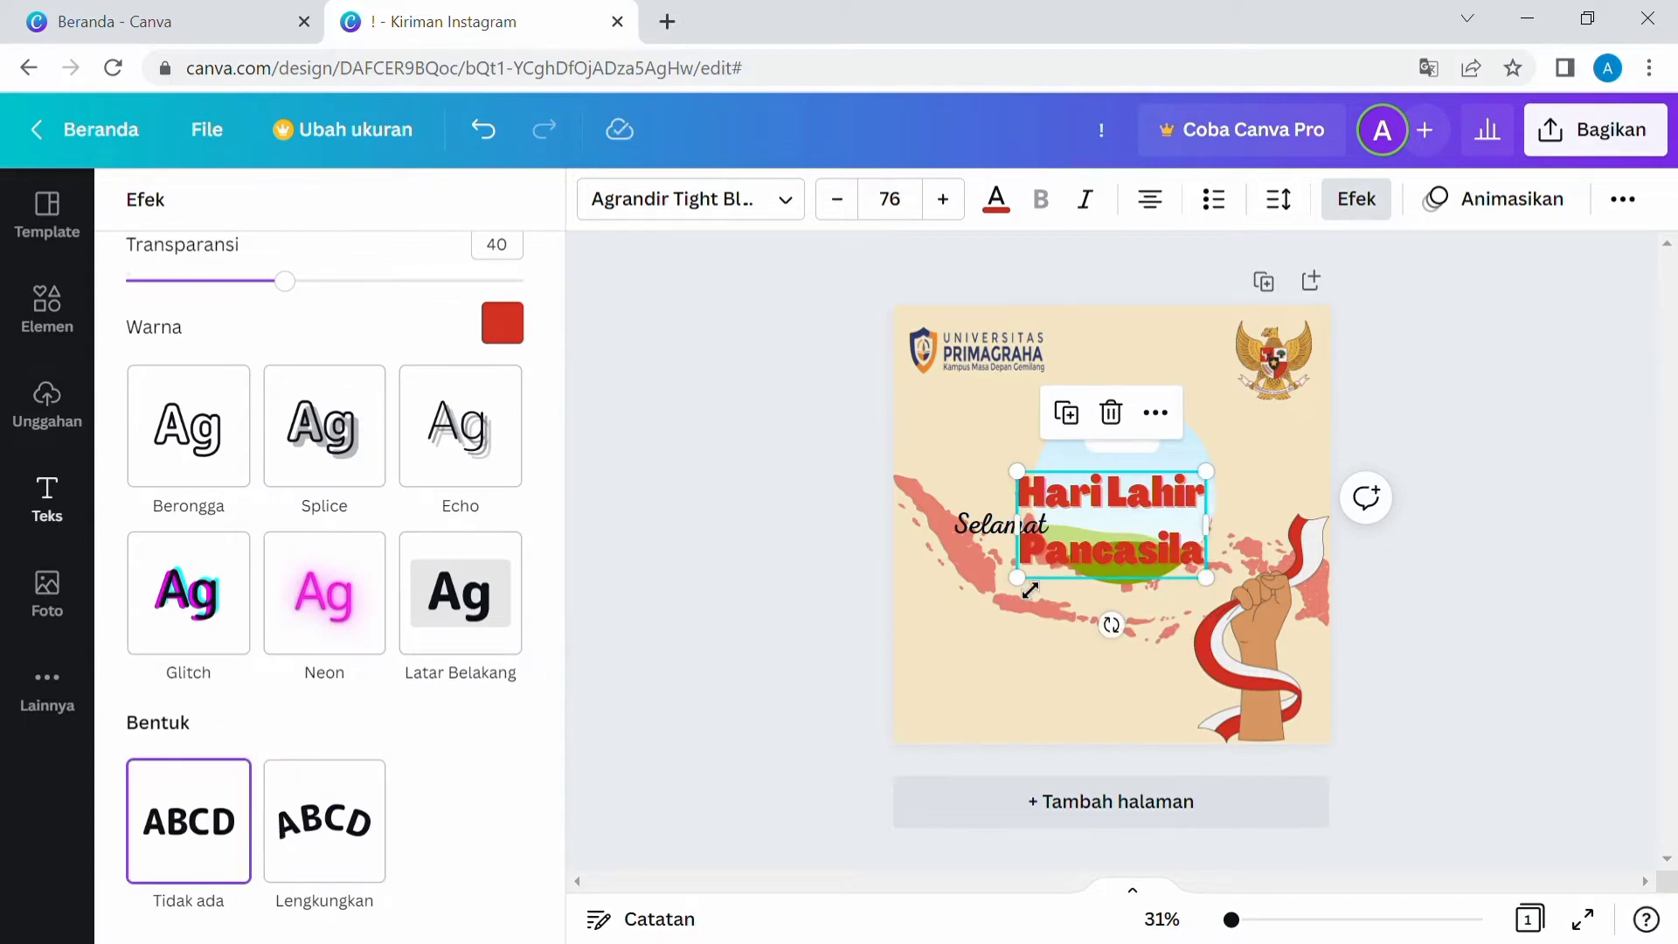
# Enlarge the heading and move it beneath "Selamat" on the left side of the map.
pyautogui.moveTo(1018, 579); pyautogui.dragTo(1038, 593)
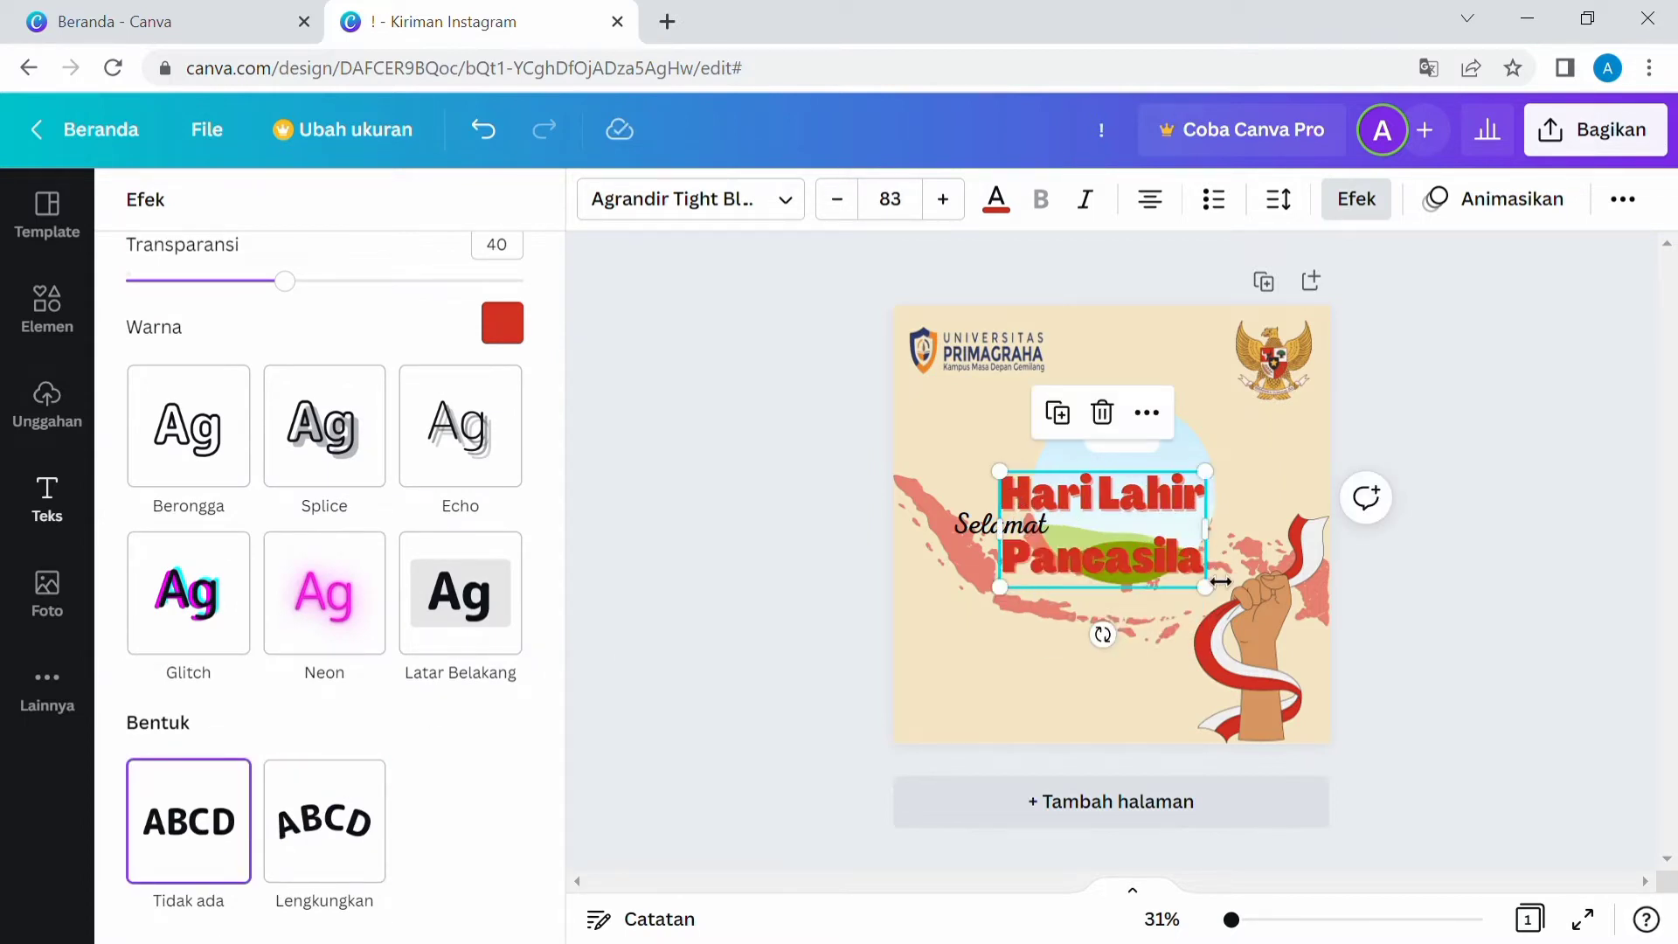
pyautogui.moveTo(1018, 479); pyautogui.dragTo(1037, 489)
pyautogui.moveTo(1033, 624)
pyautogui.mouseDown()
pyautogui.moveTo(1015, 655)
pyautogui.moveTo(1033, 657)
pyautogui.mouseUp()
pyautogui.moveTo(959, 580); pyautogui.dragTo(1126, 580)
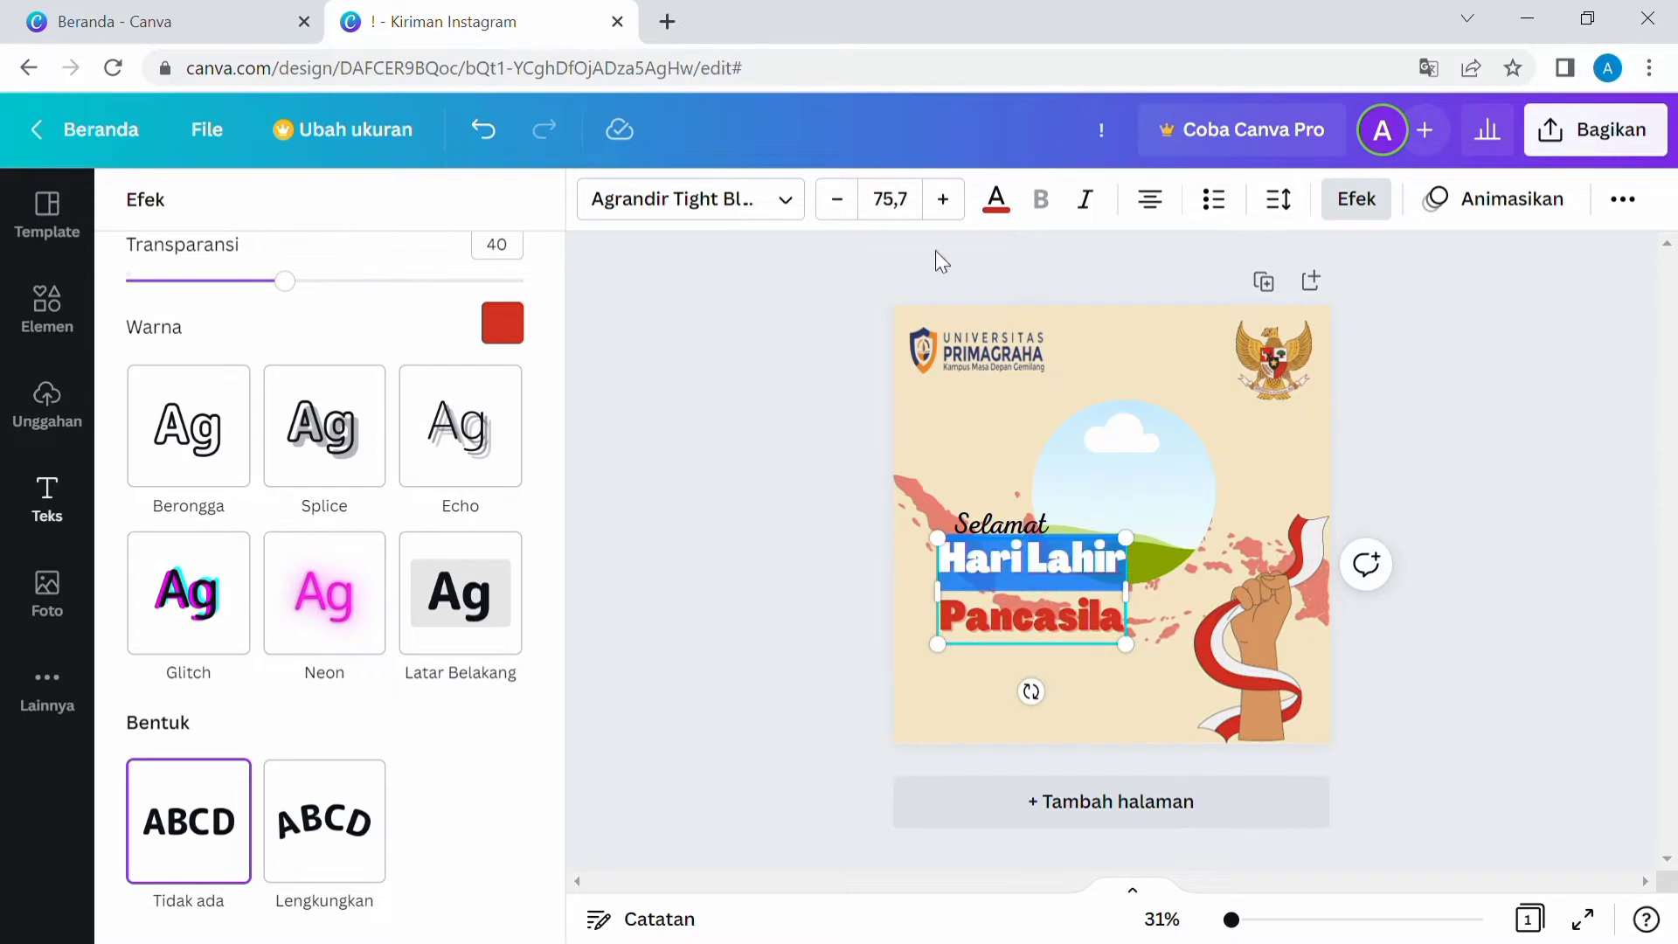
# Reduce the heading font size to about 70.7 and widen its text box.
pyautogui.click(838, 199)
pyautogui.click(837, 200)
pyautogui.click(838, 199)
pyautogui.click(837, 200)
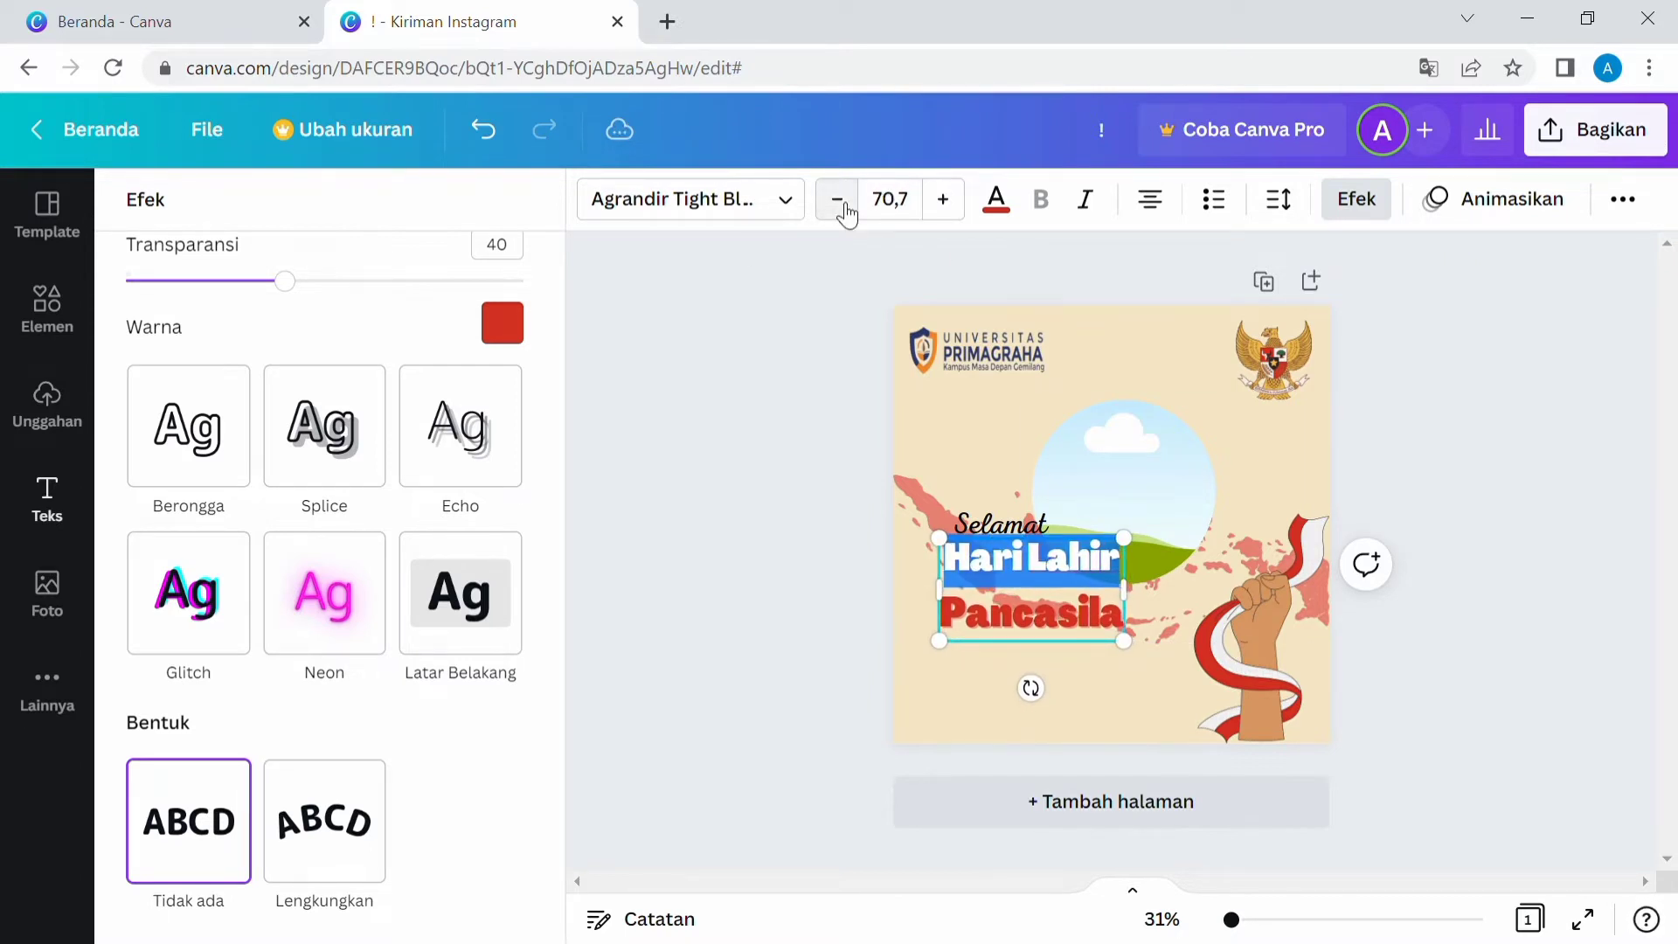
pyautogui.moveTo(1124, 590); pyautogui.dragTo(1166, 591)
pyautogui.press('Escape')
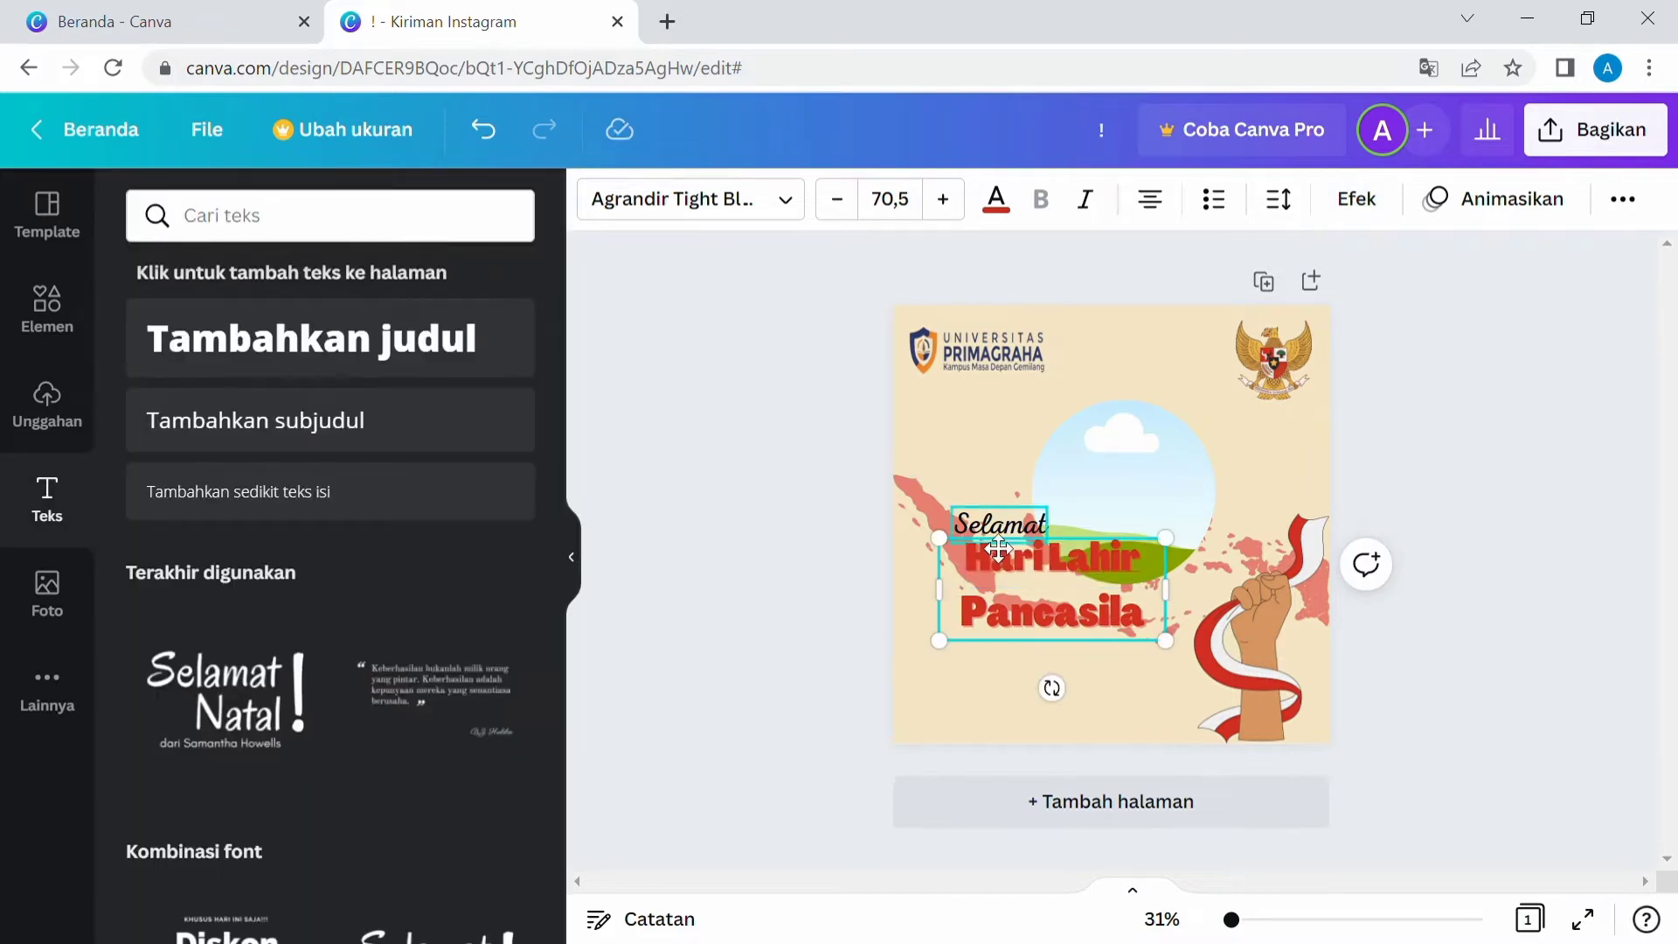
# Reduce the "Selamat" text size to 54.3 and color it red.
pyautogui.click(919, 634)
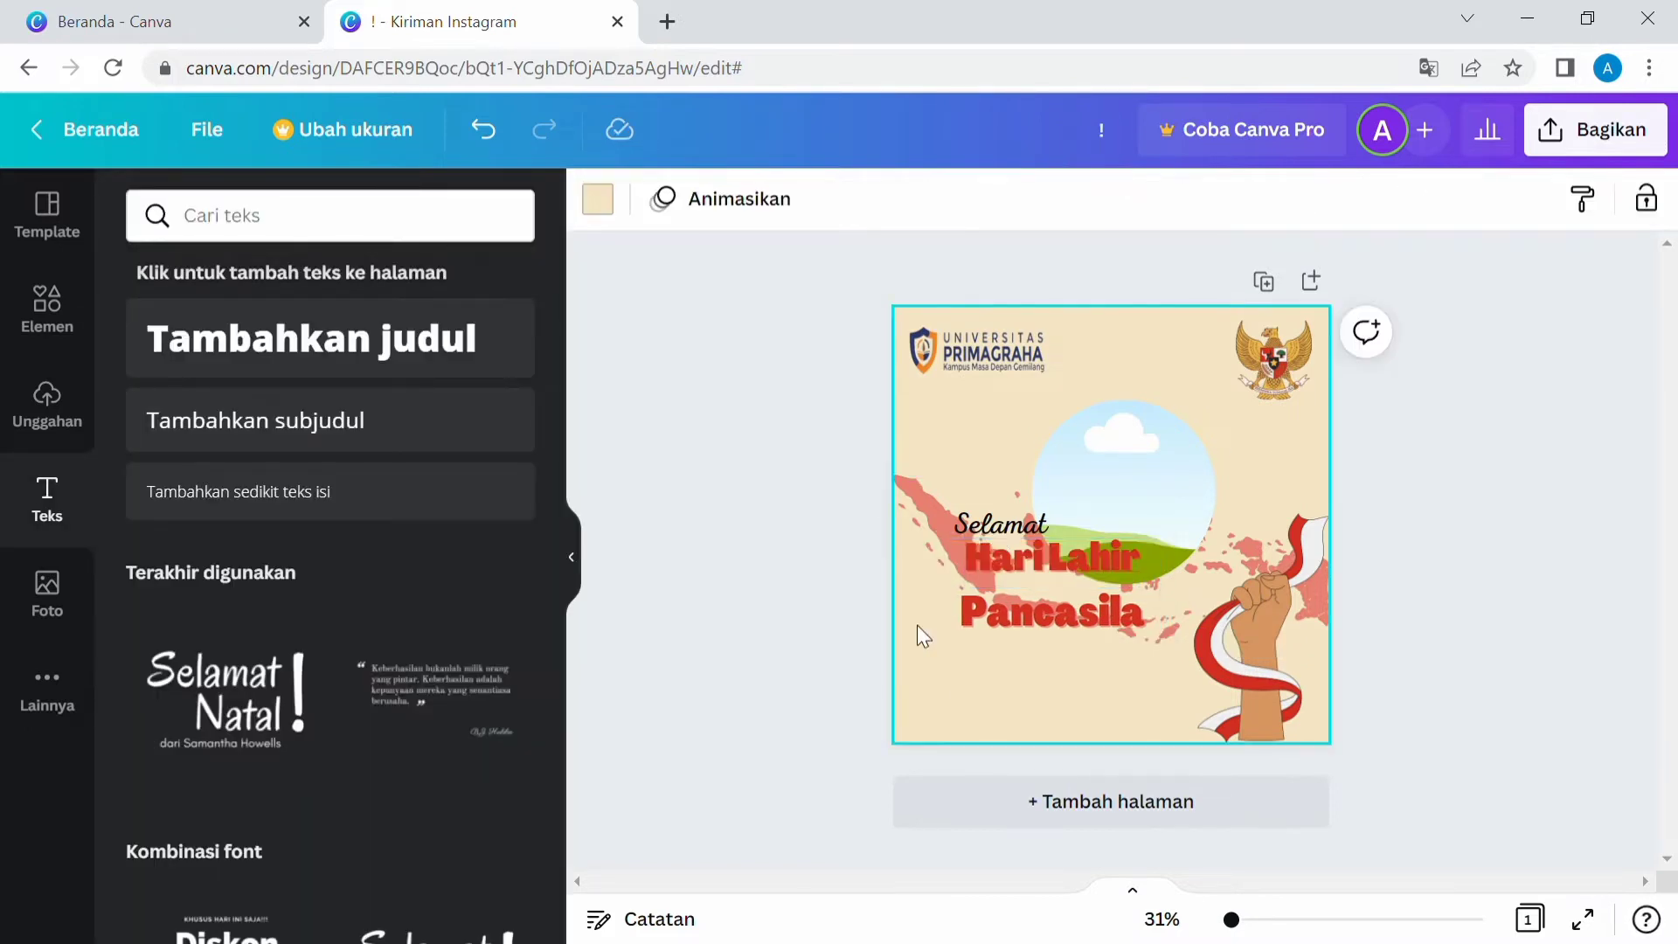
pyautogui.click(976, 533)
pyautogui.click(833, 204)
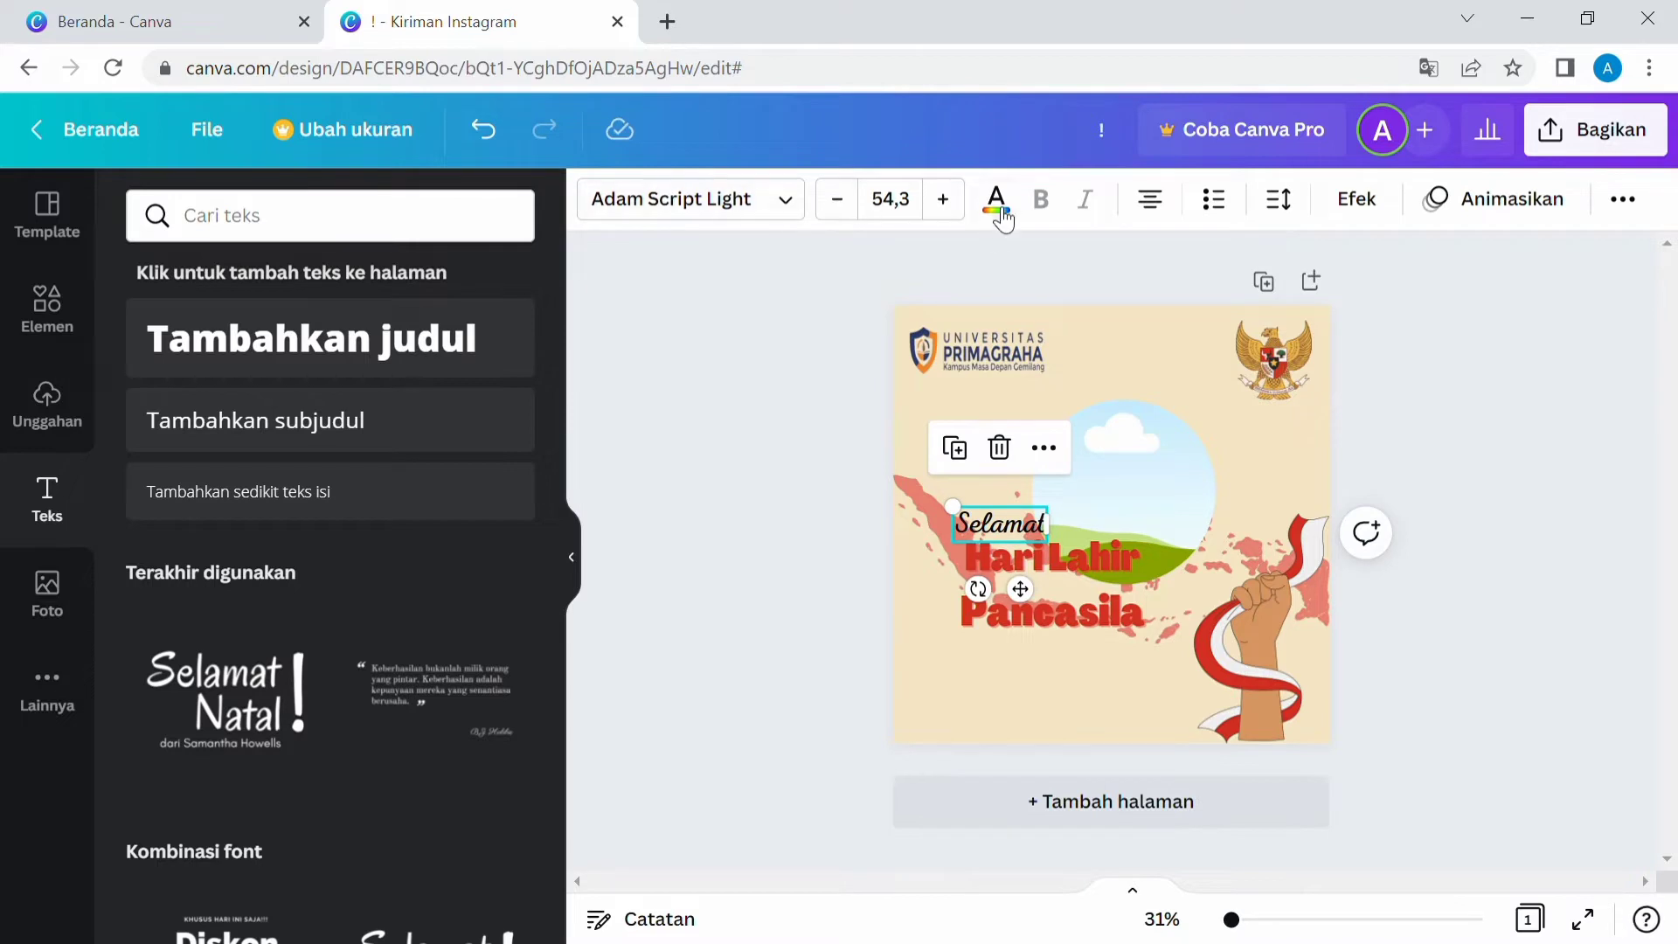
pyautogui.click(998, 205)
pyautogui.click(153, 409)
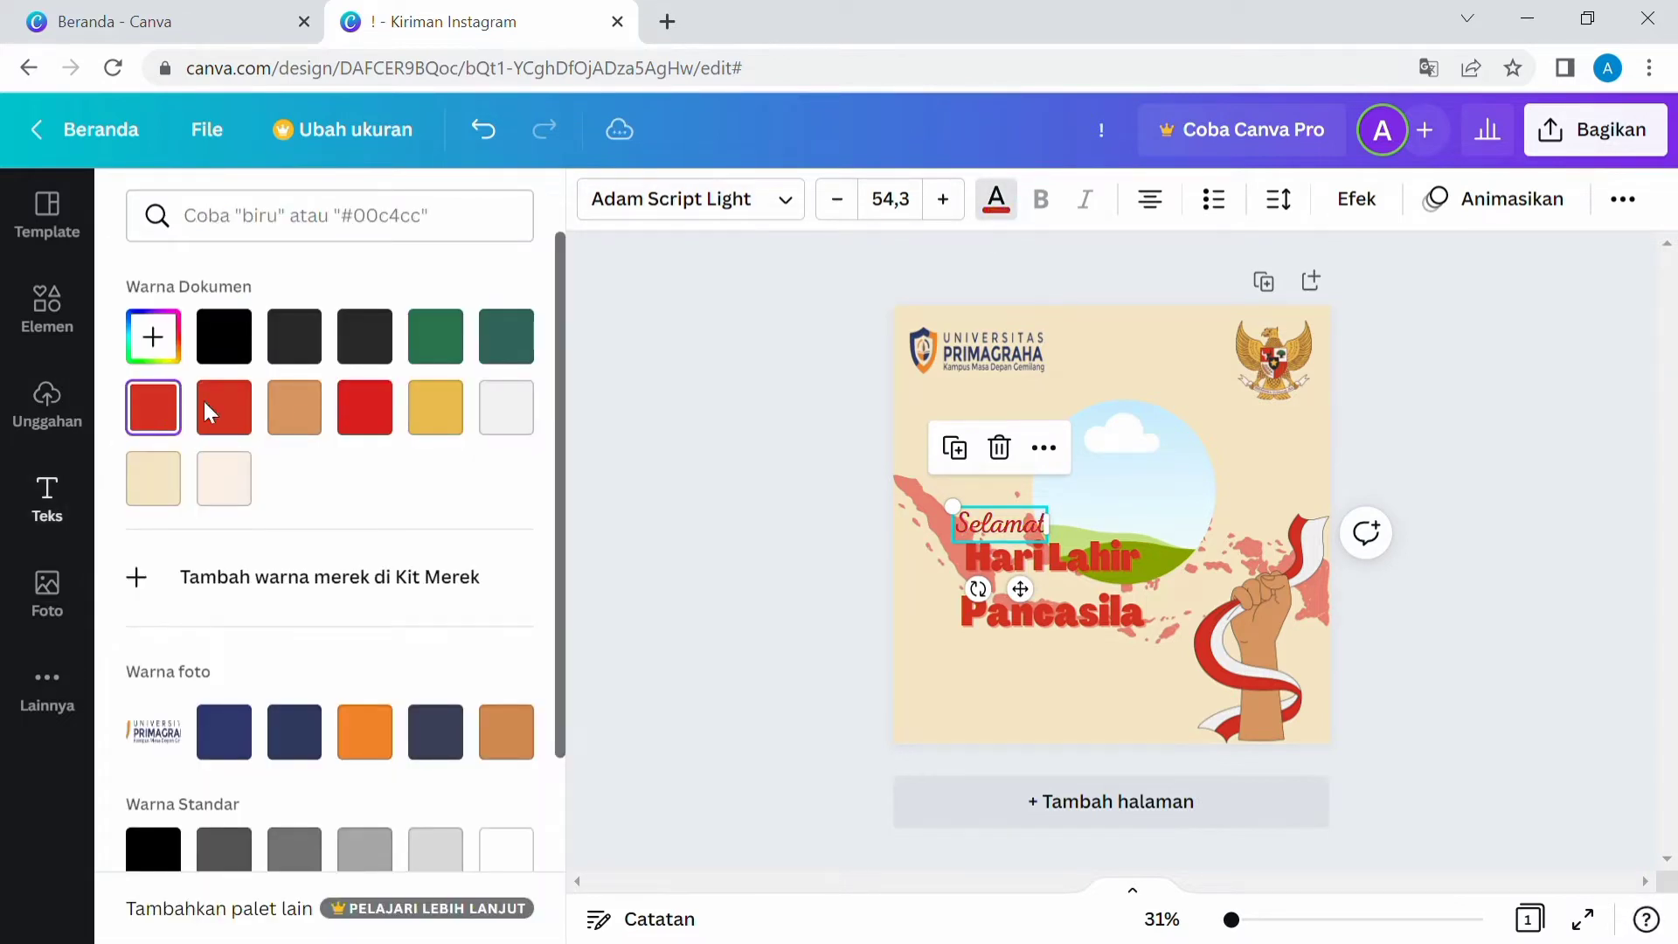
# Set the map graphic's transparency to 36.
pyautogui.click(955, 569)
pyautogui.click(1646, 199)
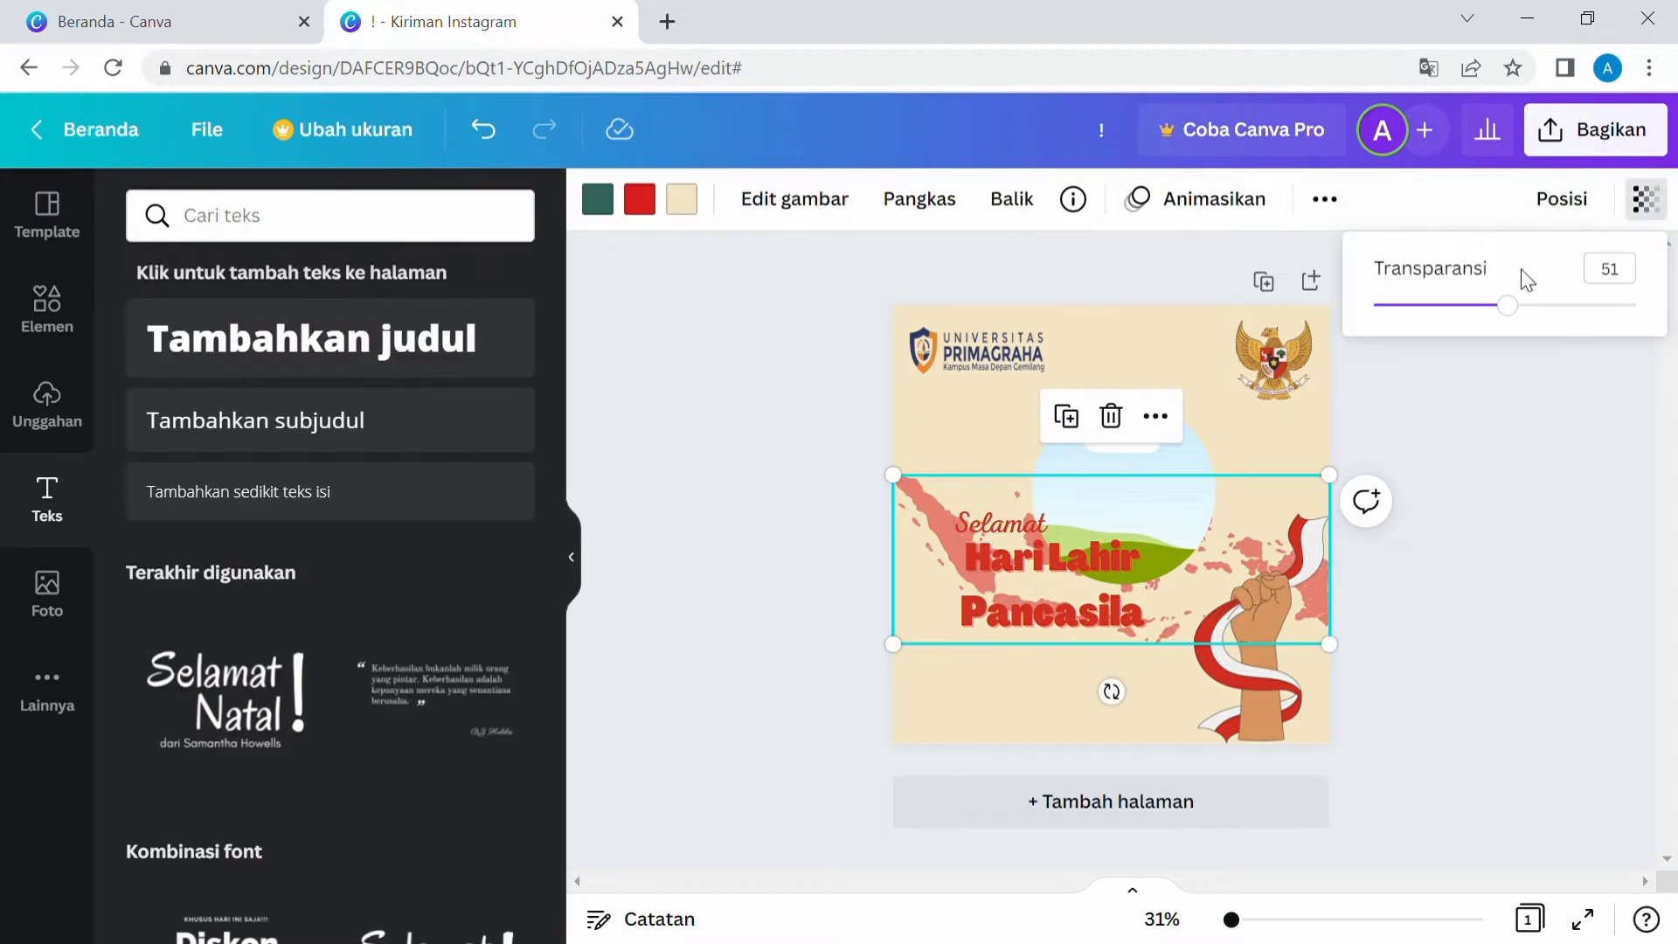
pyautogui.moveTo(1519, 305); pyautogui.dragTo(1483, 306)
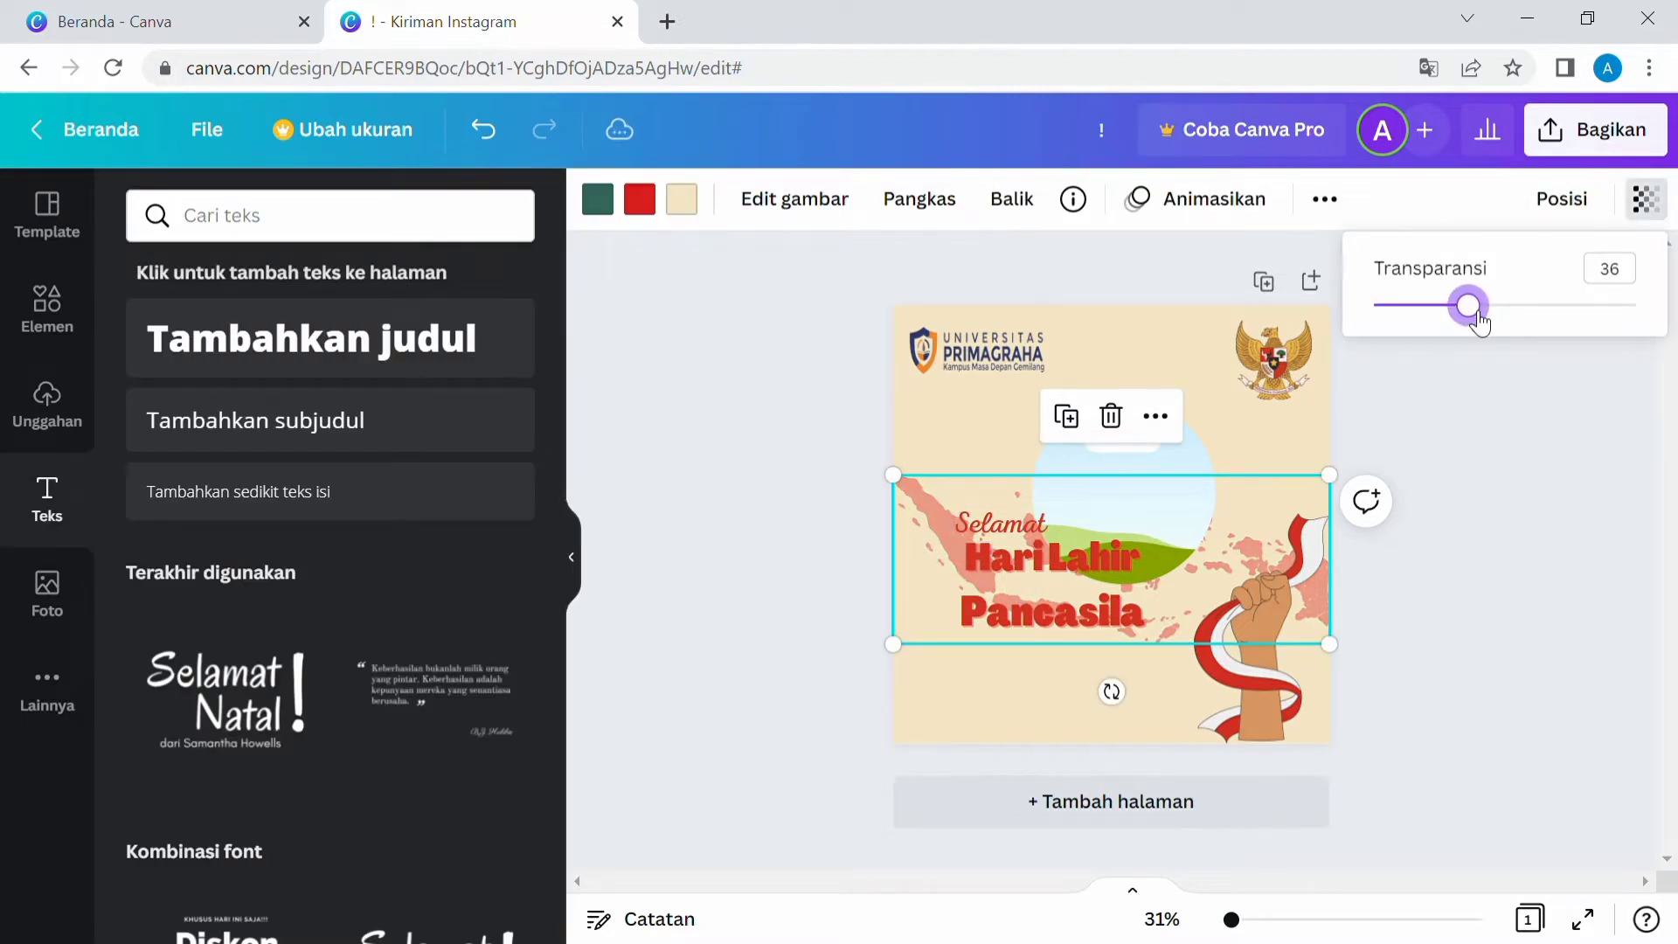
pyautogui.click(1361, 379)
pyautogui.click(1511, 488)
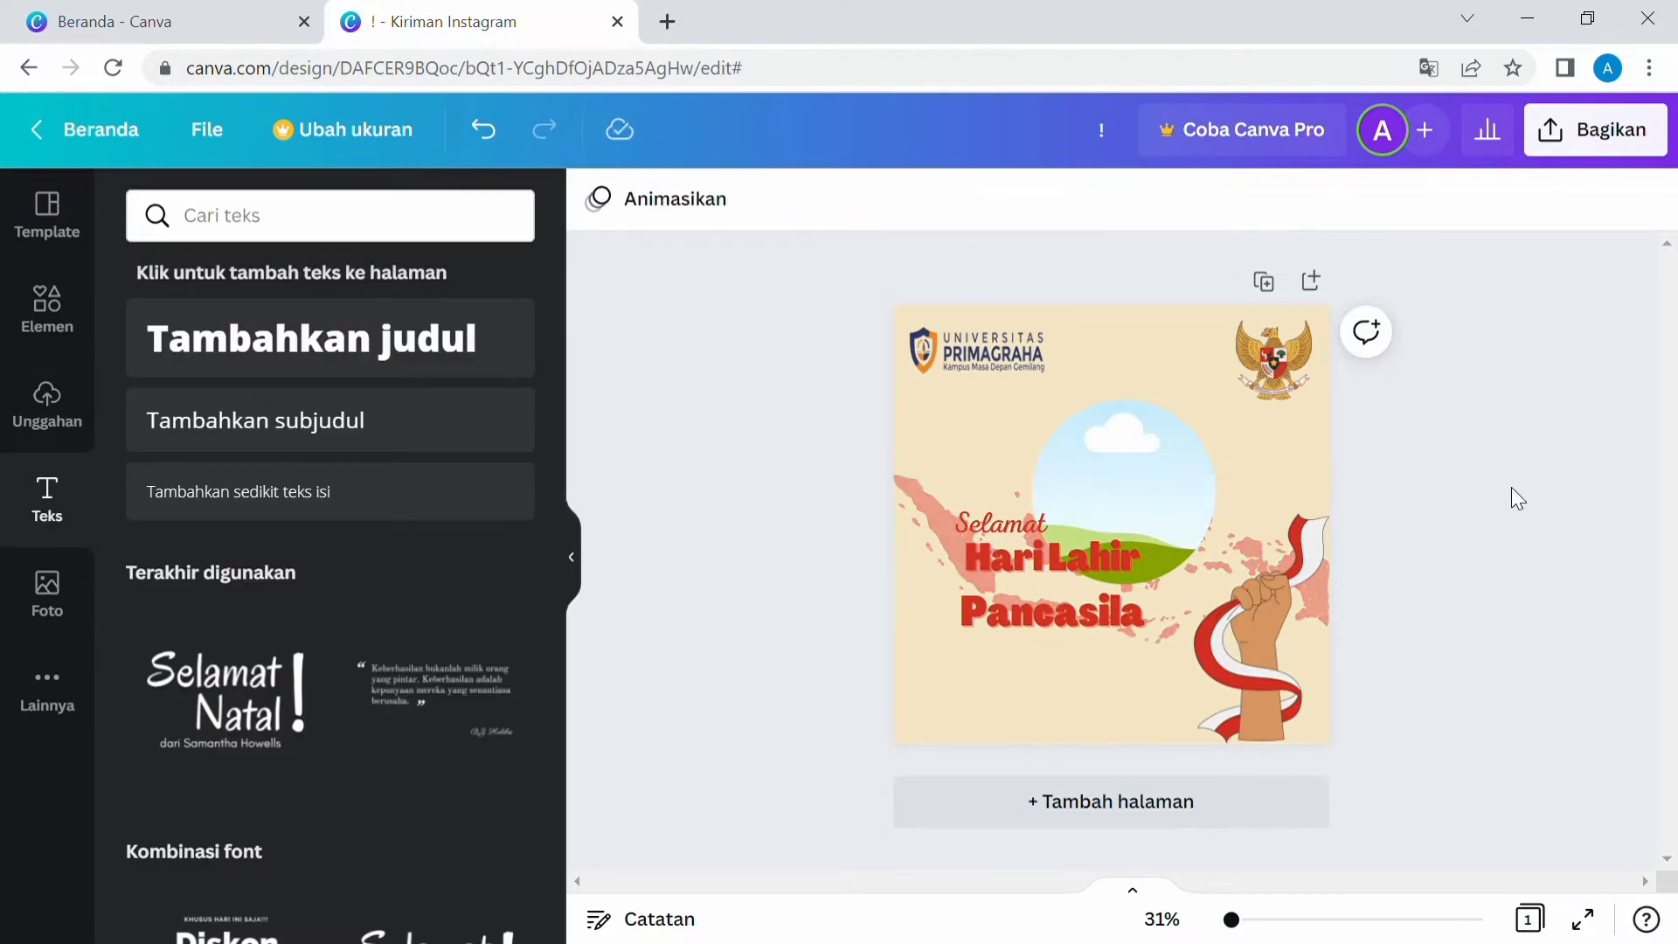
# Add a subheading reading "01 Juni 2022" and widen its text box.
pyautogui.click(382, 430)
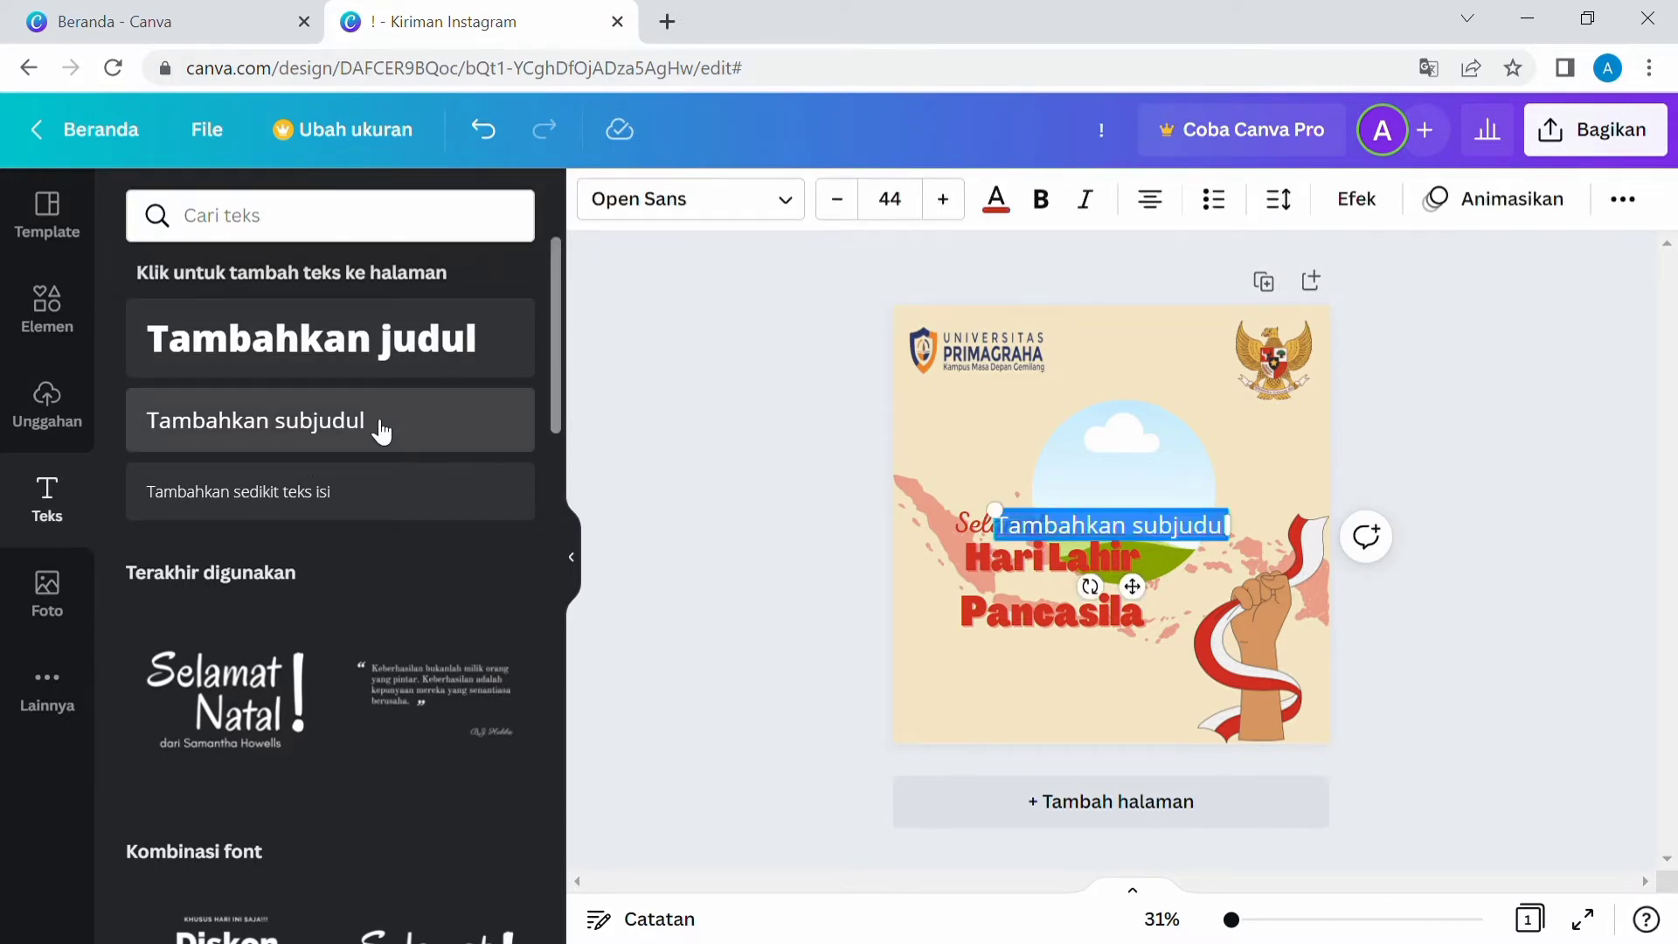
pyautogui.write('1 Juni')
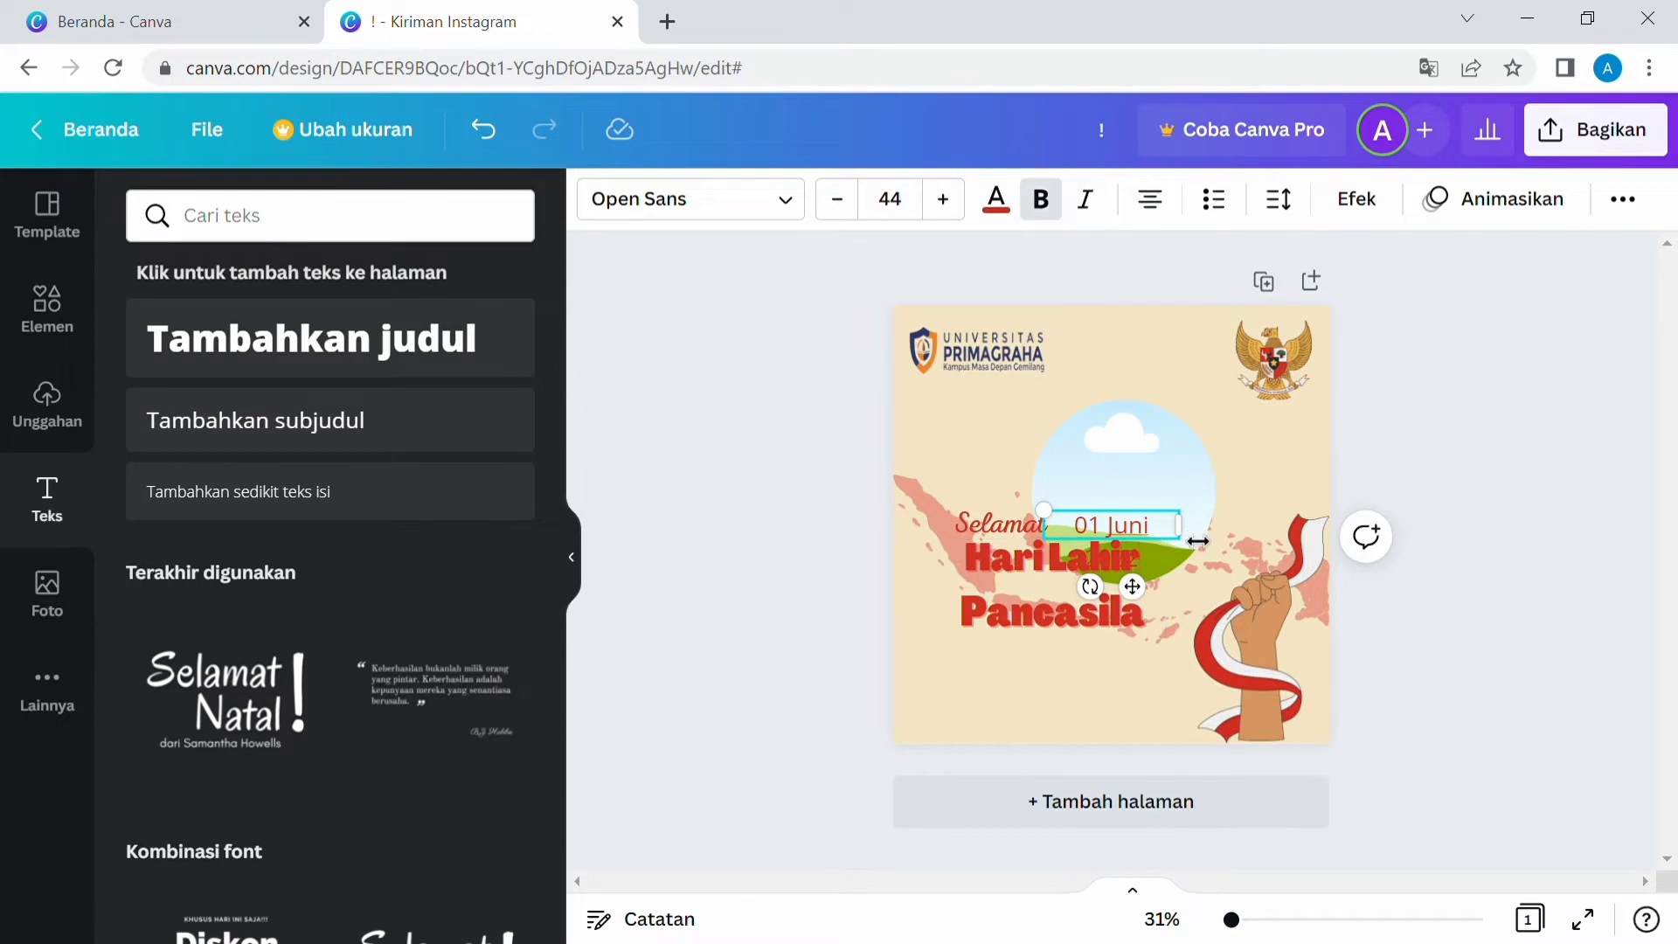
pyautogui.moveTo(1197, 541); pyautogui.dragTo(1236, 539)
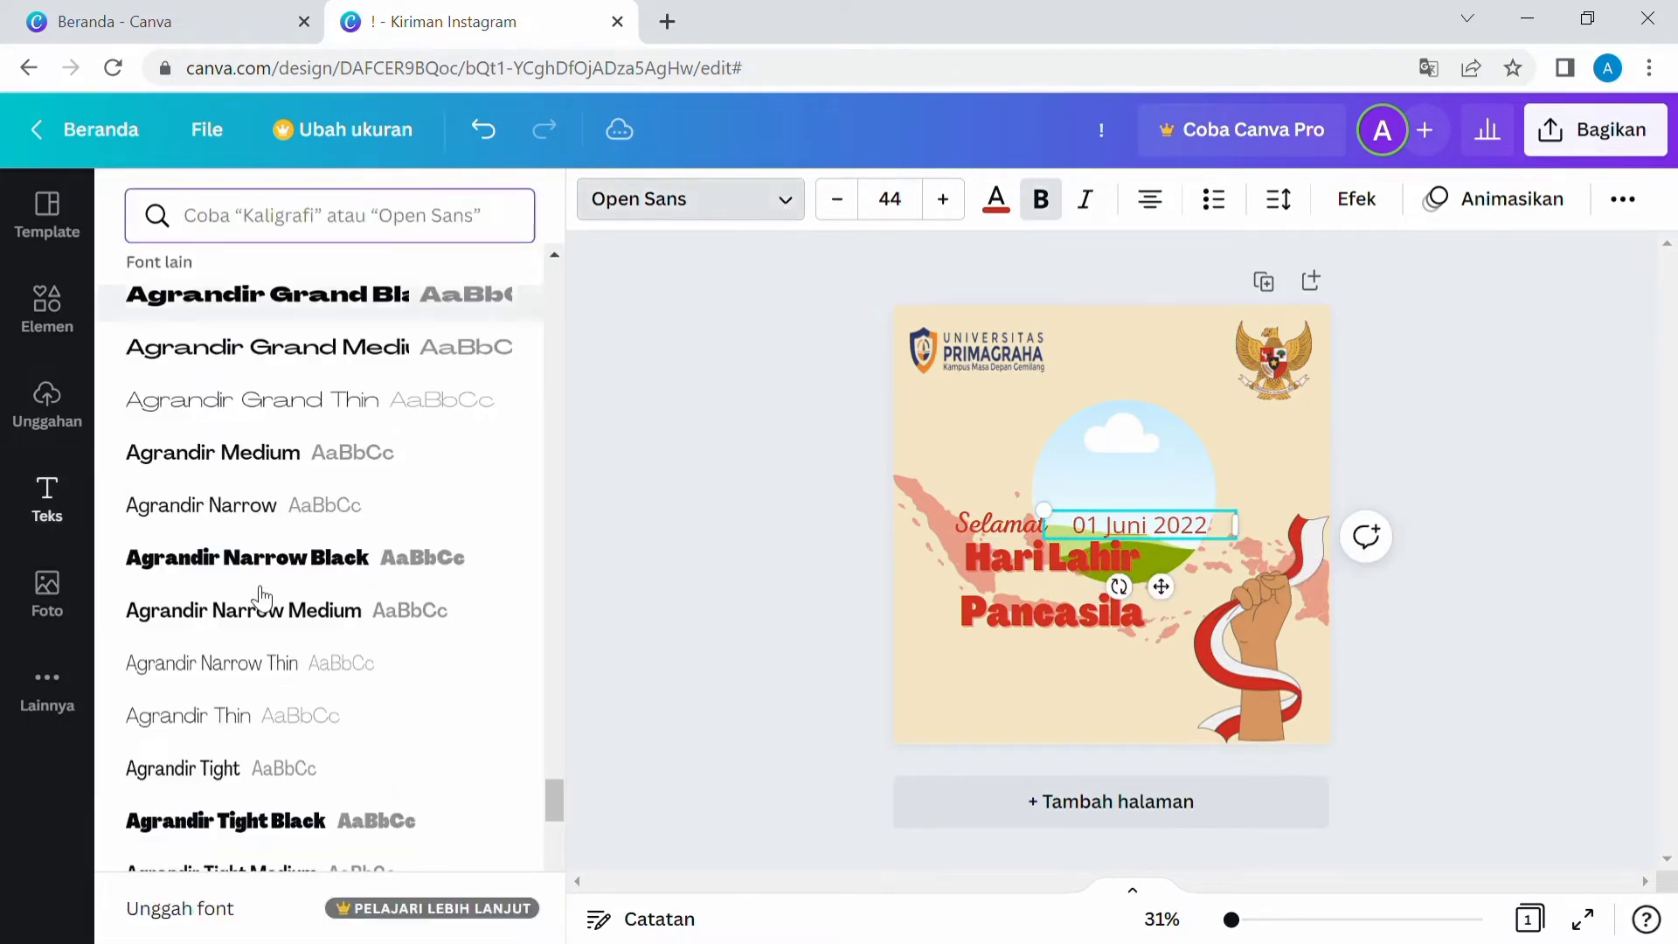
# Set the date text's font to Agrandir Tight Medium and move it below "Pancasila".
pyautogui.scroll(-3, 245, 594)
pyautogui.click(249, 612)
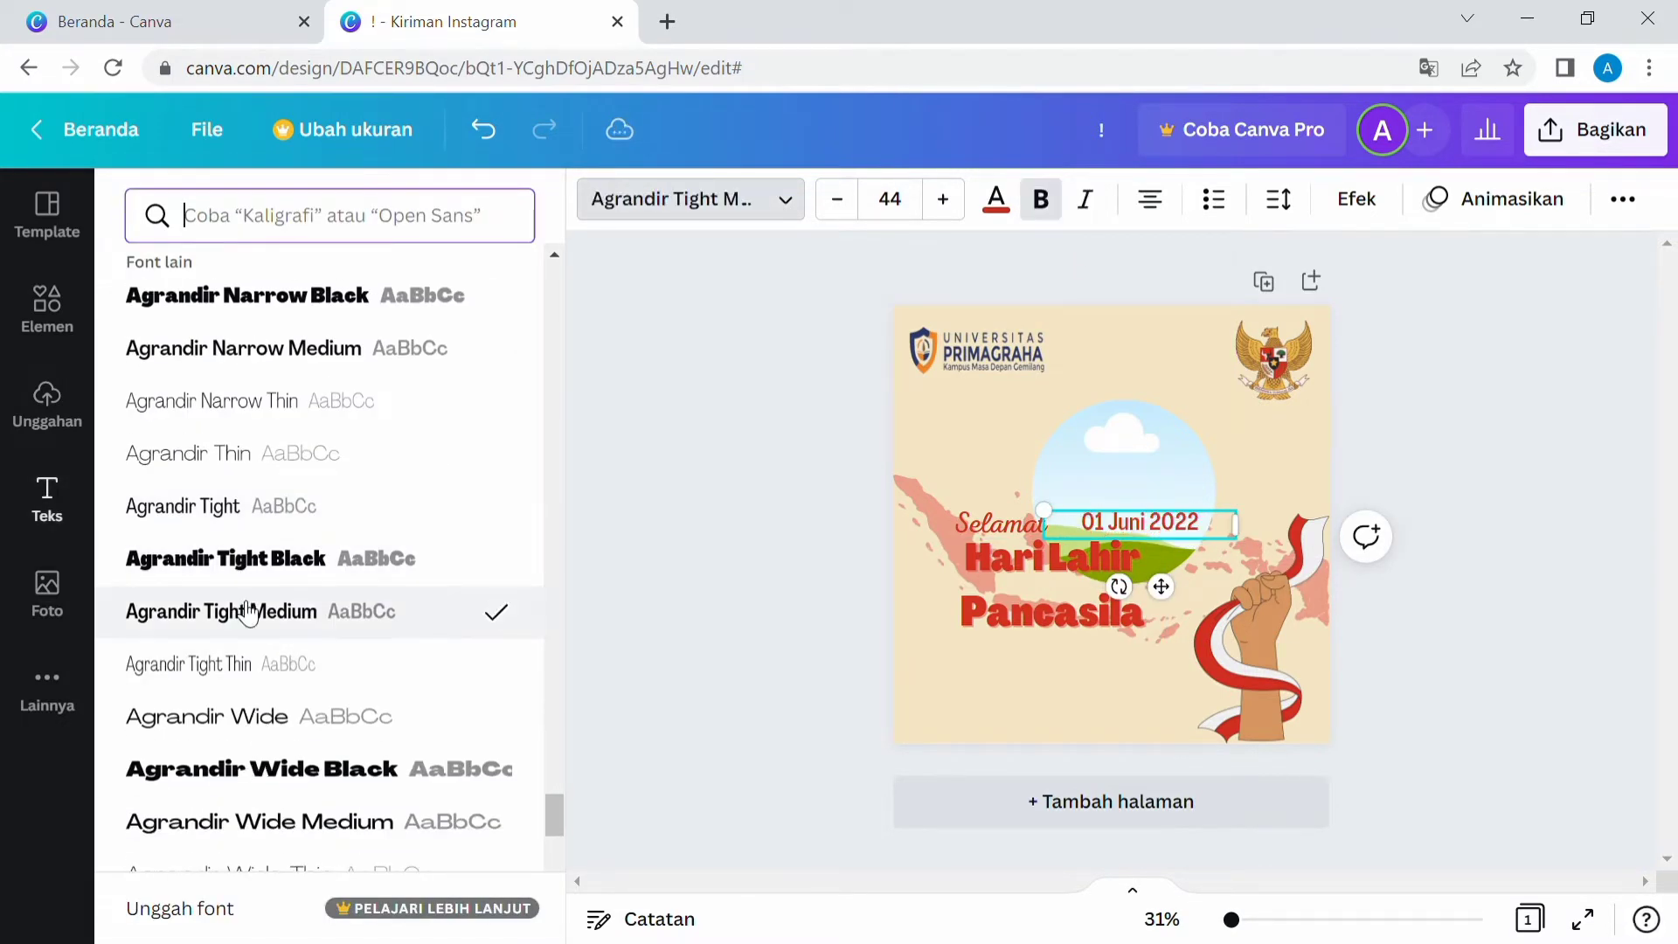
pyautogui.moveTo(1084, 524); pyautogui.dragTo(997, 657)
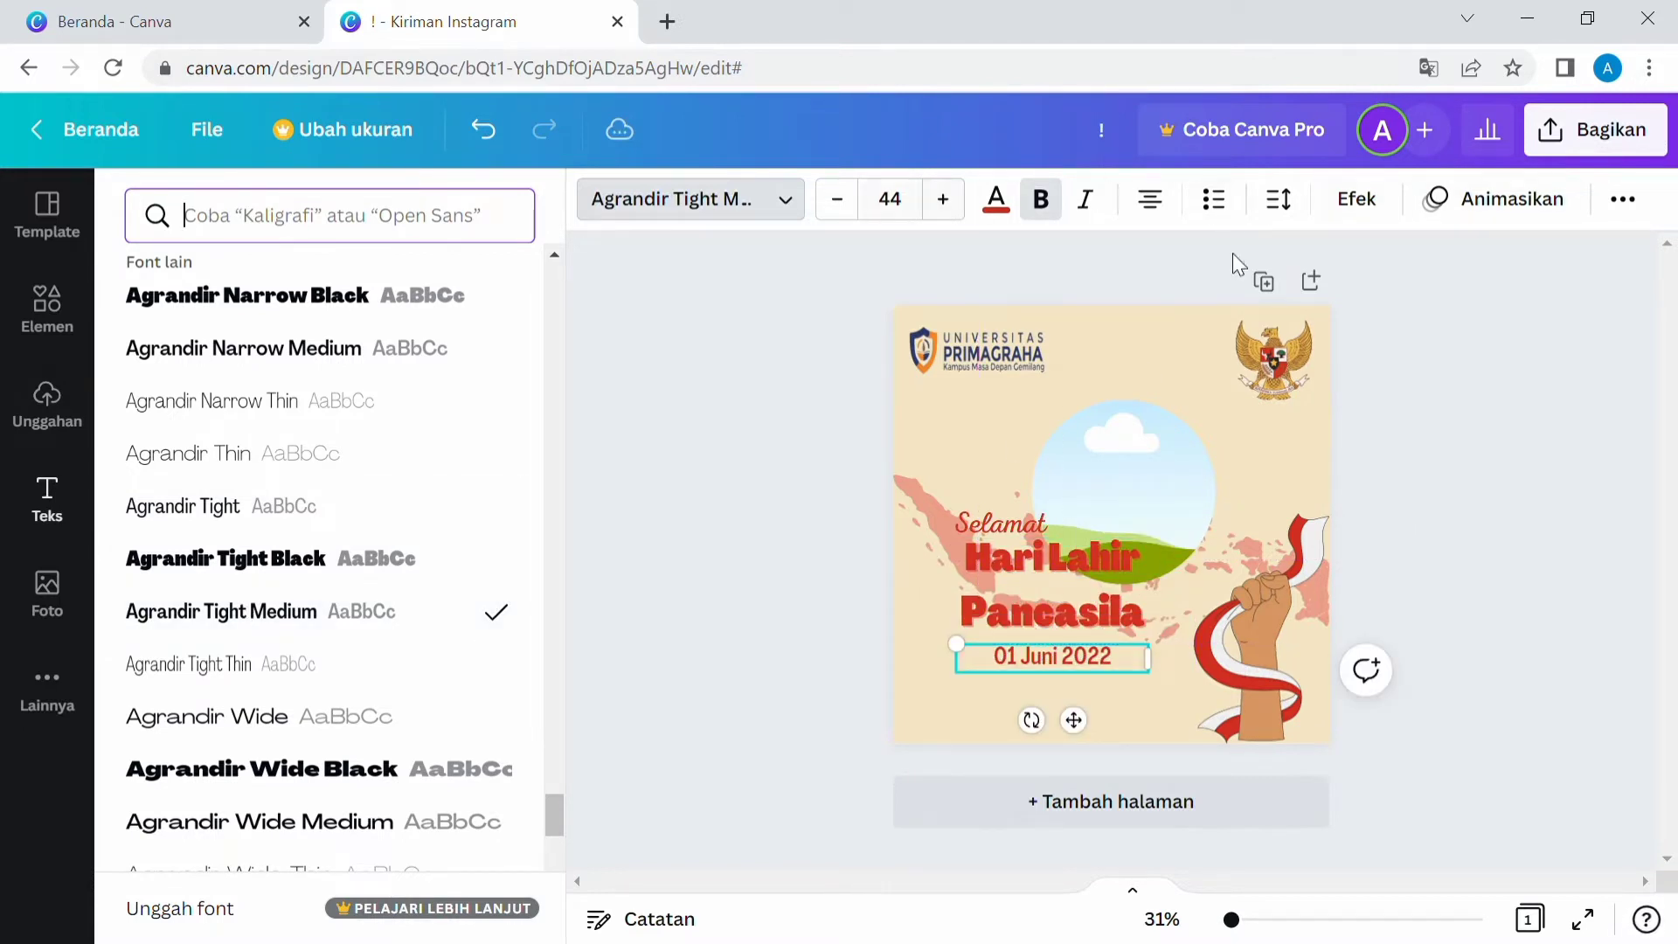
# Apply the Latar Belakang background effect to the date text.
pyautogui.click(1449, 208)
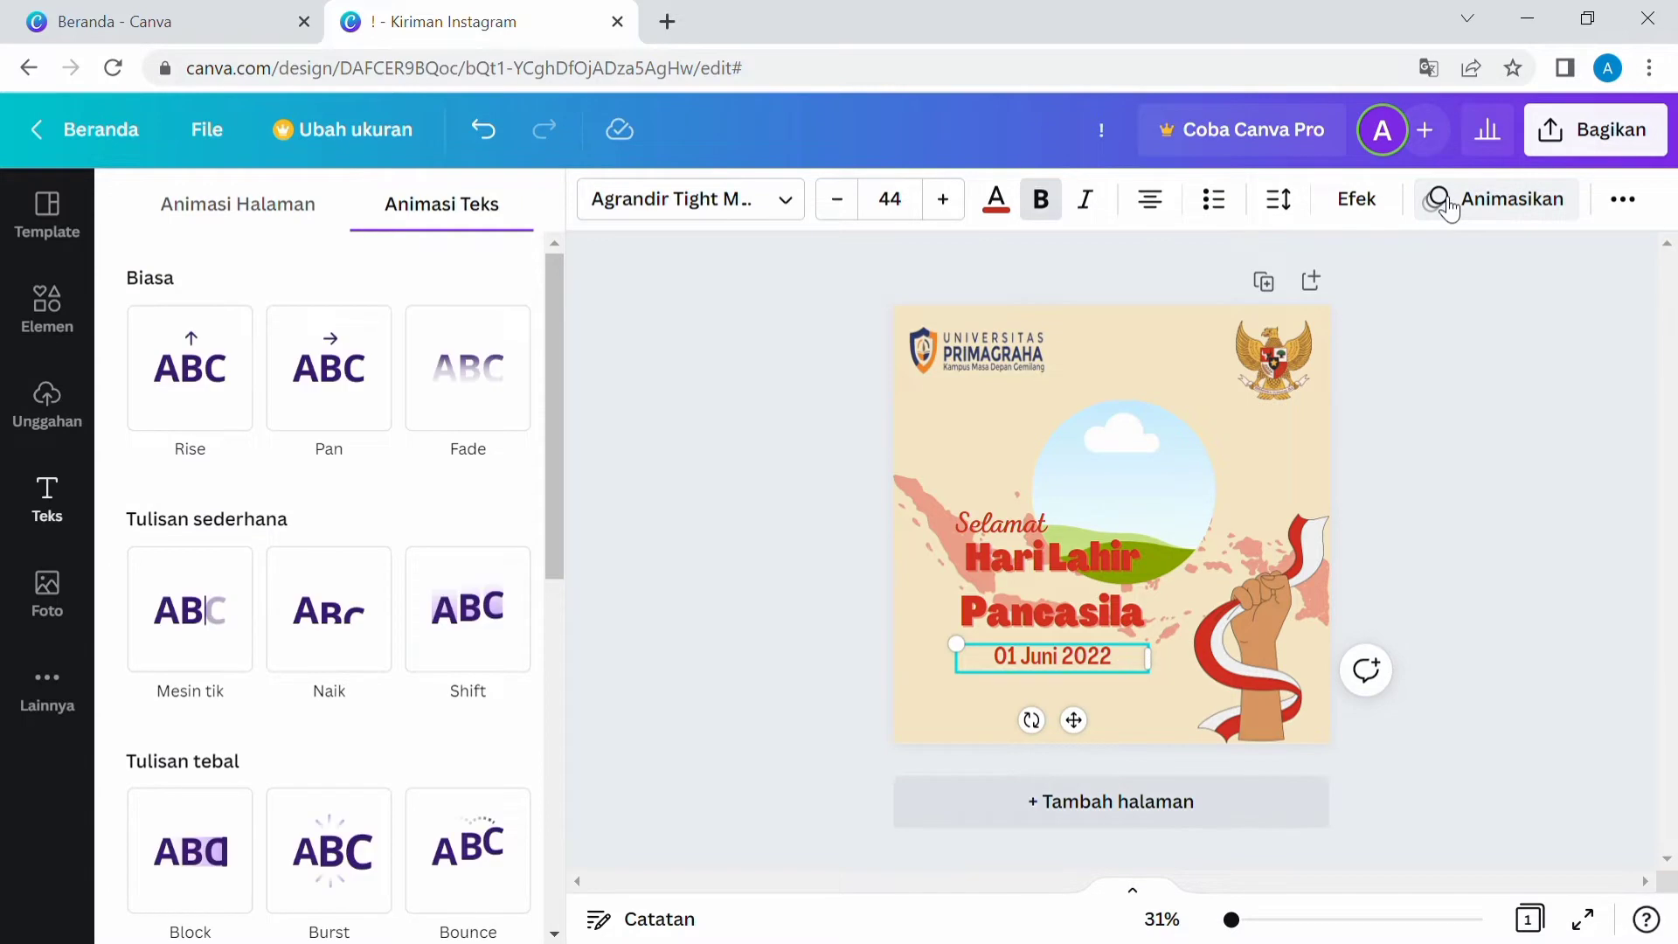
pyautogui.click(1358, 203)
pyautogui.scroll(-1, 475, 629)
pyautogui.scroll(1, 475, 629)
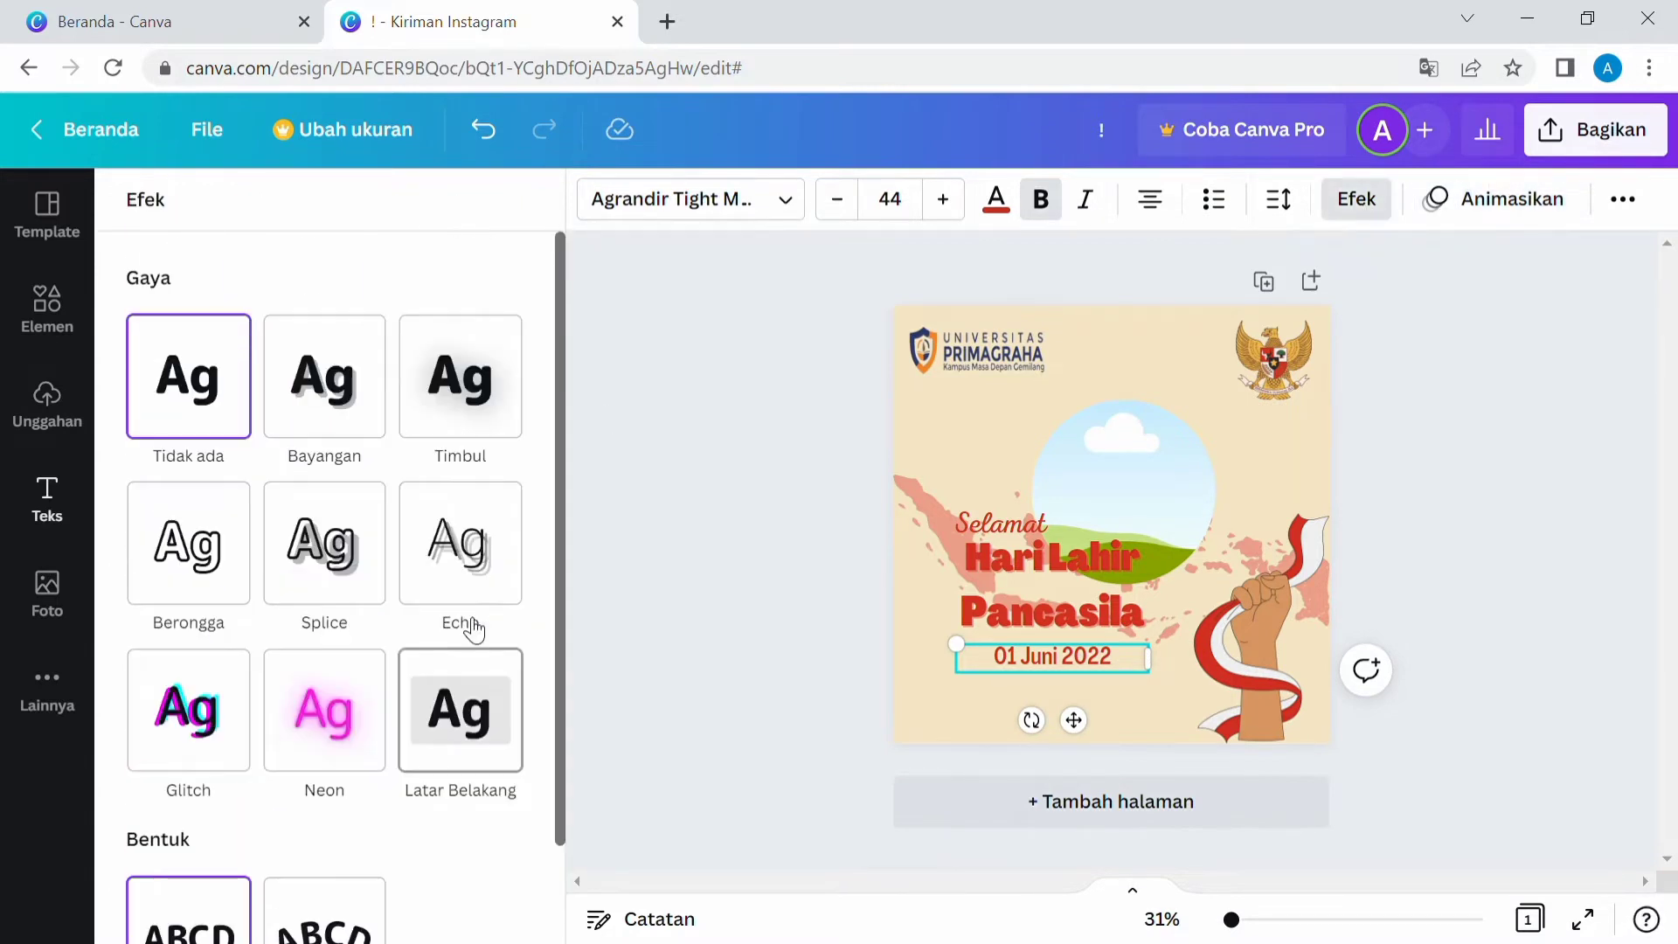
pyautogui.click(331, 454)
pyautogui.click(236, 393)
pyautogui.click(490, 718)
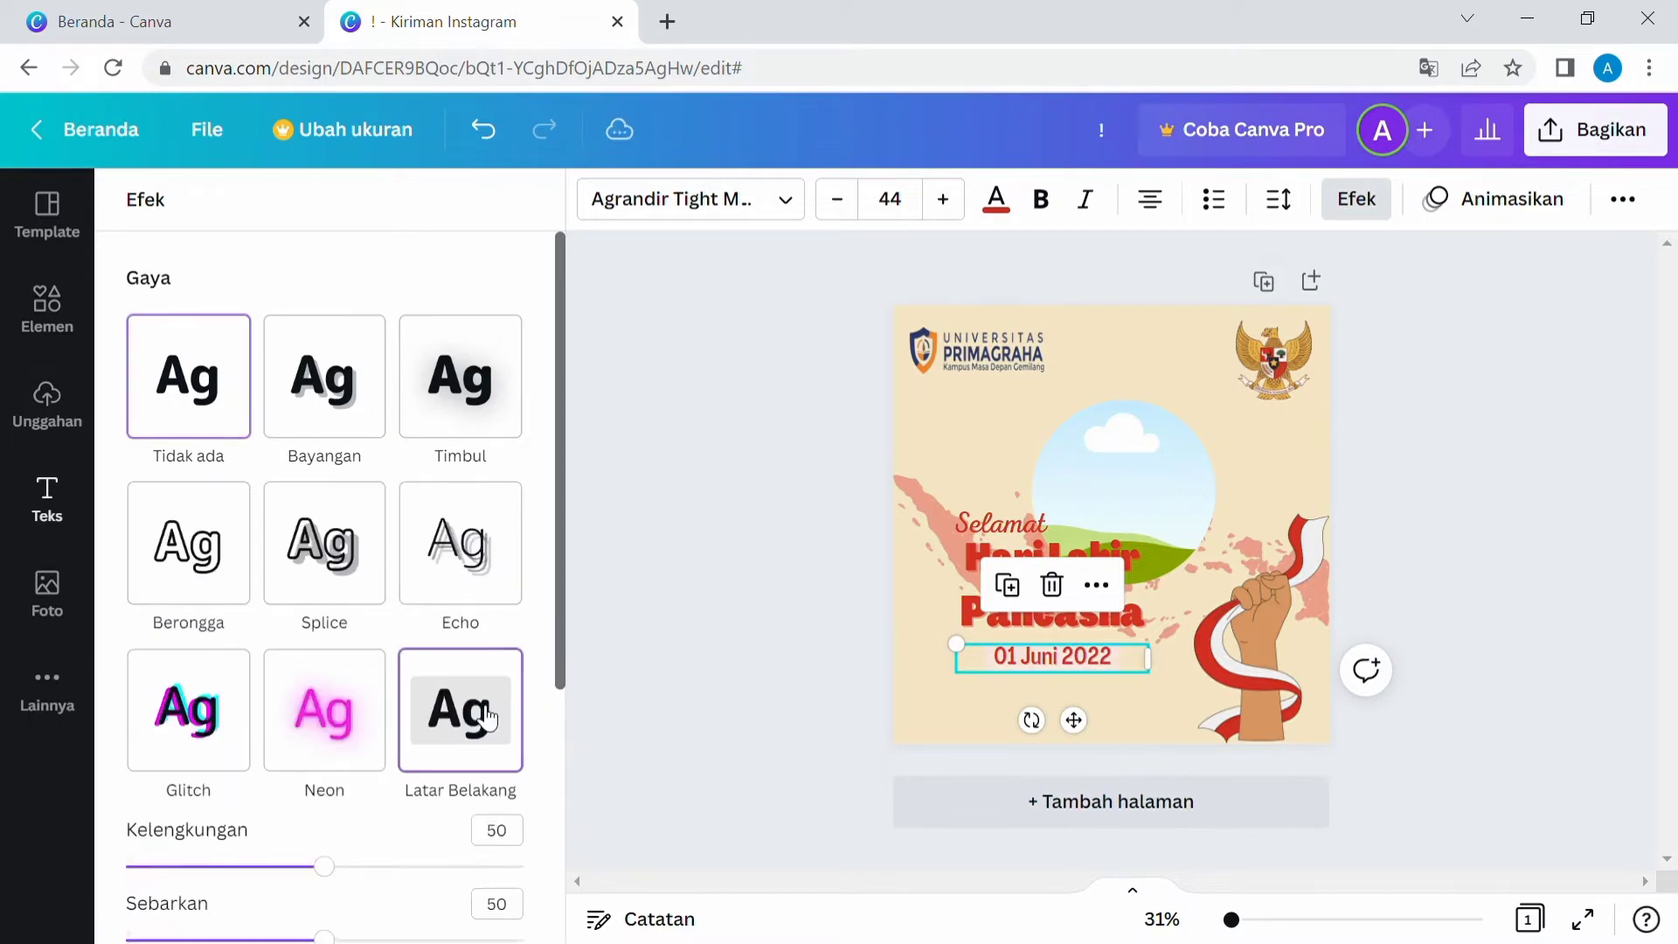
# Search the element library for plain graphics and browse the graphic results.
pyautogui.click(48, 500)
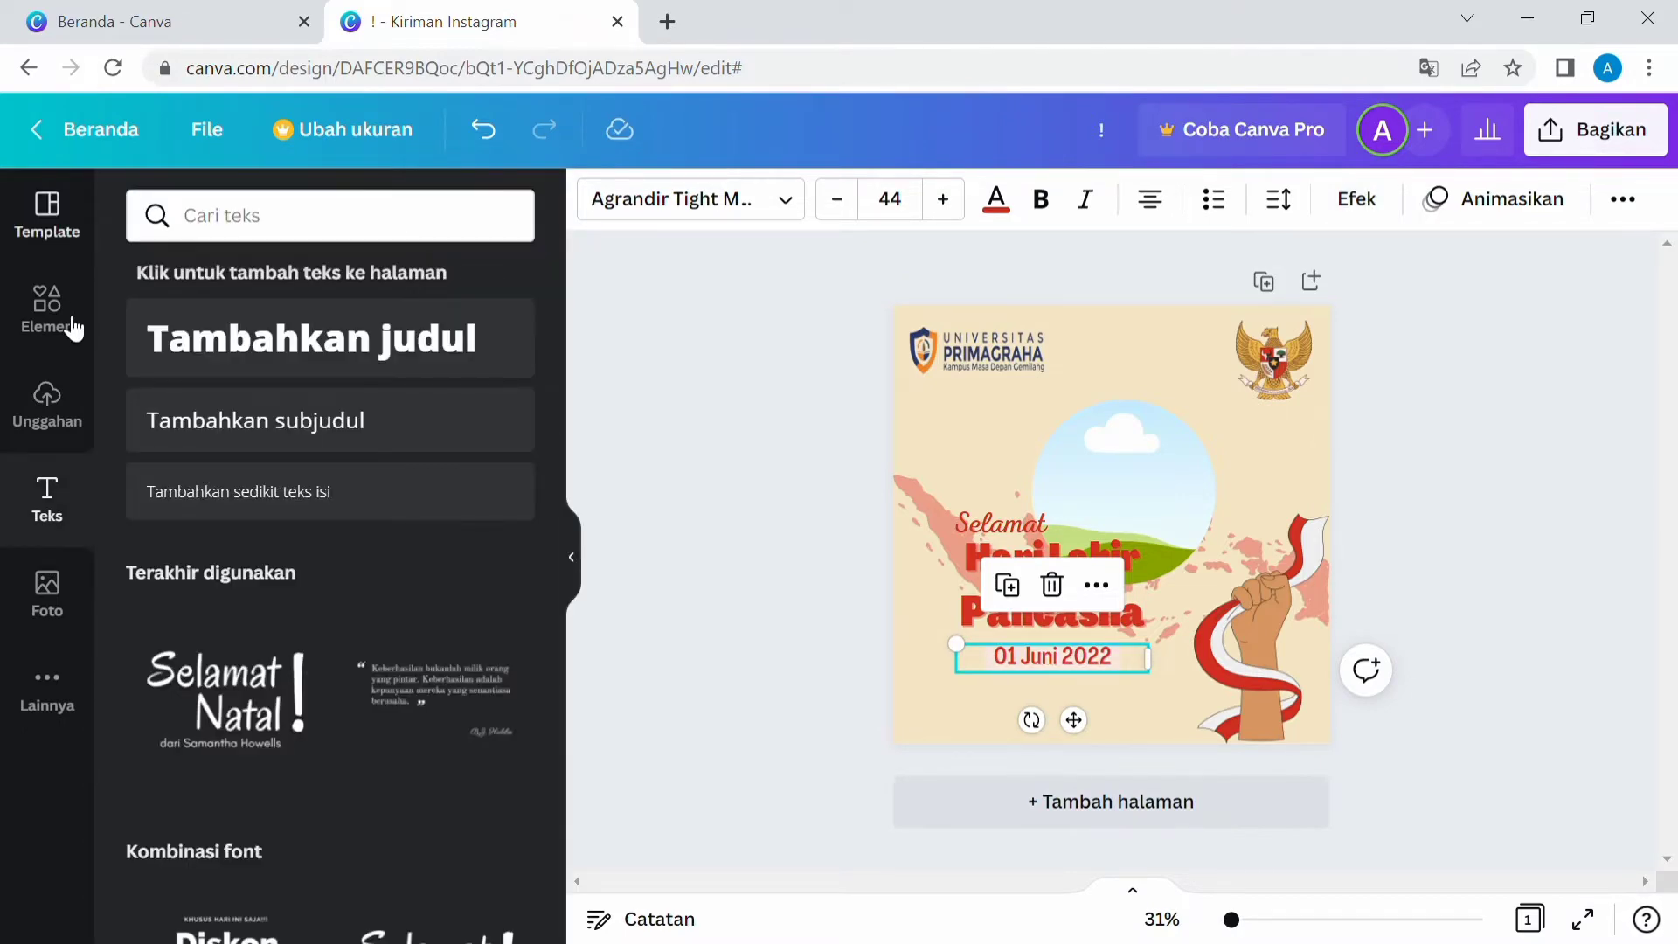
pyautogui.click(75, 328)
pyautogui.click(467, 215)
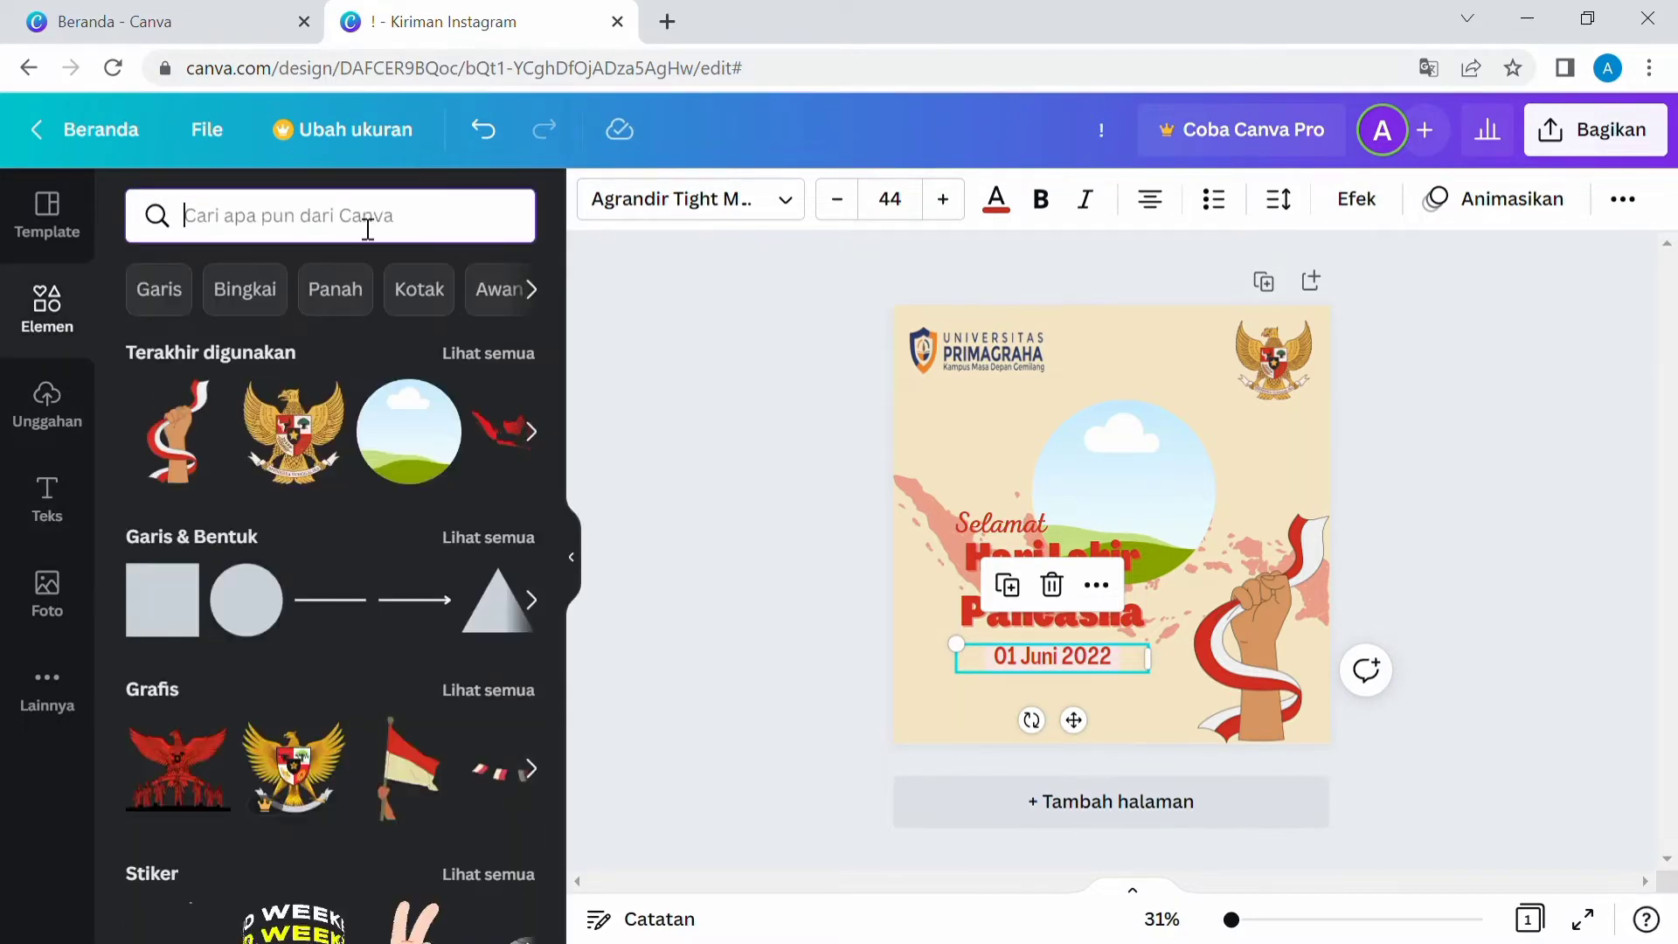
pyautogui.scroll(-10, 345, 616)
pyautogui.scroll(10, 332, 284)
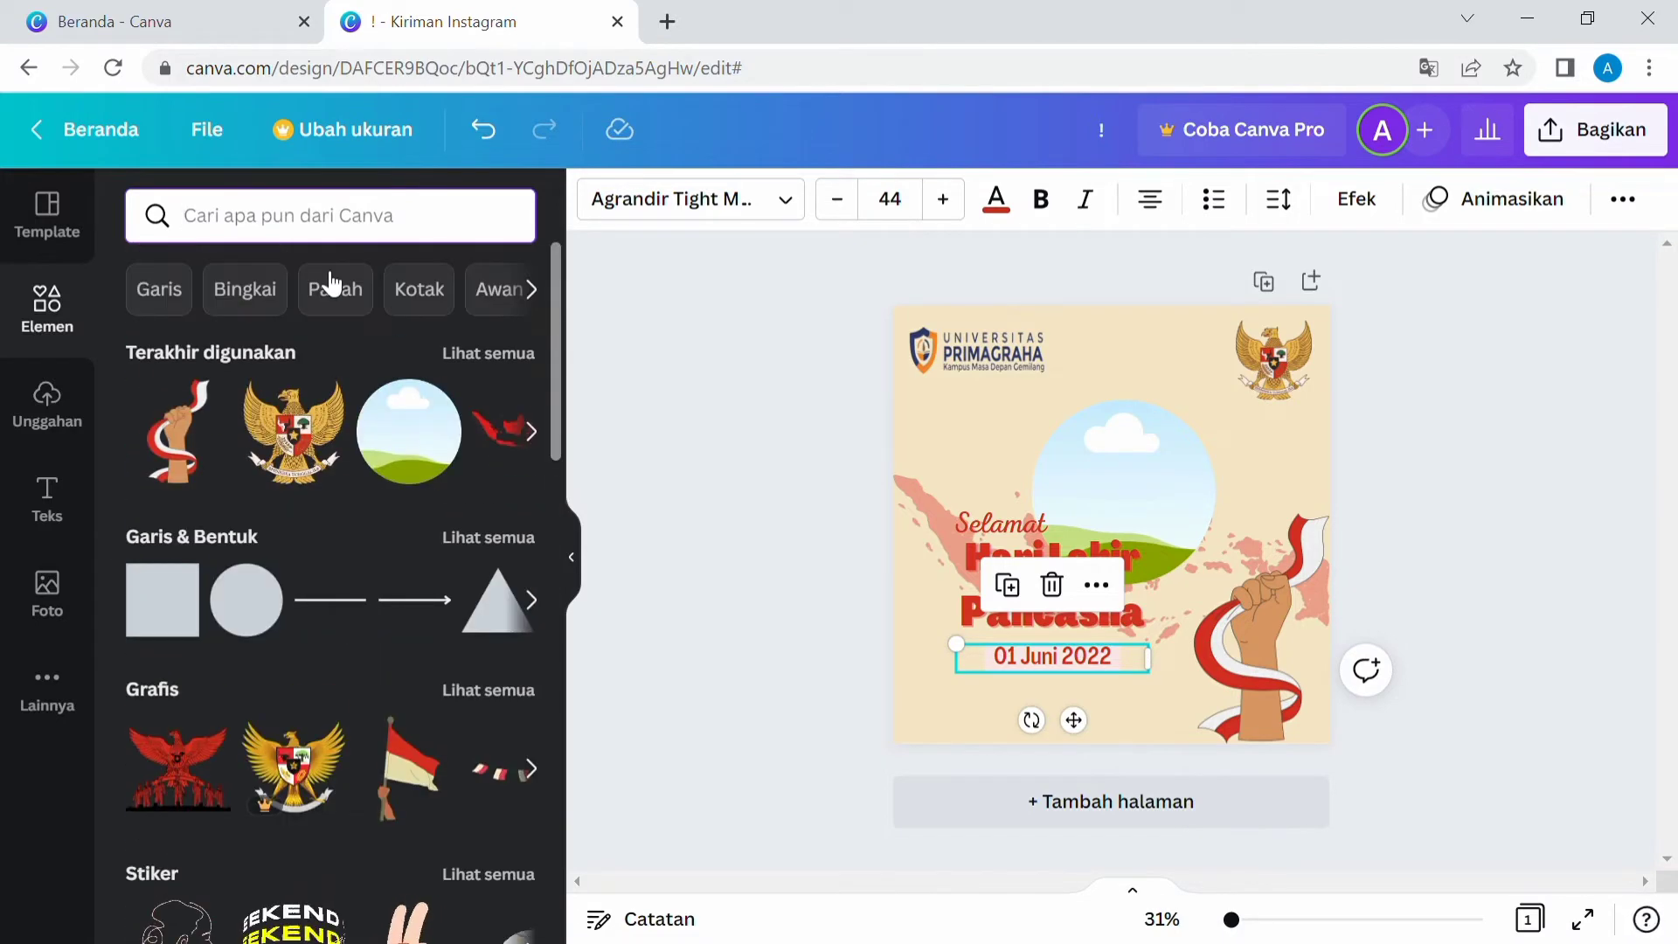
pyautogui.click(340, 227)
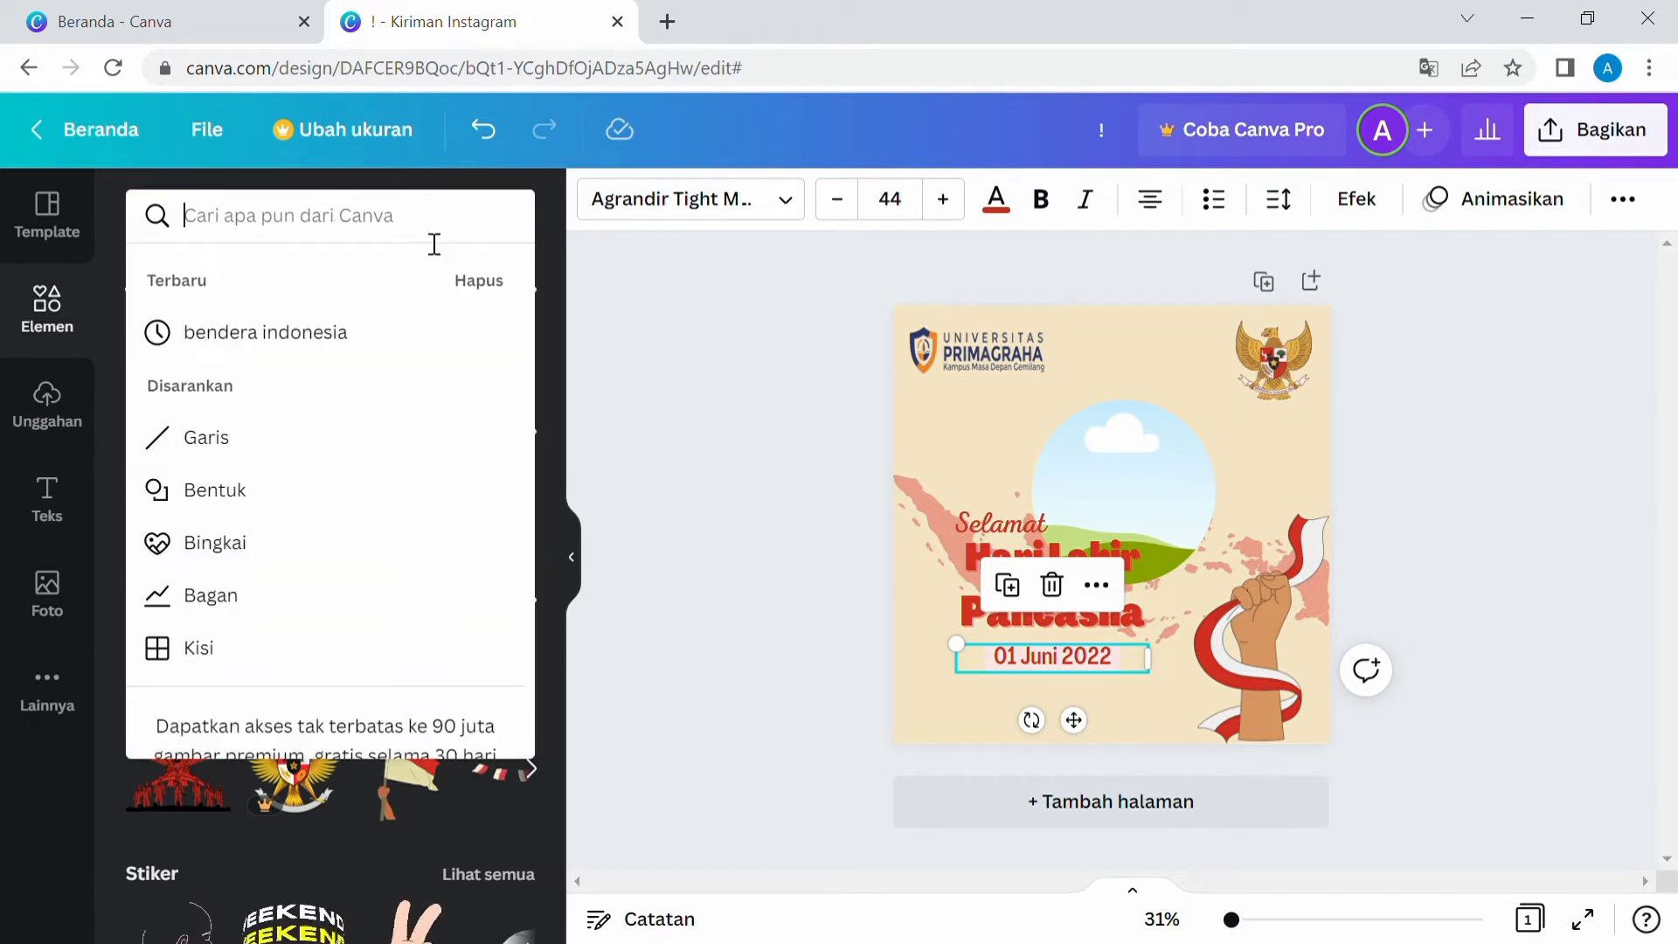
pyautogui.write('plain')
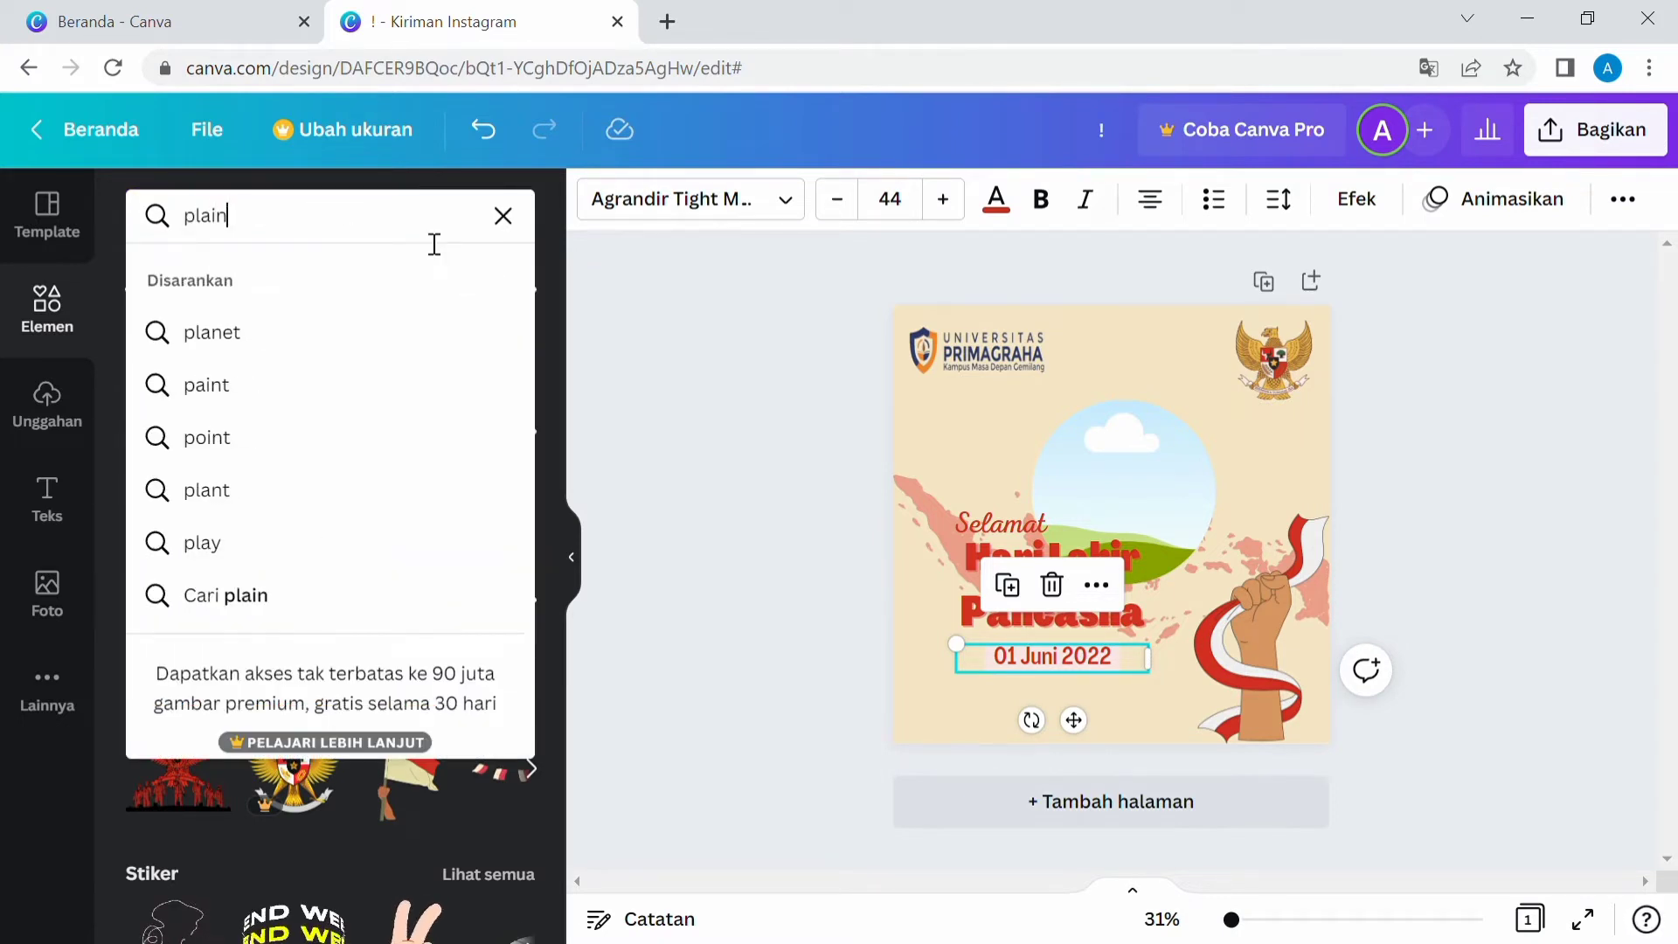
pyautogui.press('Return')
pyautogui.scroll(-7, 313, 568)
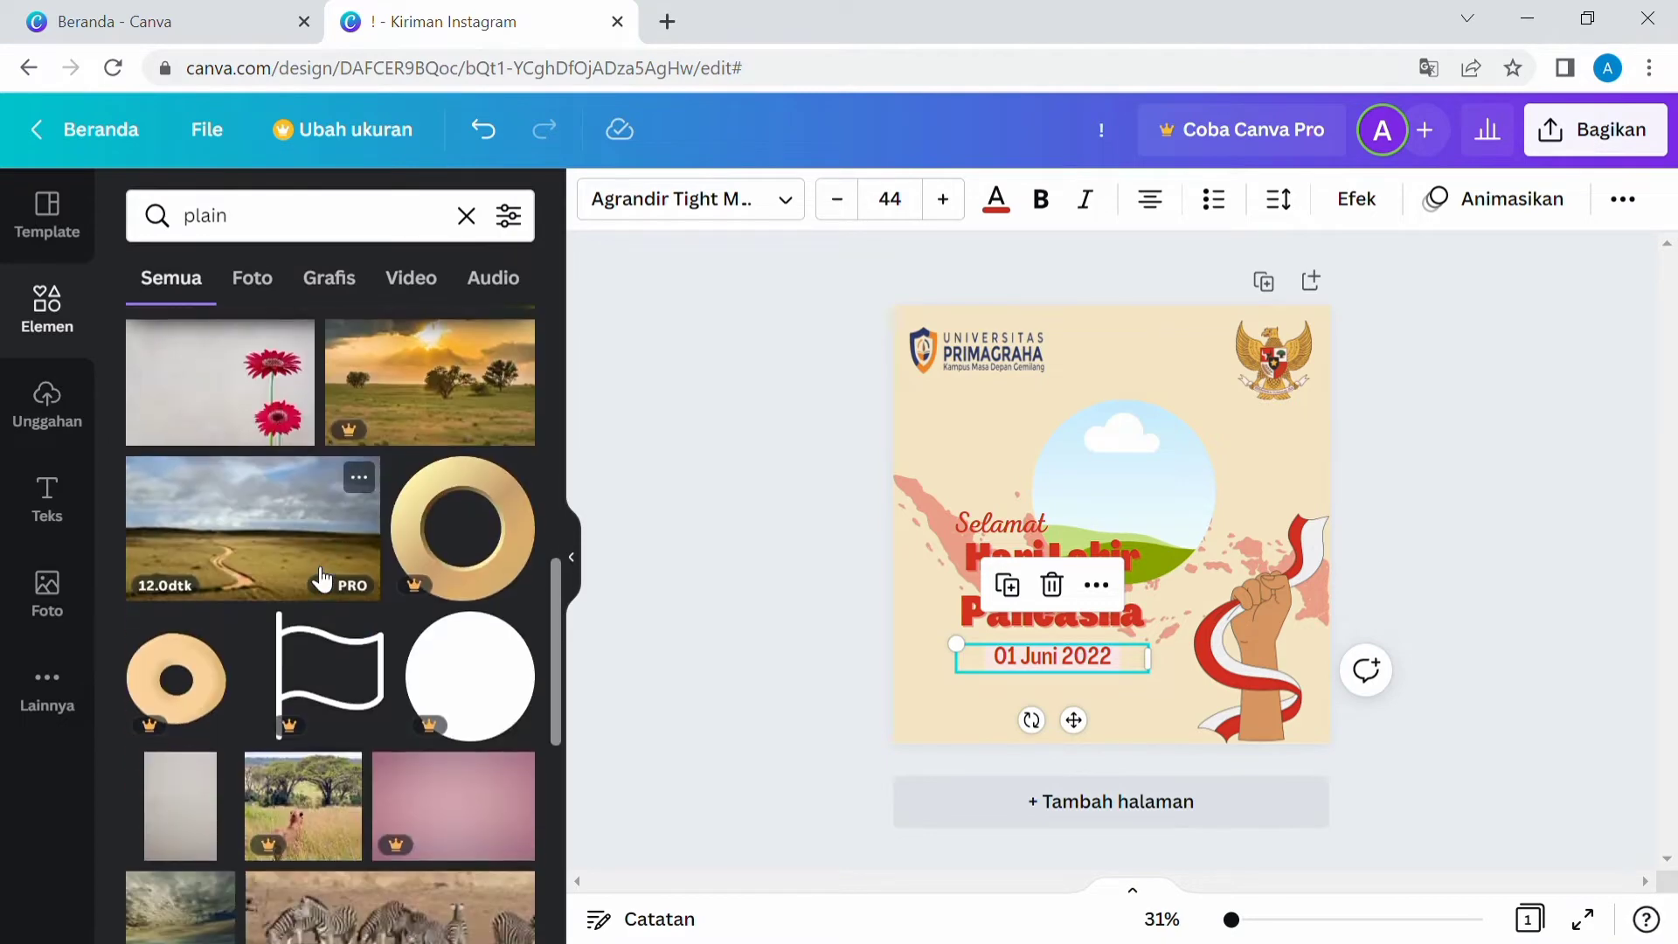
pyautogui.scroll(7, 320, 573)
pyautogui.click(354, 280)
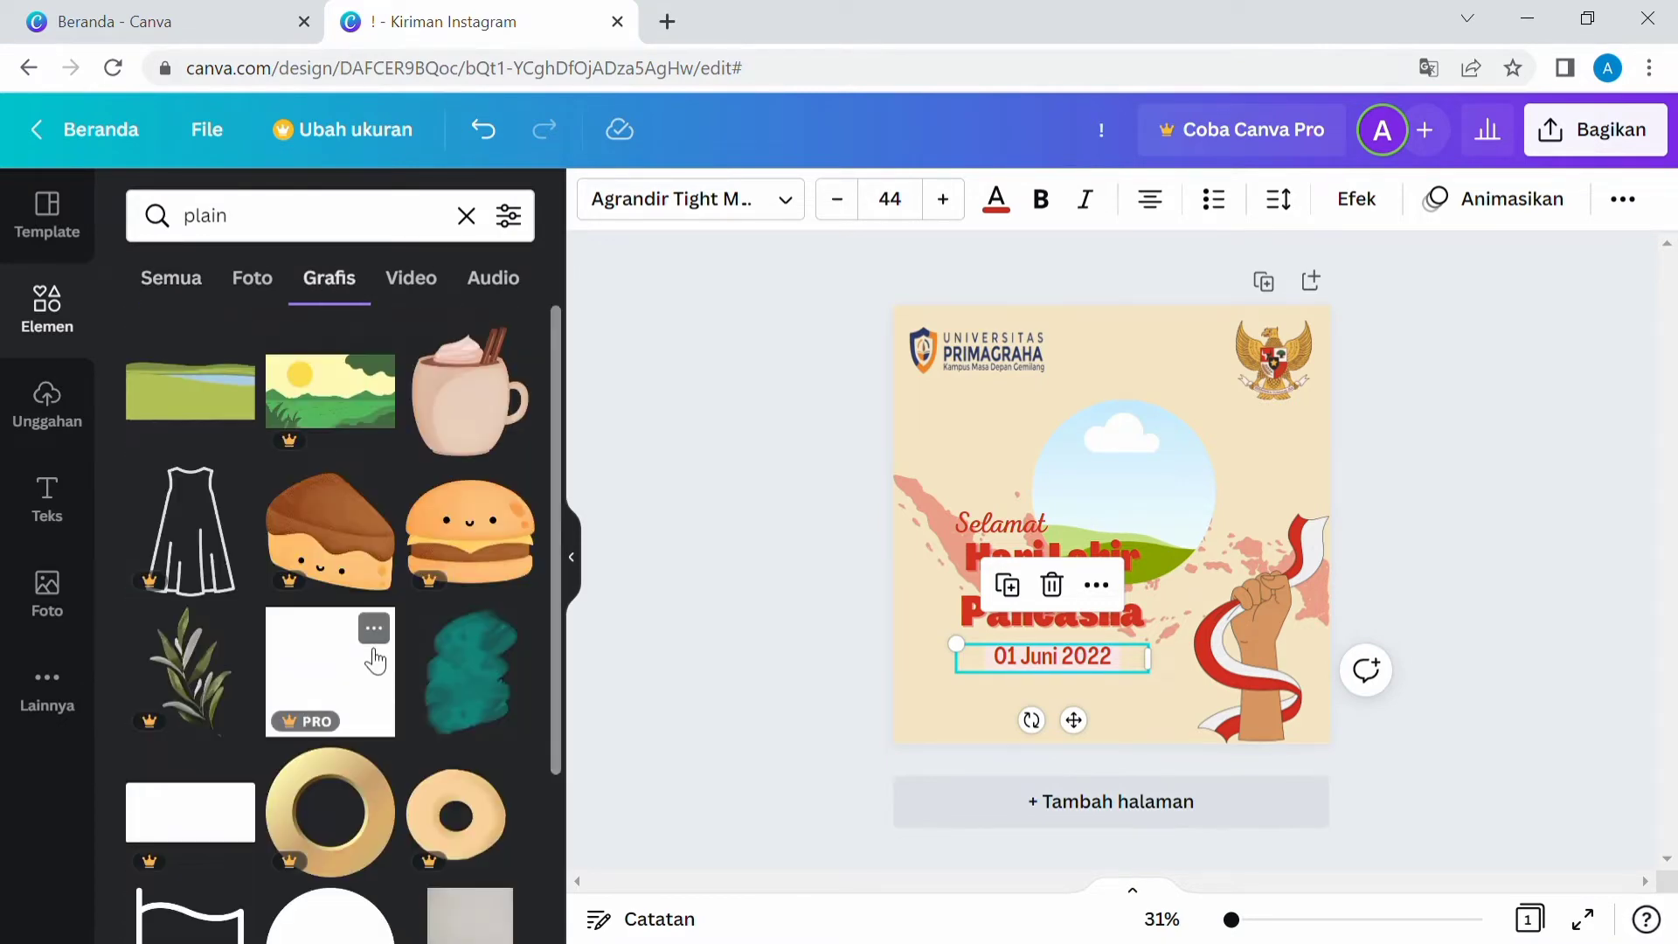
pyautogui.scroll(-3, 374, 637)
pyautogui.scroll(-2, 374, 662)
pyautogui.scroll(6, 364, 656)
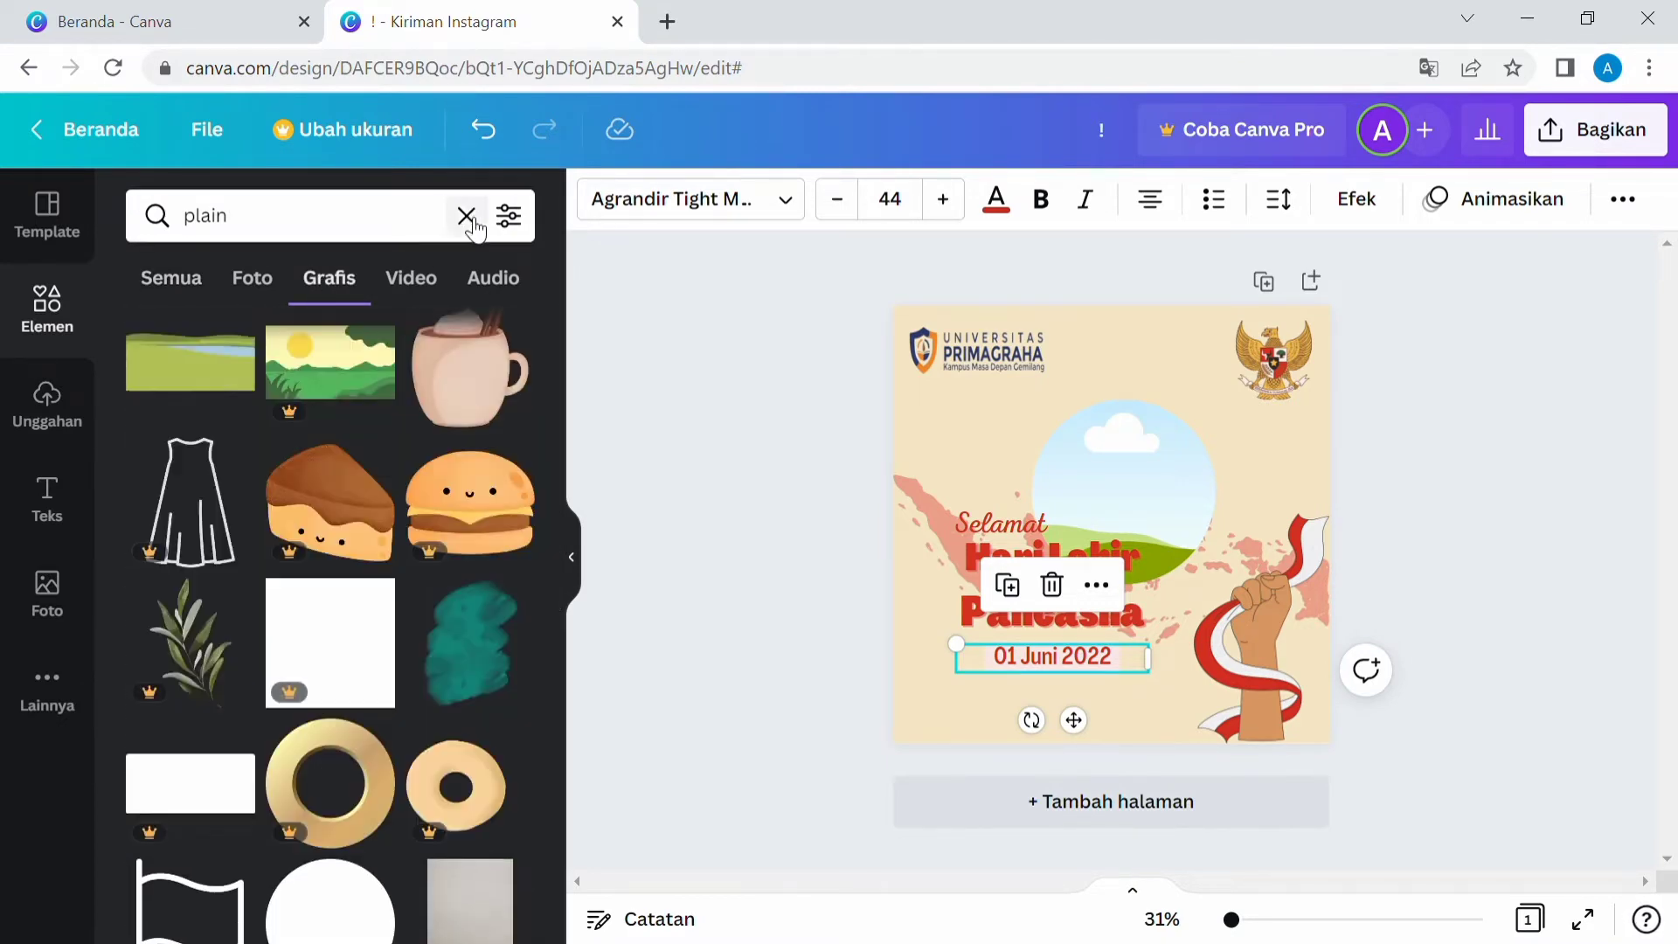
pyautogui.click(466, 216)
# Add the white brush-stroke graphic from recently used elements and place it over the date text.
pyautogui.click(524, 358)
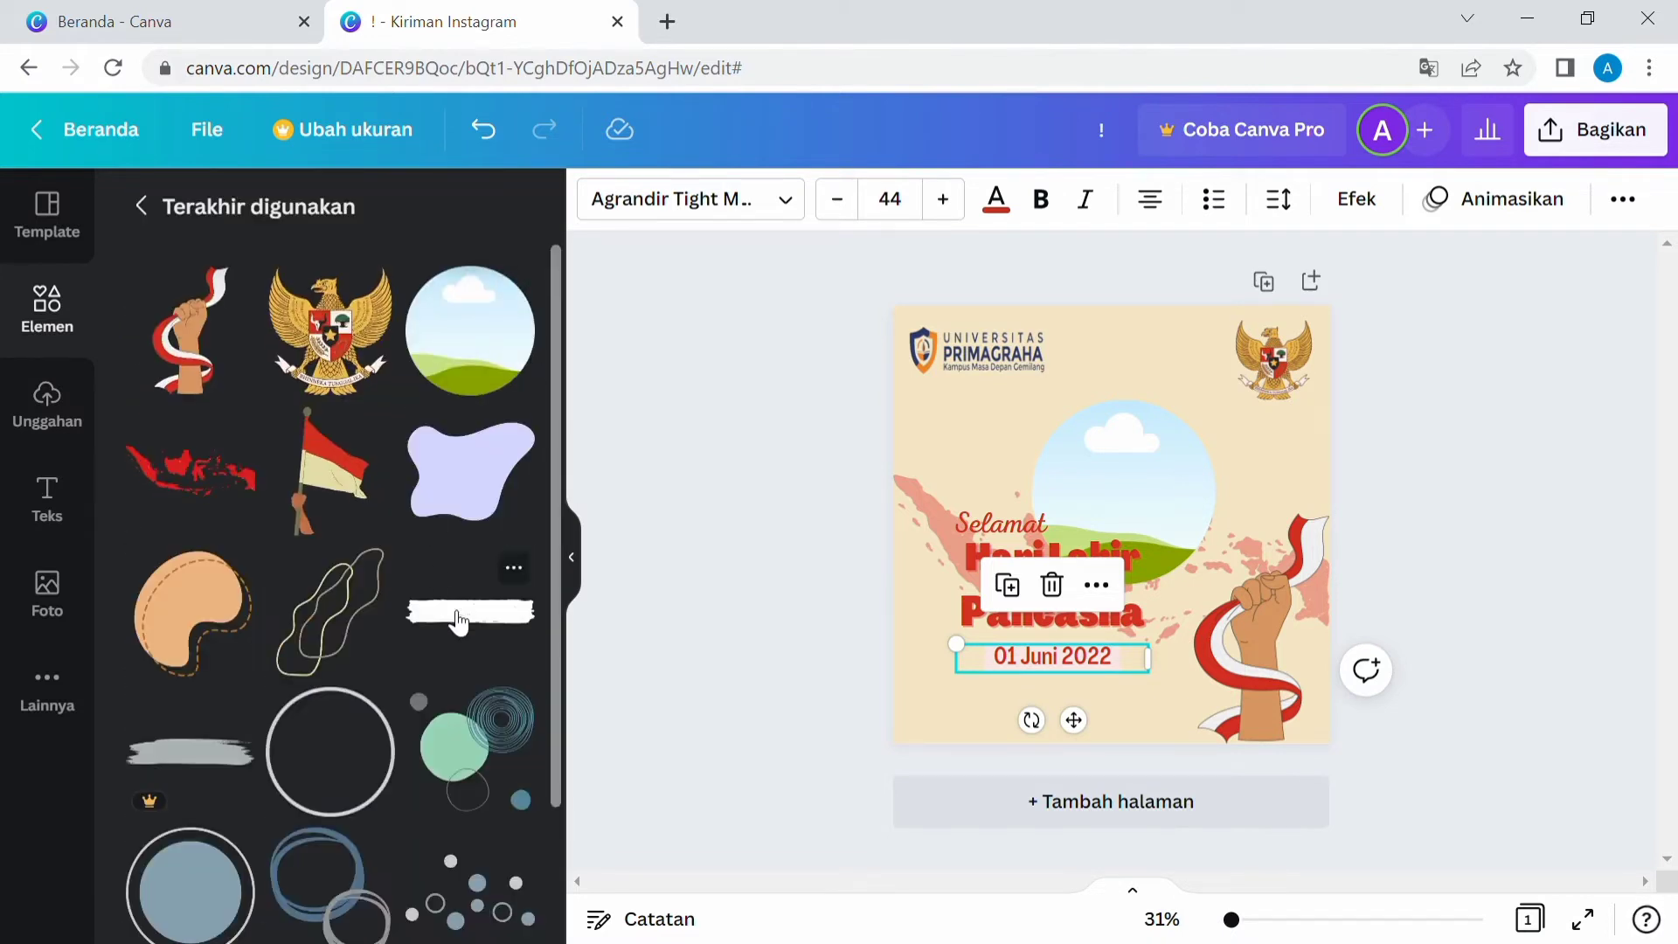
pyautogui.click(509, 614)
pyautogui.moveTo(1106, 525); pyautogui.dragTo(1046, 661)
# Send the brush stroke behind the date text and color it red.
pyautogui.click(1409, 199)
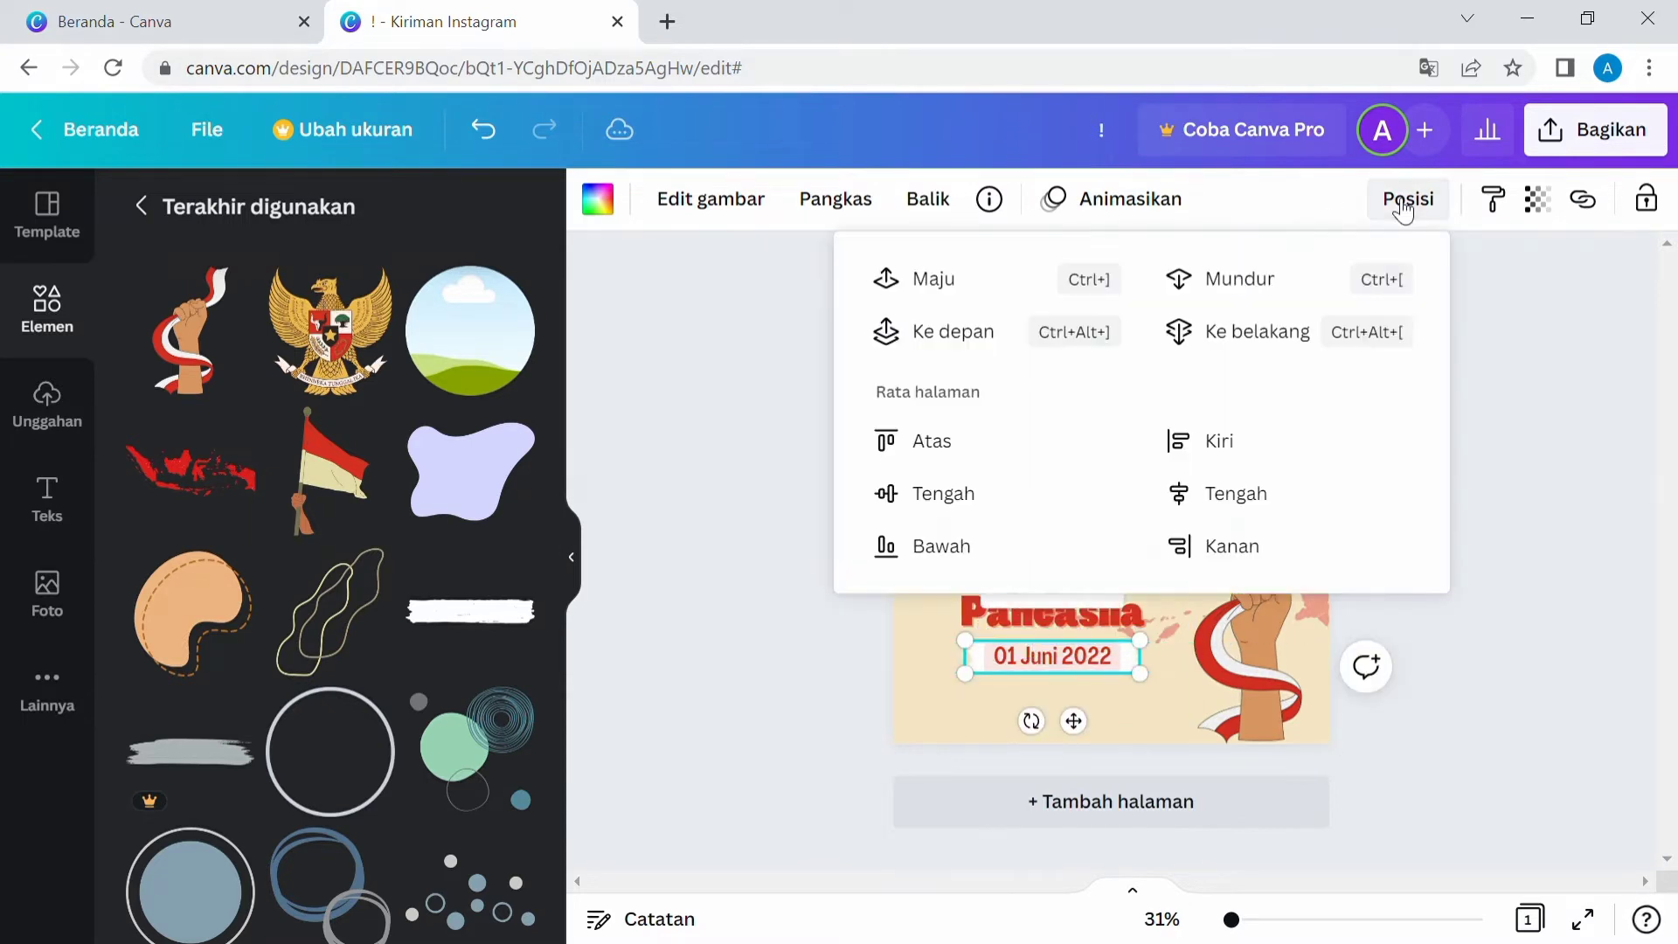
pyautogui.click(972, 760)
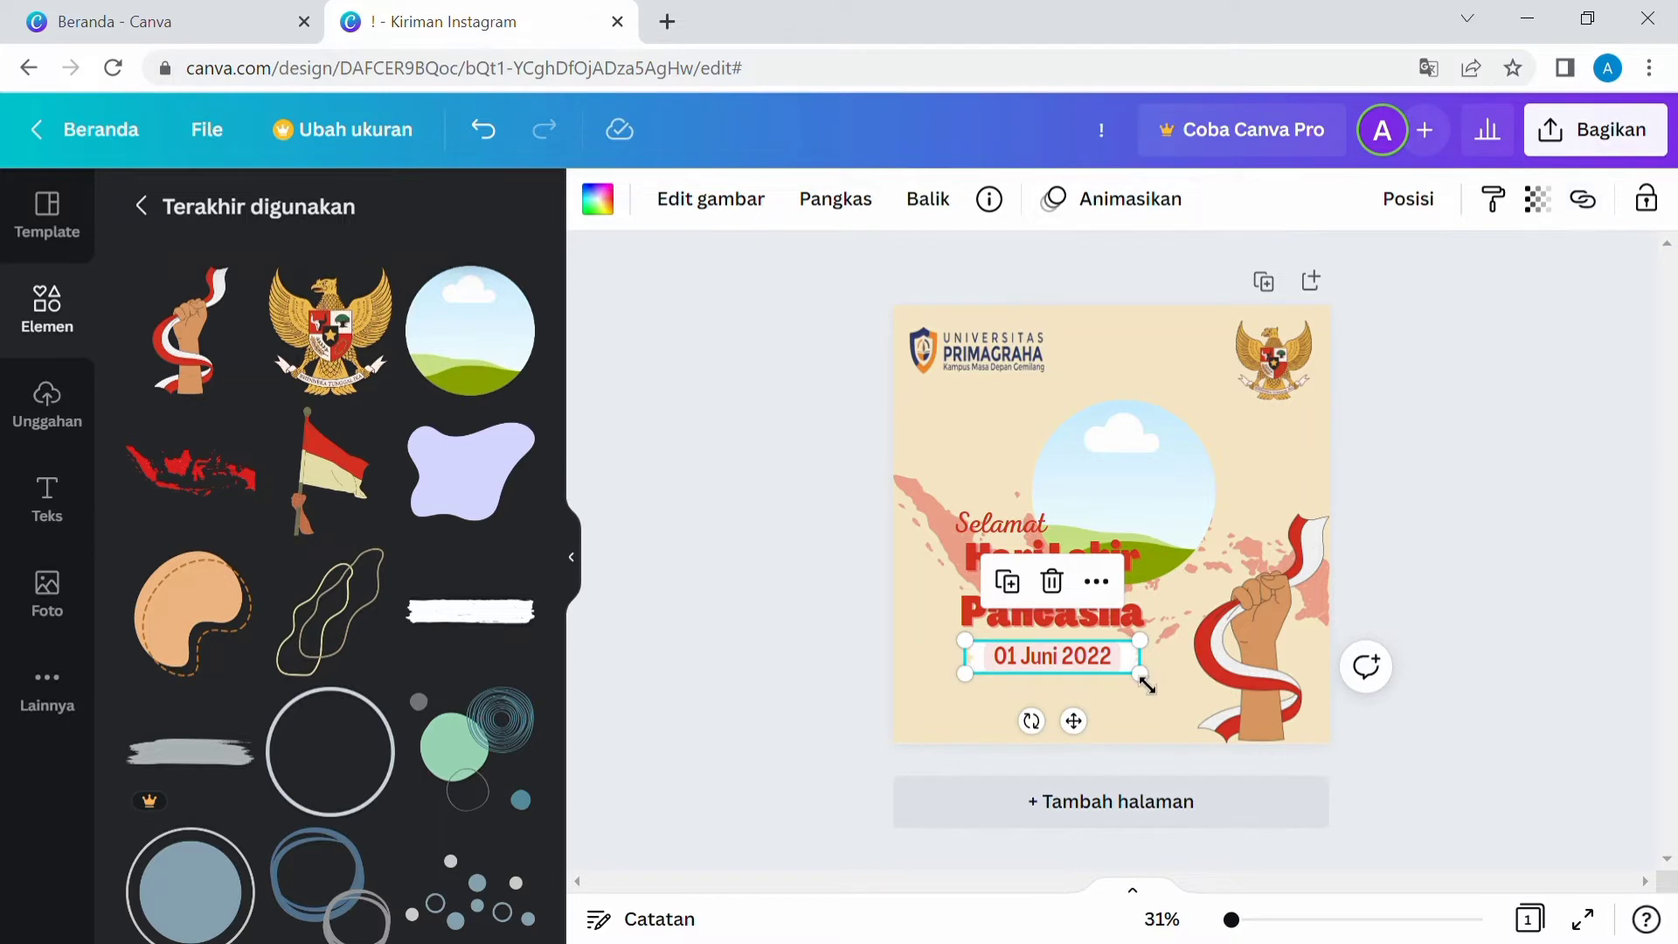
pyautogui.click(599, 199)
pyautogui.click(507, 336)
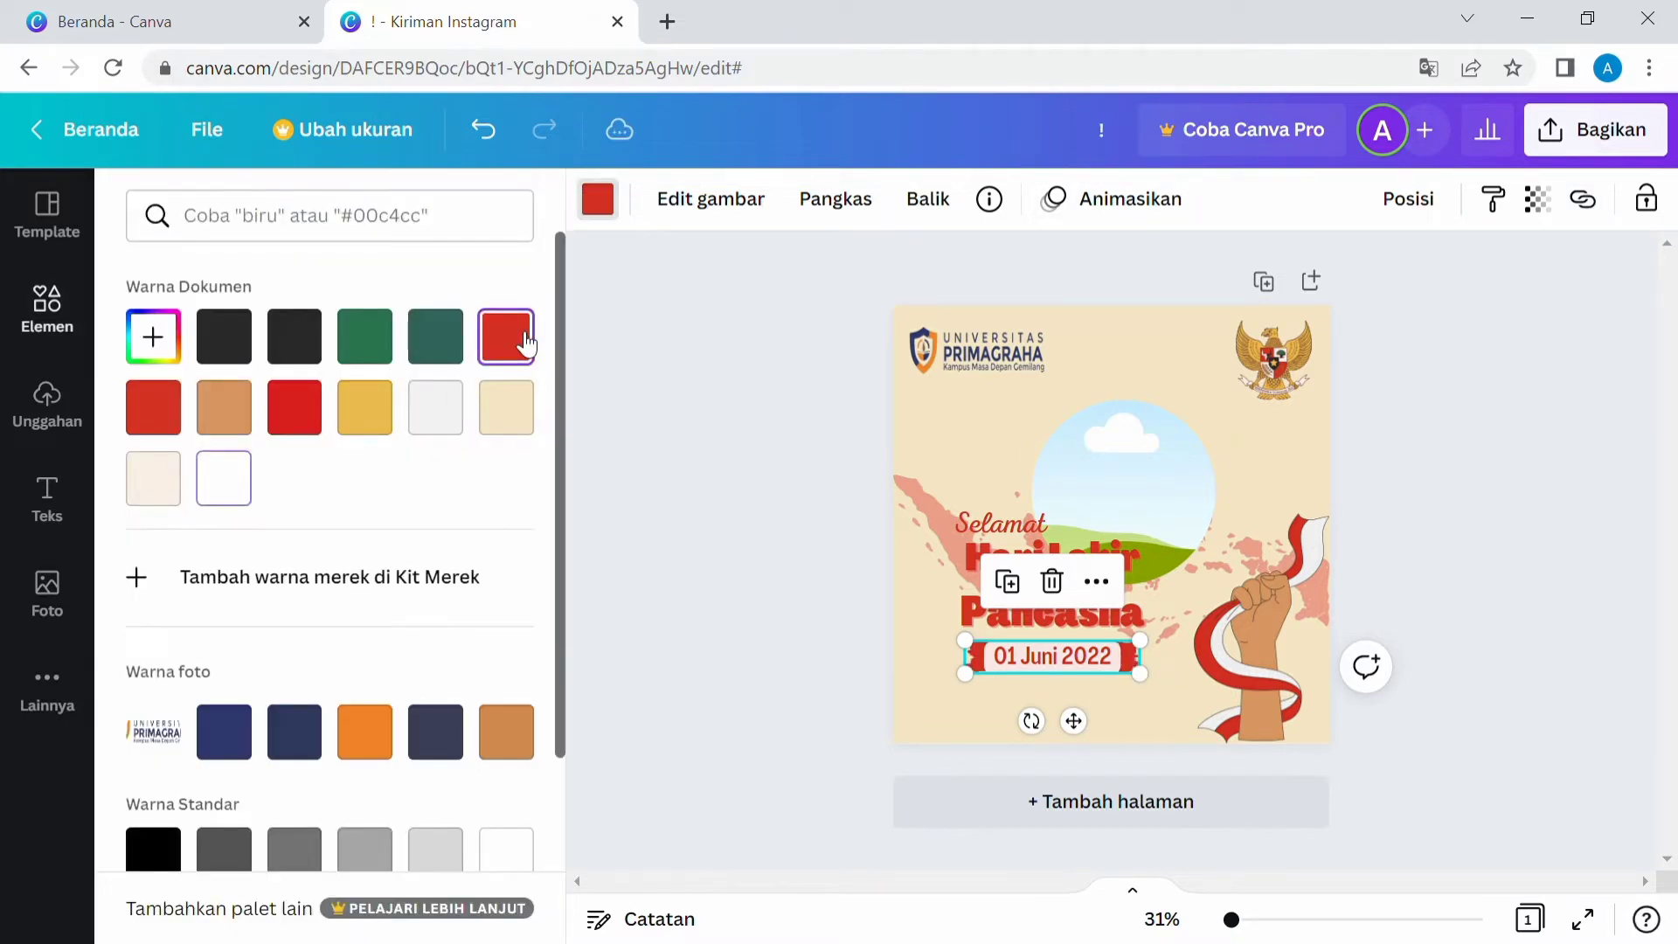
# Remove the date text's effect by setting it to Tidak ada.
pyautogui.click(1012, 666)
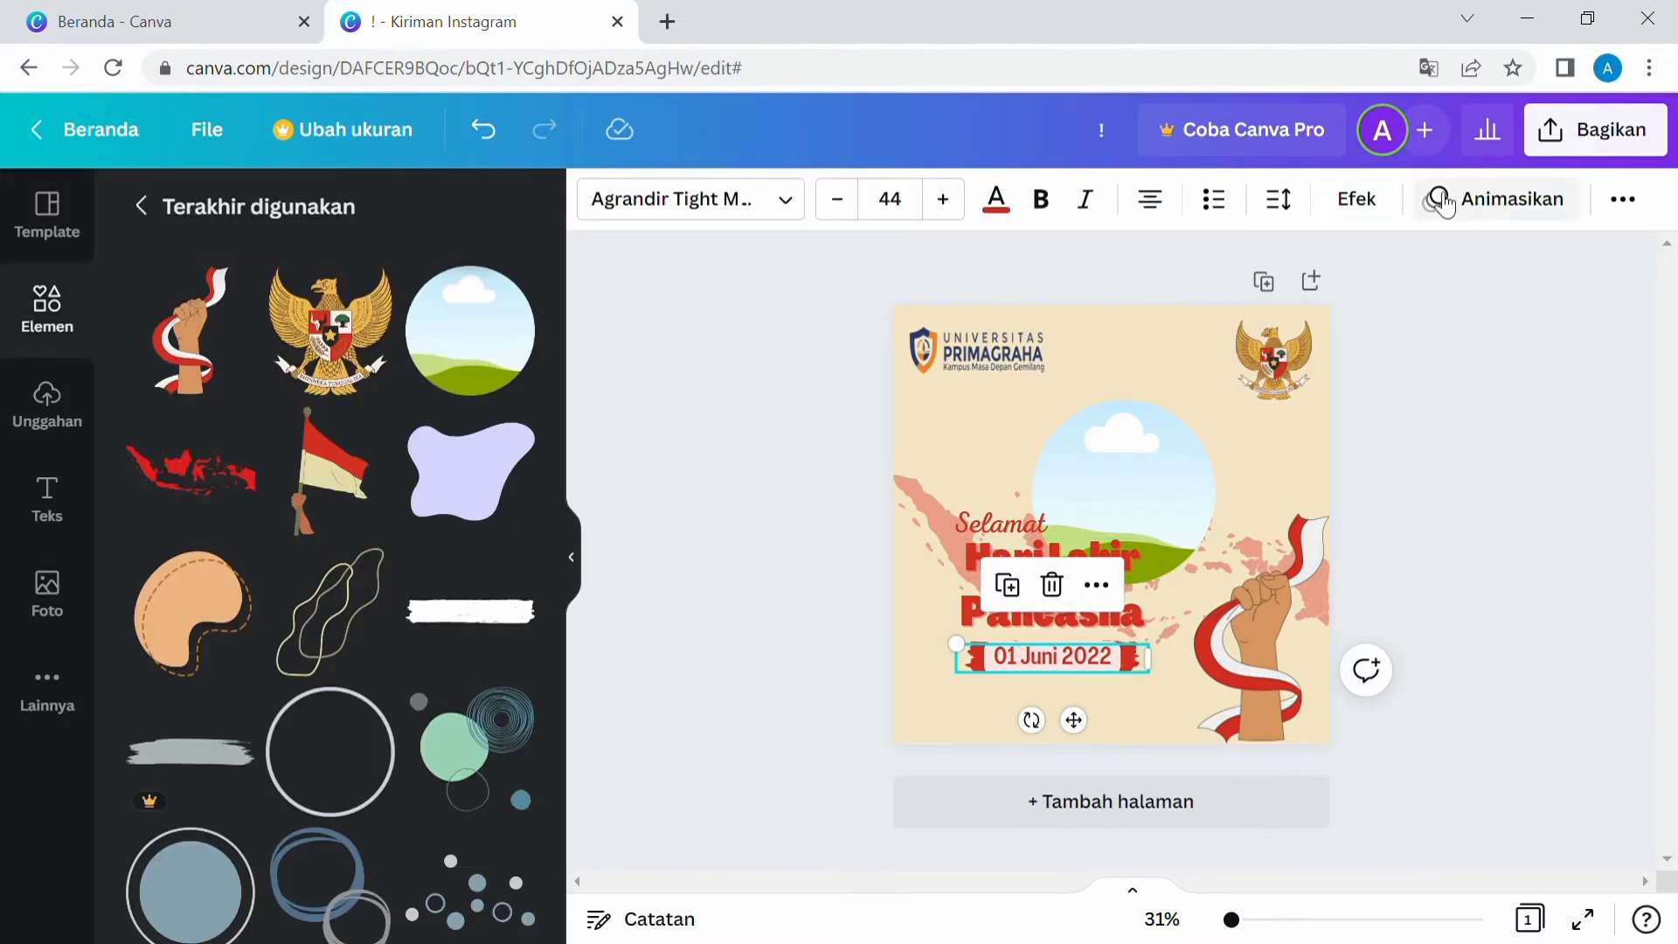
pyautogui.click(1369, 205)
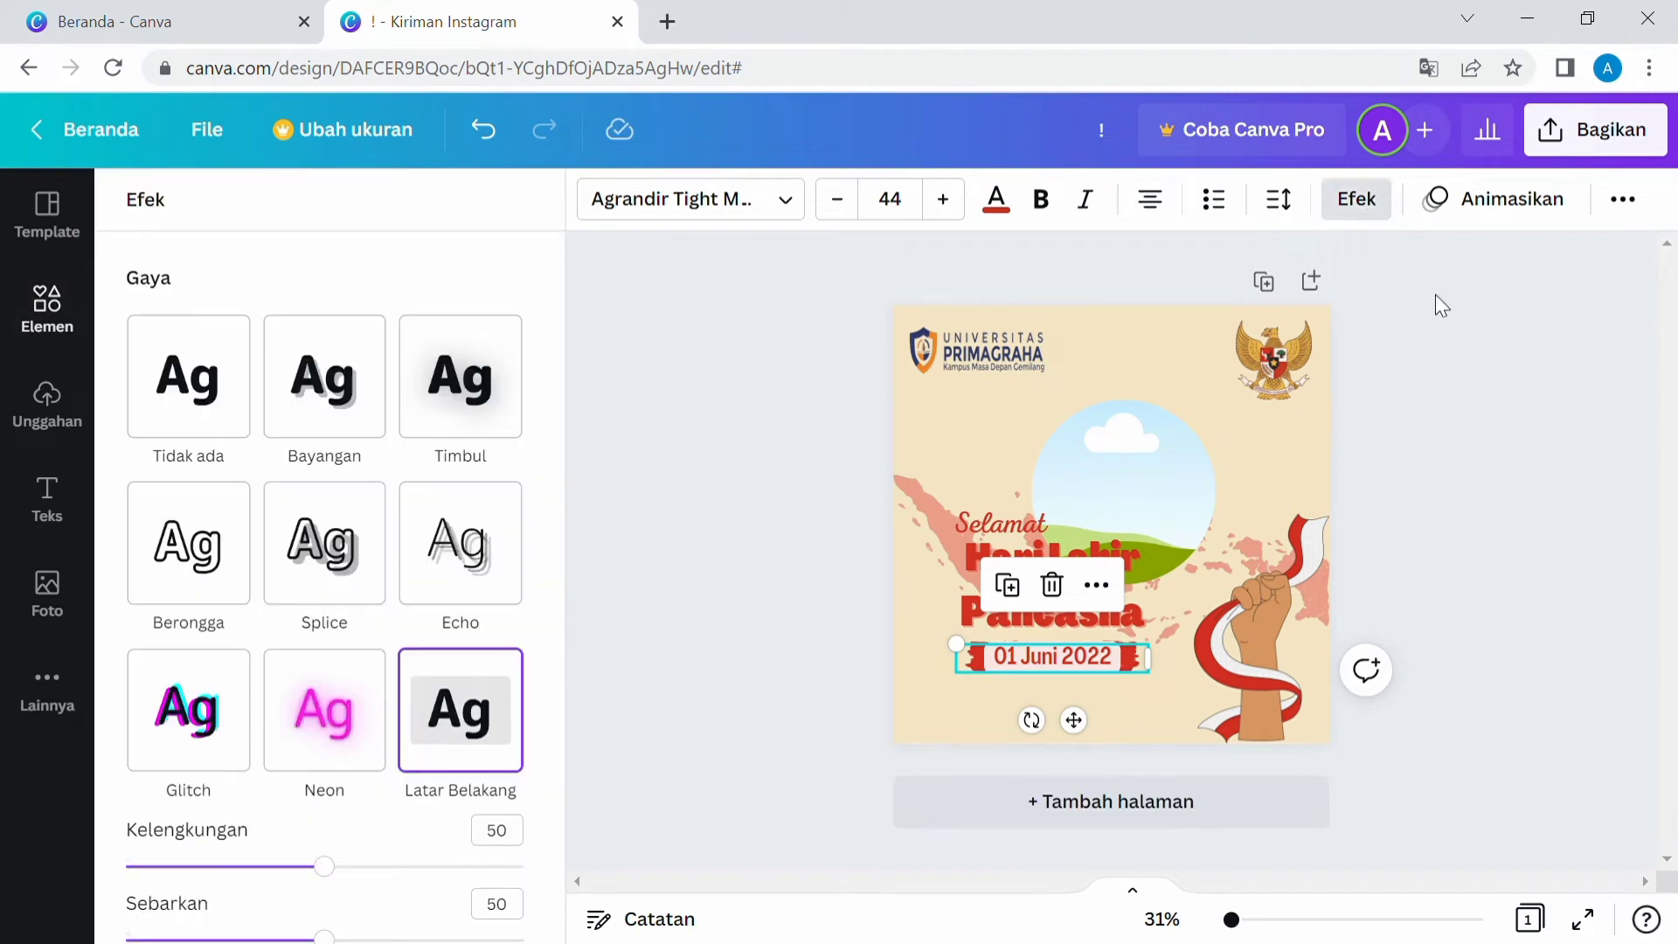
pyautogui.click(208, 393)
pyautogui.click(303, 406)
pyautogui.click(1034, 669)
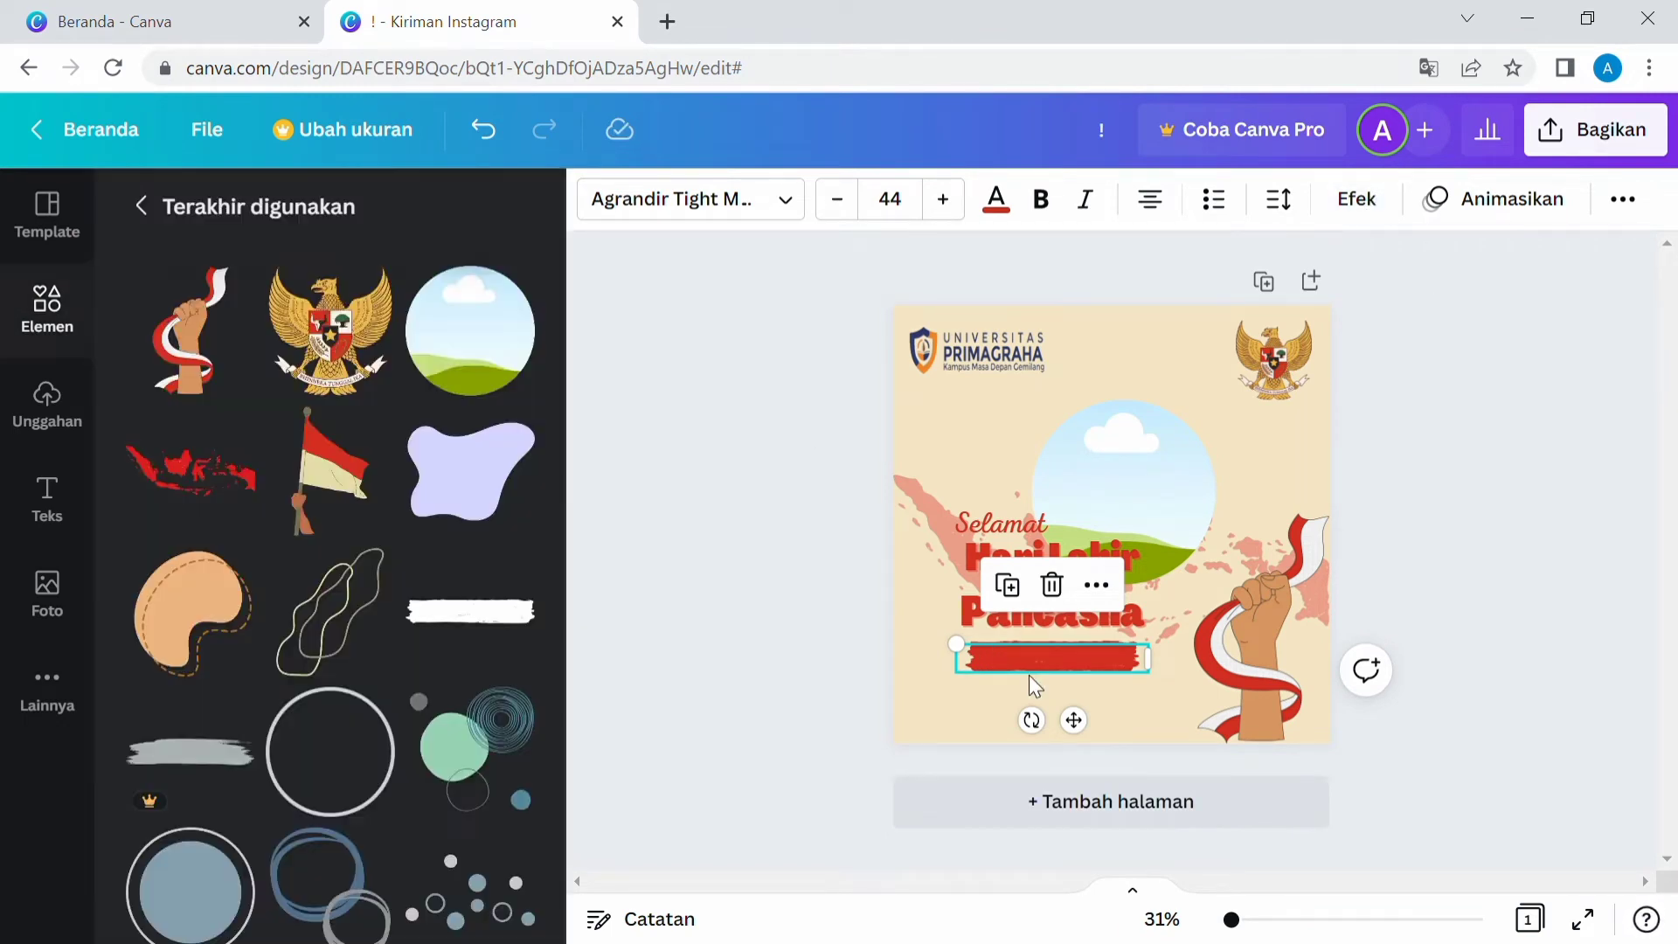
# Delete the brush stroke together with the date text.
pyautogui.click(1062, 593)
pyautogui.click(1063, 655)
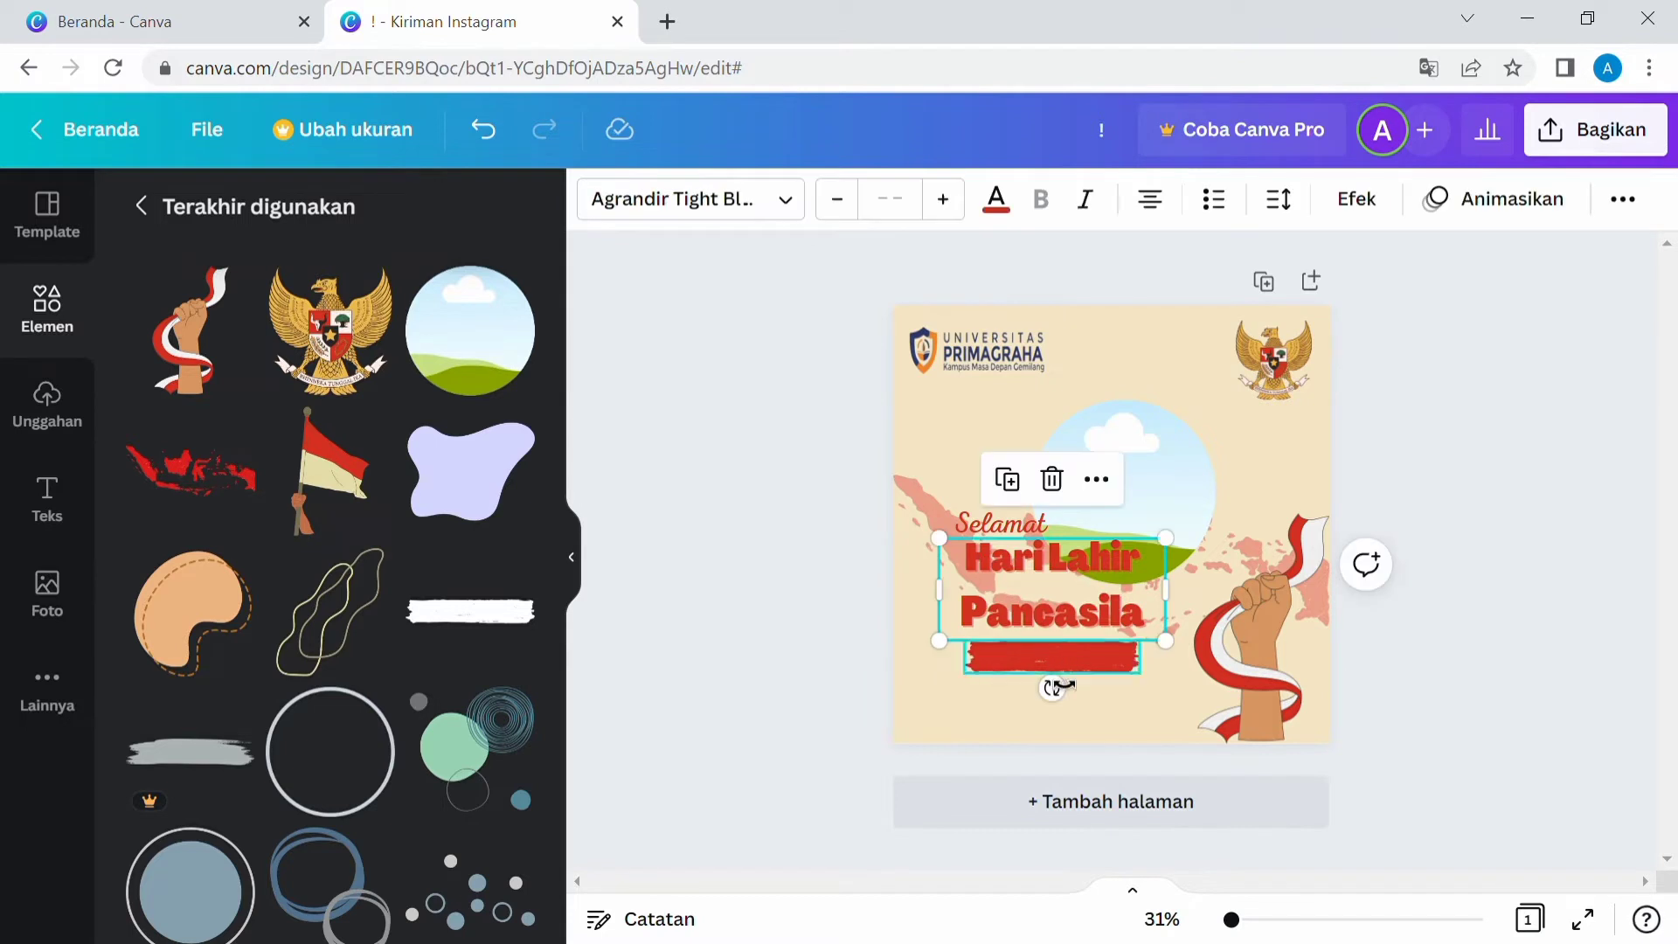
pyautogui.click(1020, 662)
pyautogui.click(1053, 583)
pyautogui.click(769, 655)
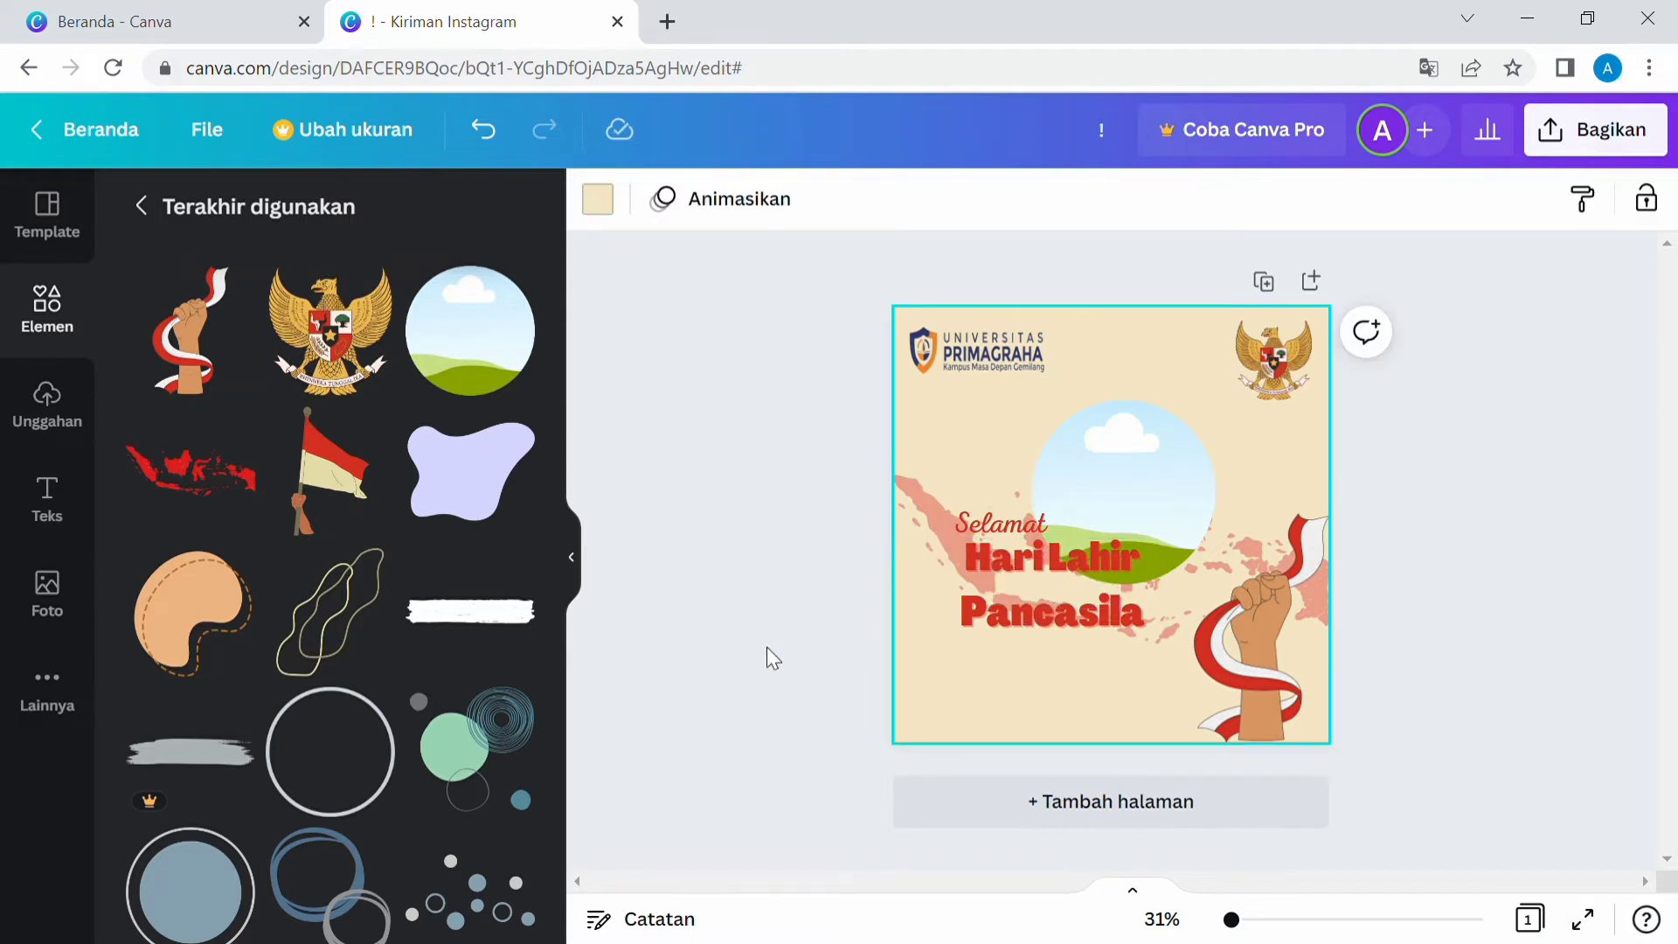
# Add the brush-stroke graphic again below "Pancasila" and color it red.
pyautogui.click(142, 207)
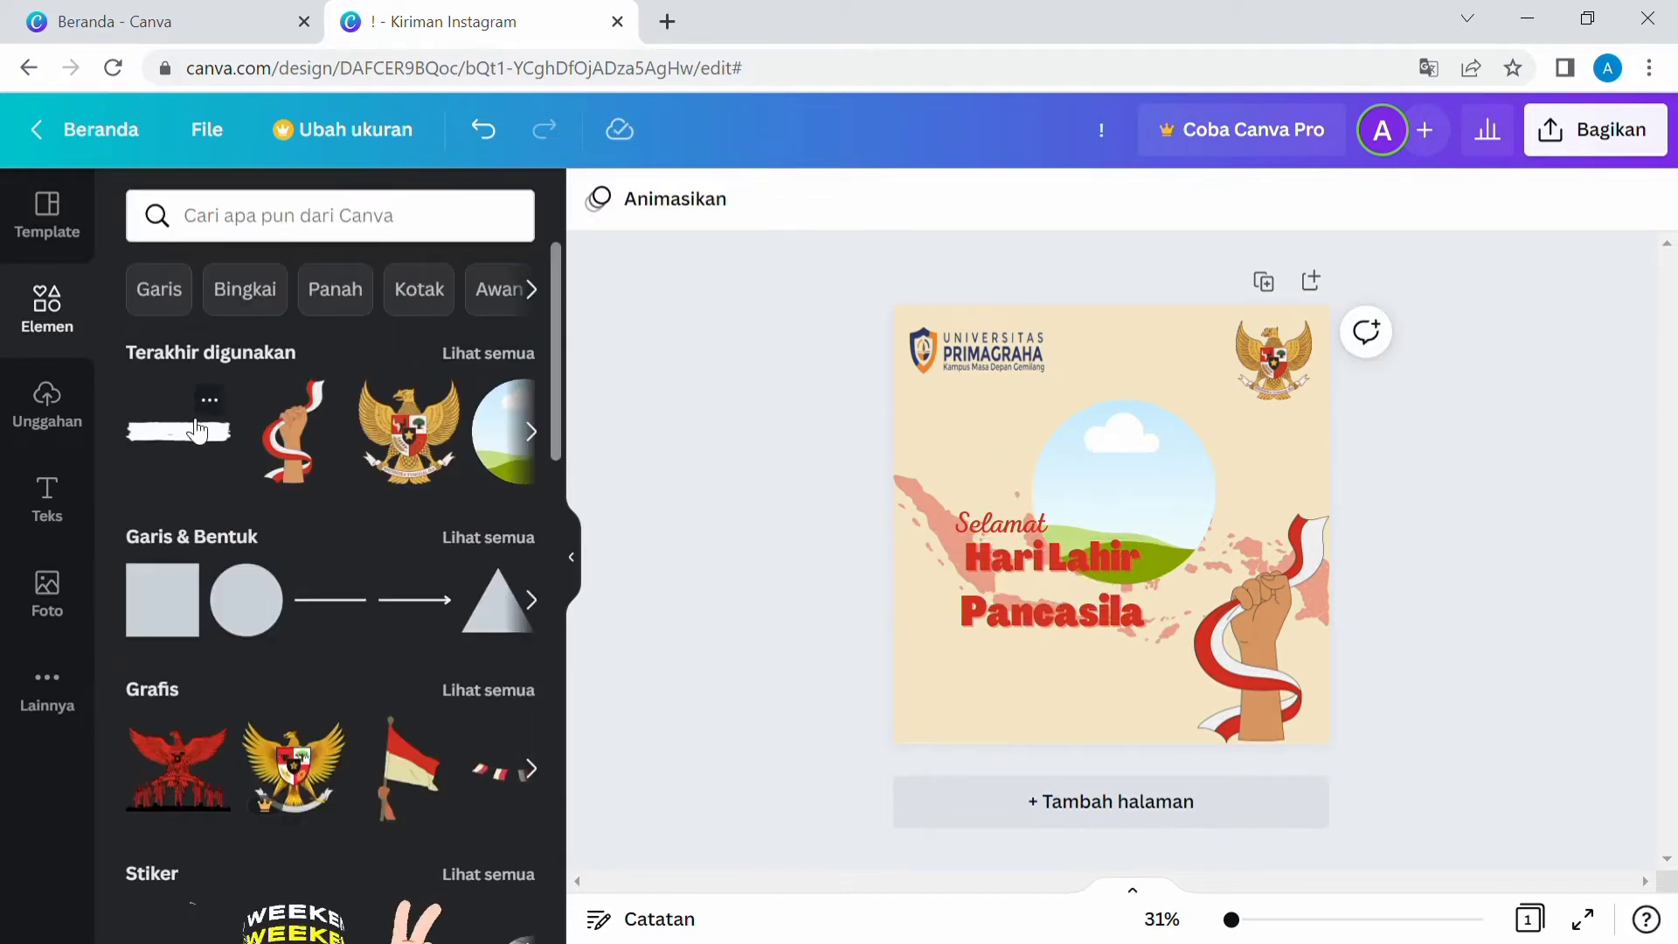
pyautogui.click(177, 443)
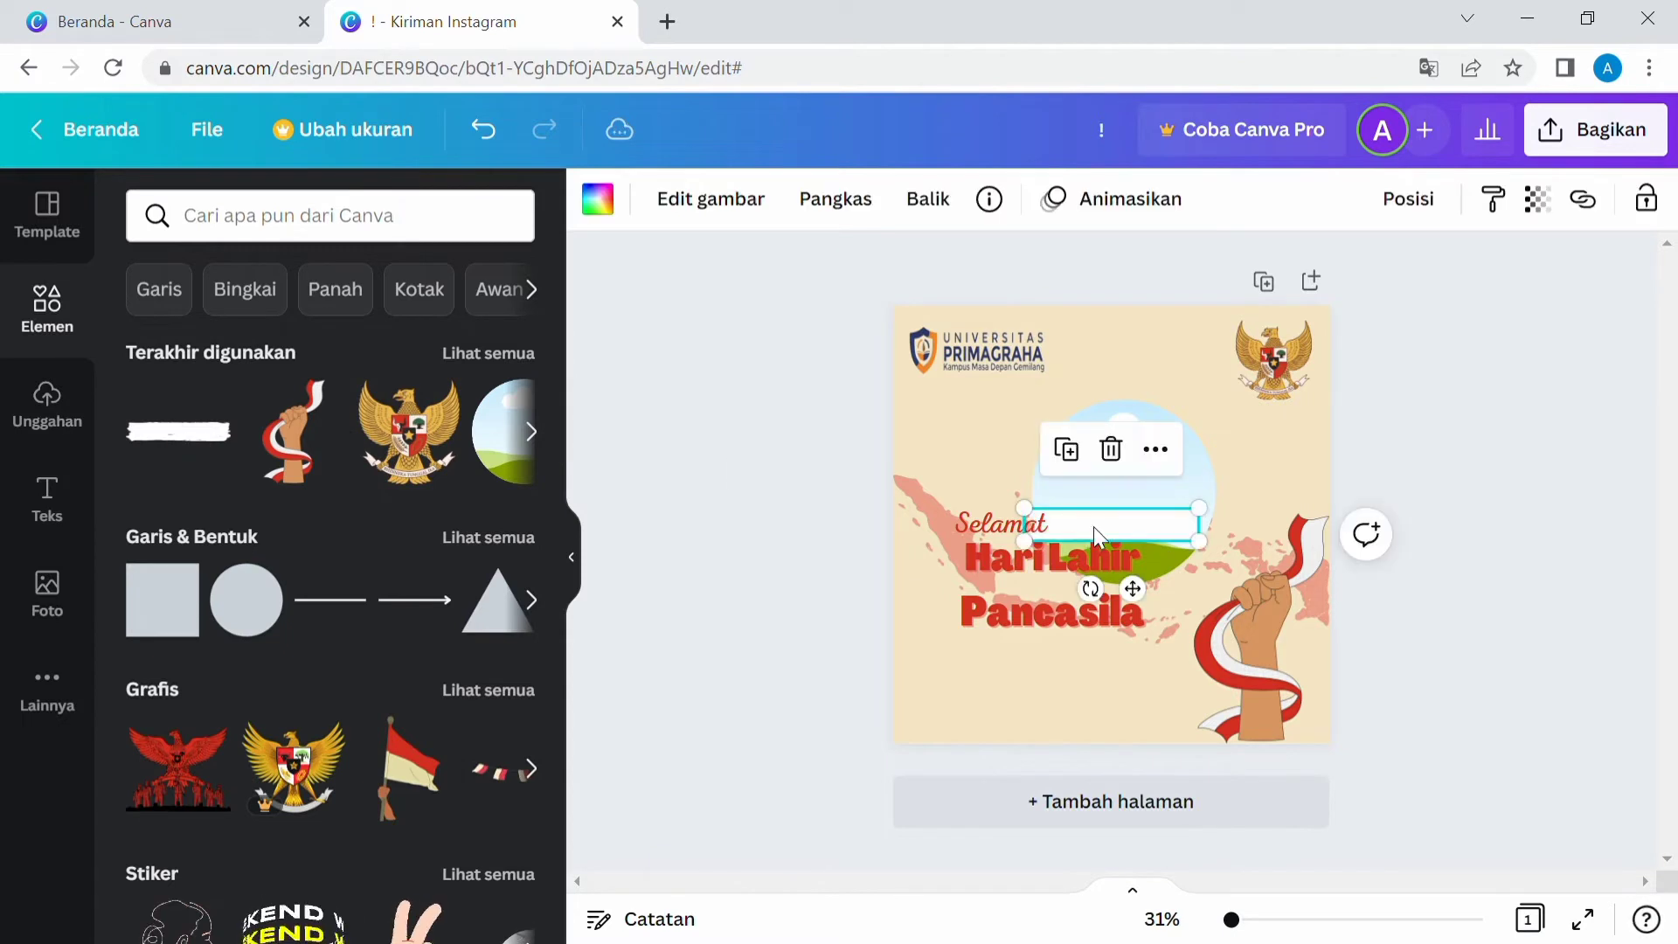
pyautogui.moveTo(1093, 526); pyautogui.dragTo(1060, 664)
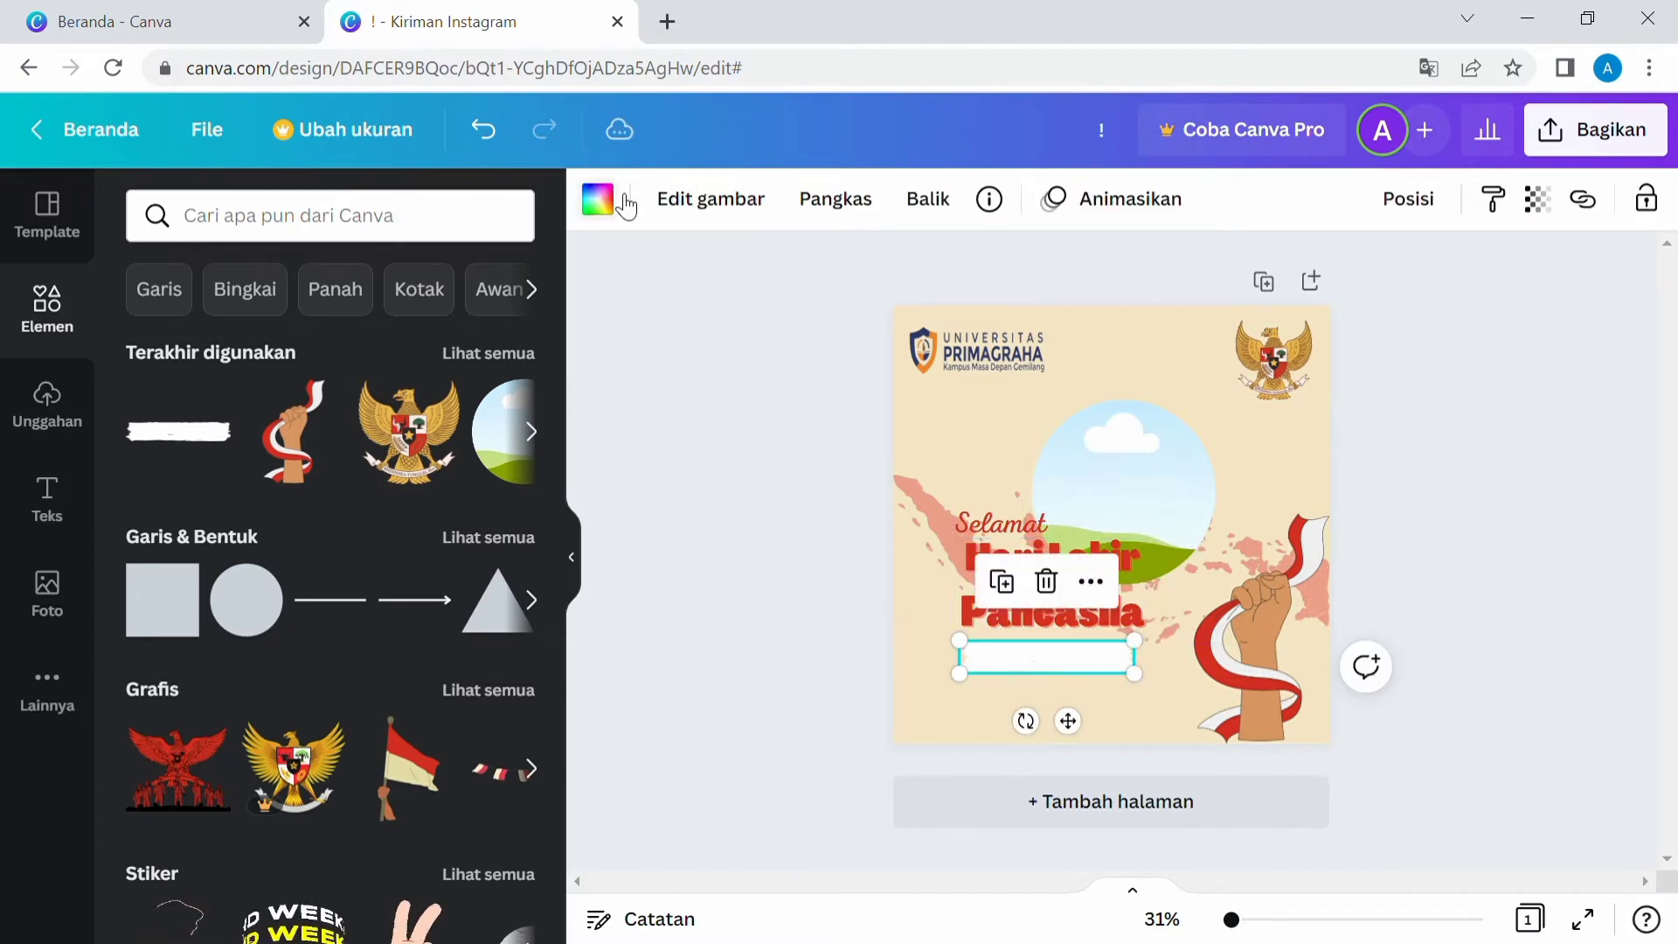
pyautogui.click(598, 199)
pyautogui.click(295, 408)
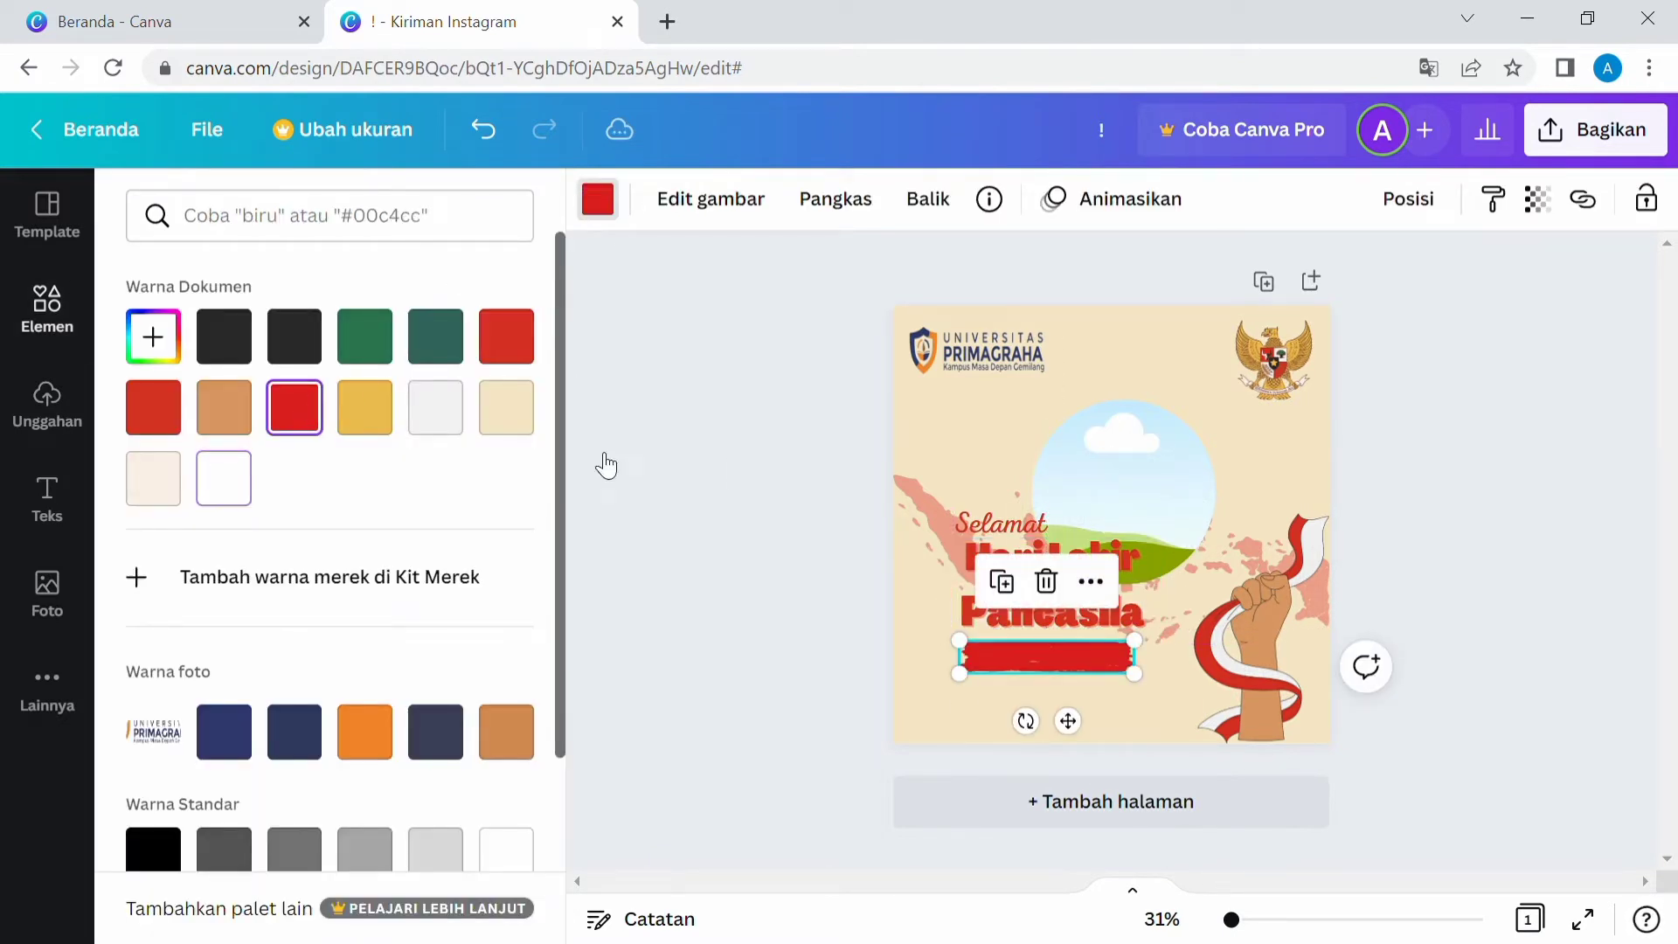
pyautogui.click(507, 337)
pyautogui.click(155, 407)
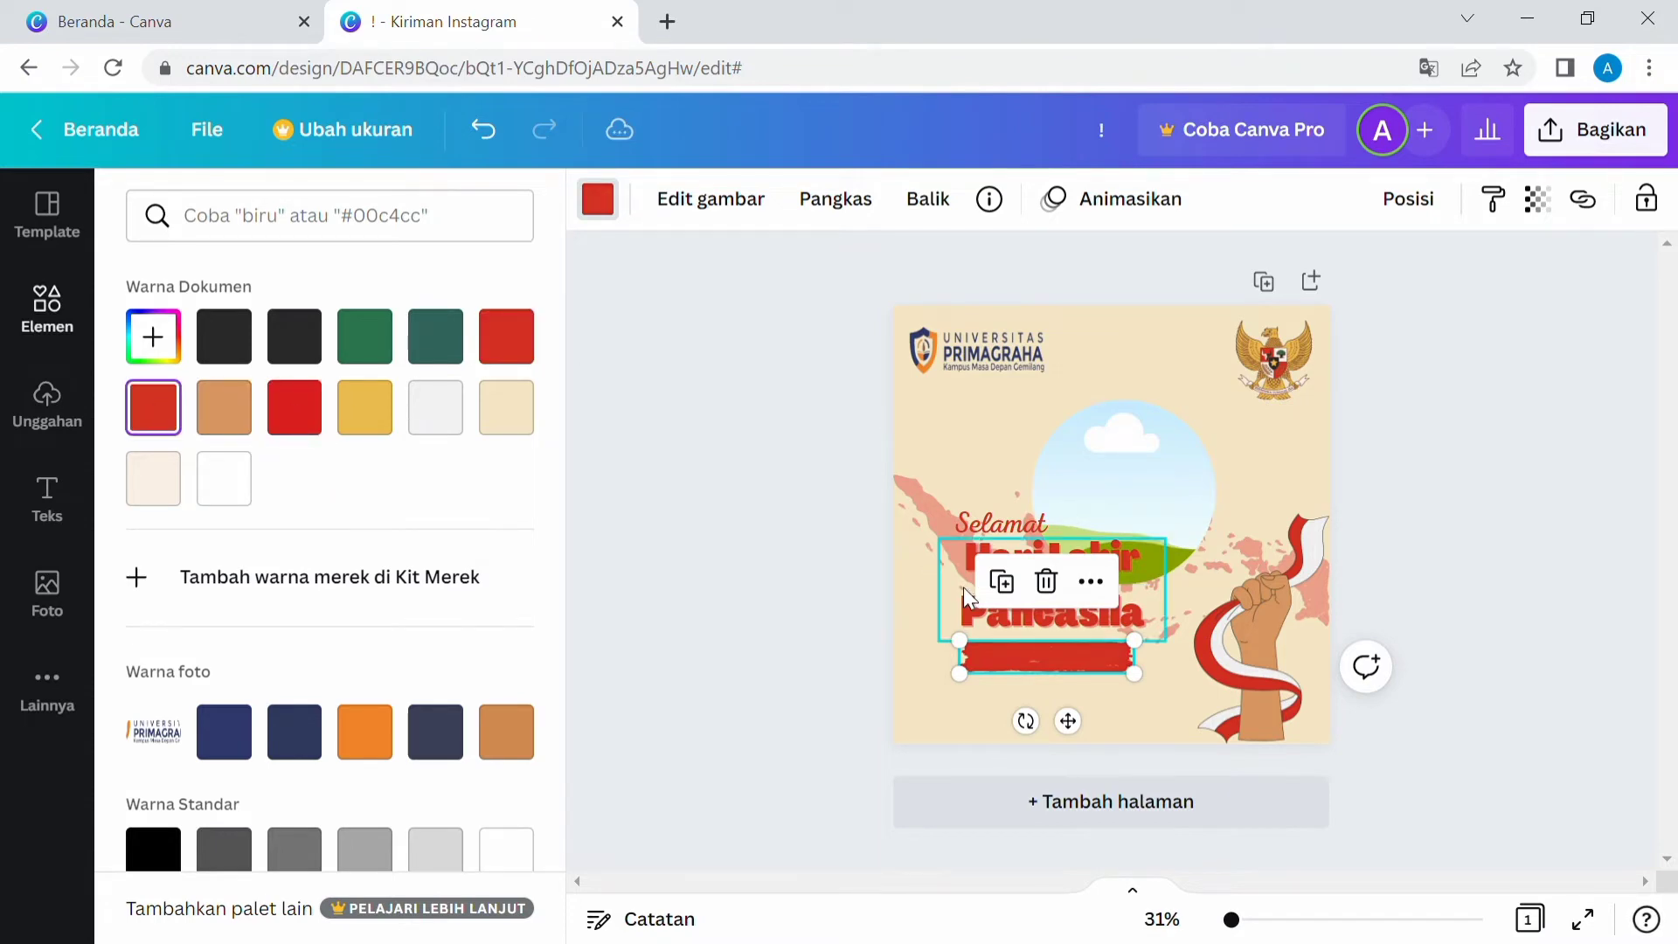
# Change the heading's text color to the brighter red swatch.
pyautogui.click(1130, 603)
pyautogui.click(996, 200)
pyautogui.click(302, 413)
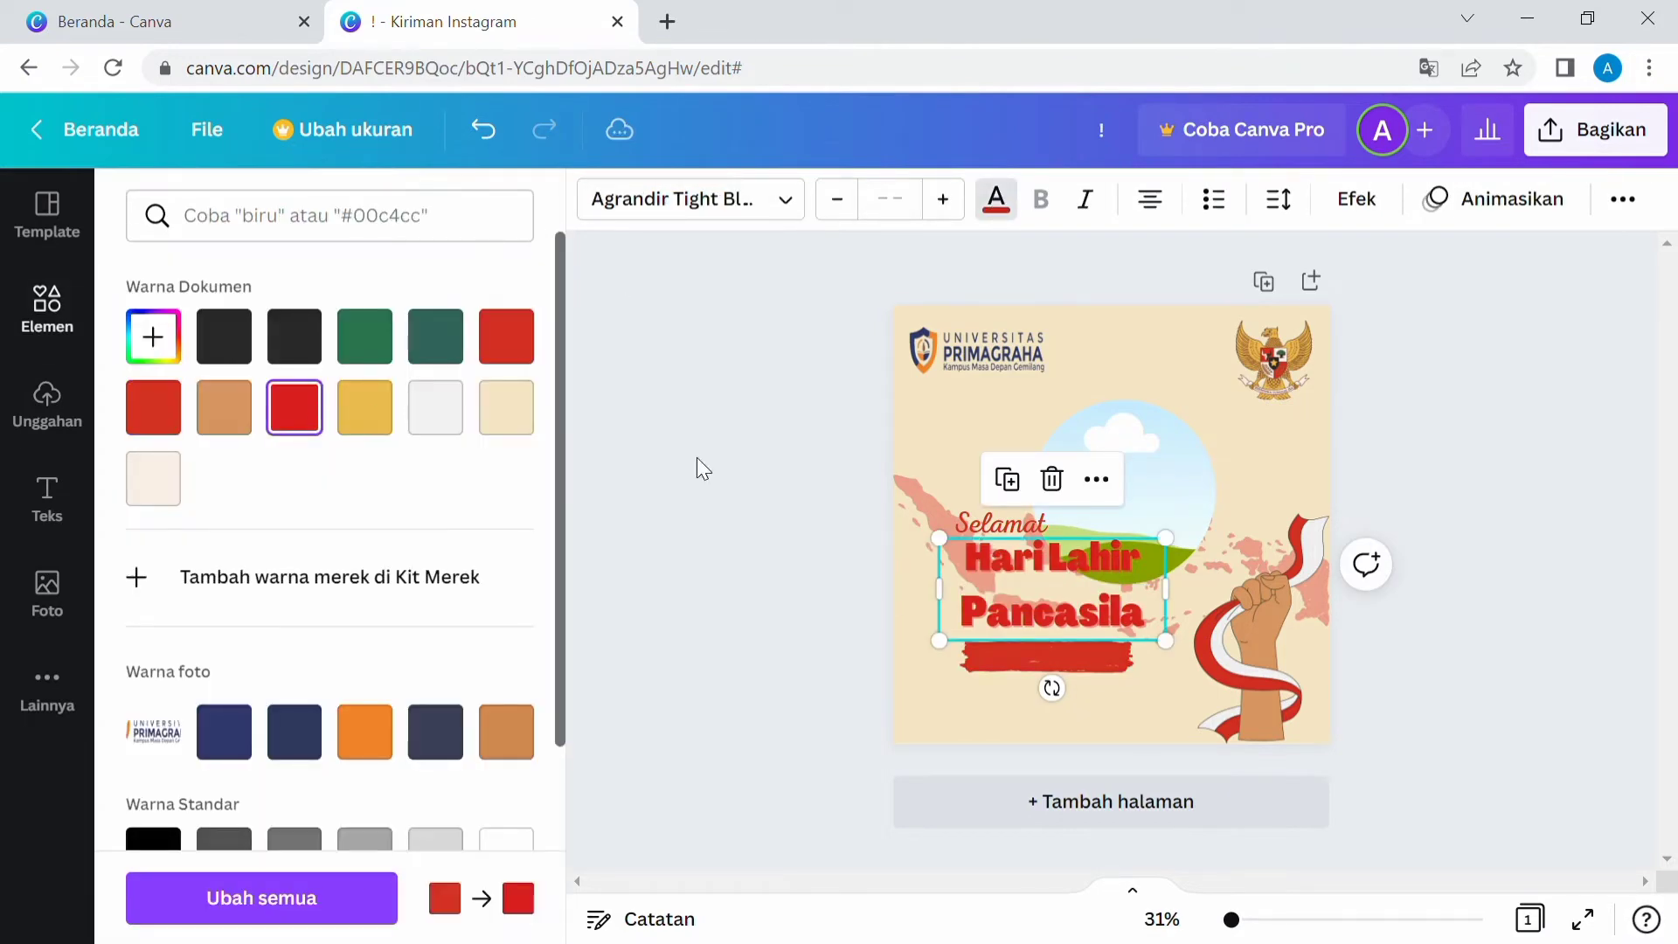
pyautogui.click(910, 579)
pyautogui.click(1078, 657)
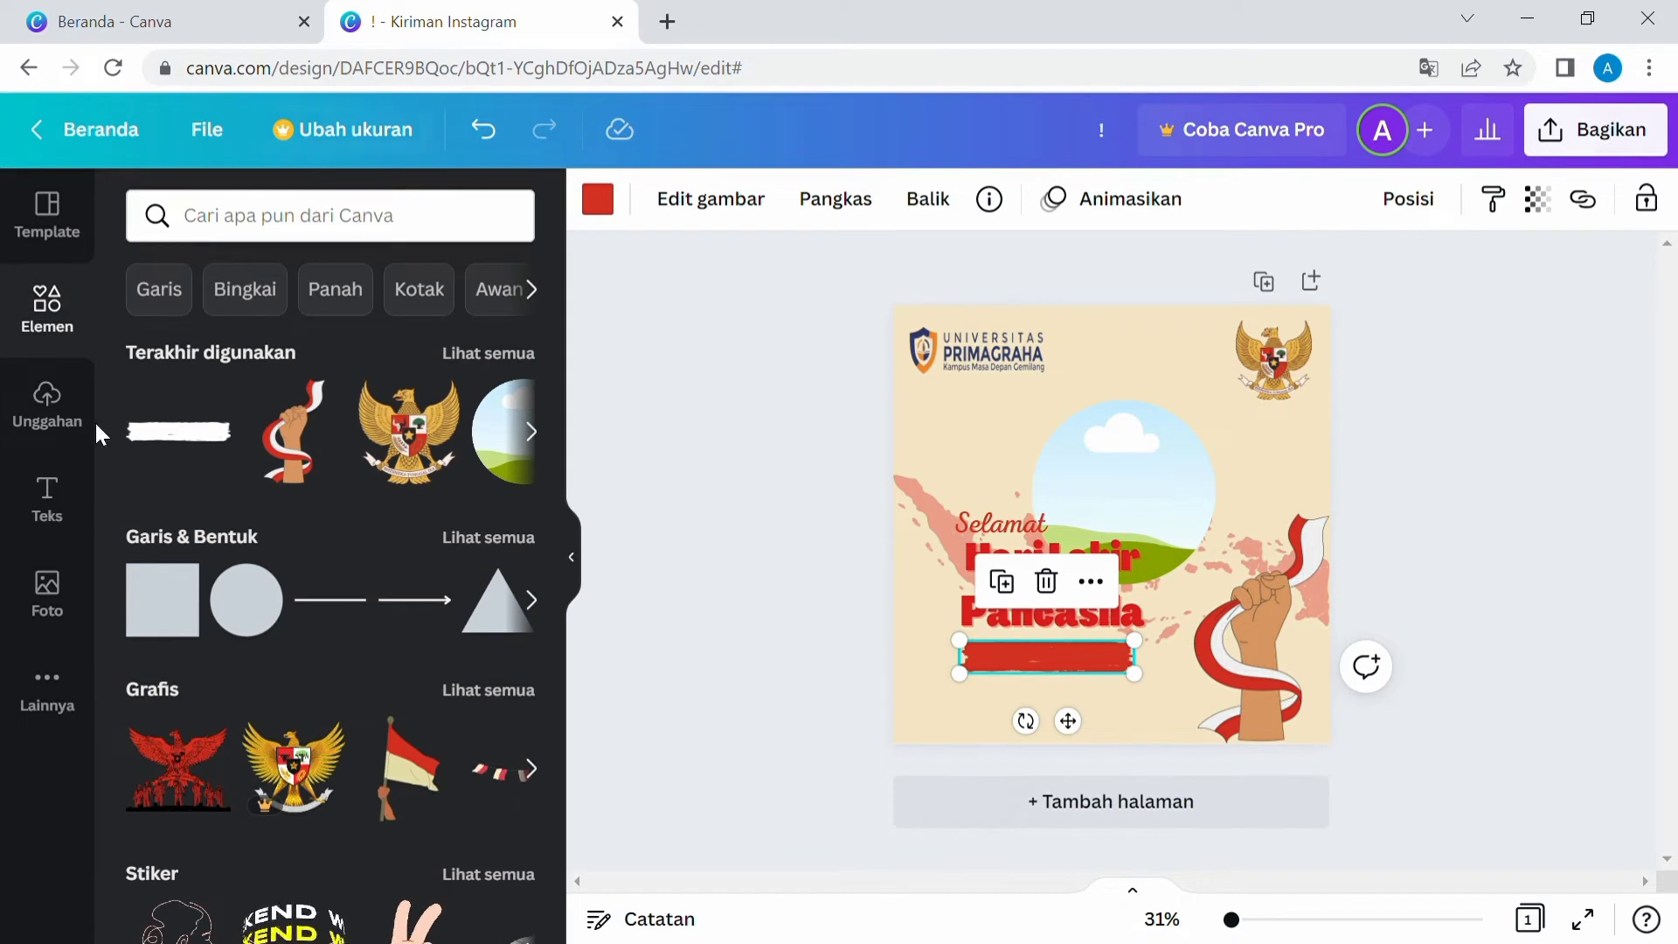
# Add a subheading text reading "01 Juni 2022" and move it onto the red brush stroke.
pyautogui.click(52, 503)
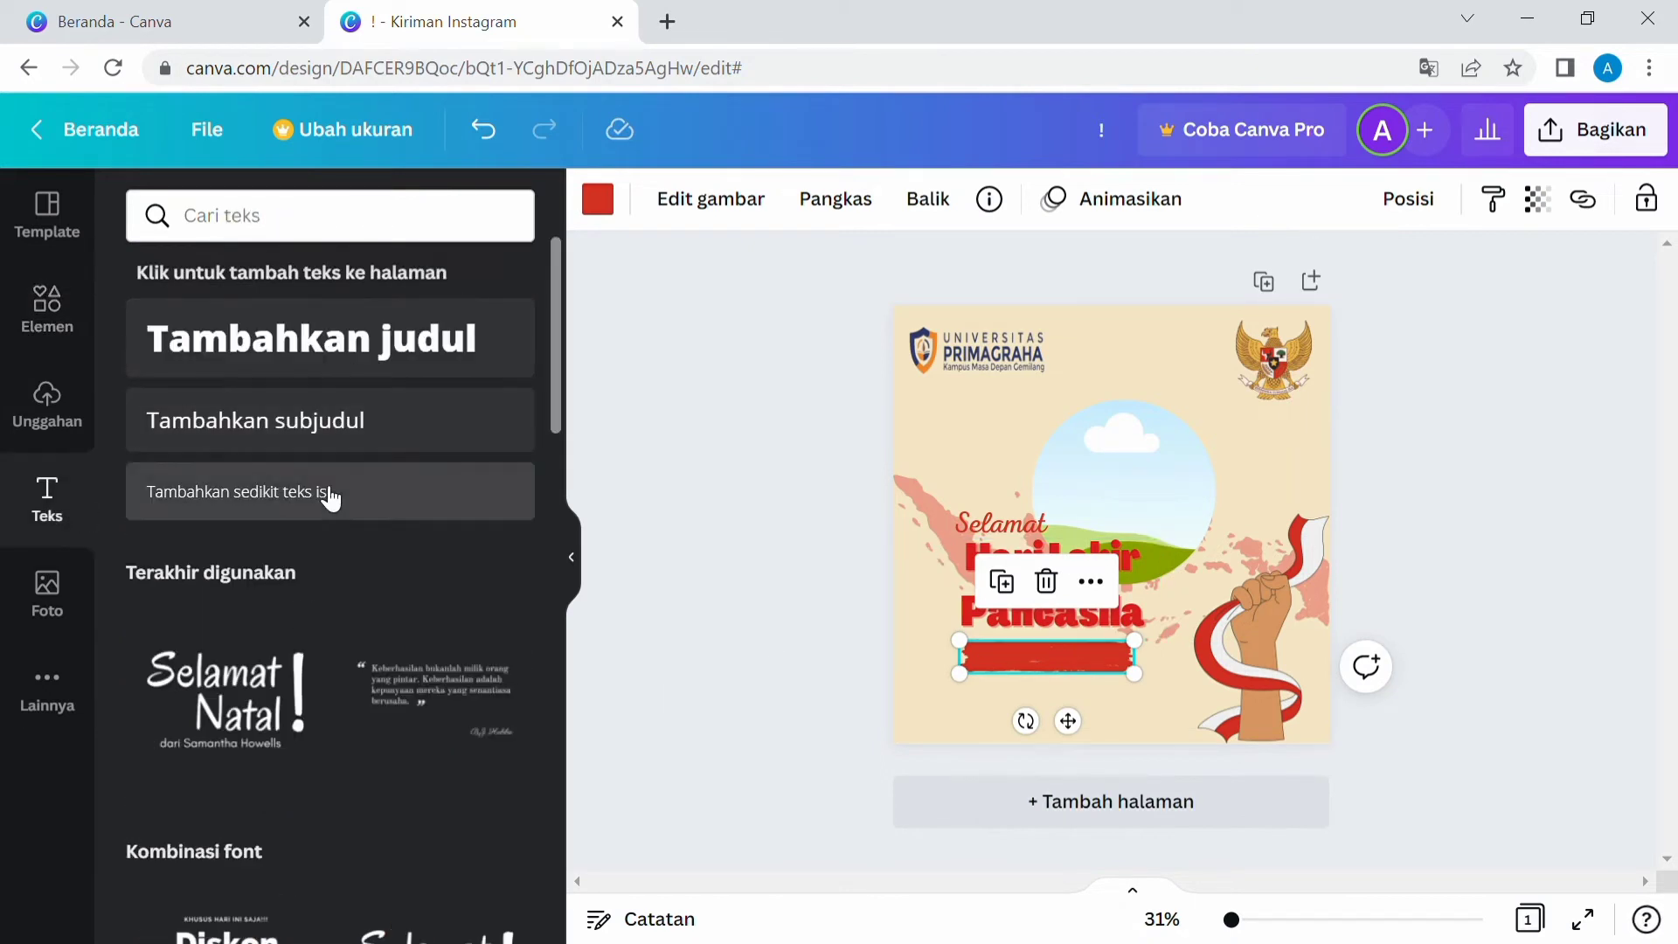
pyautogui.click(375, 452)
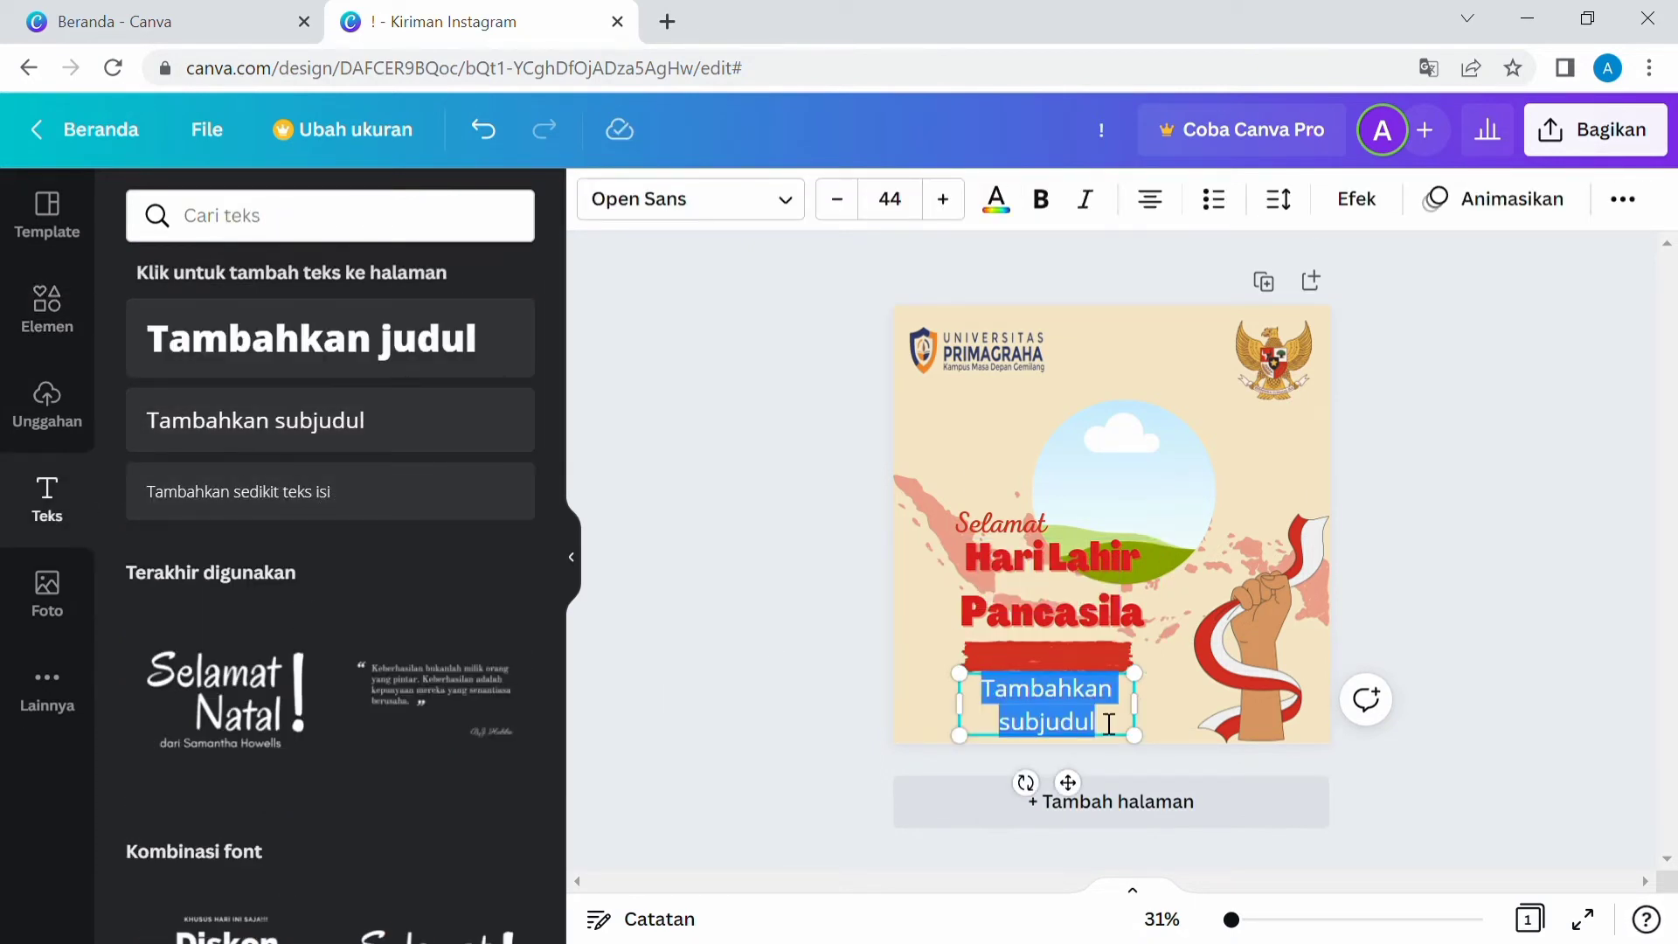
pyautogui.write('01 Juni 2022')
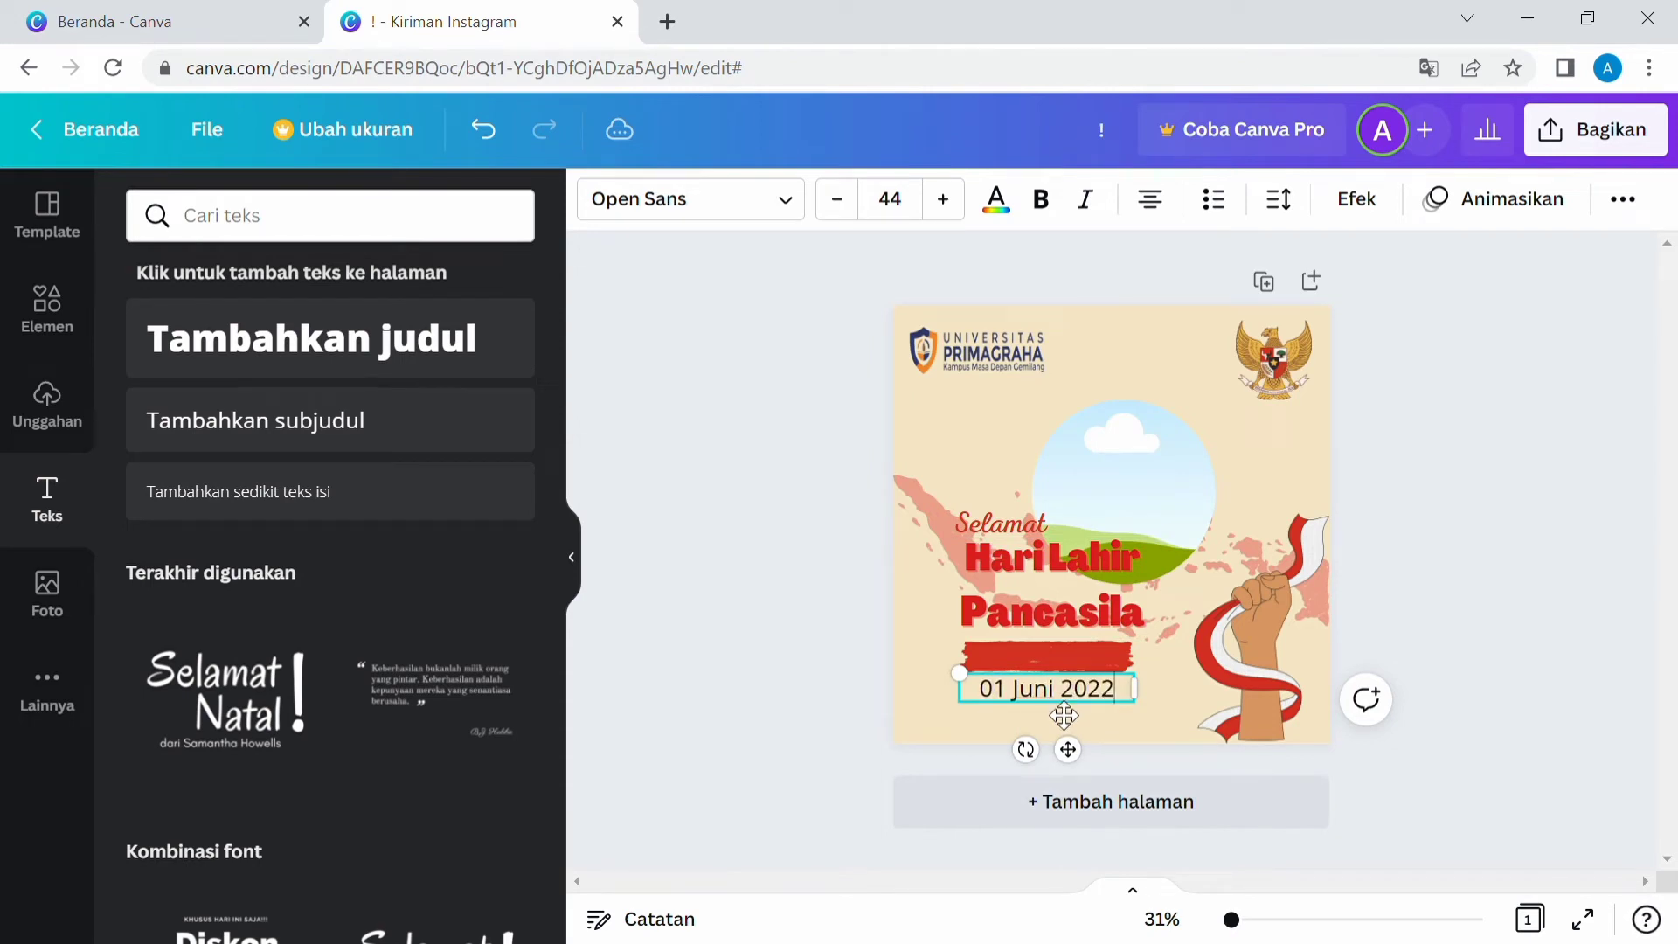
pyautogui.moveTo(1065, 716); pyautogui.dragTo(1061, 685)
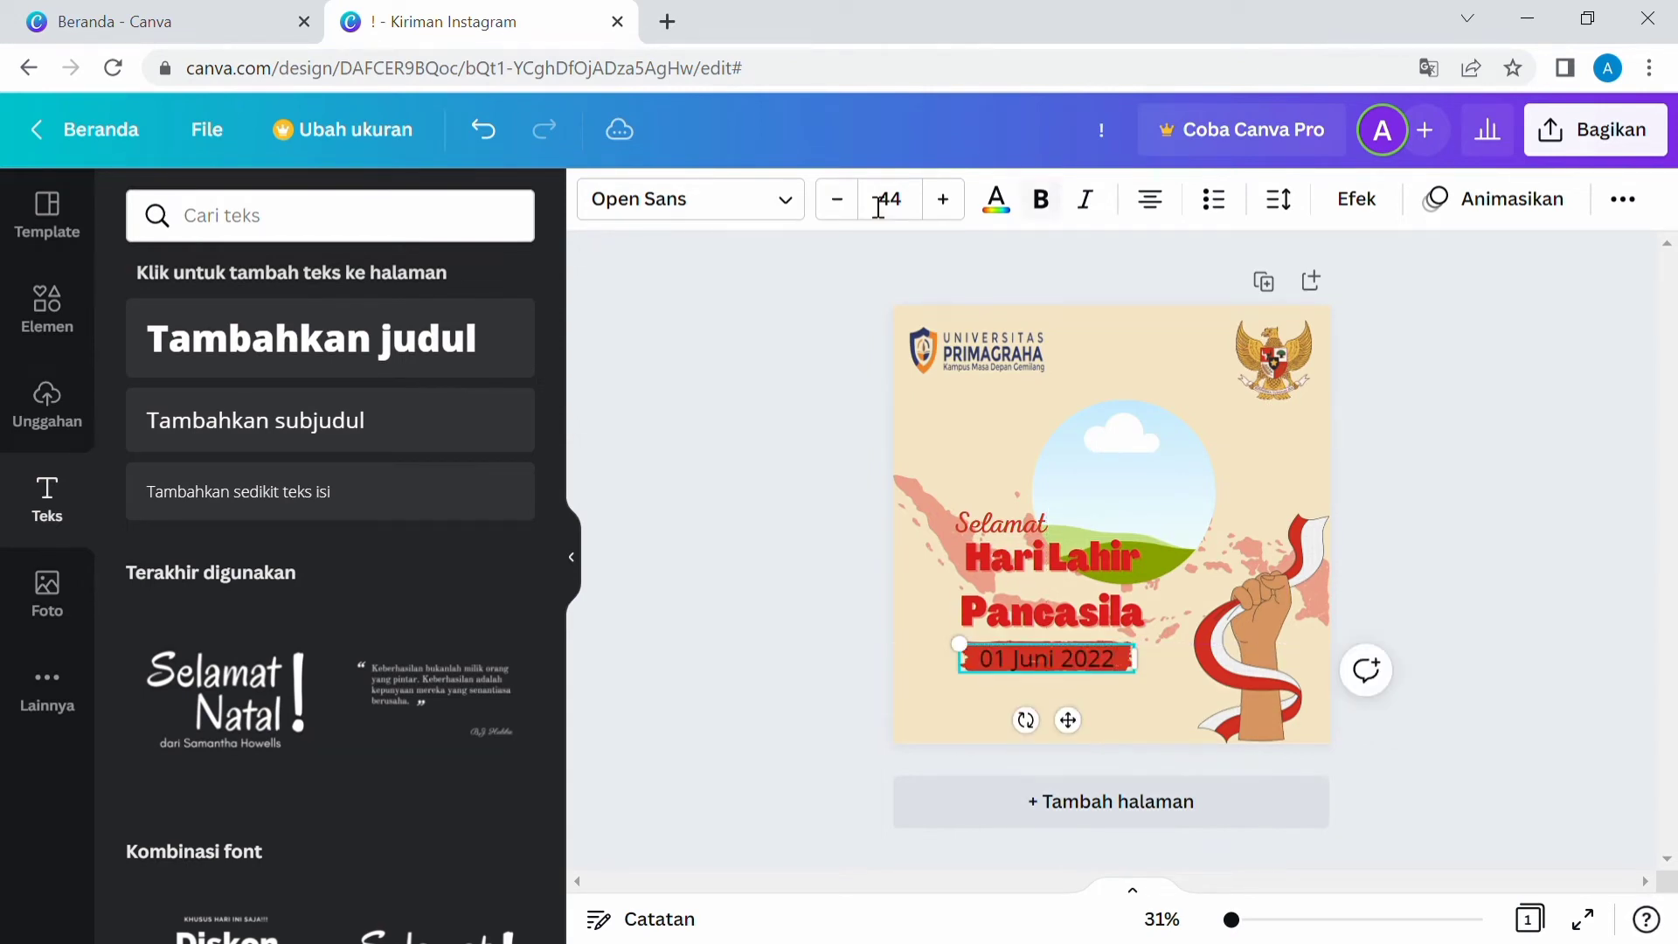
# Set the date text's font to Agrandir Narrow Medium and its color to the off-white swatch.
pyautogui.click(788, 207)
pyautogui.click(345, 348)
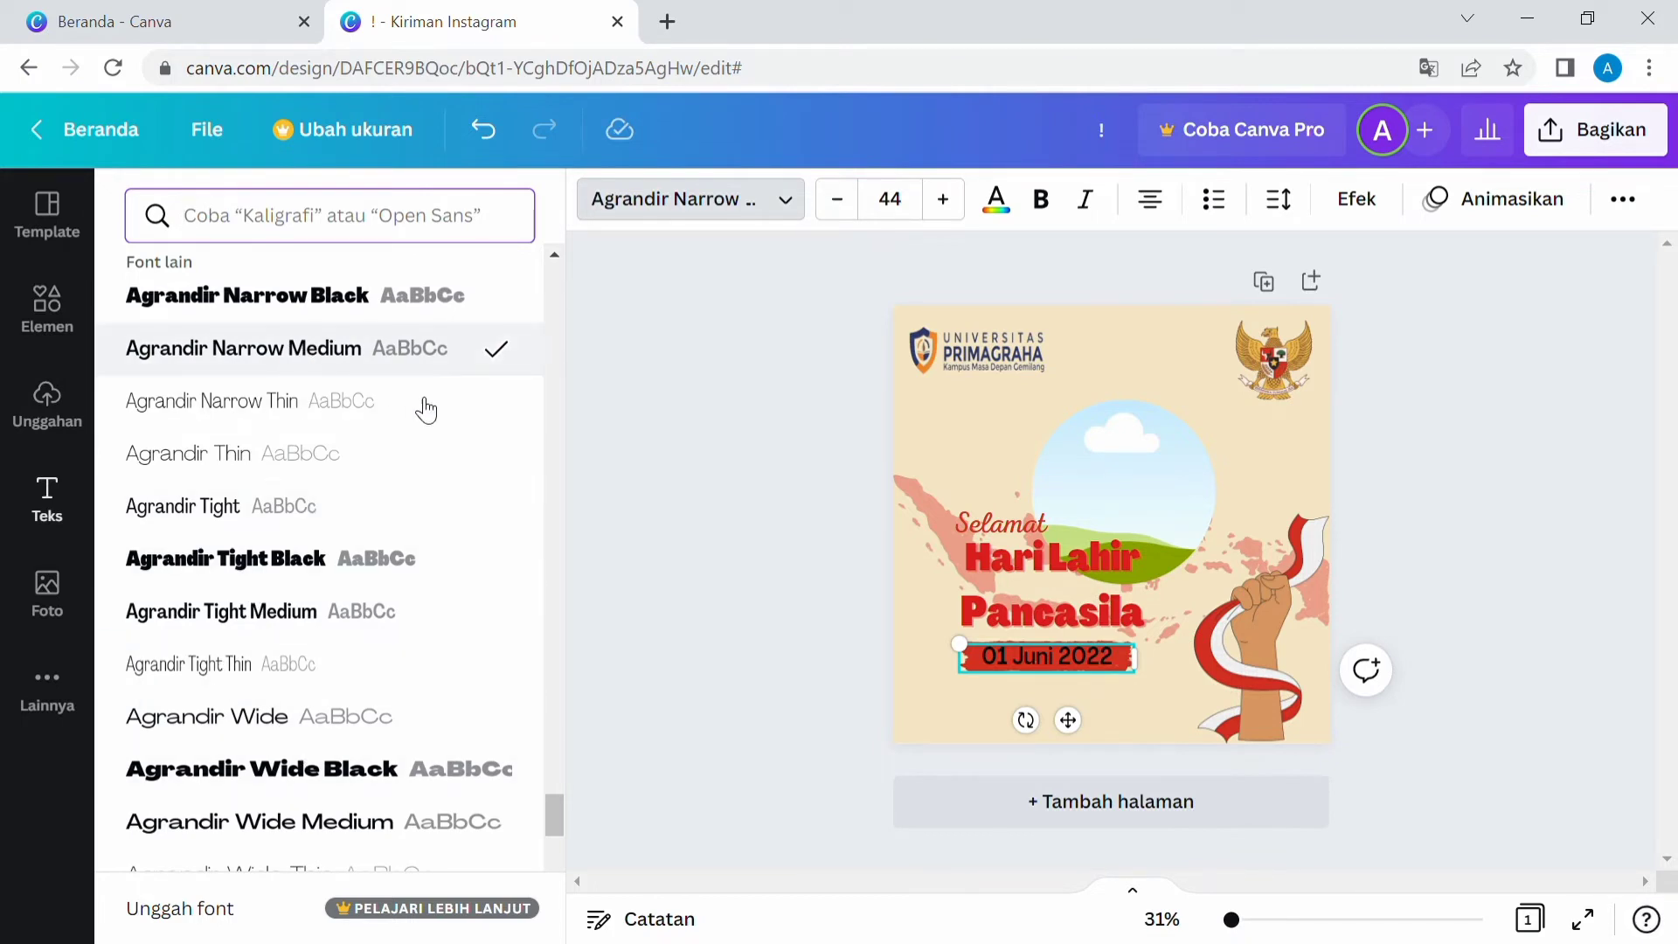
pyautogui.click(995, 199)
pyautogui.click(225, 490)
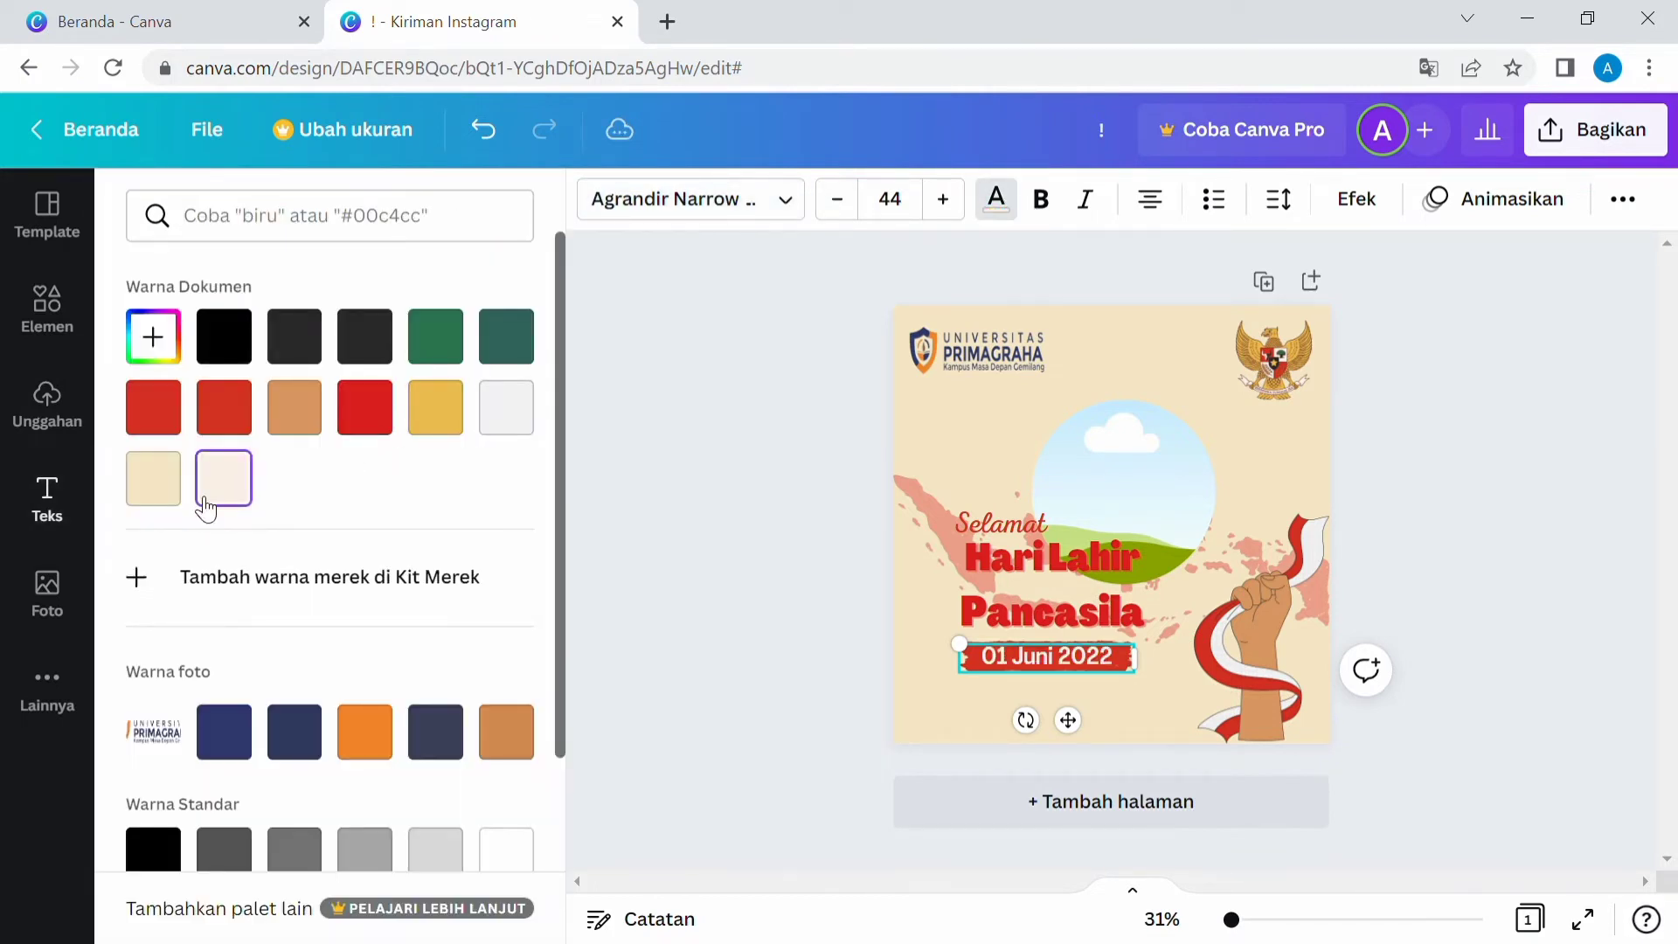
pyautogui.click(667, 659)
# Reduce the date text's font size to 40,8.
pyautogui.click(1128, 660)
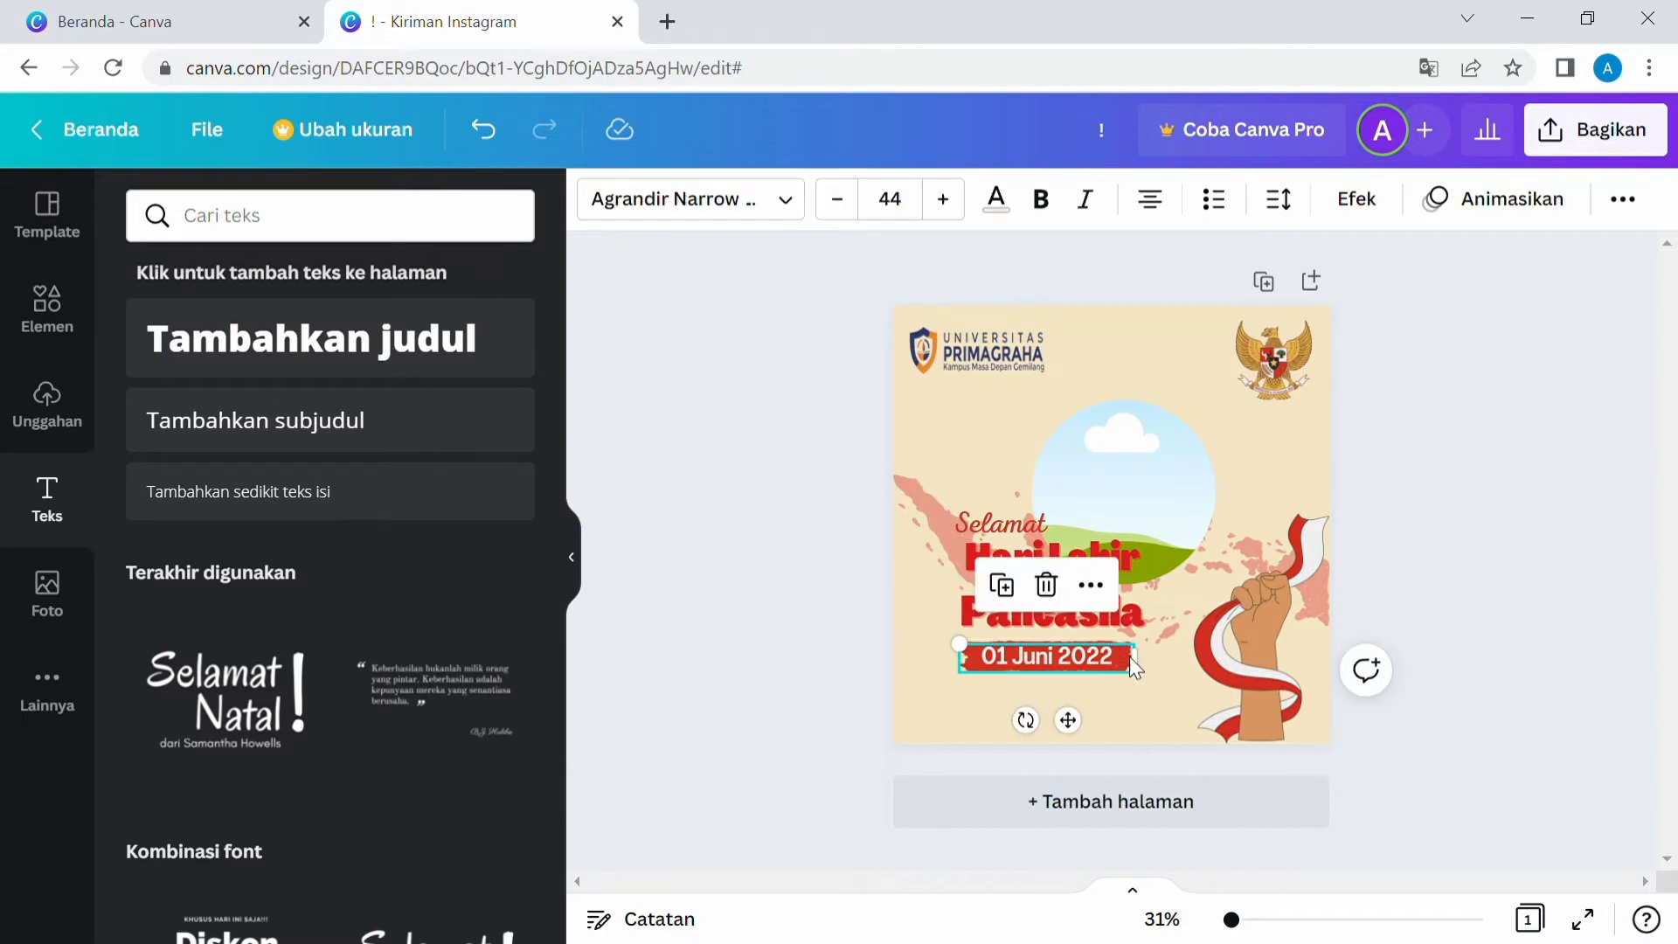
pyautogui.moveTo(978, 654)
pyautogui.mouseDown()
pyautogui.moveTo(996, 660)
pyautogui.moveTo(977, 662)
pyautogui.mouseUp()
pyautogui.click(838, 201)
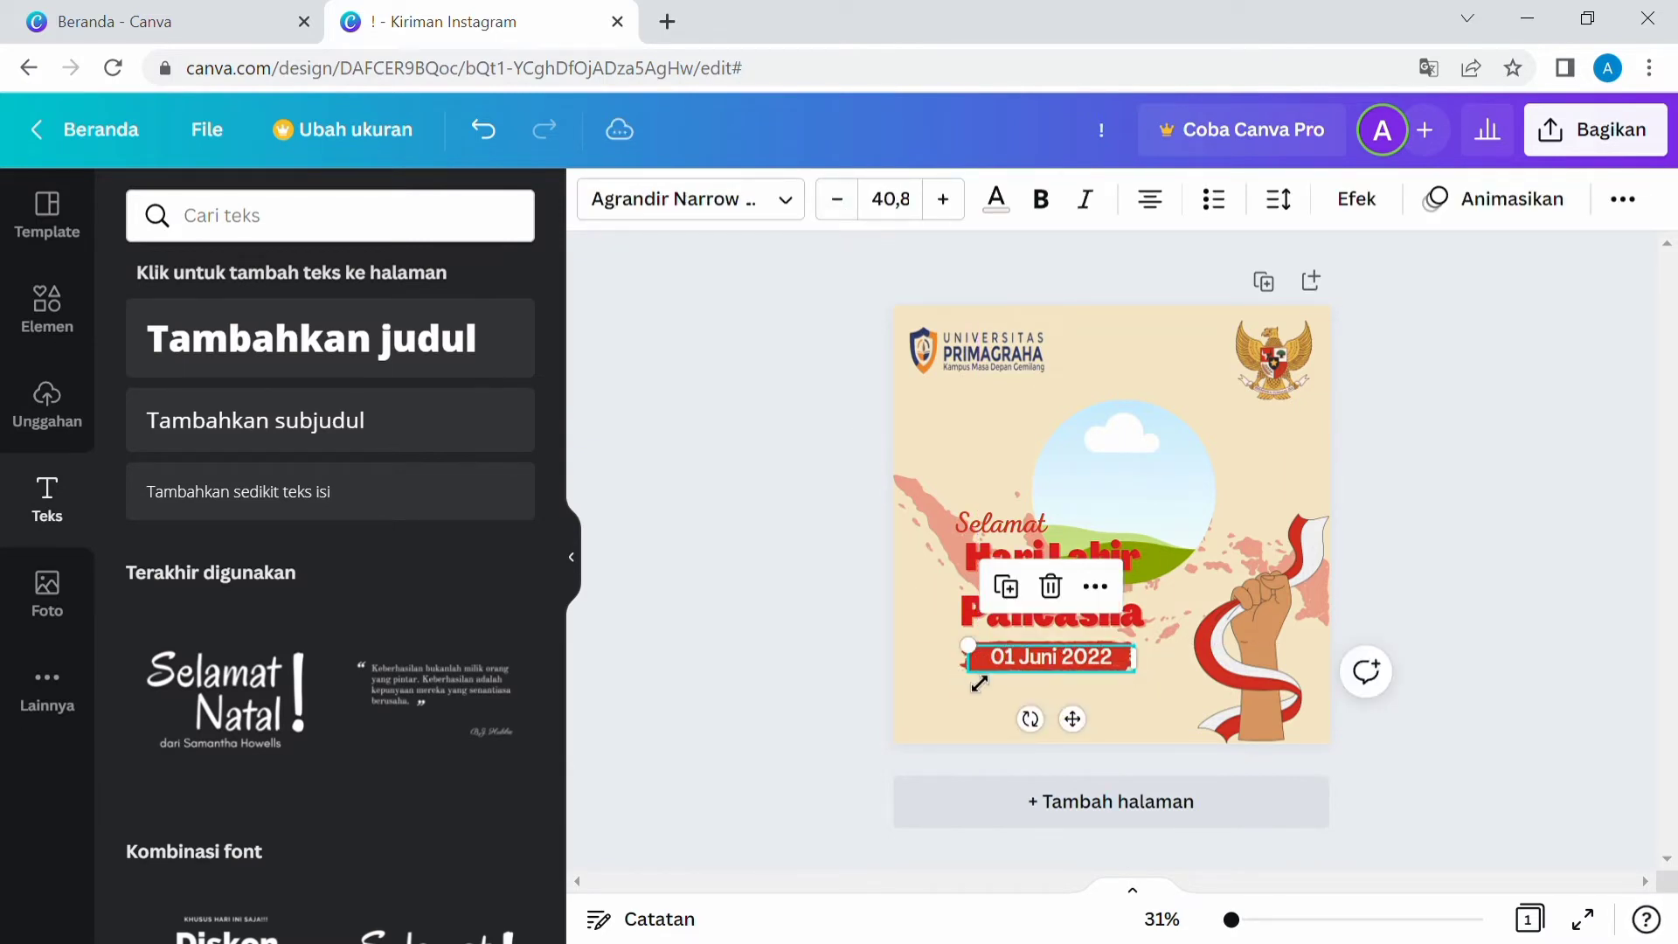
# Reposition the date text so it sits centered on the red brush stroke.
pyautogui.click(965, 713)
pyautogui.moveTo(1073, 655)
pyautogui.mouseDown()
pyautogui.moveTo(1072, 682)
pyautogui.moveTo(1133, 679)
pyautogui.moveTo(1102, 662)
pyautogui.moveTo(1095, 683)
pyautogui.mouseUp()
pyautogui.click(1090, 656)
pyautogui.click(1298, 456)
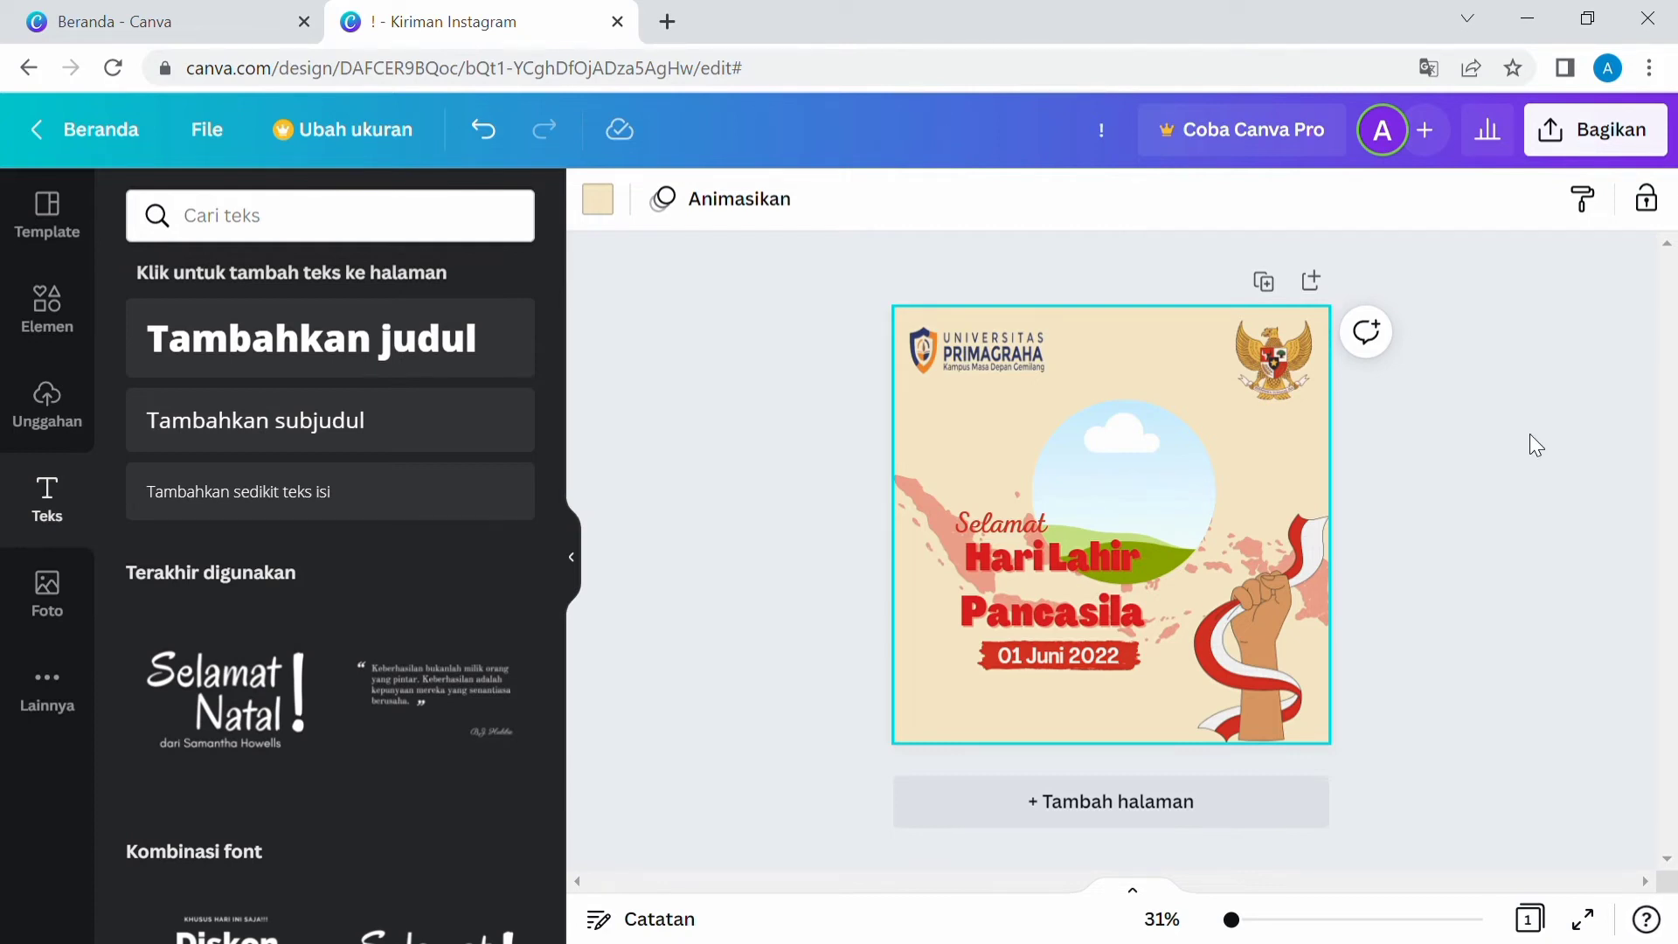
pyautogui.moveTo(1046, 670); pyautogui.dragTo(1034, 698)
pyautogui.moveTo(1057, 664); pyautogui.dragTo(1047, 679)
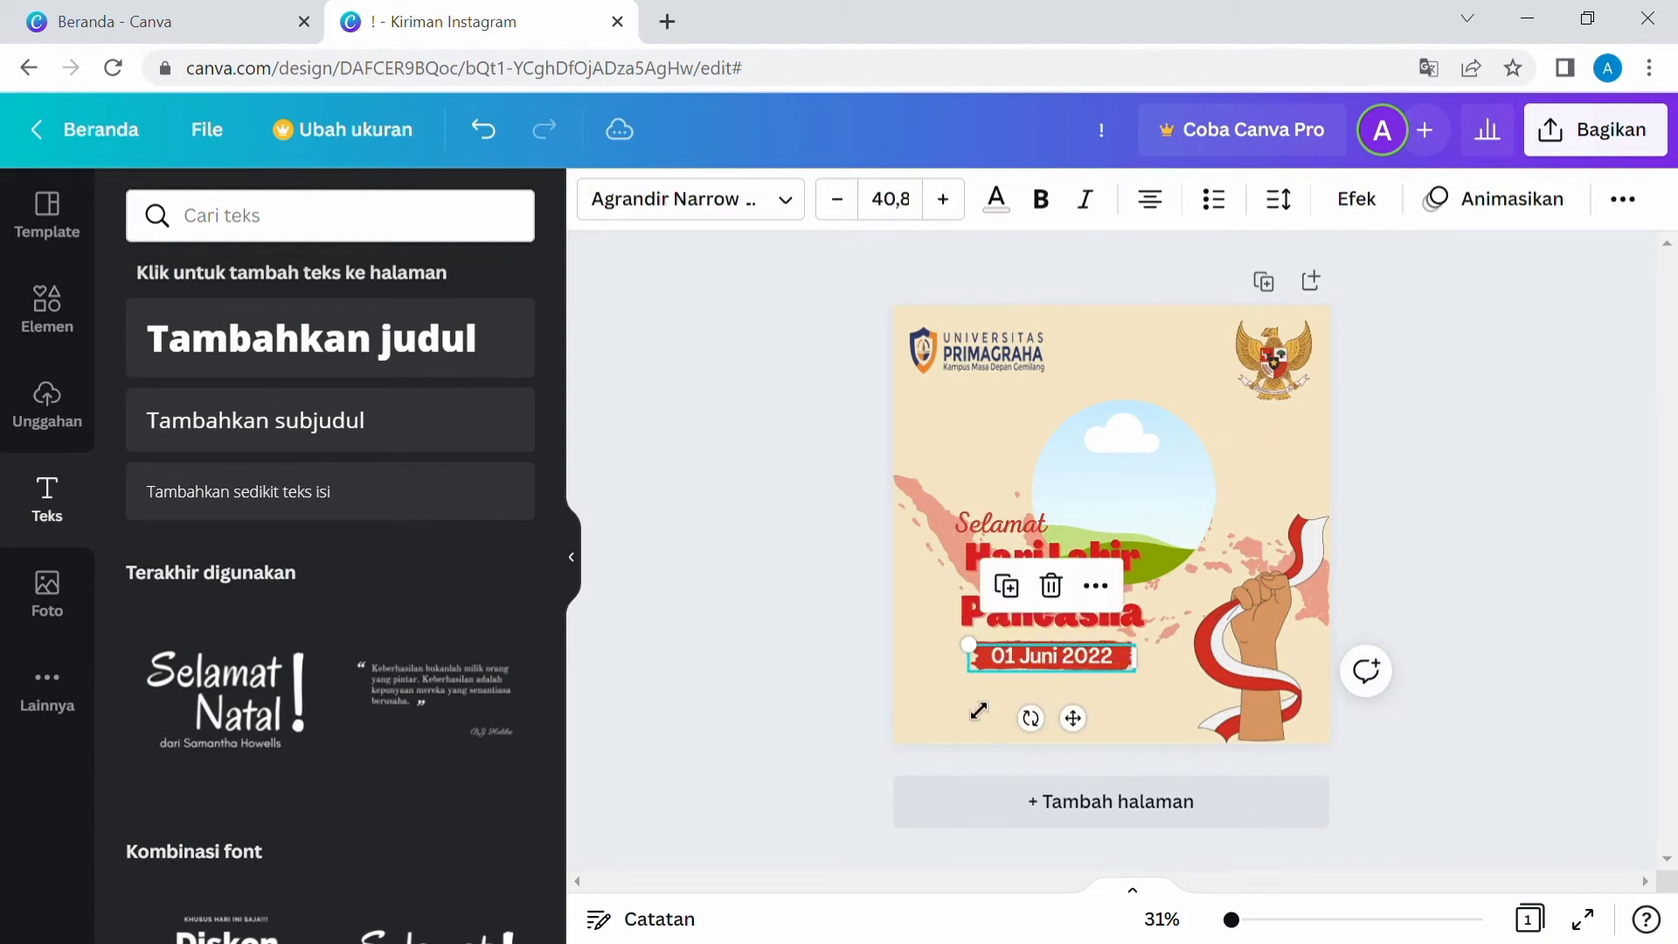
pyautogui.click(909, 700)
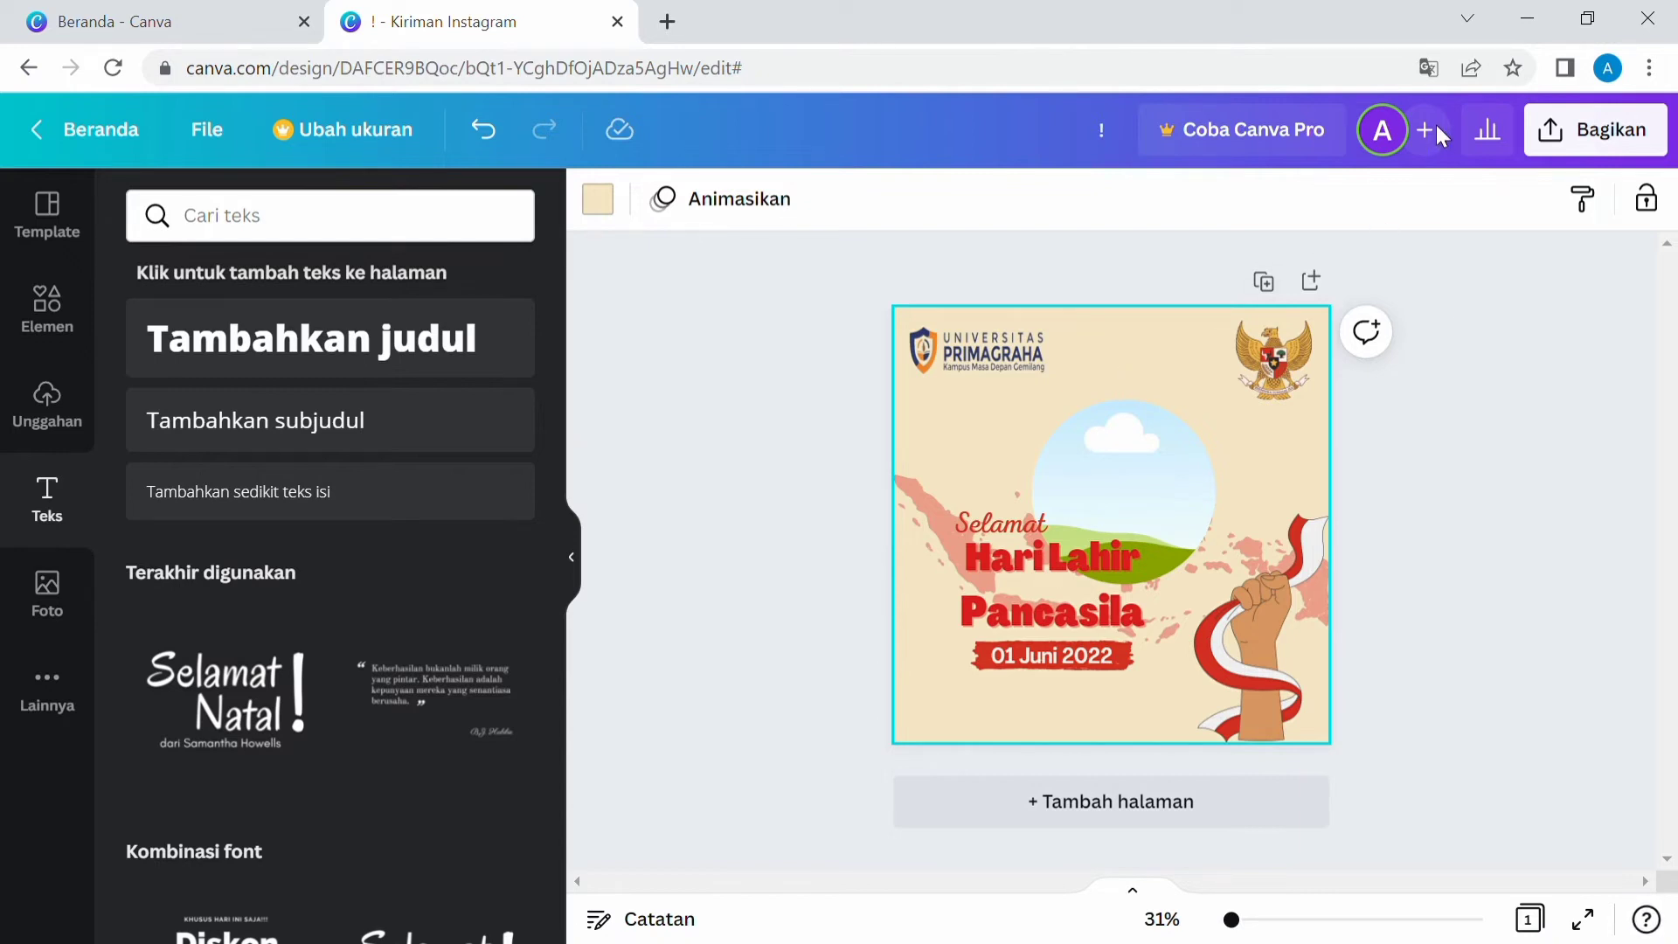
# Download the finished design as a PNG file.
pyautogui.click(1515, 570)
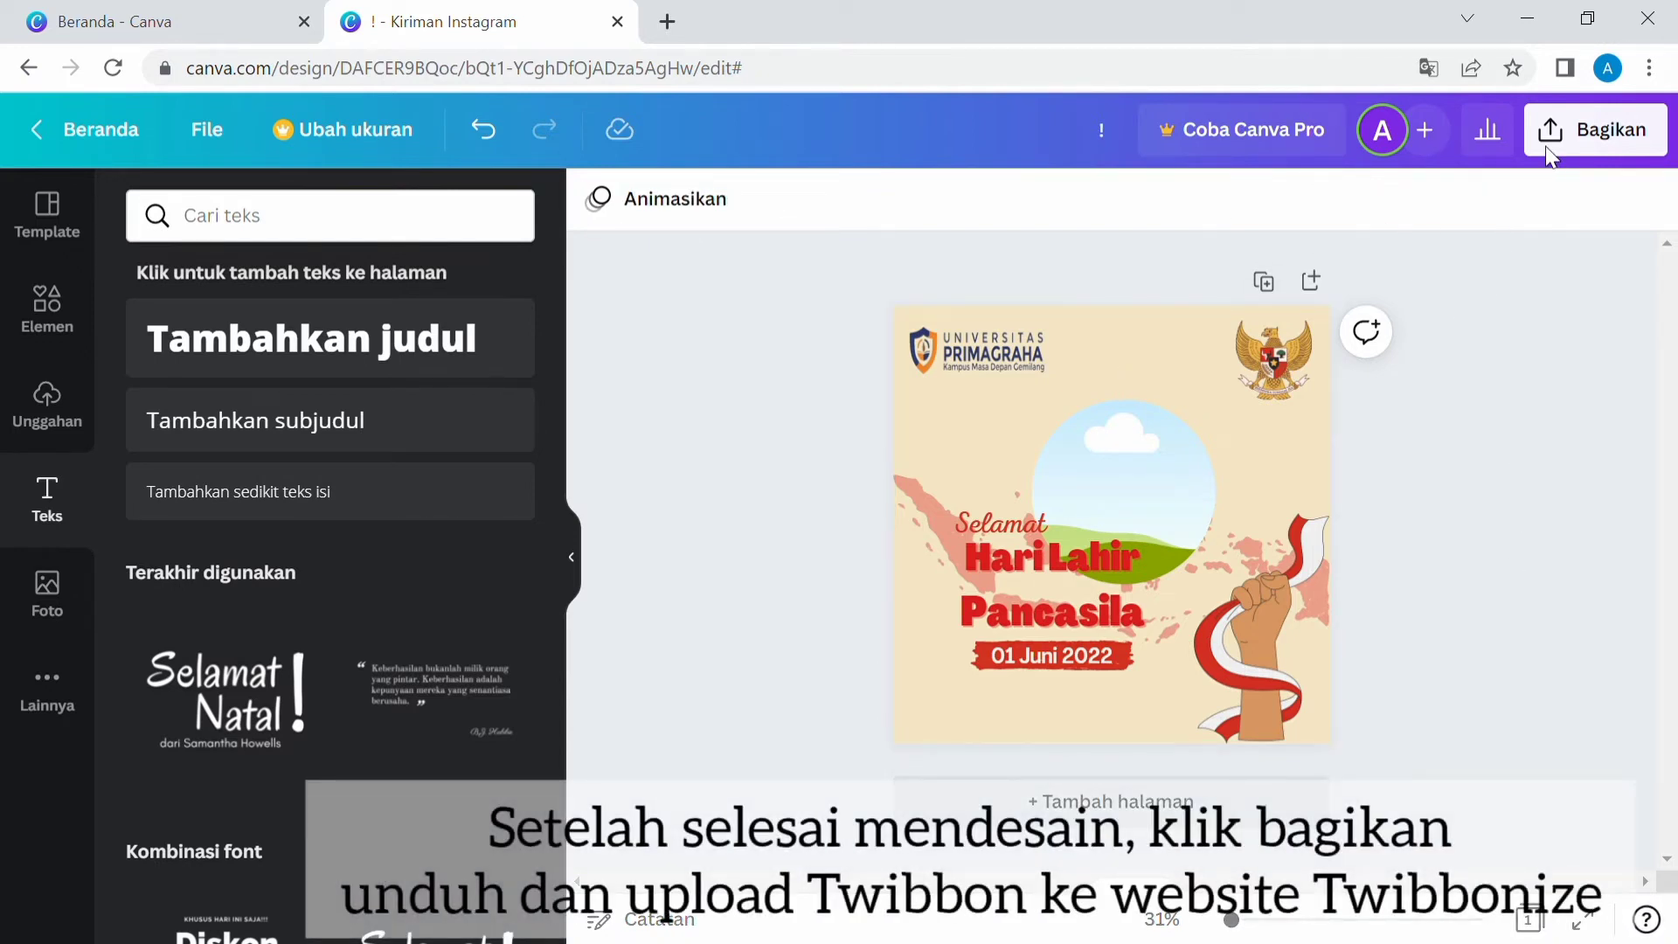
pyautogui.click(1599, 131)
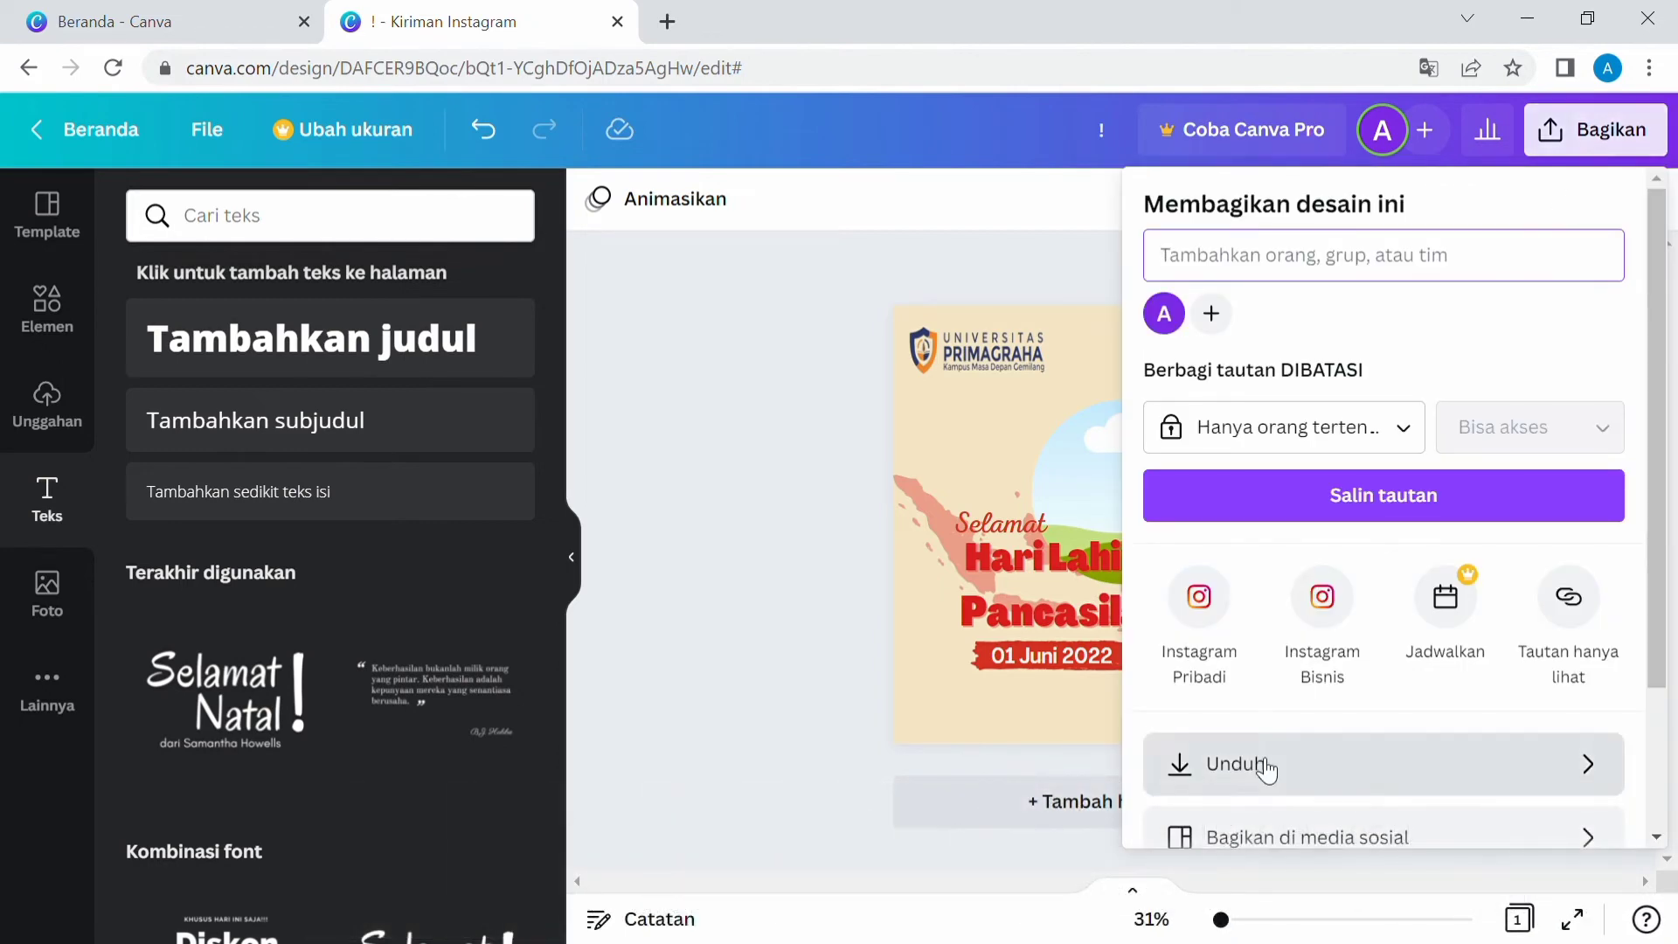
pyautogui.click(1259, 763)
pyautogui.click(1369, 670)
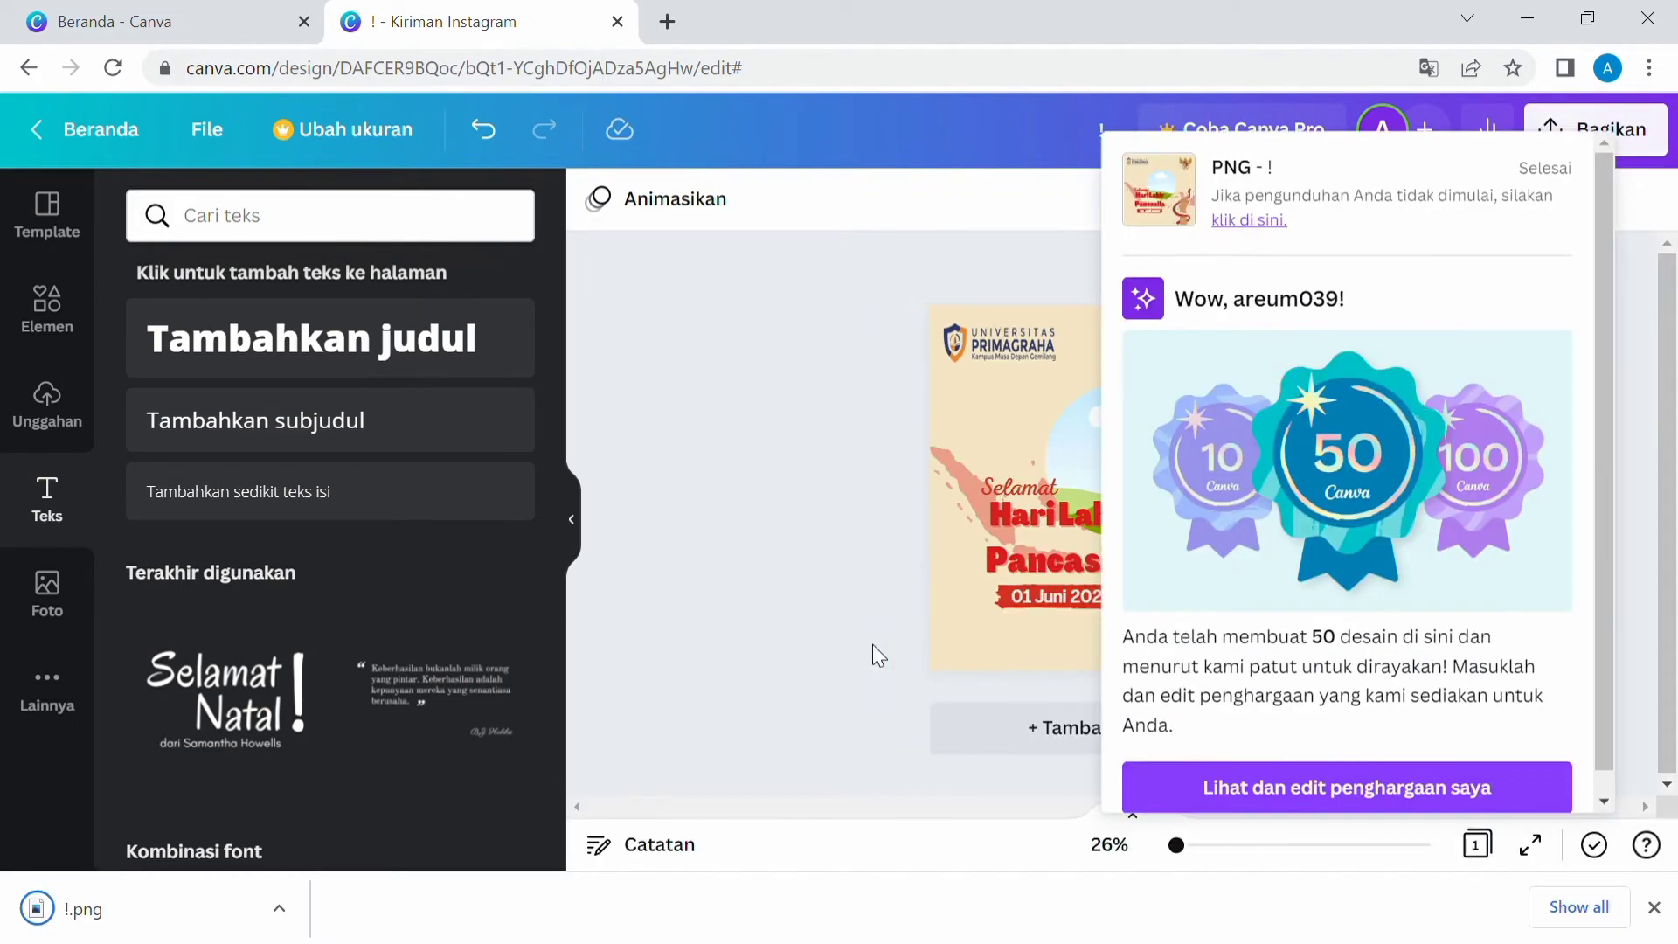
pyautogui.click(826, 640)
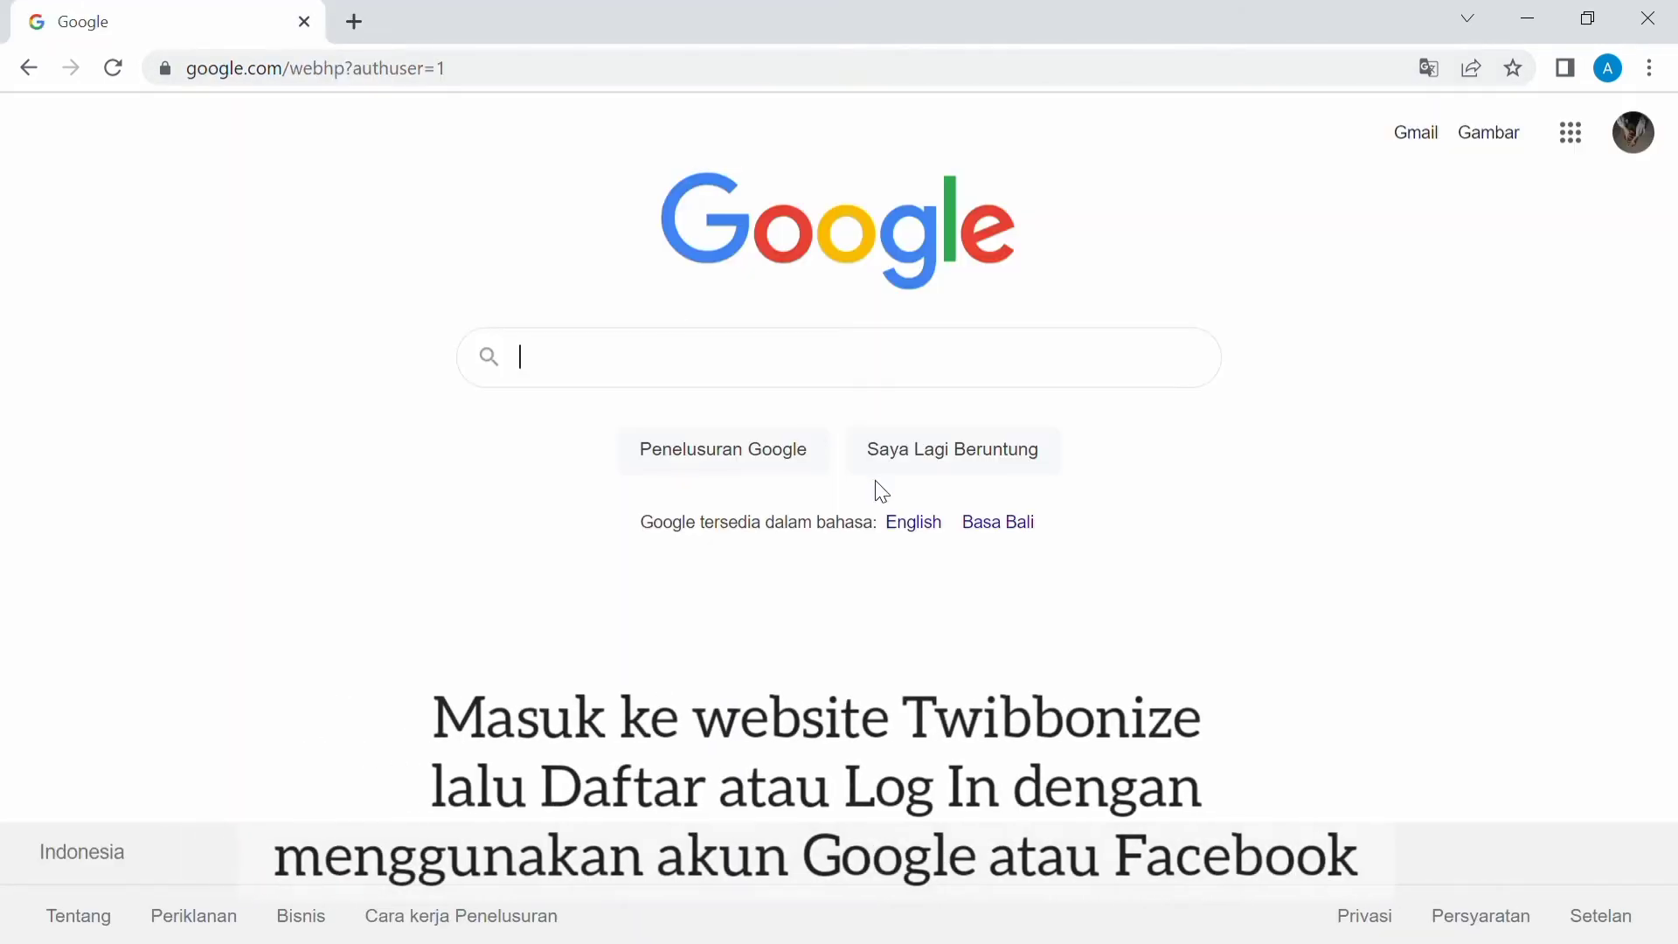
# Search the web for twibbonize and open the Twibbonize website.
pyautogui.write('tw')
pyautogui.click(787, 410)
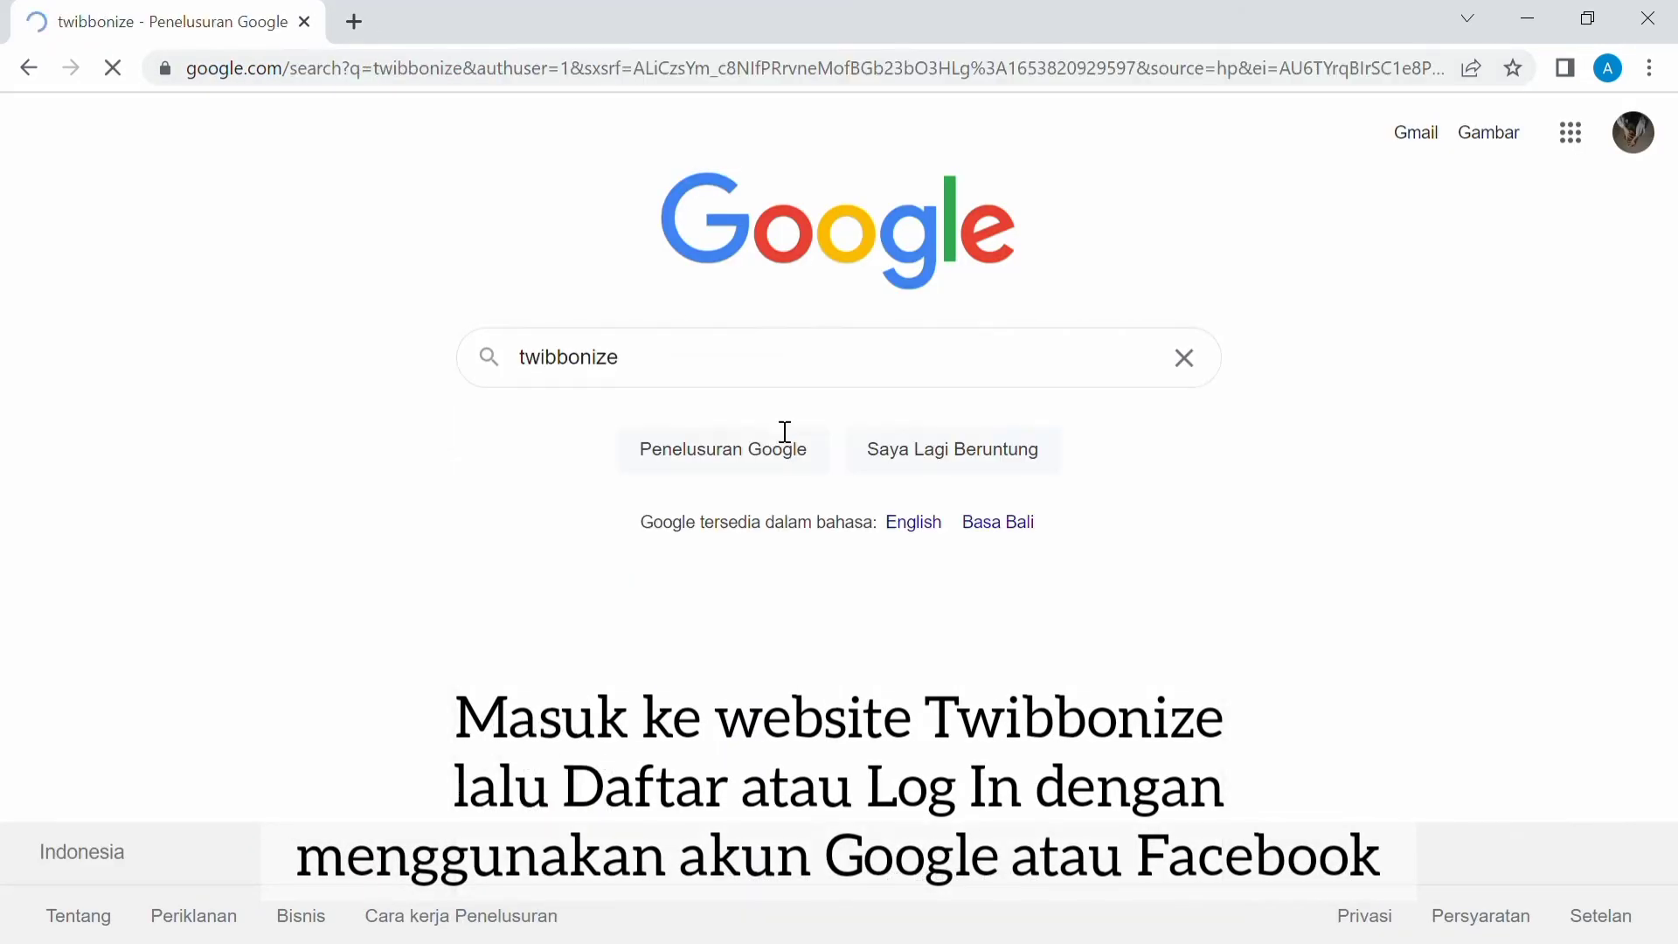
pyautogui.click(224, 404)
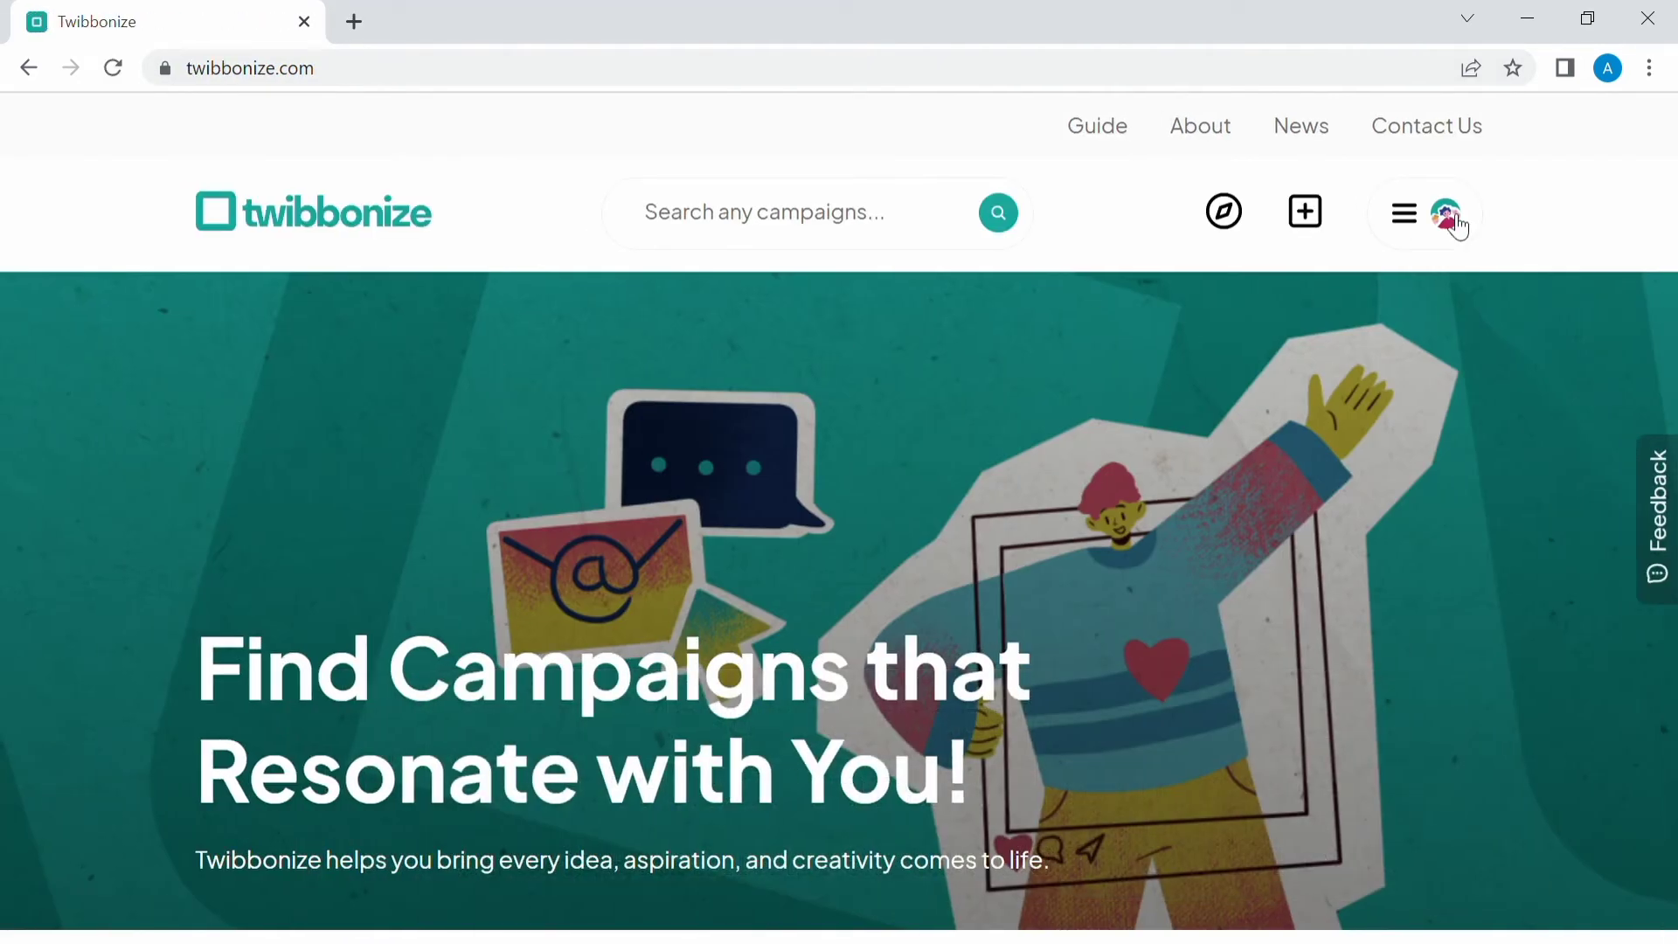
# Start a new Twibbonize campaign titled "Selamat Hari Lahir Pancasila".
pyautogui.click(1453, 220)
pyautogui.click(1295, 211)
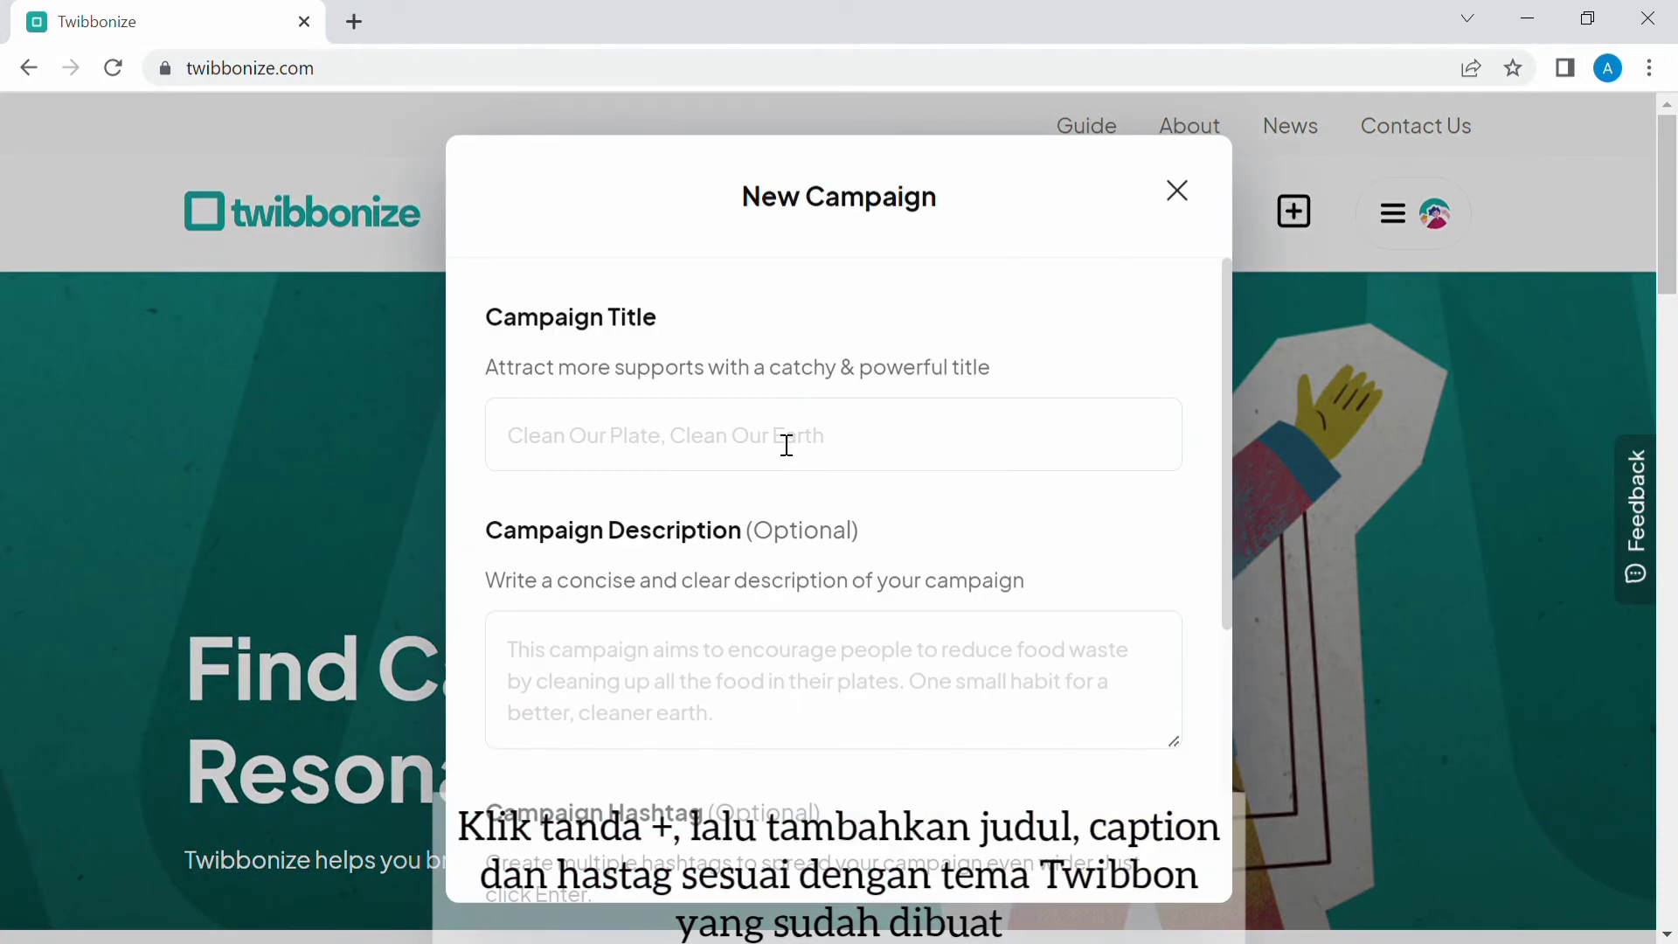
pyautogui.write('Selamat Hari Lahir P')
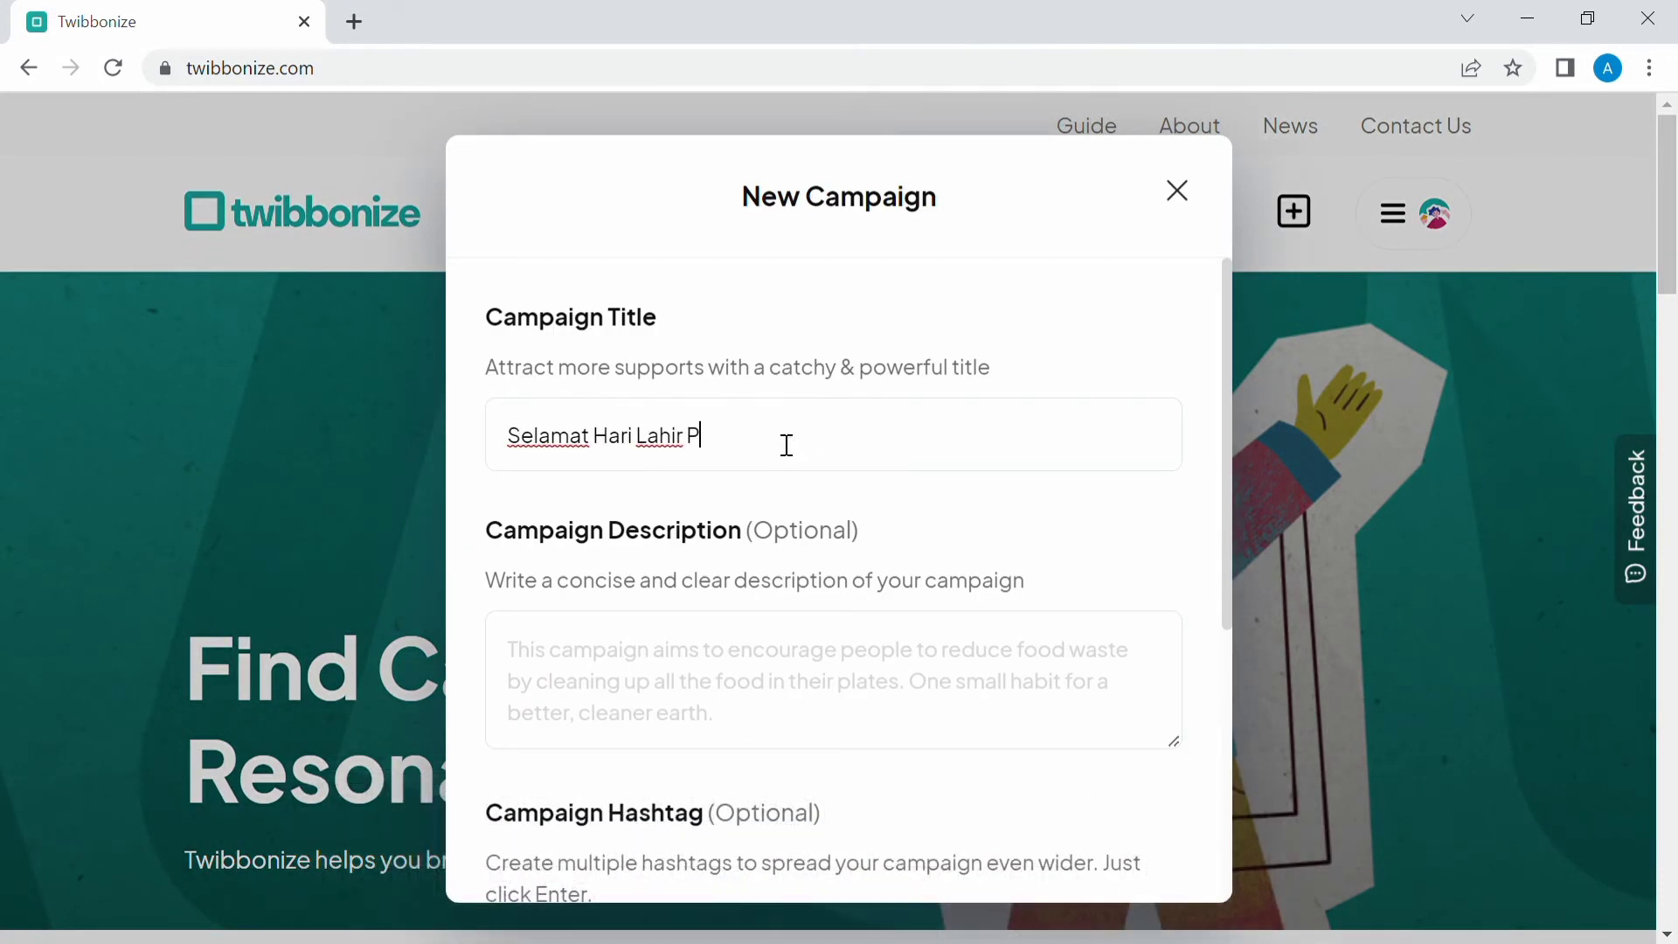
pyautogui.write('ancasila')
# Write the campaign description about Indonesia's diverse tribes, cultures, languages and religions united by Pancasila.
pyautogui.click(598, 674)
pyautogui.write('Indonesia terdi')
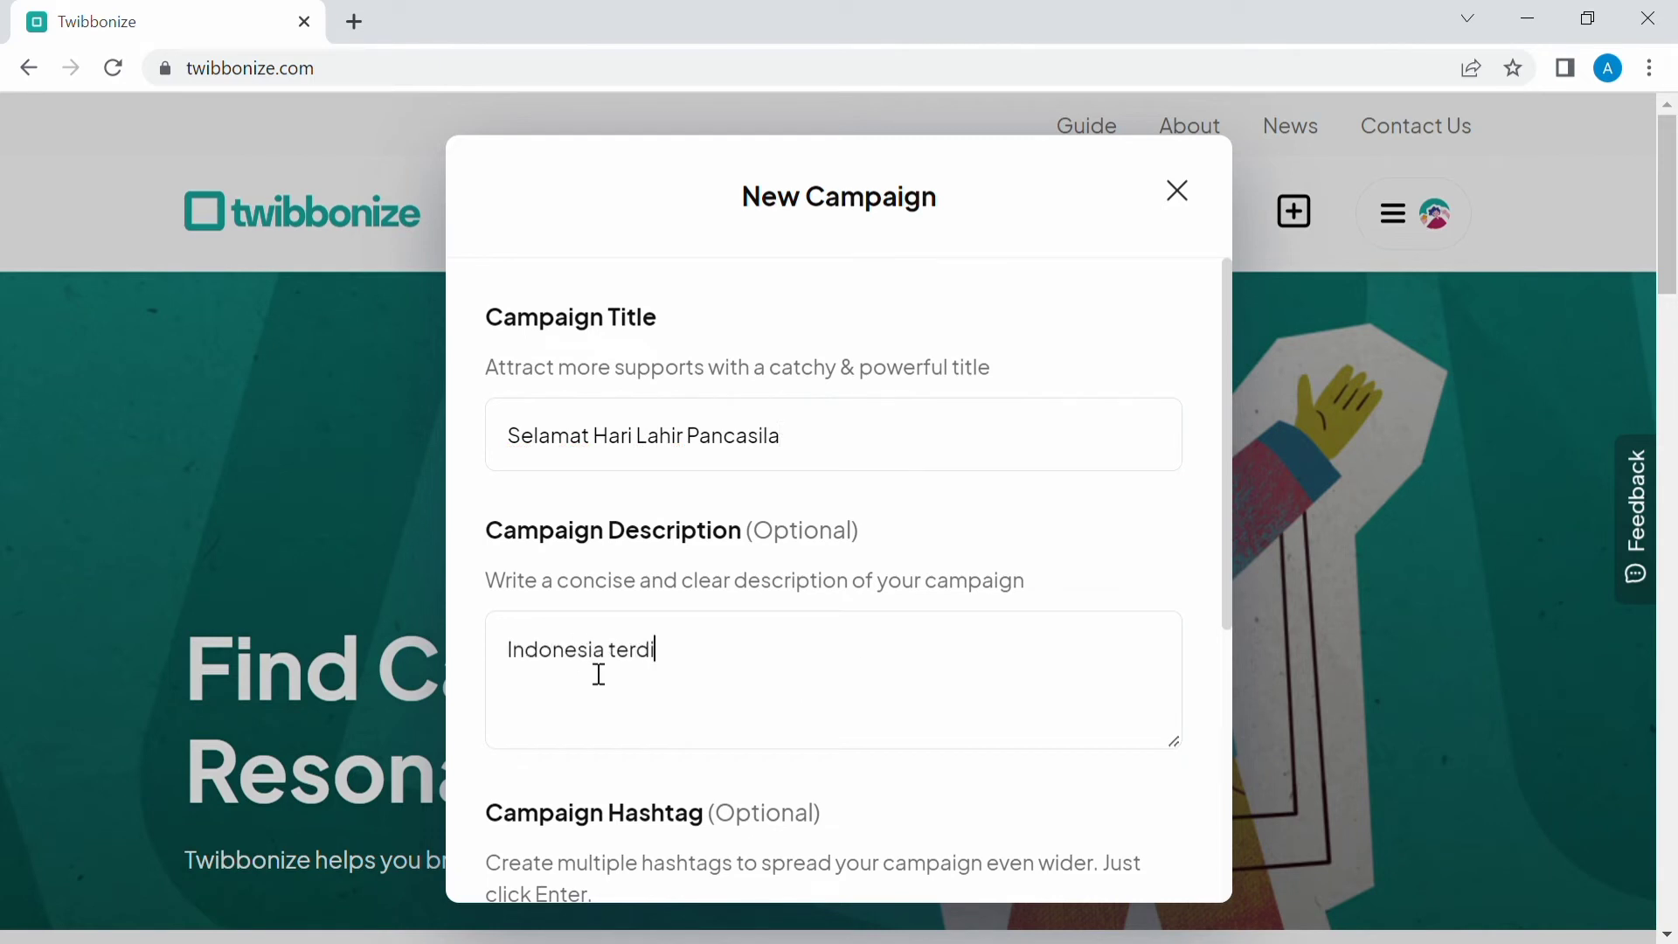
pyautogui.write('r')
pyautogui.hotkey('ctrl', 'a')
pyautogui.write('Negara Indonesisa')
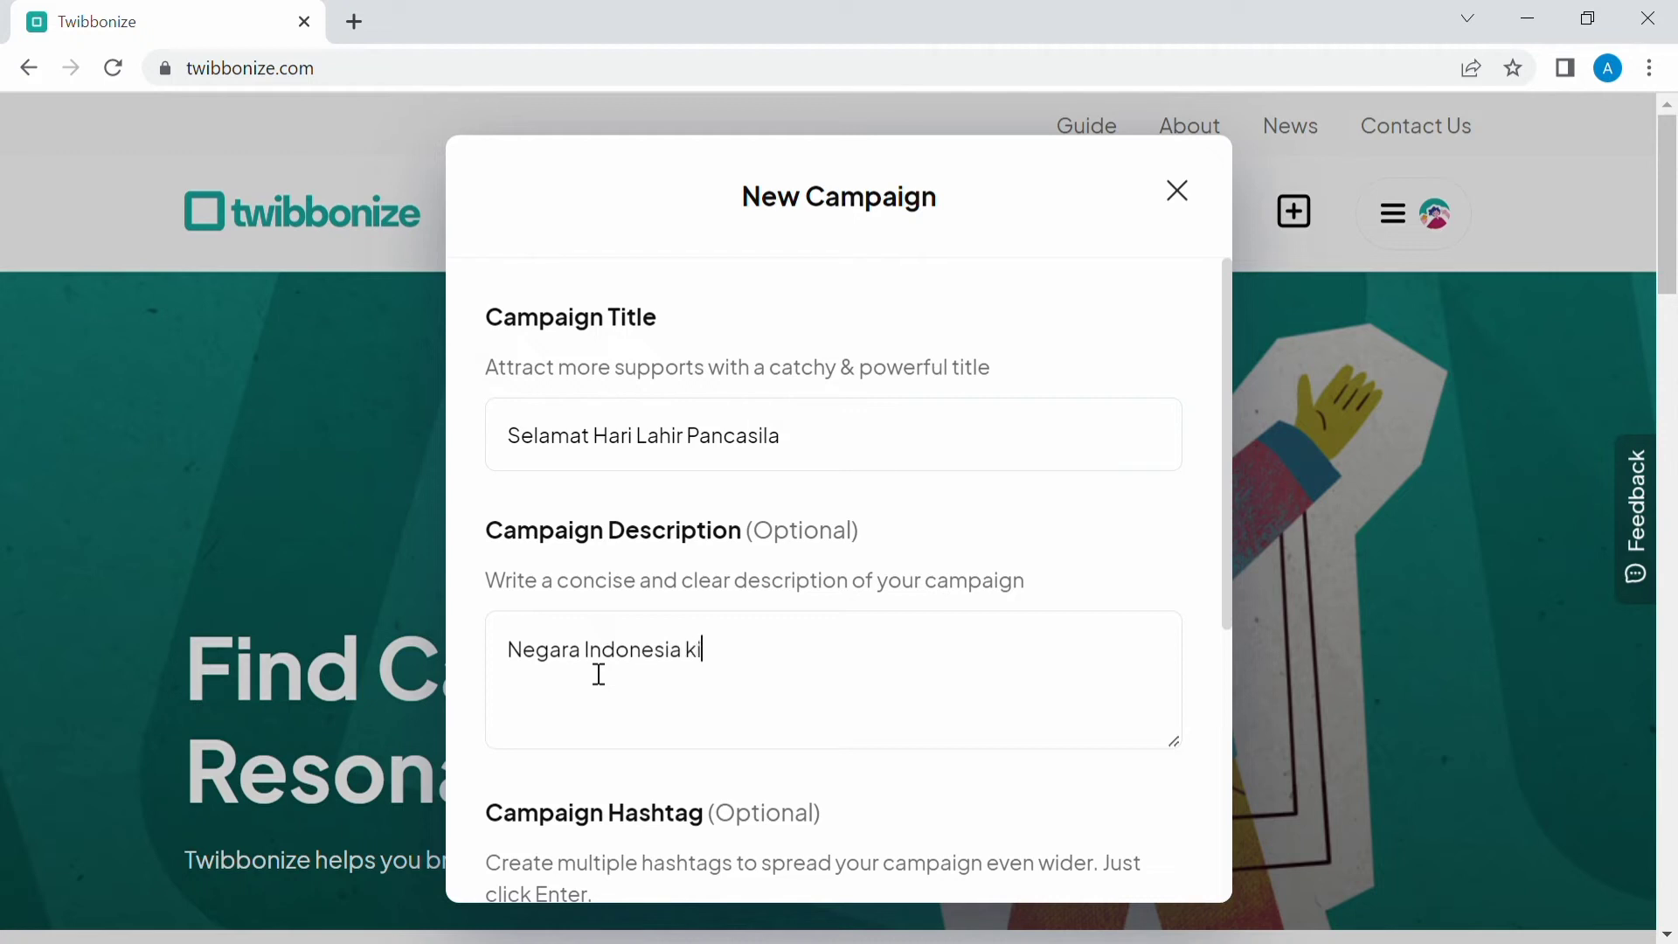
pyautogui.write(' kita tercinta terdiri')
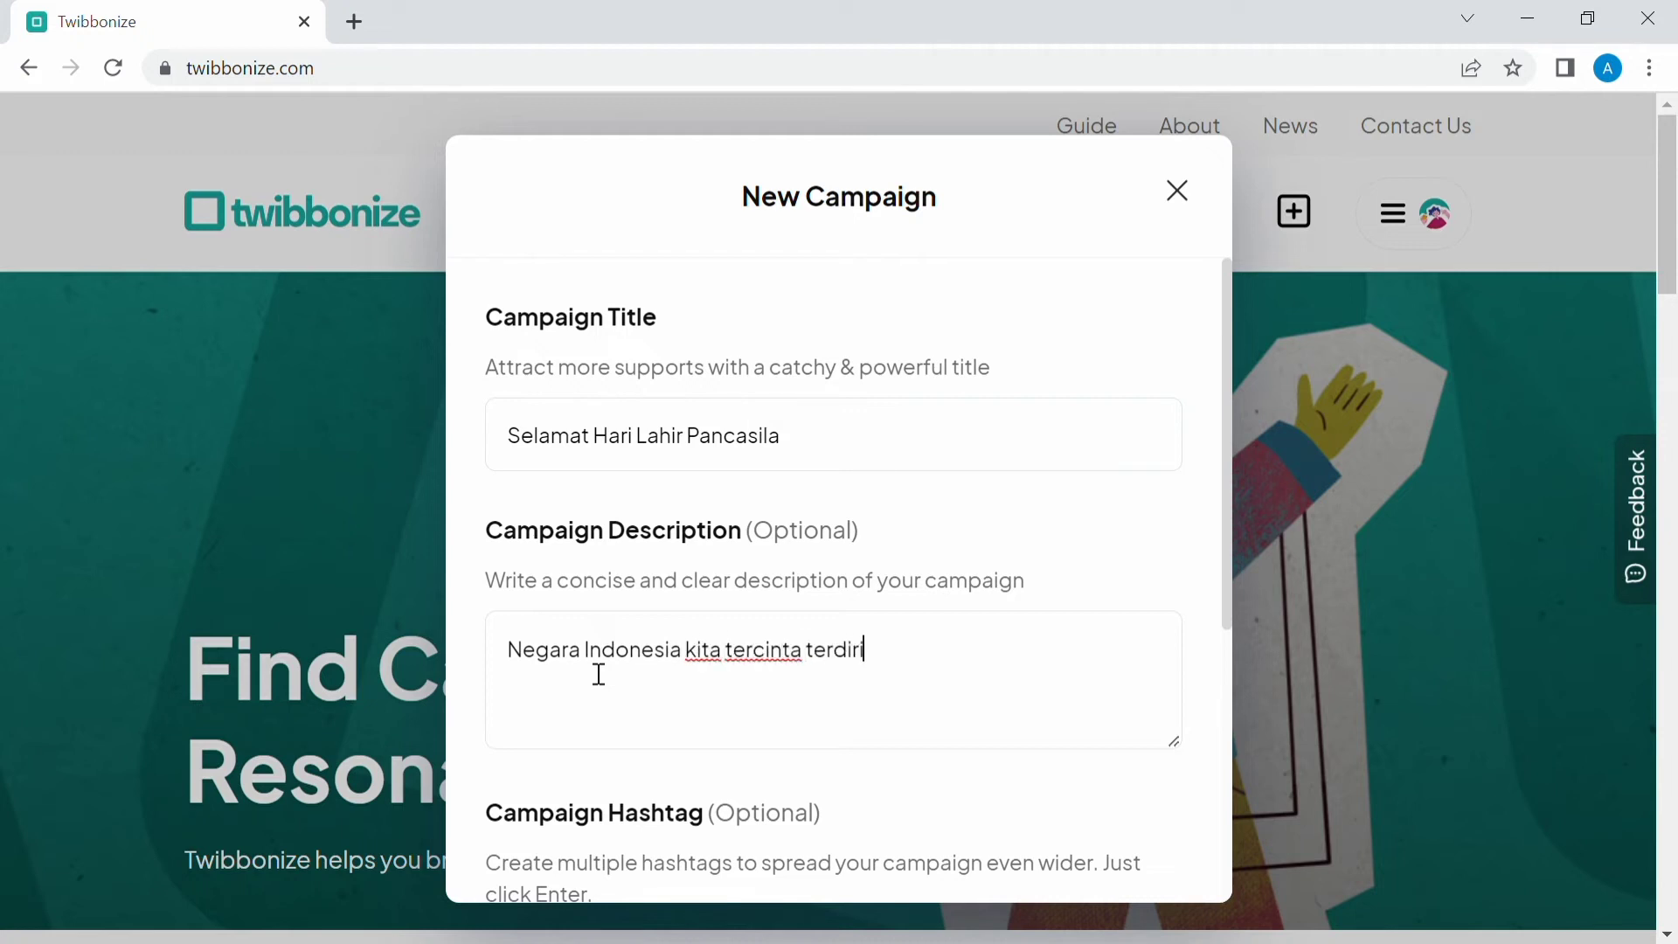
pyautogui.write(' d')
pyautogui.press('BackSpace')
pyautogui.write('beragam suku, bud')
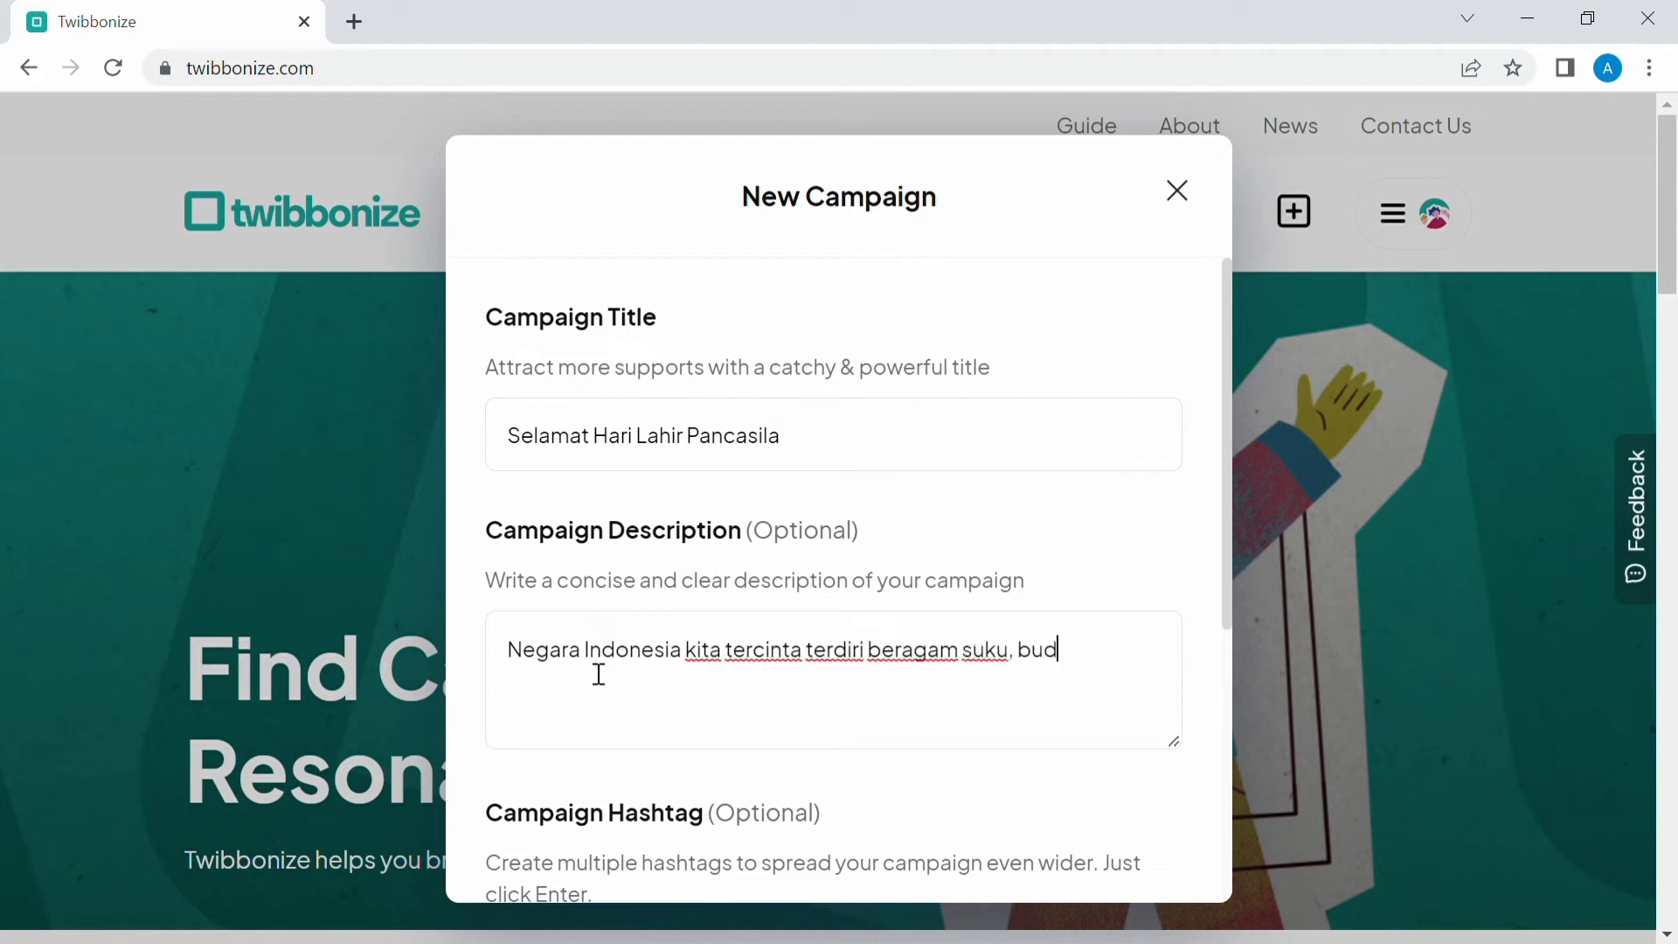
pyautogui.write('aya, bahasa dan agama yang disa')
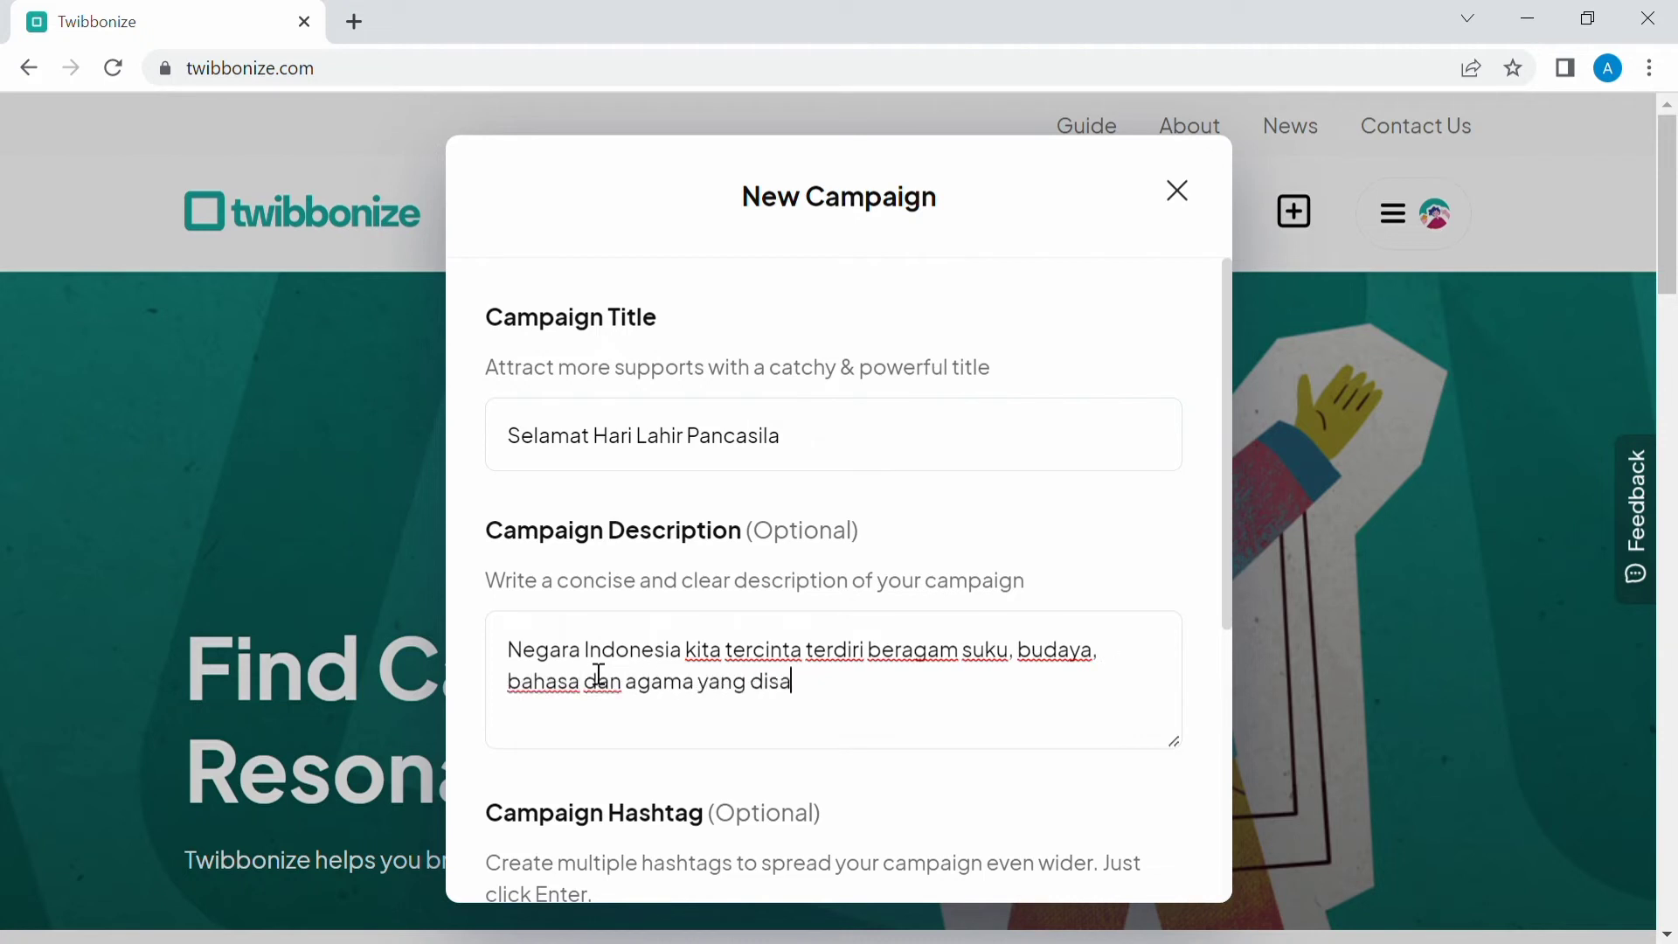
pyautogui.write('tukan oleh Pancasila. Pa')
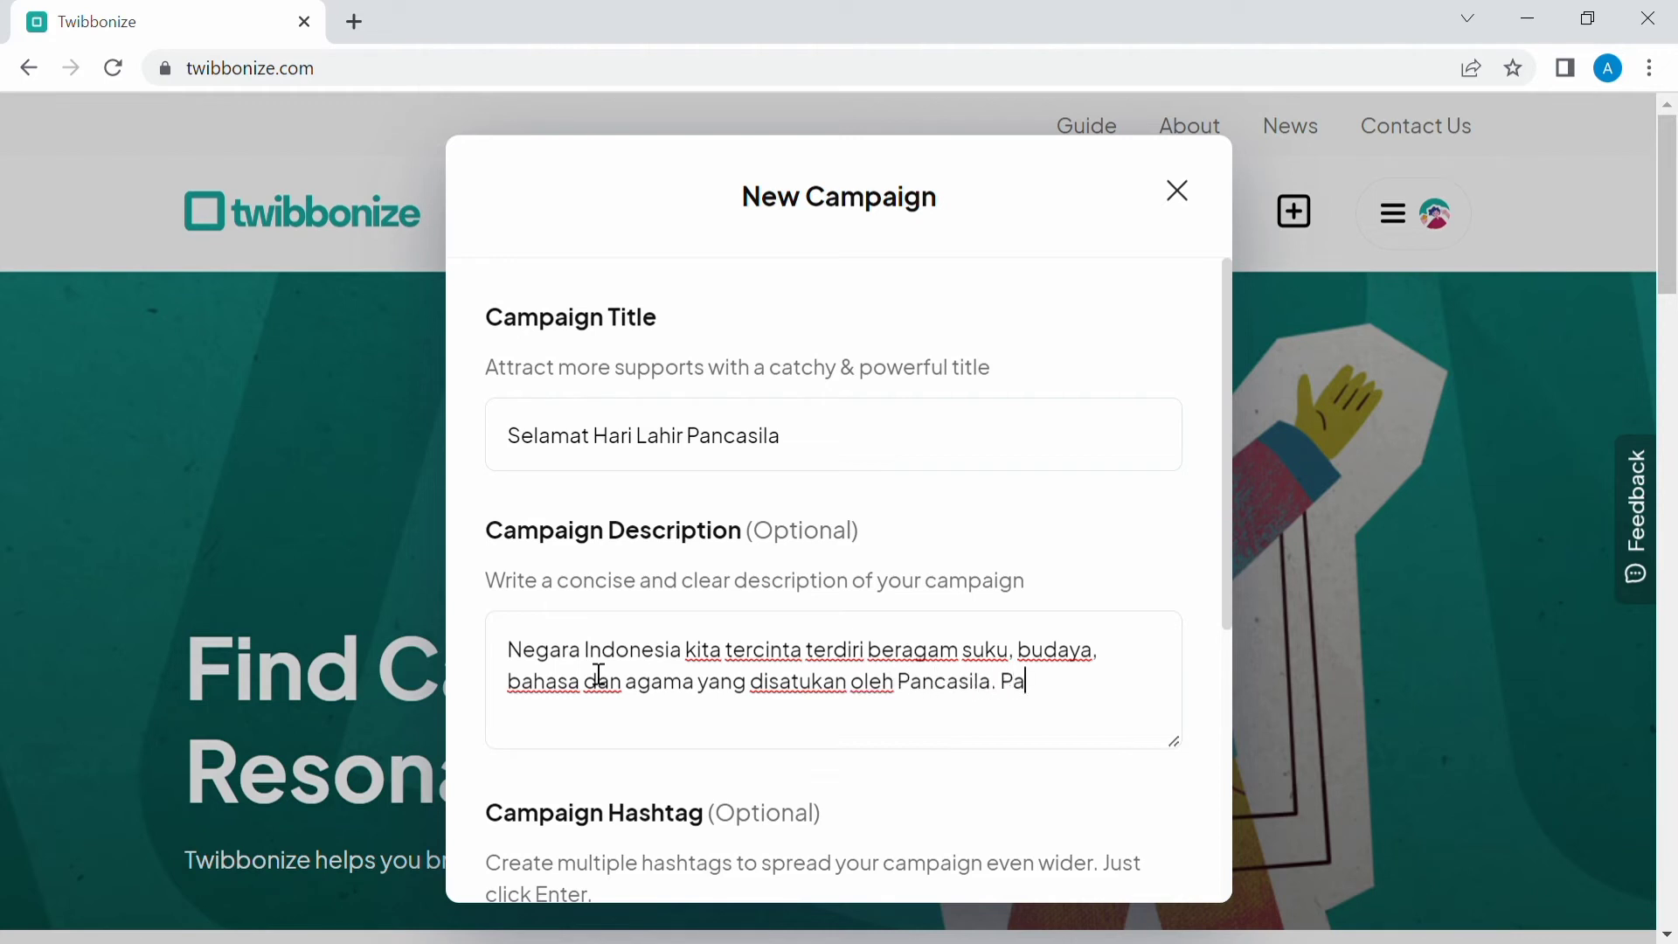
pyautogui.write('ncasila membuat perb')
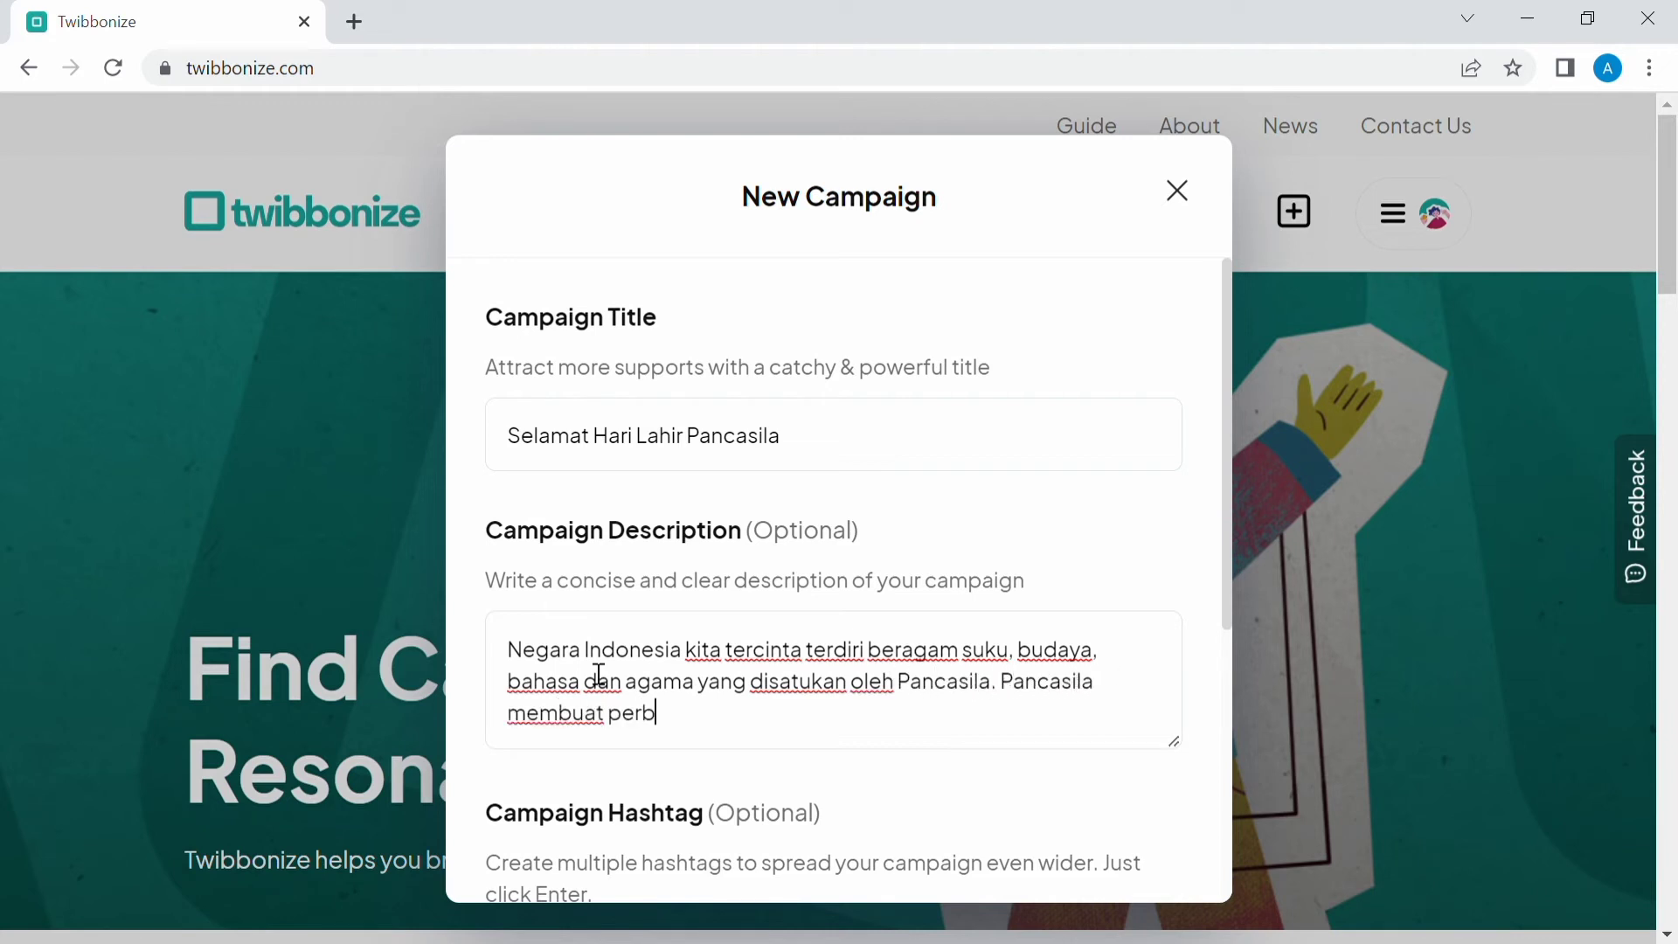
pyautogui.write('edaan jadi kekayaan dan merajut')
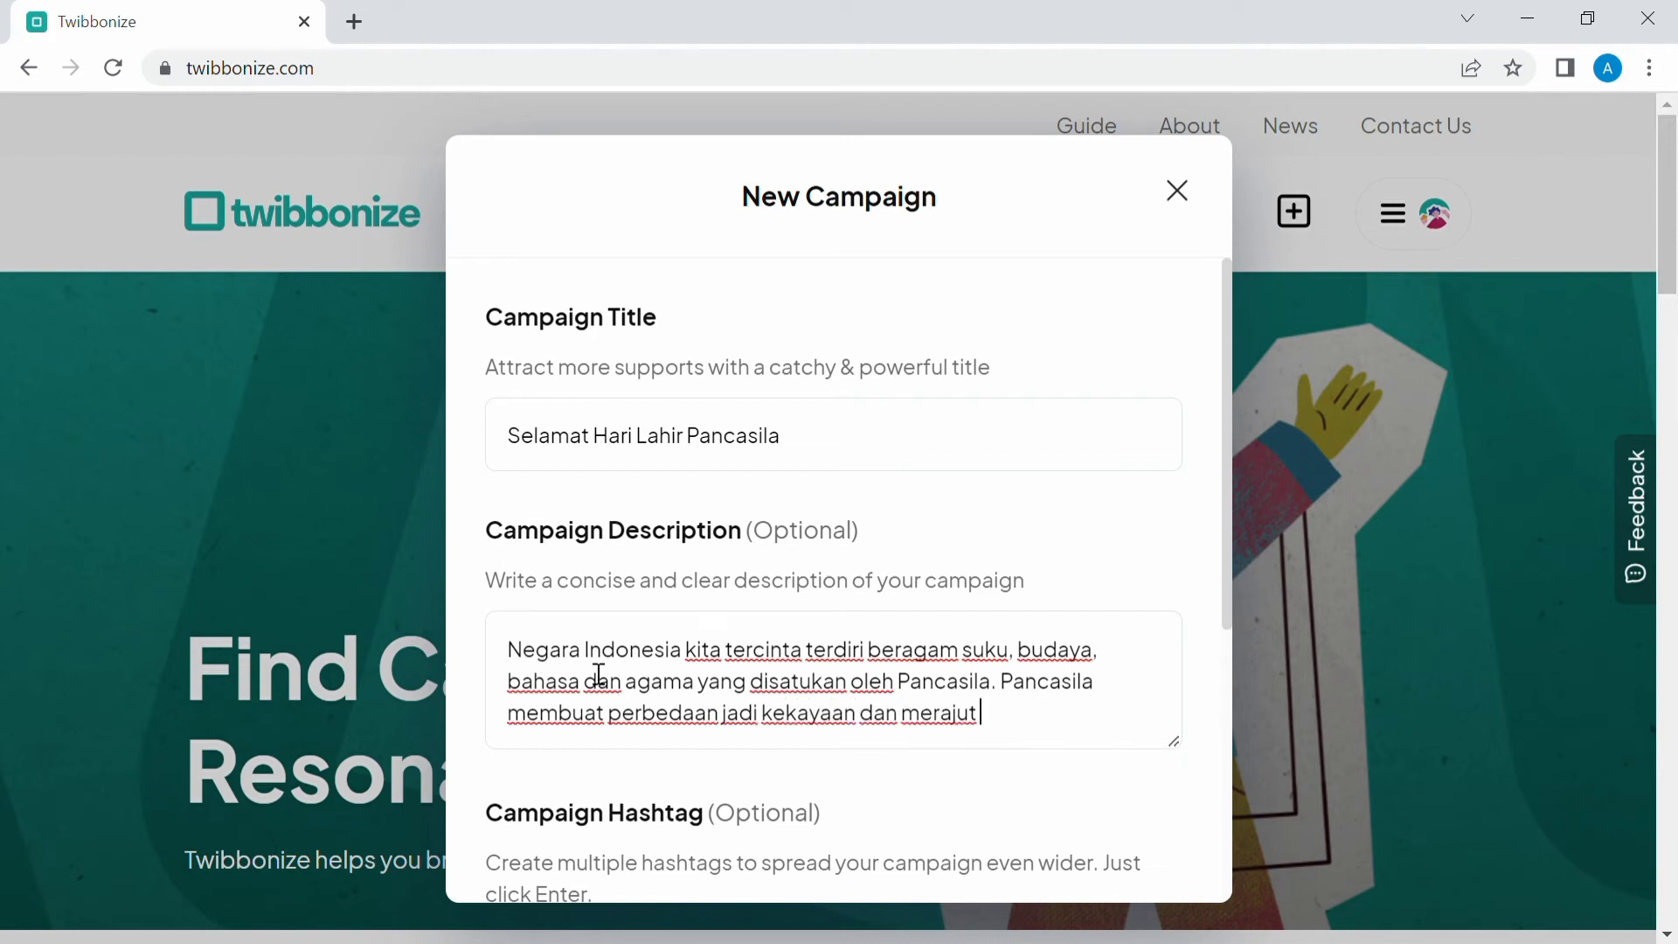
pyautogui.write(' keberagaman menjadi')
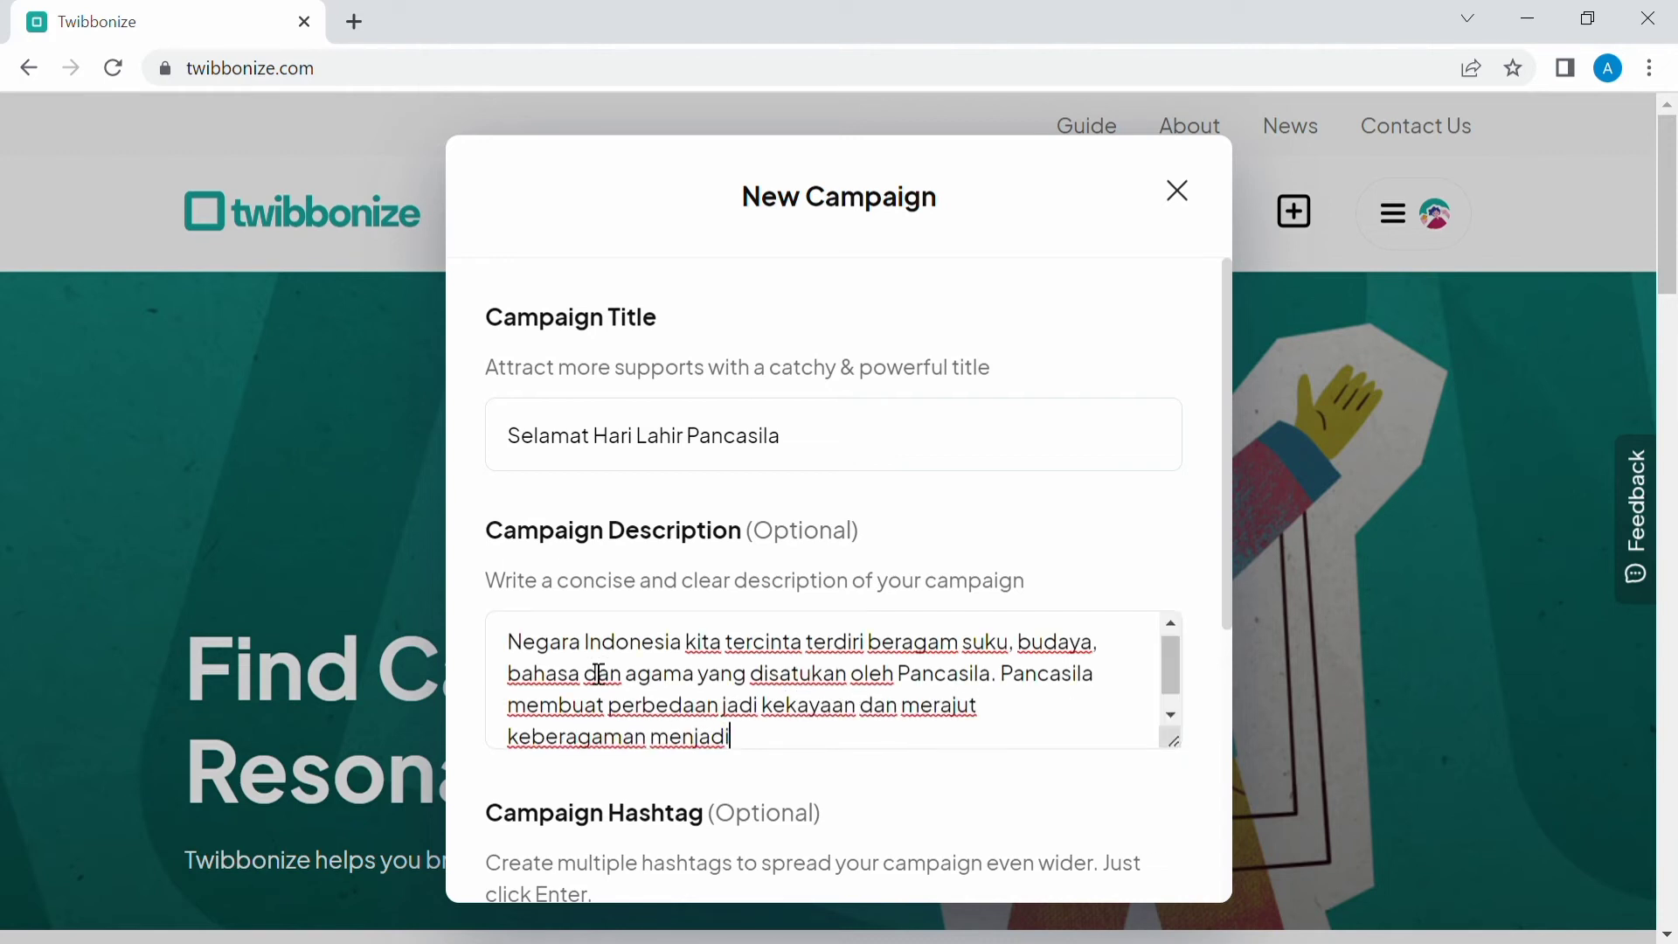
pyautogui.write(' keindahan.')
# Add a new description line reading "Selamat Hari Lahir Pancasila 1 Juni 2022".
pyautogui.press('Return')
pyautogui.write('SEla')
pyautogui.press('BackSpace')
pyautogui.press('BackSpace')
pyautogui.press('BackSpace')
pyautogui.write('elamat Haei')
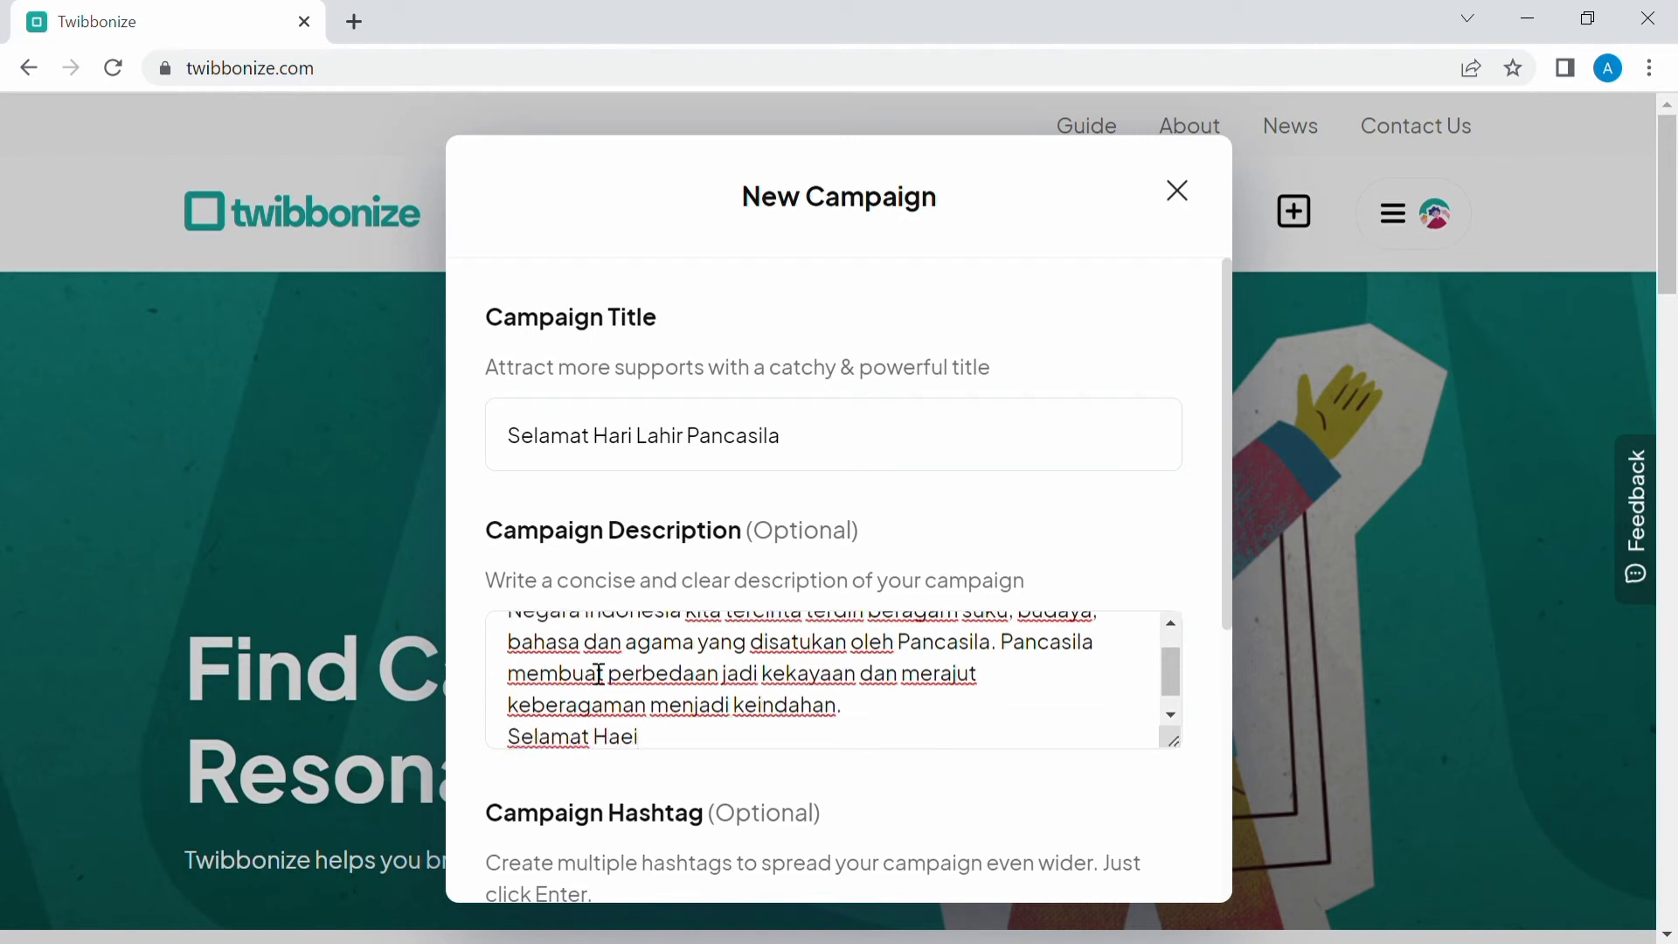
pyautogui.press('BackSpace')
pyautogui.press('BackSpace')
pyautogui.write('ri Lahir Pancasila')
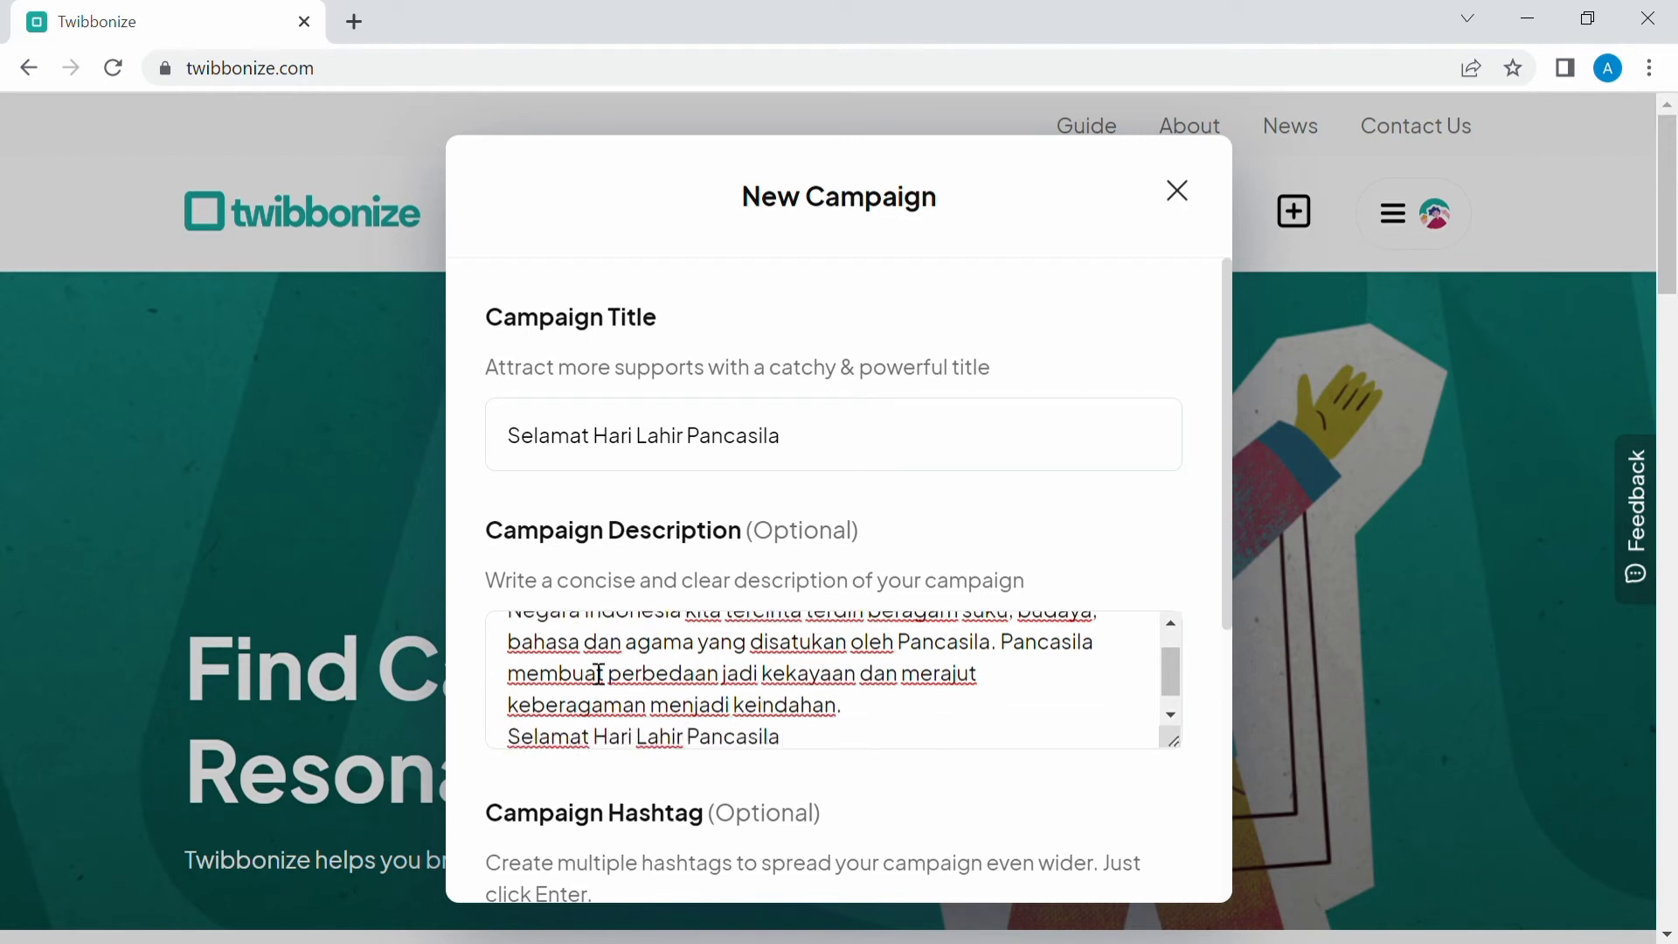
pyautogui.write(' 1 Juni 2022')
# Add the campaign hashtags Pancasila and 1juni.
pyautogui.scroll(-3, 568, 769)
pyautogui.click(562, 736)
pyautogui.write('p')
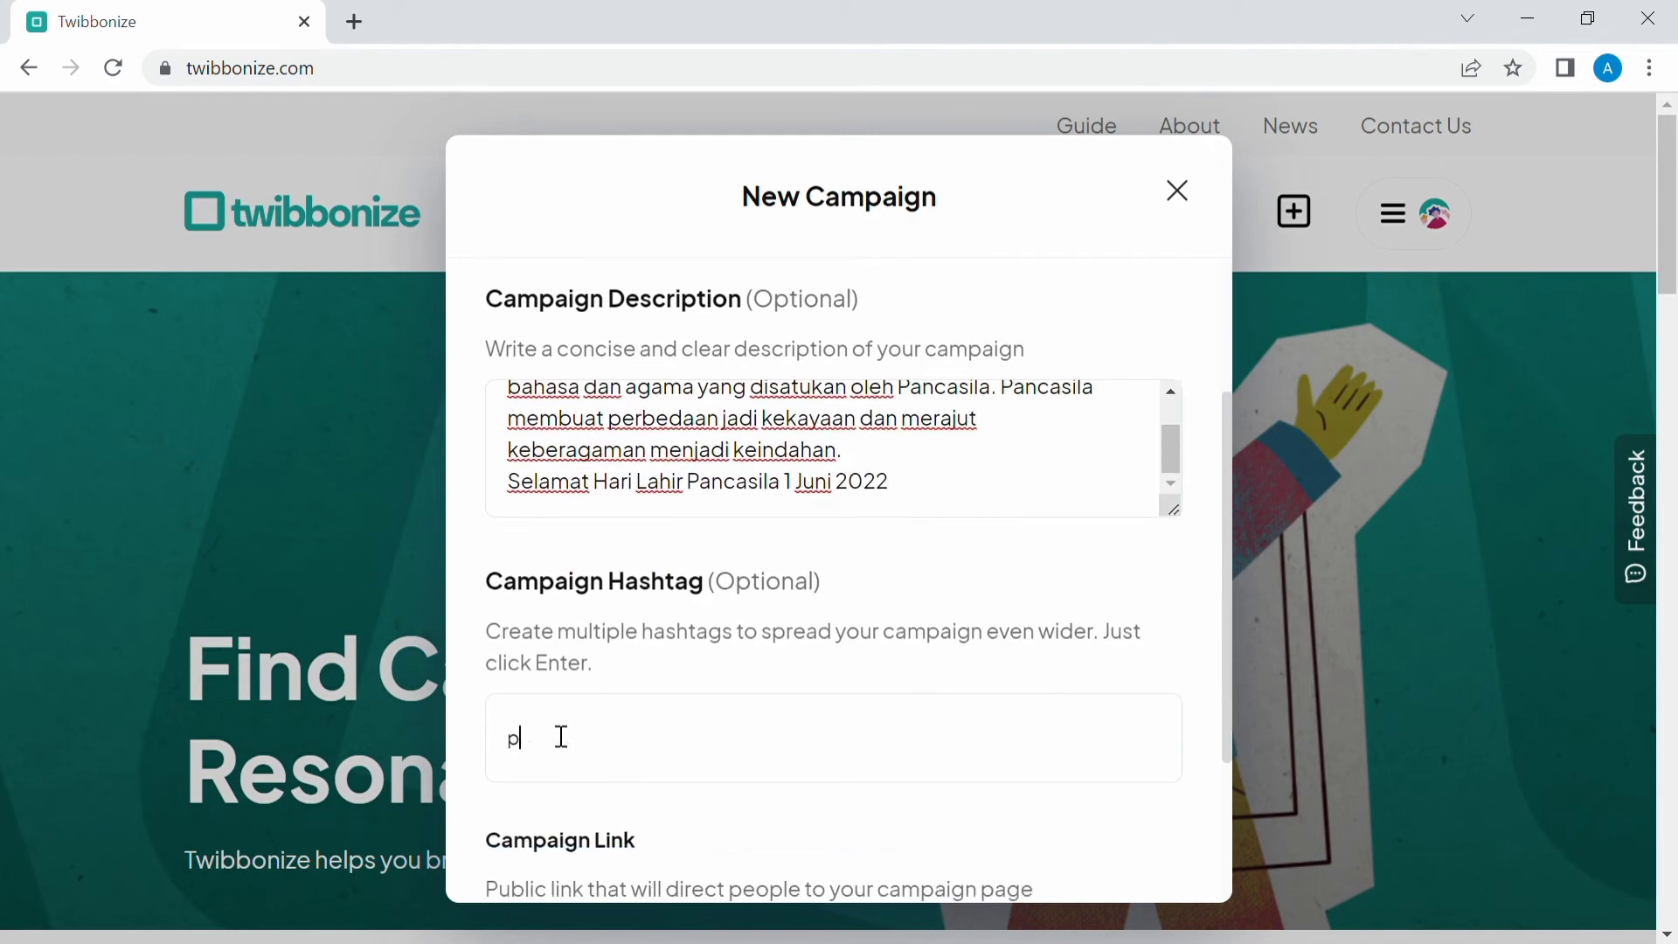
pyautogui.write('ancasila')
pyautogui.scroll(-1, 563, 737)
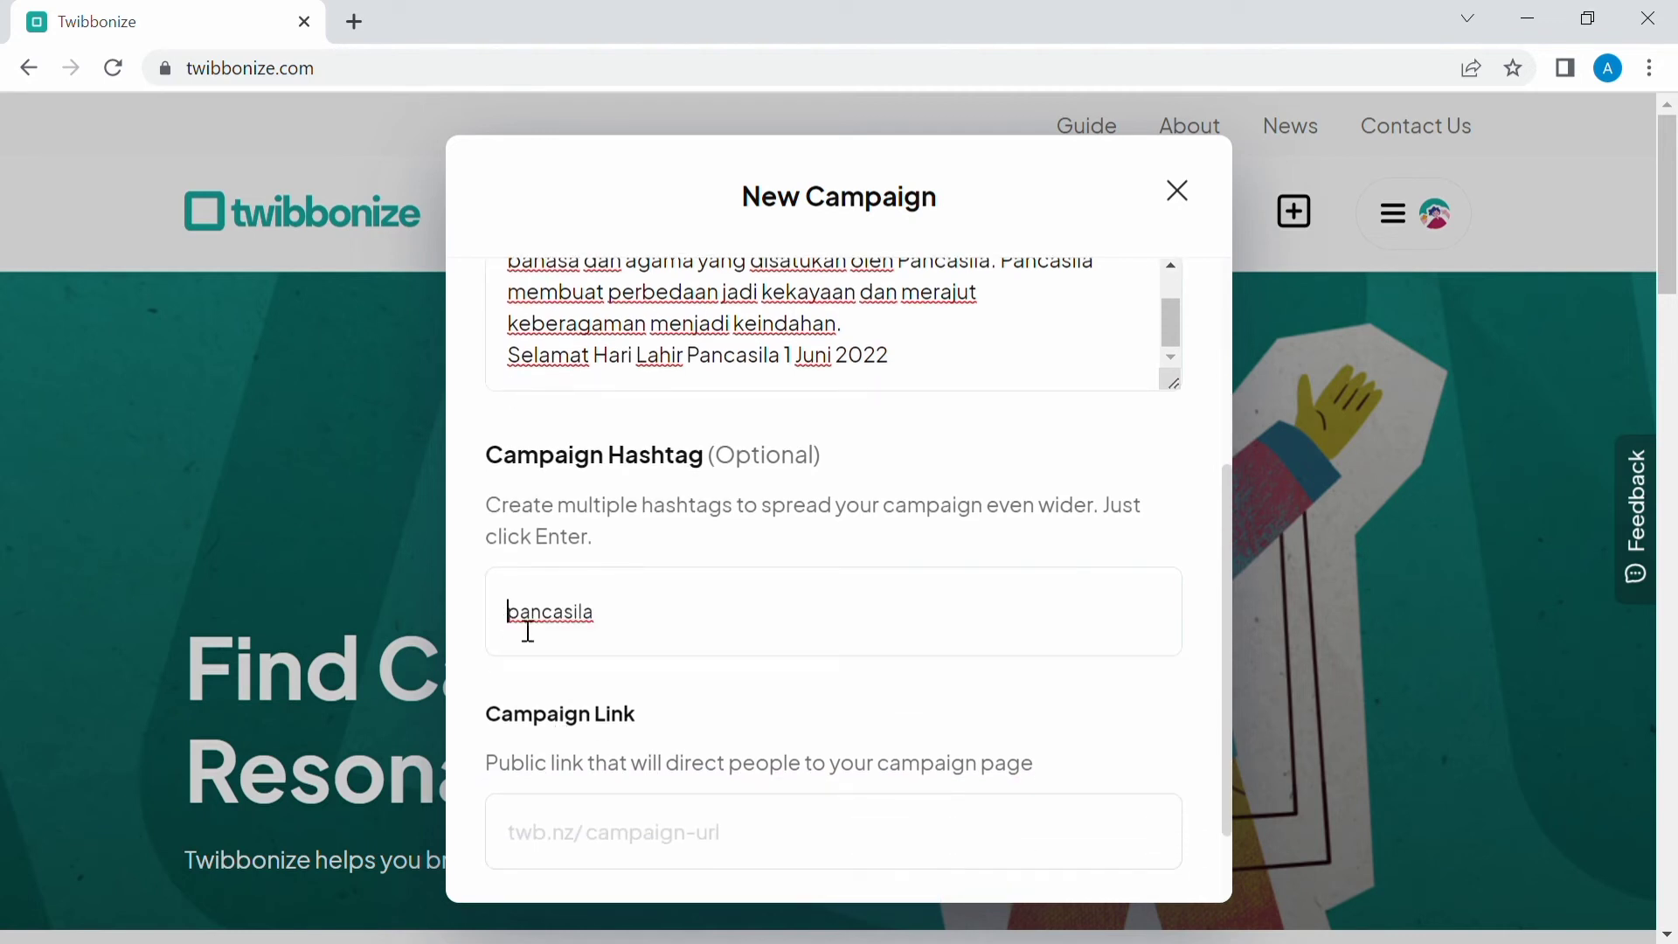
pyautogui.write('#')
pyautogui.click(694, 615)
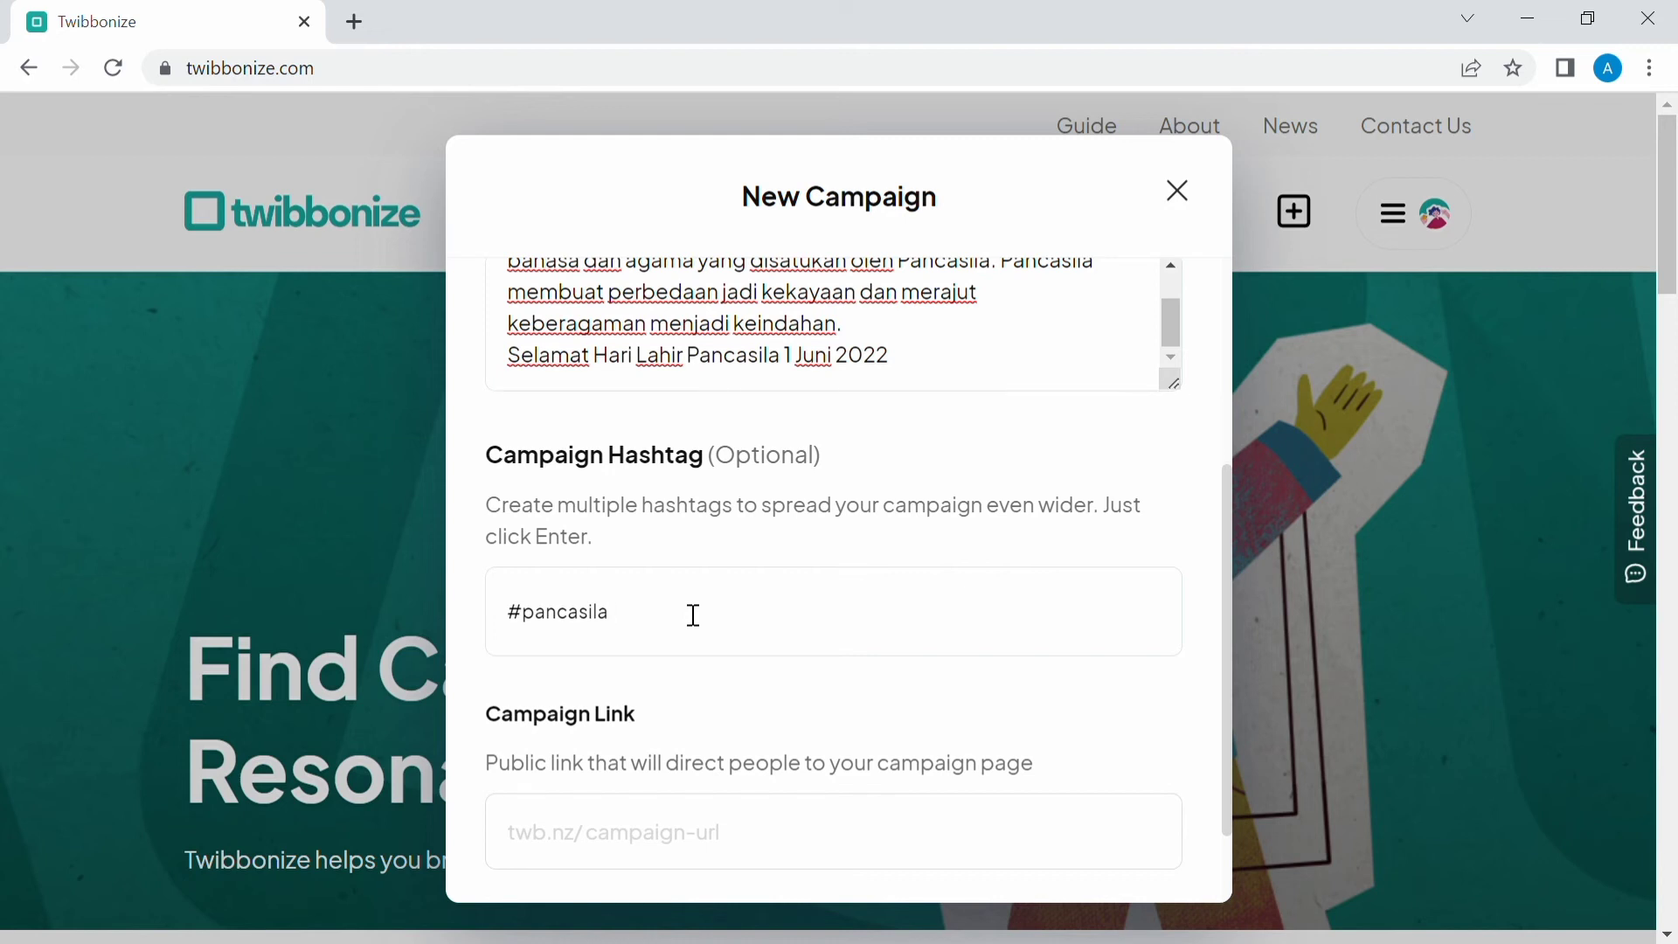
pyautogui.hotkey('ctrl', 'a')
pyautogui.press('BackSpace')
pyautogui.write('Pancasila')
pyautogui.press('Return')
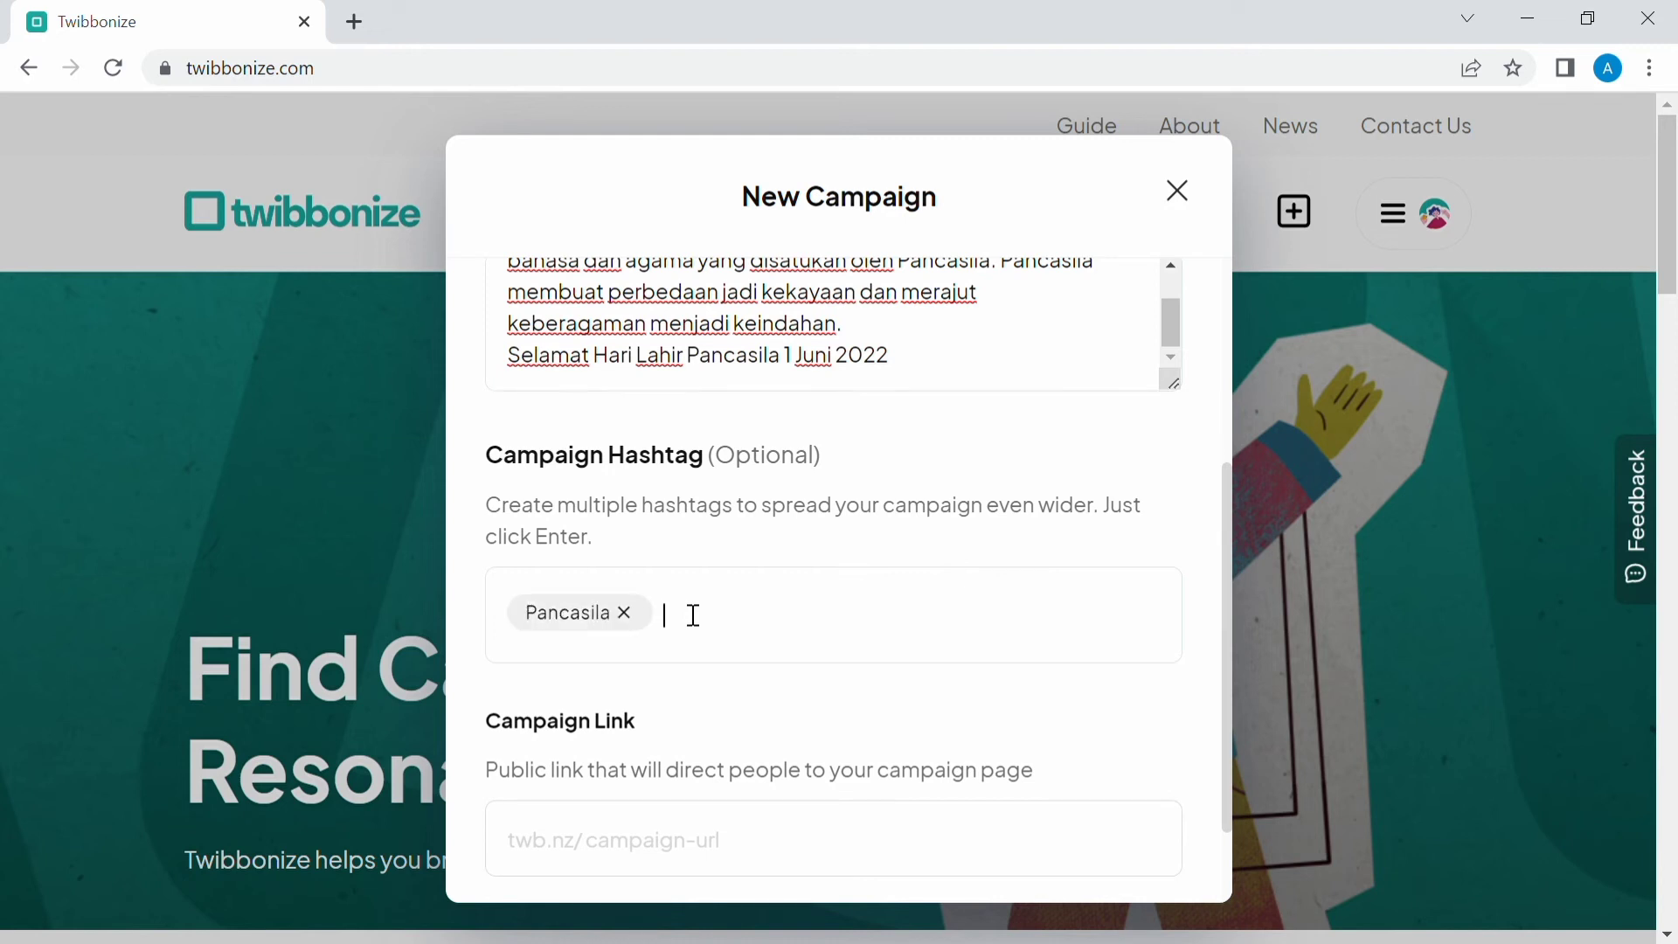
pyautogui.write('1juni')
pyautogui.press('Return')
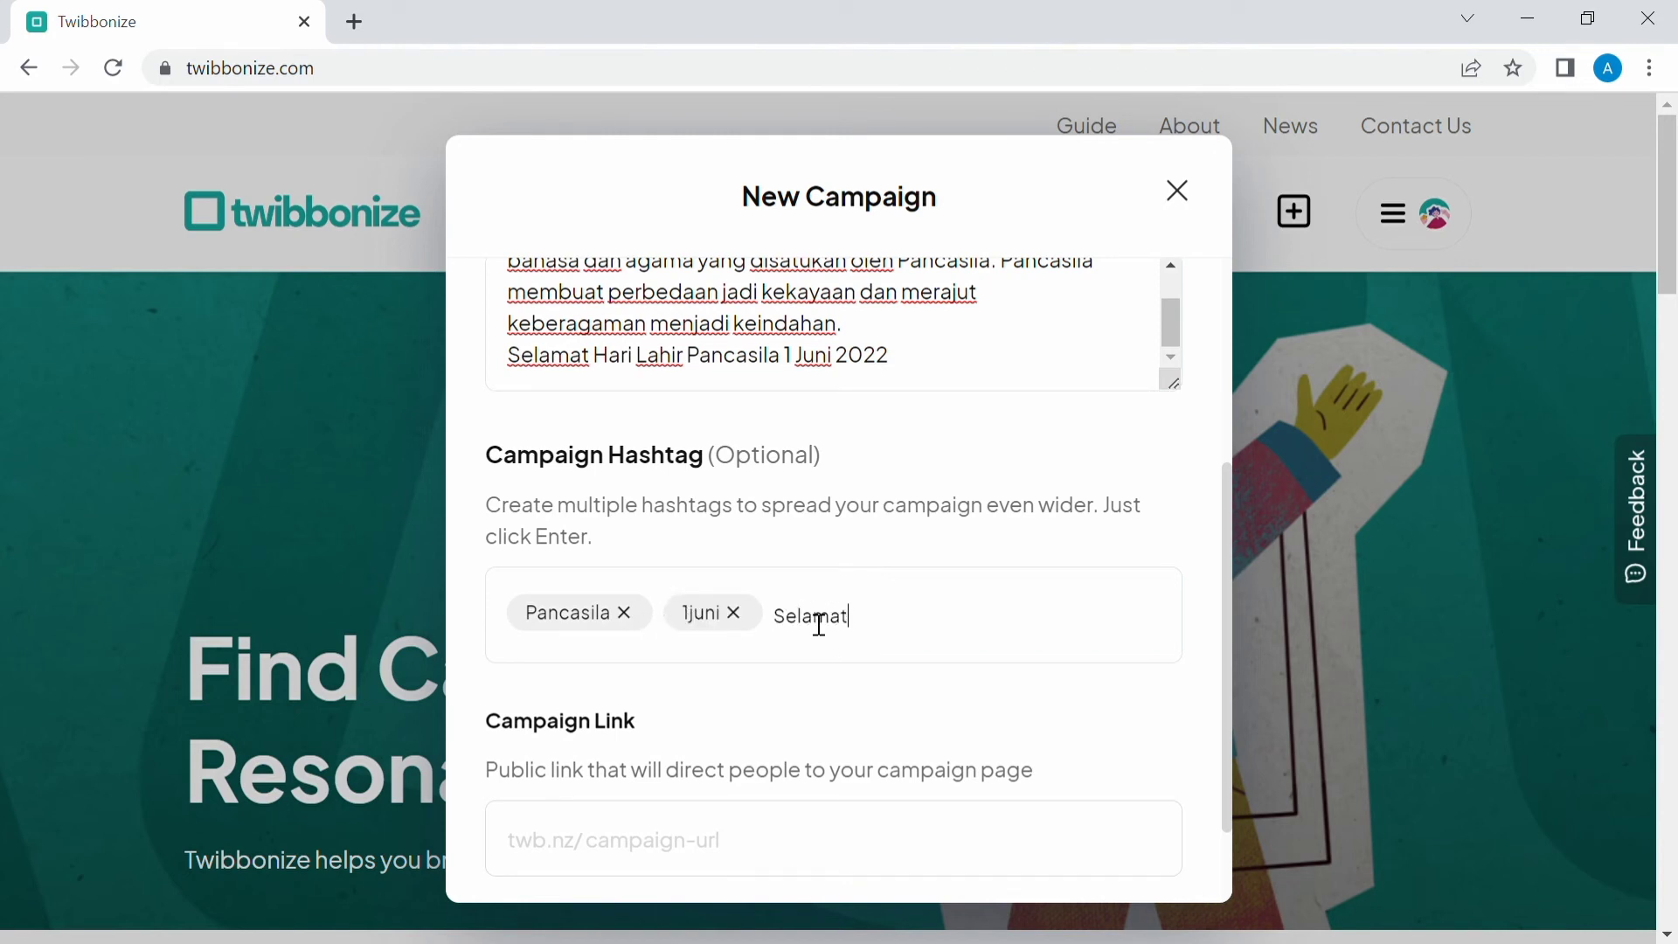
# Add two more campaign hashtags: "Selamat hari lahir pancasila" and "Indonesia".
pyautogui.write('Selamat hari')
pyautogui.write('hir pancasila')
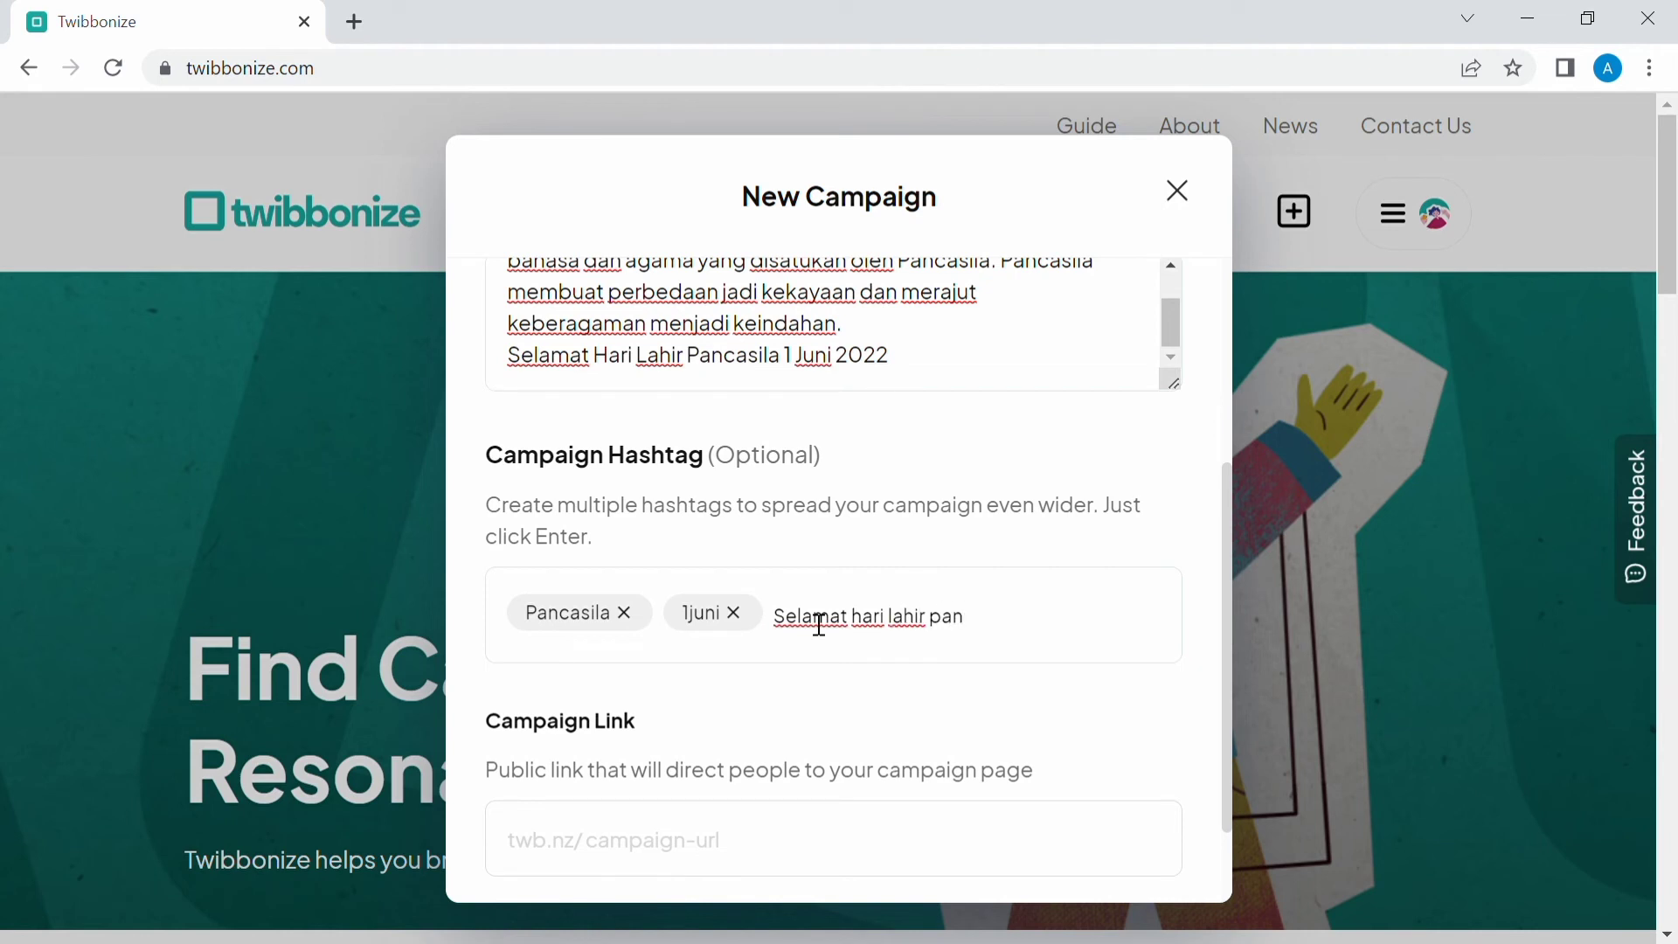
pyautogui.press('Return')
pyautogui.write('in')
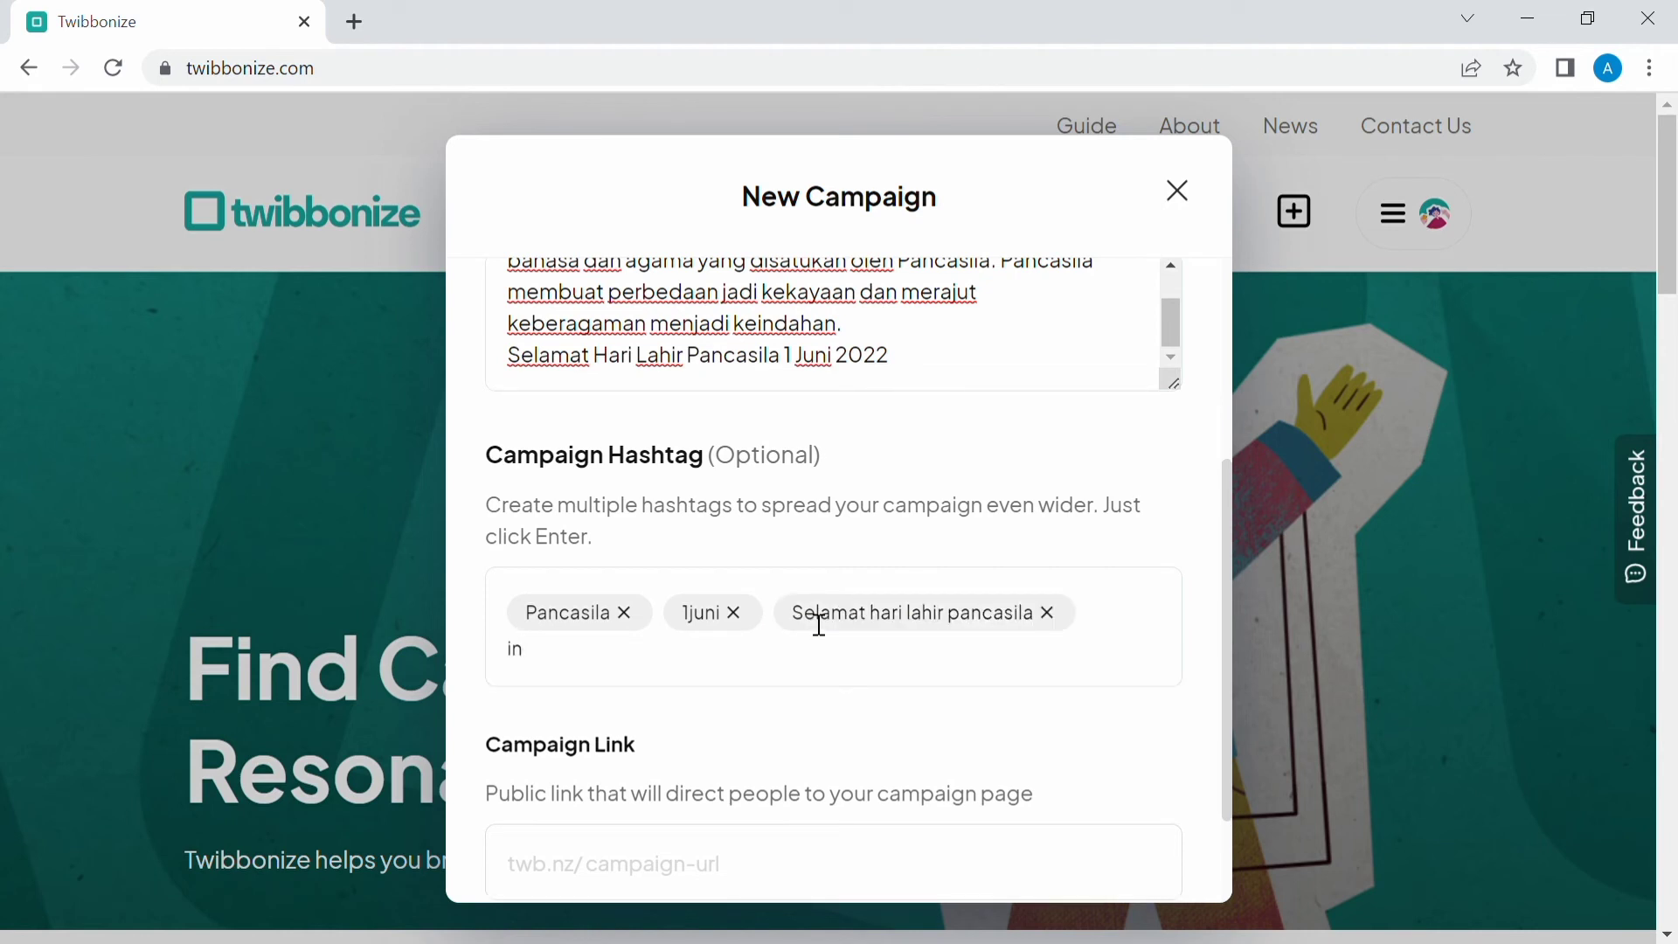
pyautogui.write('don')
pyautogui.press('BackSpace')
pyautogui.press('BackSpace')
pyautogui.press('BackSpace')
pyautogui.press('BackSpace')
pyautogui.press('BackSpace')
pyautogui.write('Indonesia')
pyautogui.press('Return')
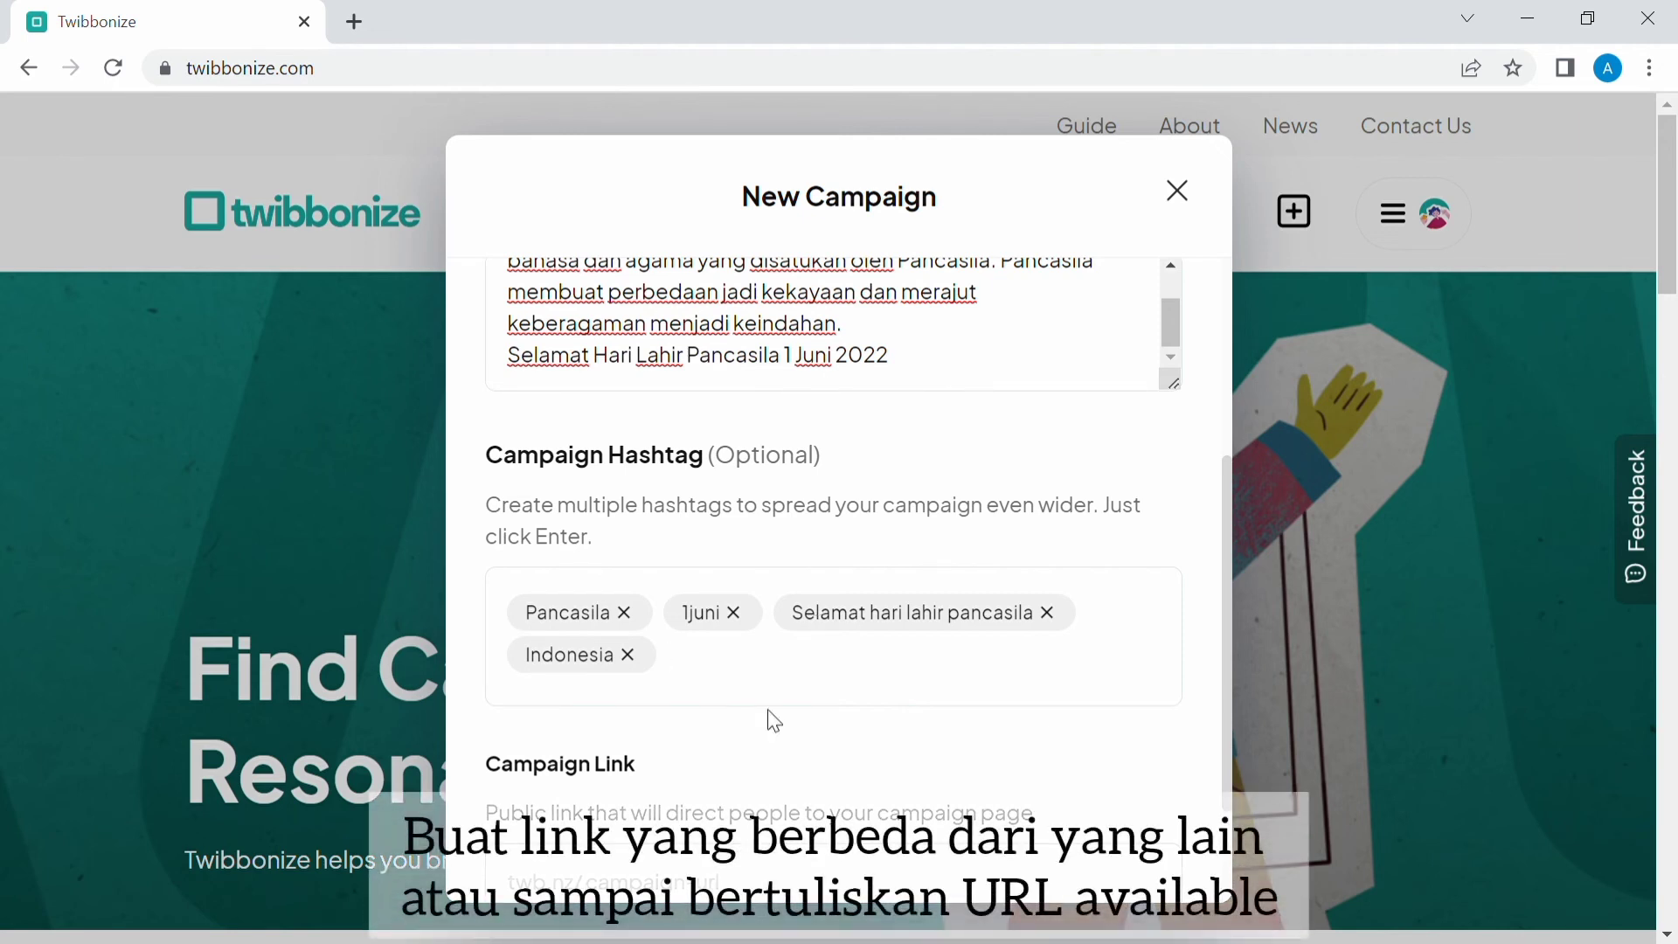
# Set the campaign link to slmthrilhrpncsla and save the new campaign.
pyautogui.scroll(-2, 633, 719)
pyautogui.write('slmt')
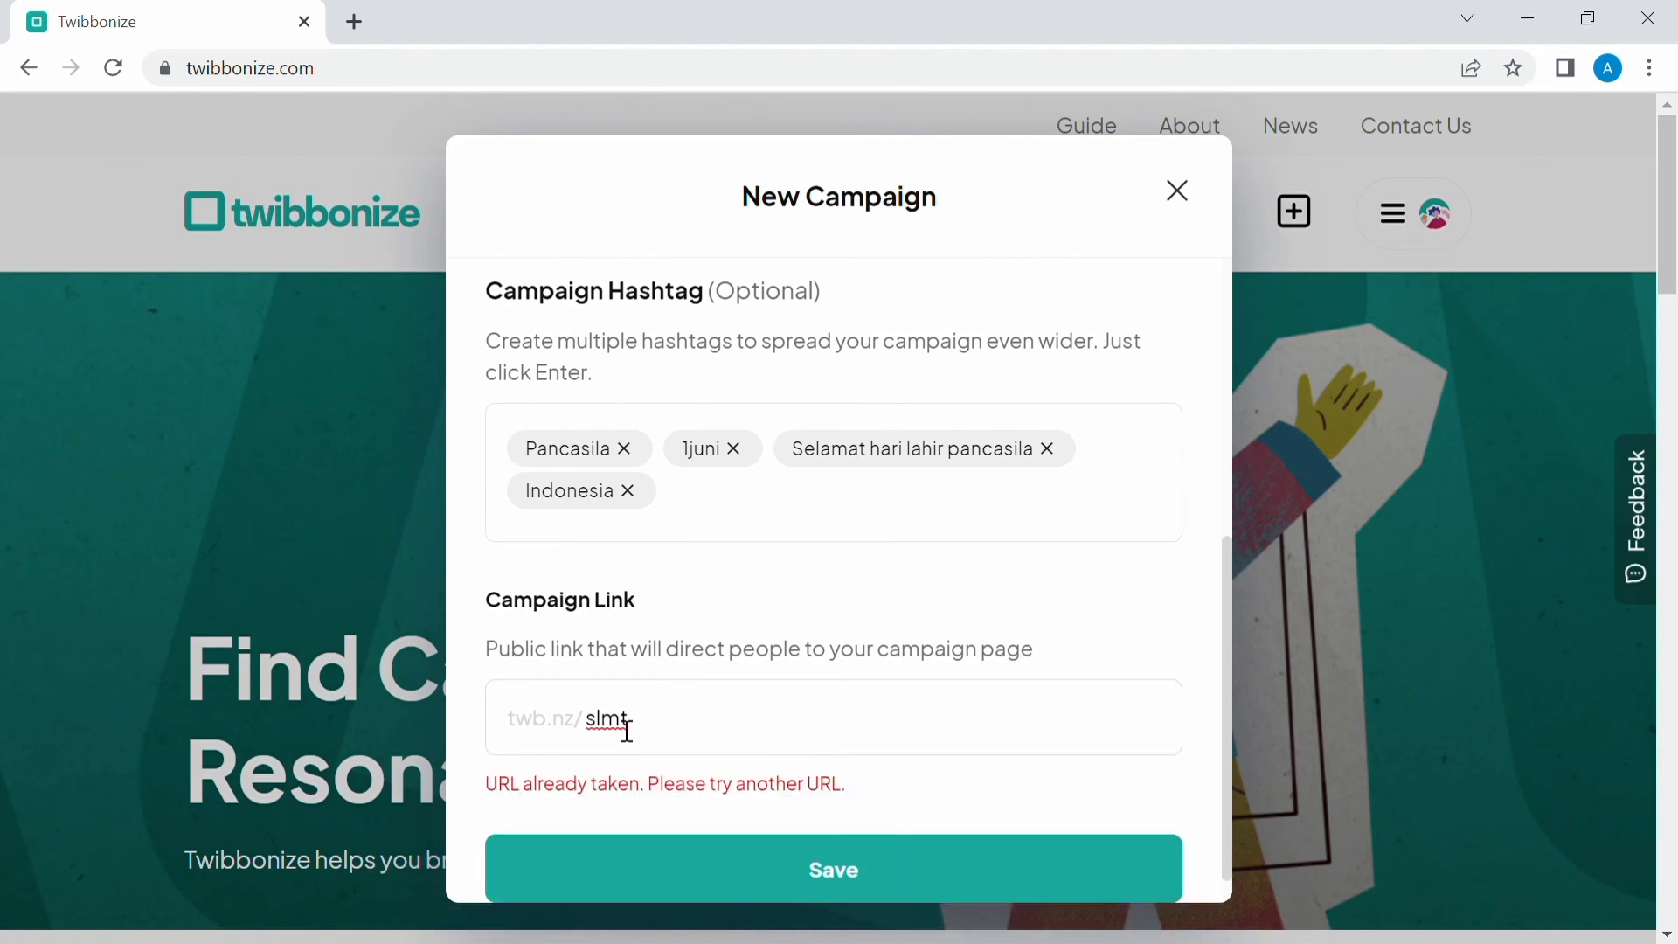
pyautogui.write('hrilhr')
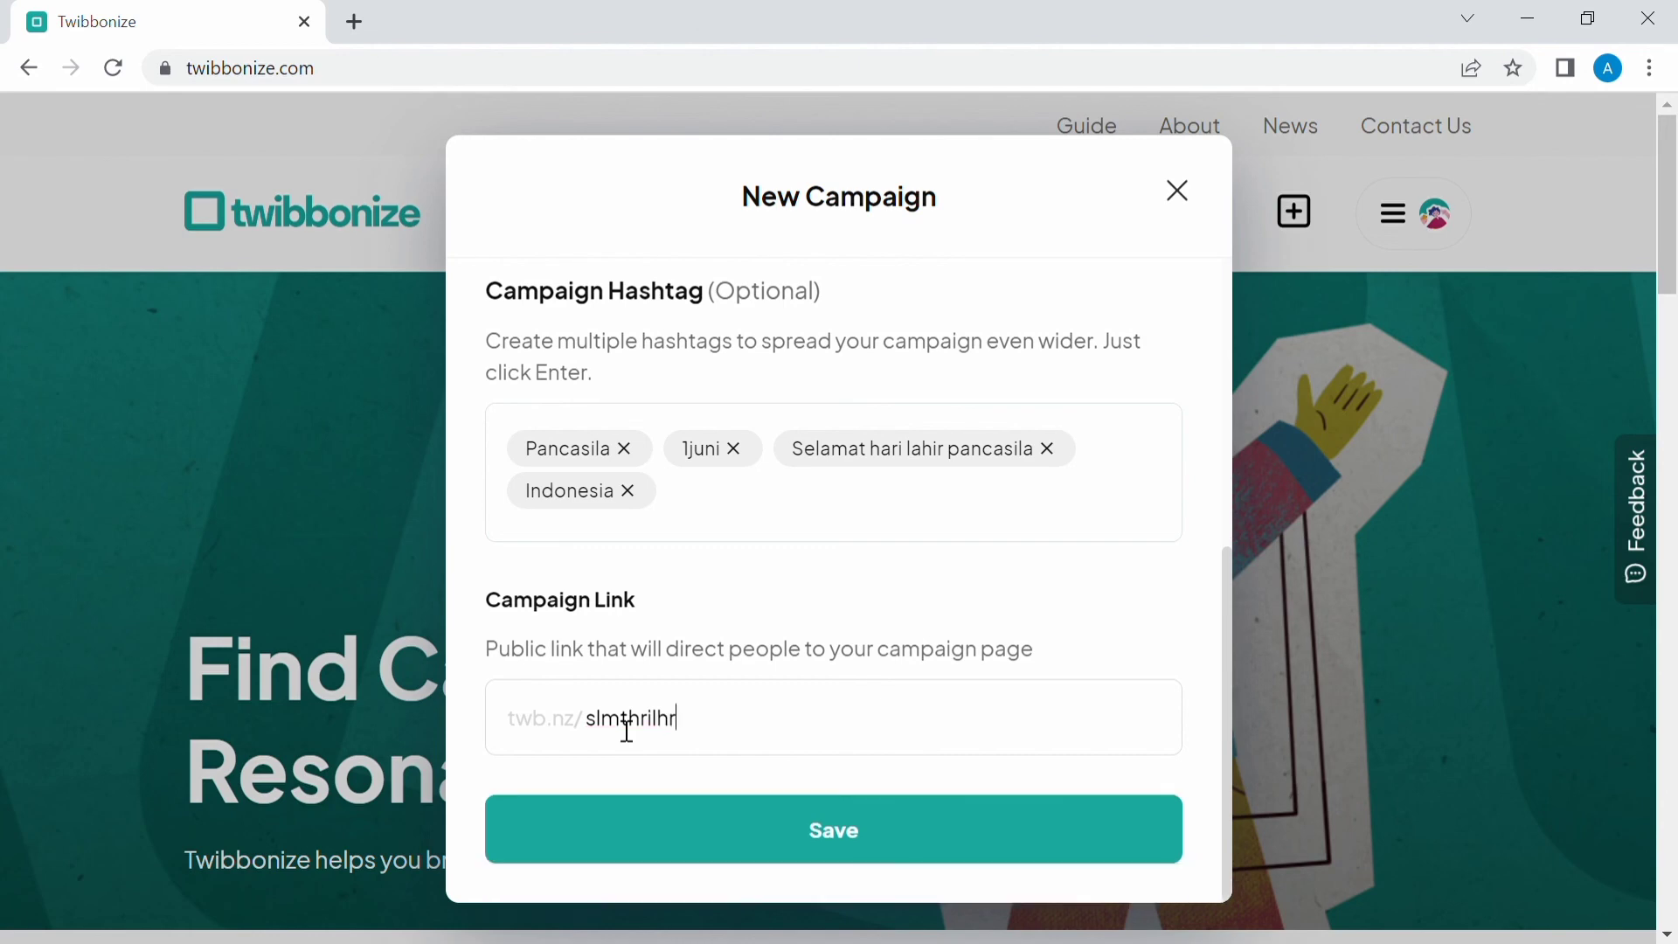
pyautogui.write('pncsla')
pyautogui.click(828, 897)
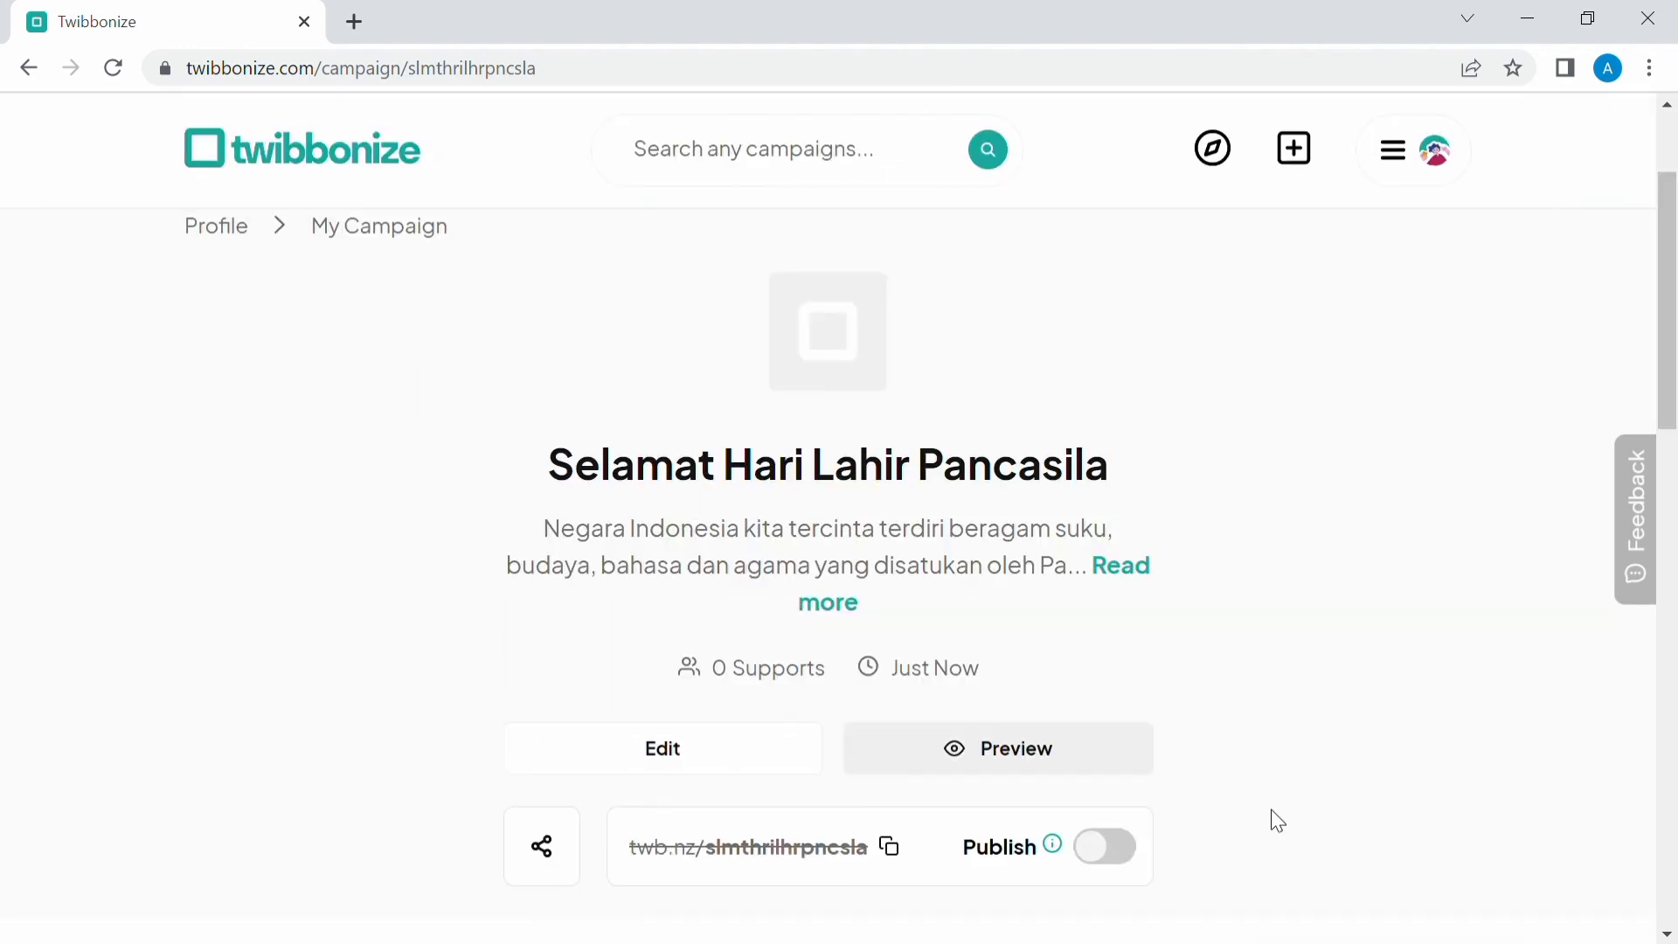
# Add a Frame module to the campaign, upload the twibbon design as its frame image, and save it.
pyautogui.scroll(-3, 1277, 821)
pyautogui.click(1351, 755)
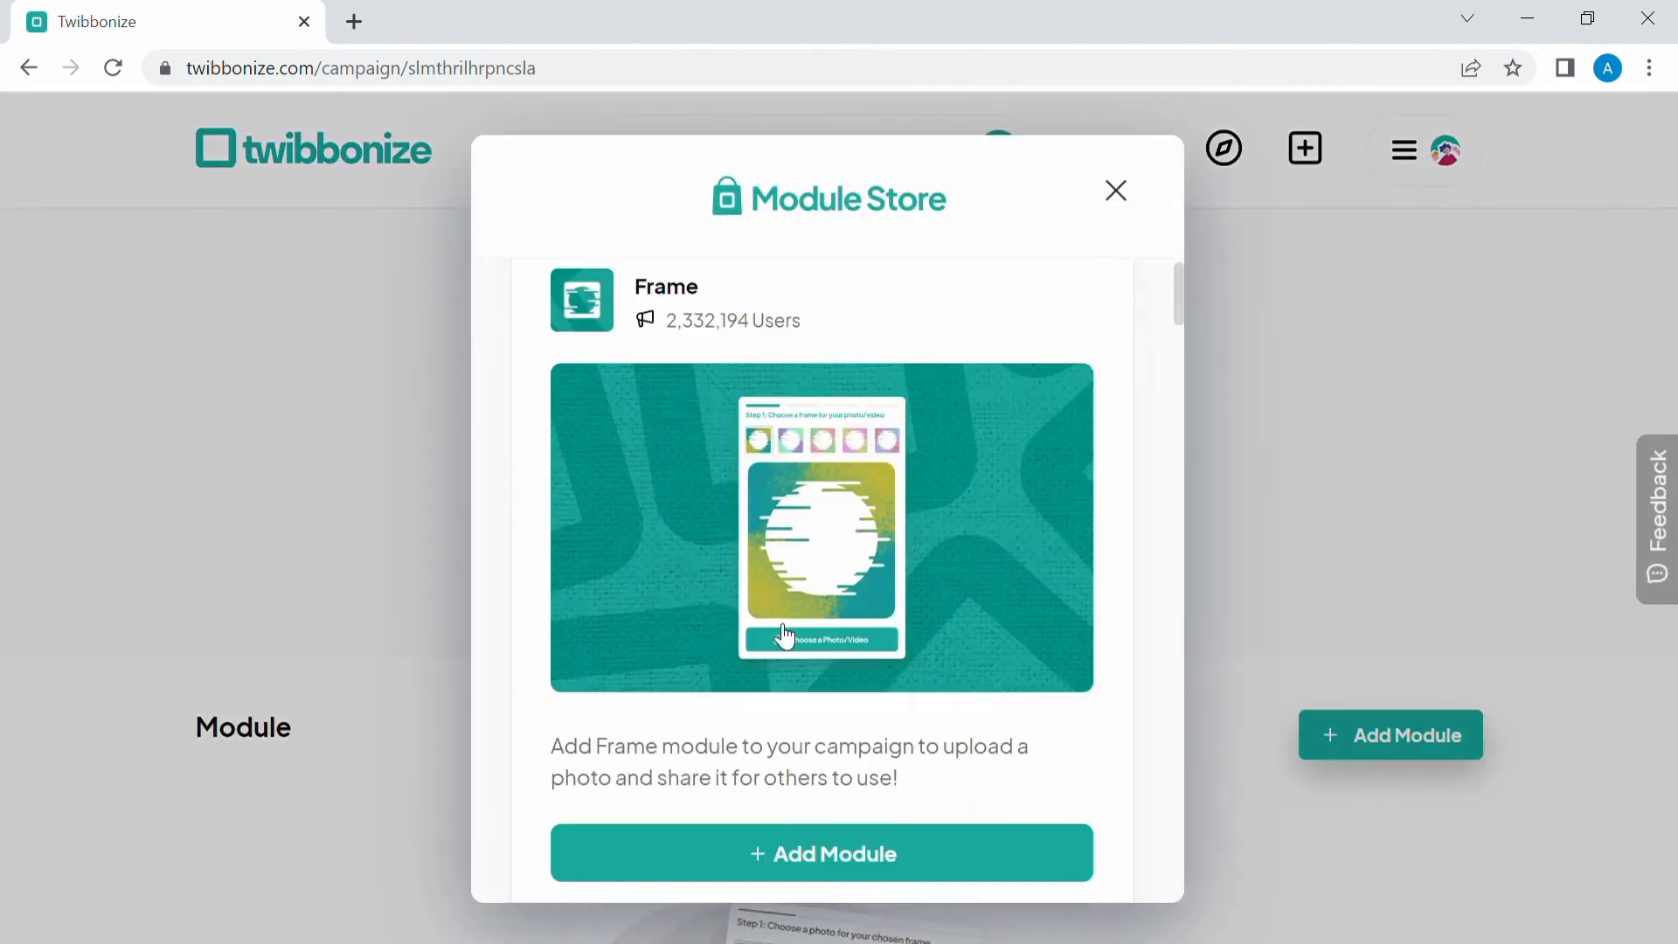
pyautogui.scroll(-2, 784, 638)
pyautogui.click(802, 676)
pyautogui.scroll(-3, 618, 712)
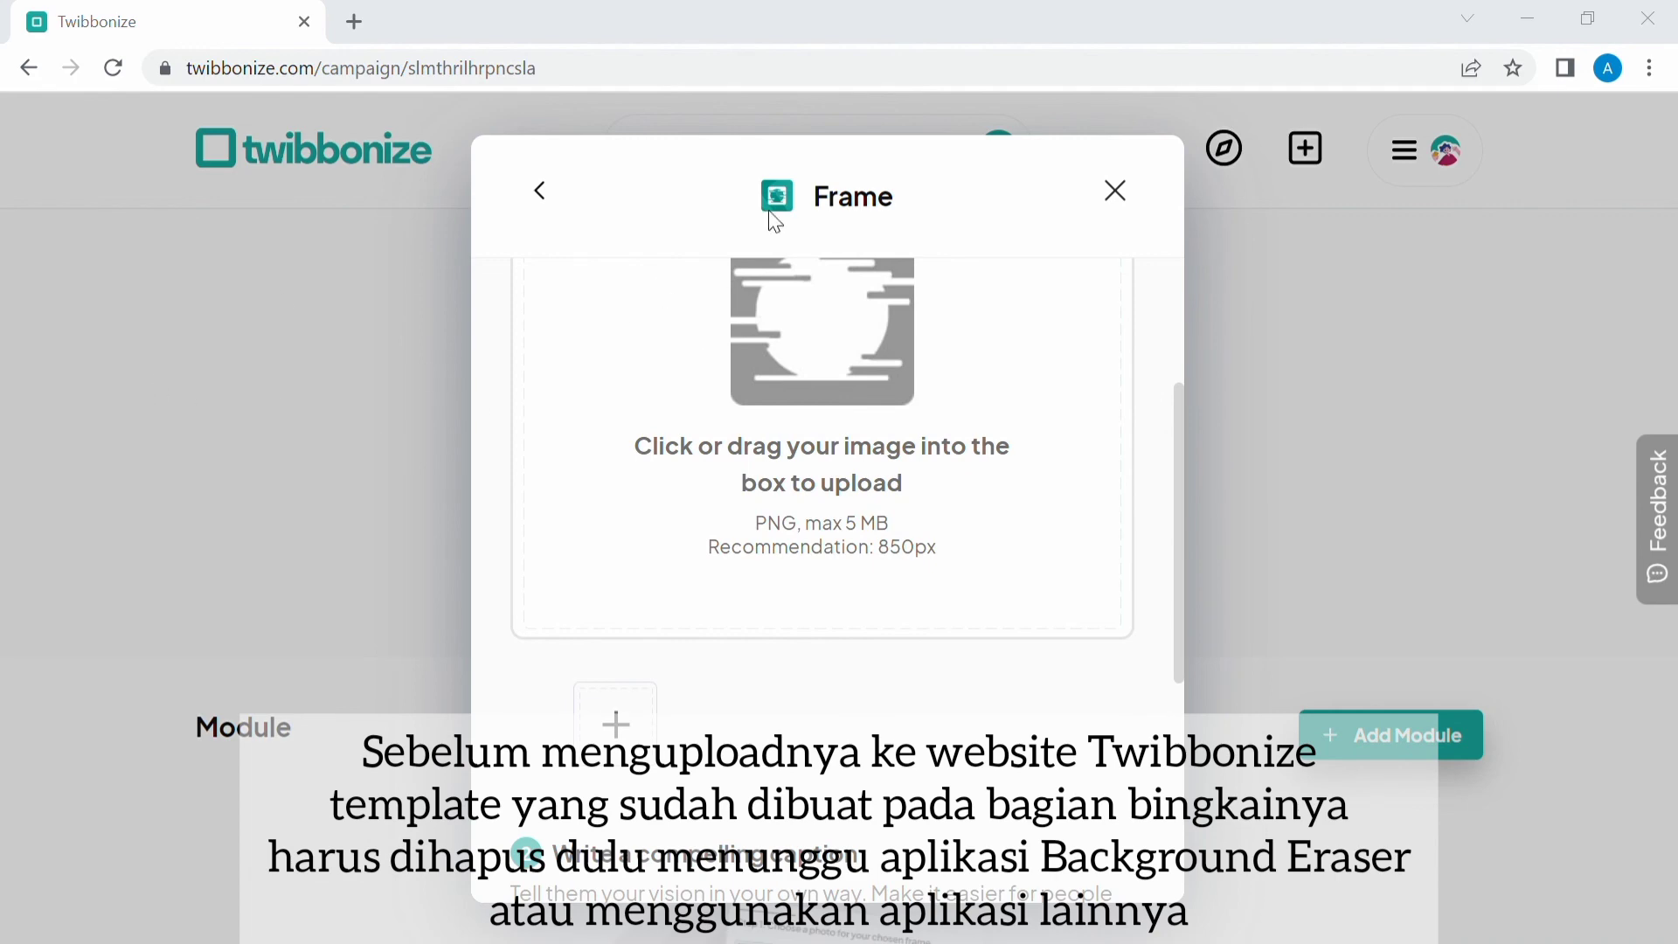
pyautogui.click(641, 592)
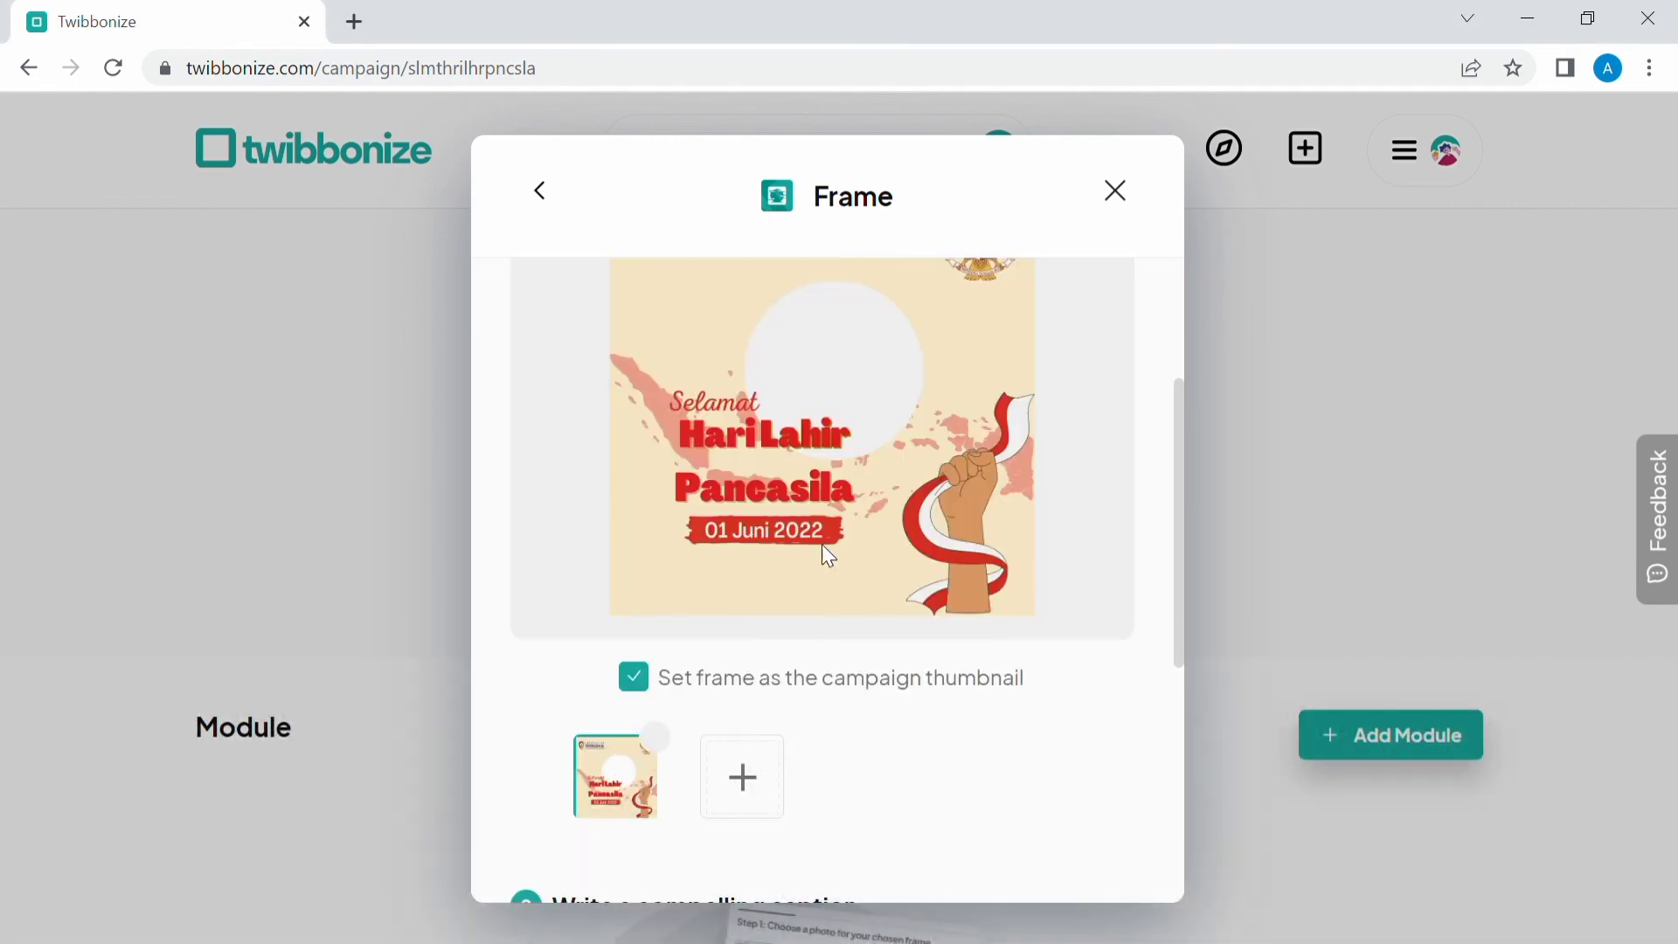
pyautogui.scroll(-5, 854, 648)
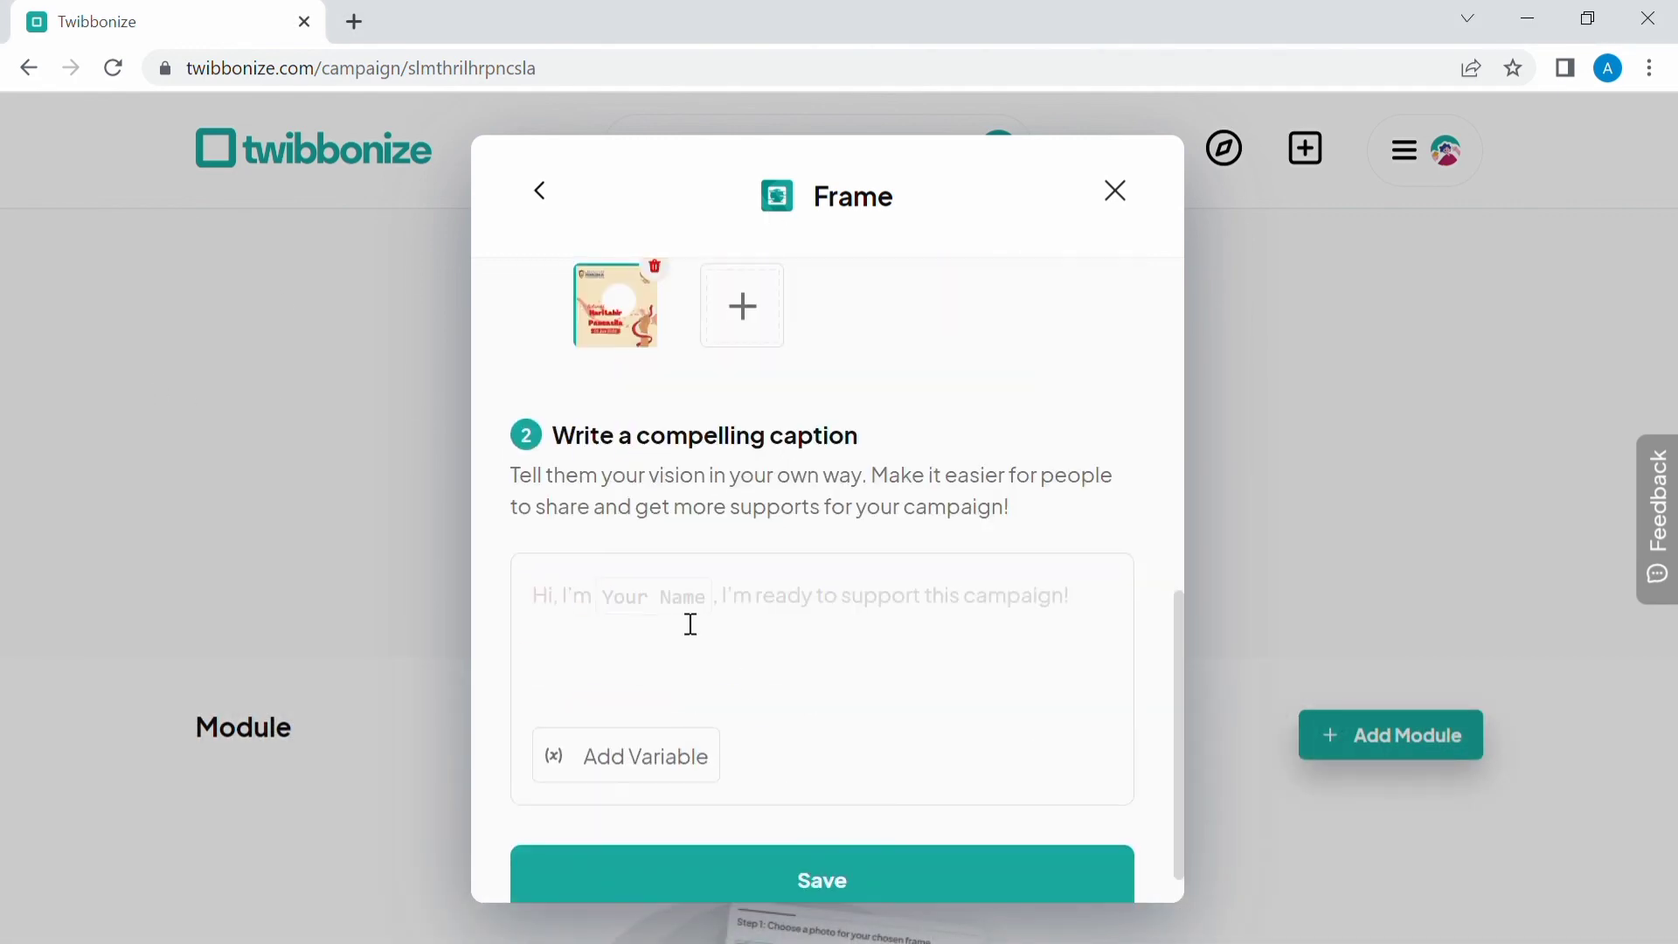
pyautogui.scroll(-1, 853, 711)
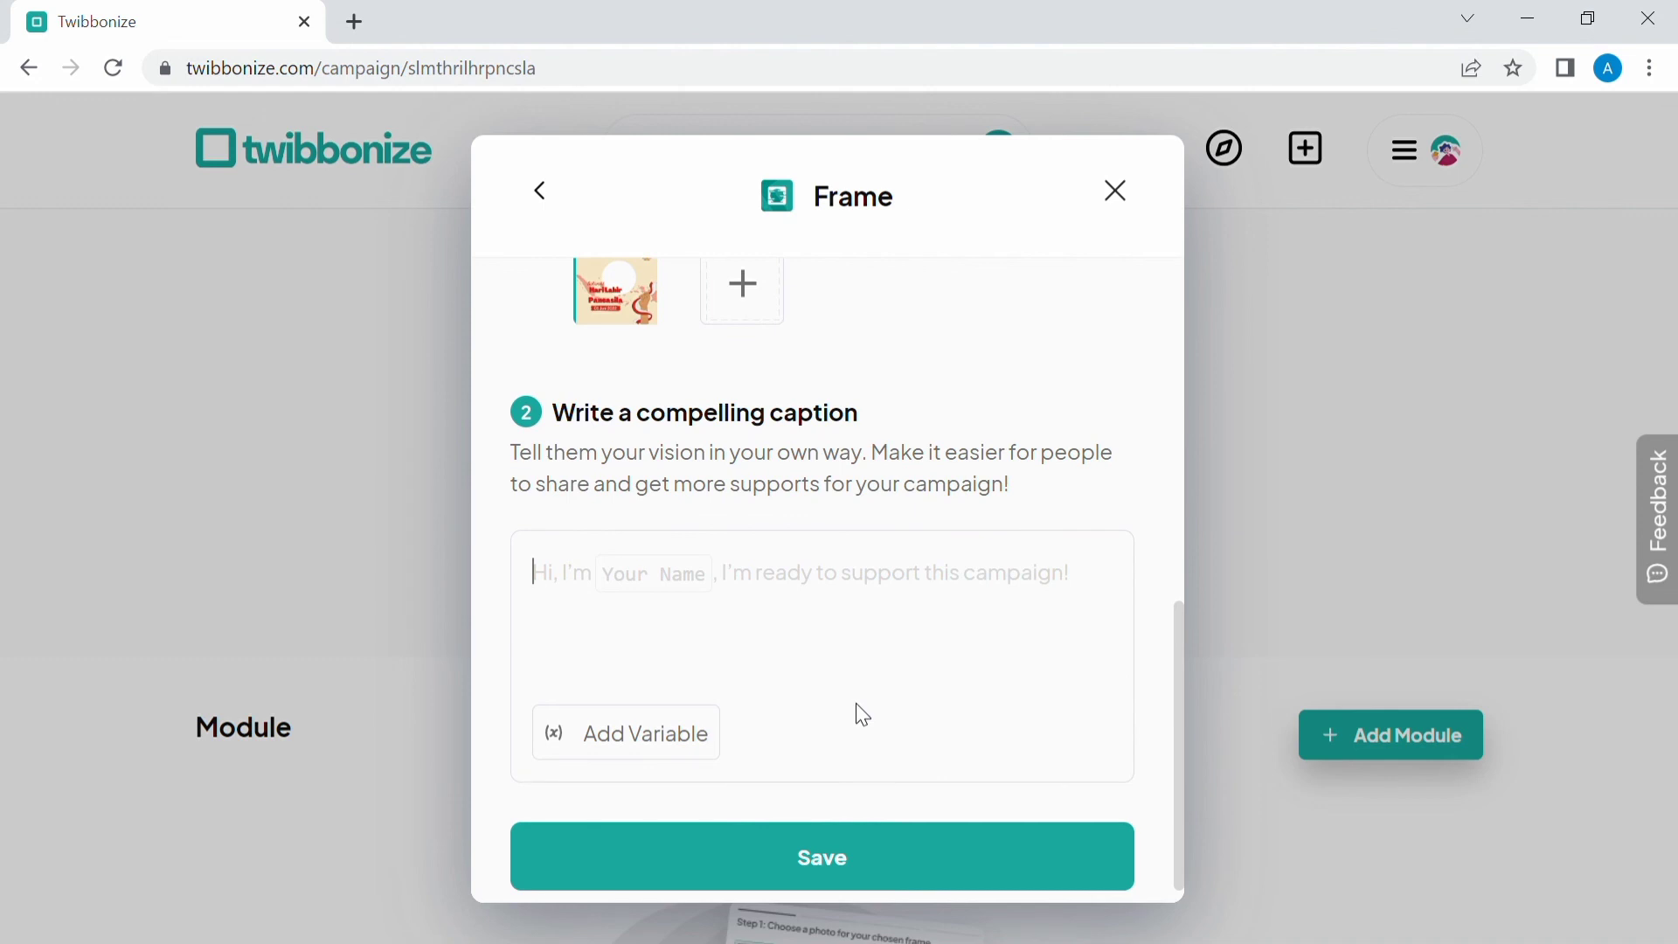
pyautogui.scroll(-1, 856, 705)
pyautogui.click(841, 820)
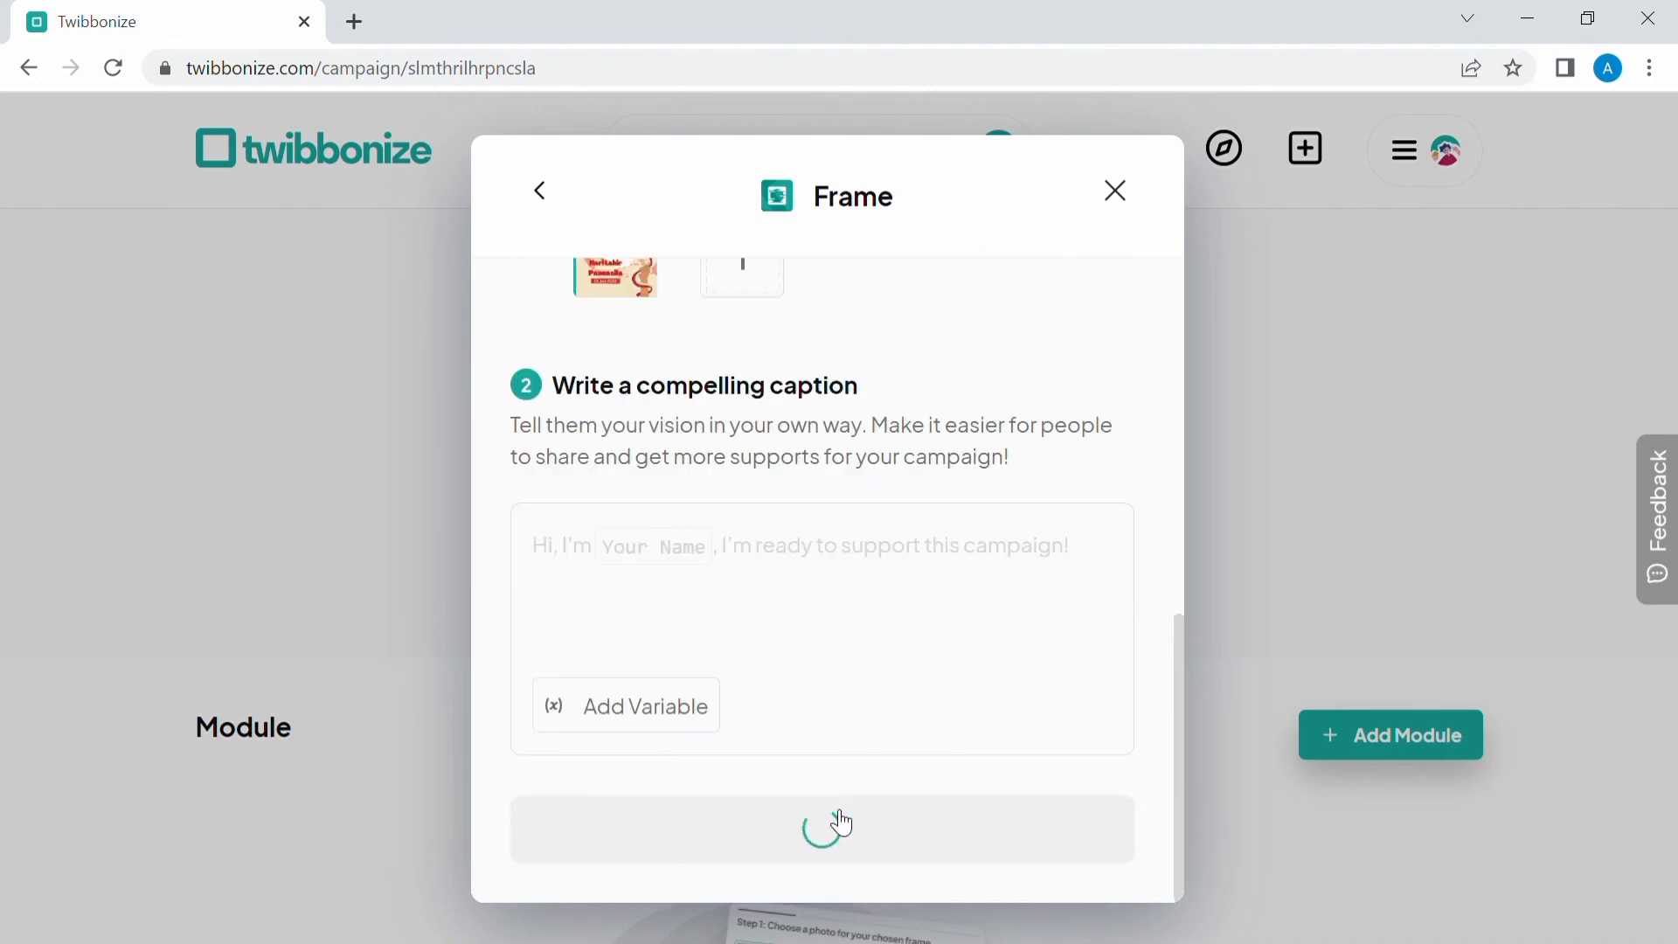
# Open the campaign preview in a new tab and look over its page and frame.
pyautogui.scroll(-6, 877, 704)
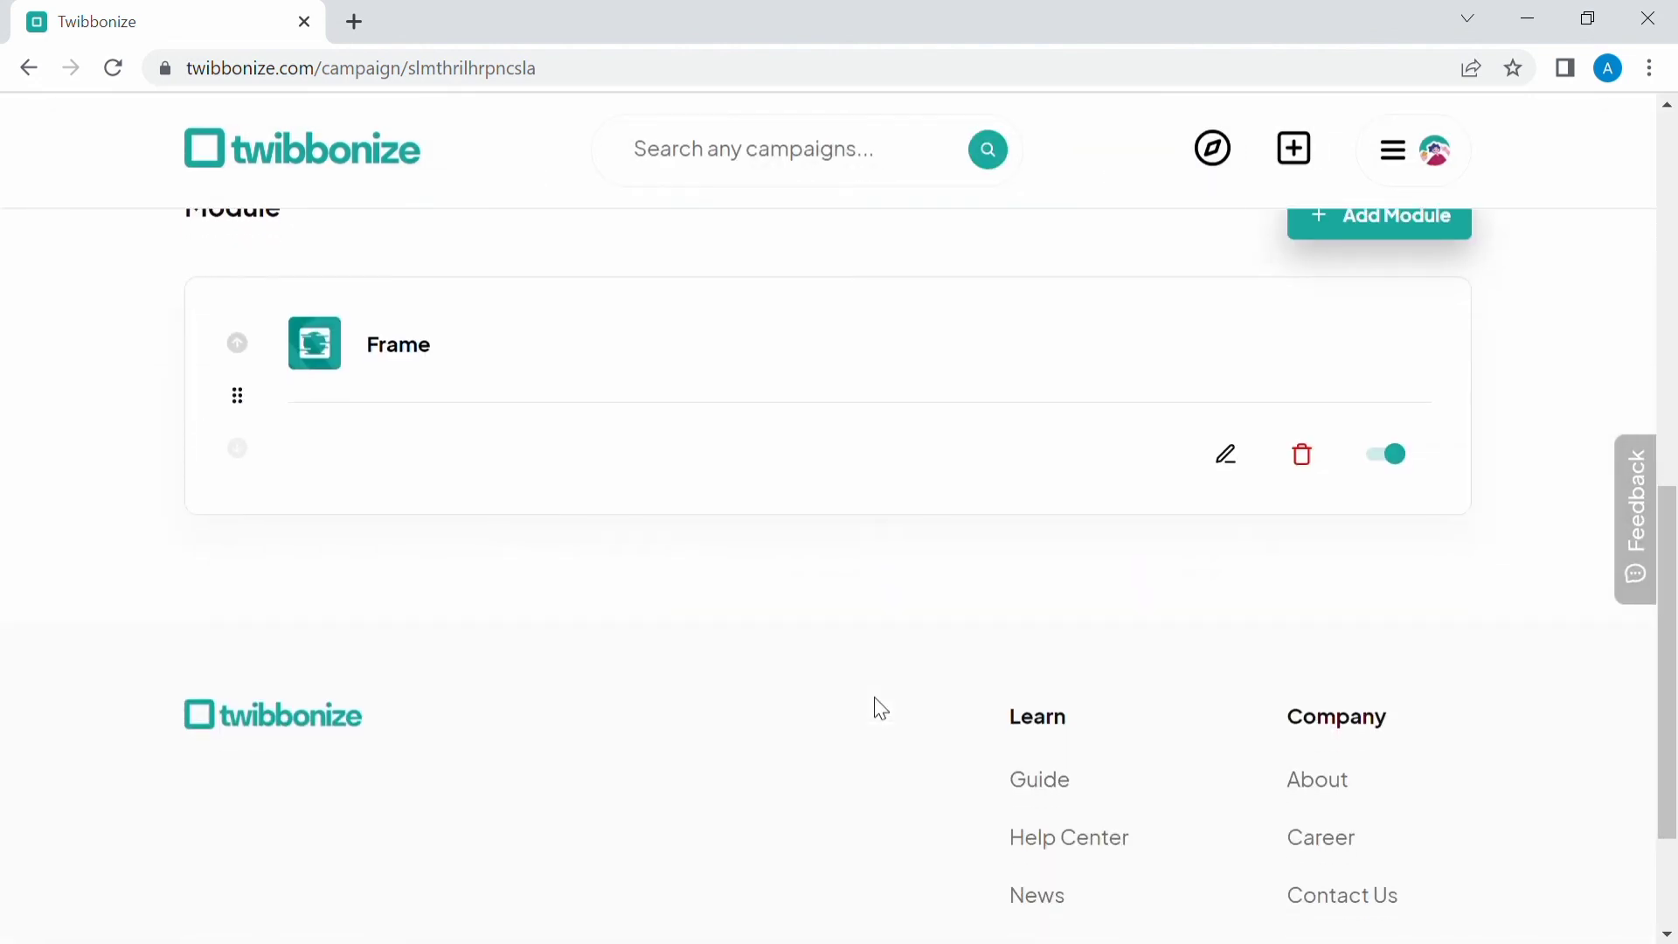
pyautogui.scroll(10, 877, 704)
pyautogui.click(957, 828)
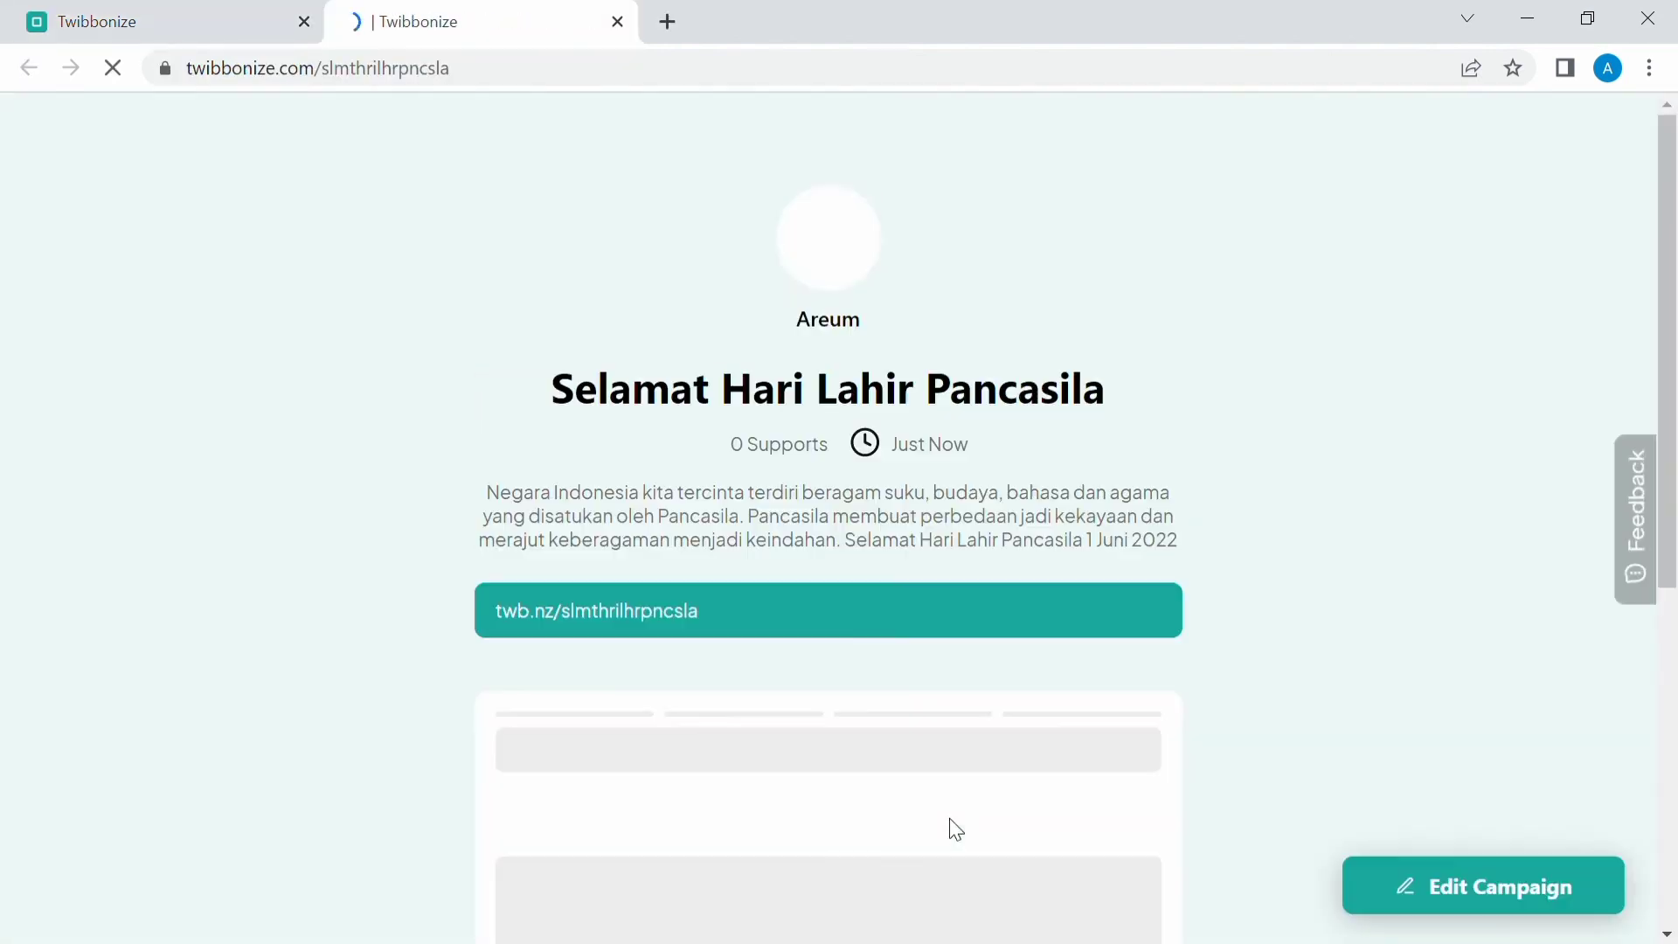
pyautogui.scroll(-3, 951, 822)
pyautogui.scroll(-1, 903, 625)
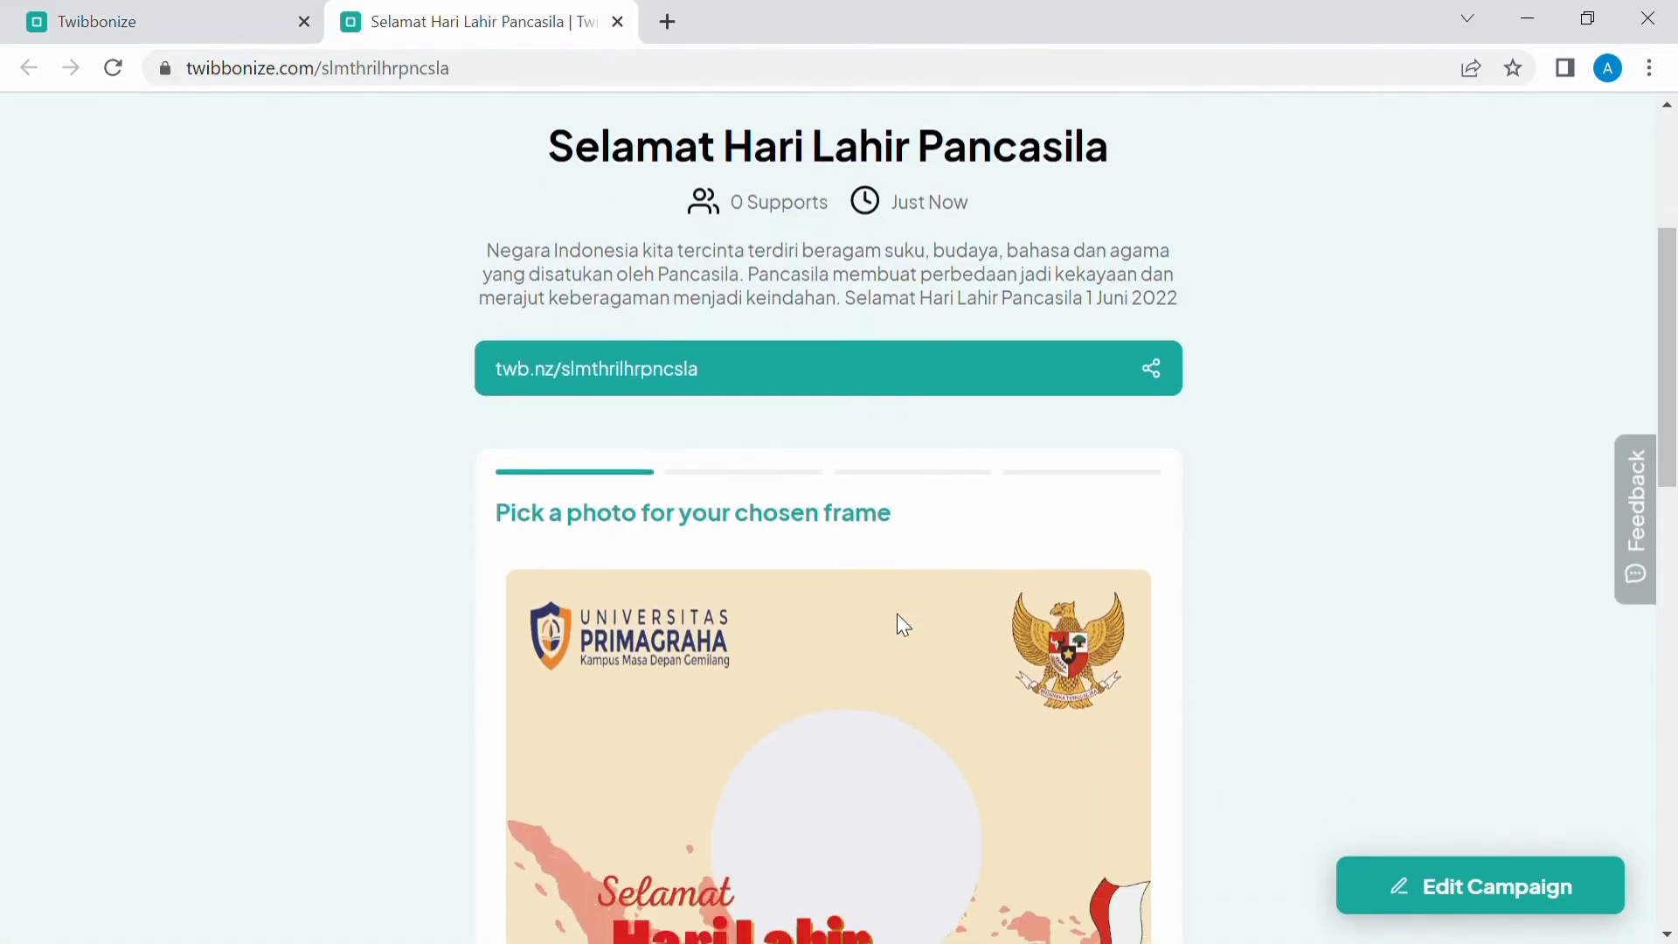
pyautogui.scroll(-1, 904, 625)
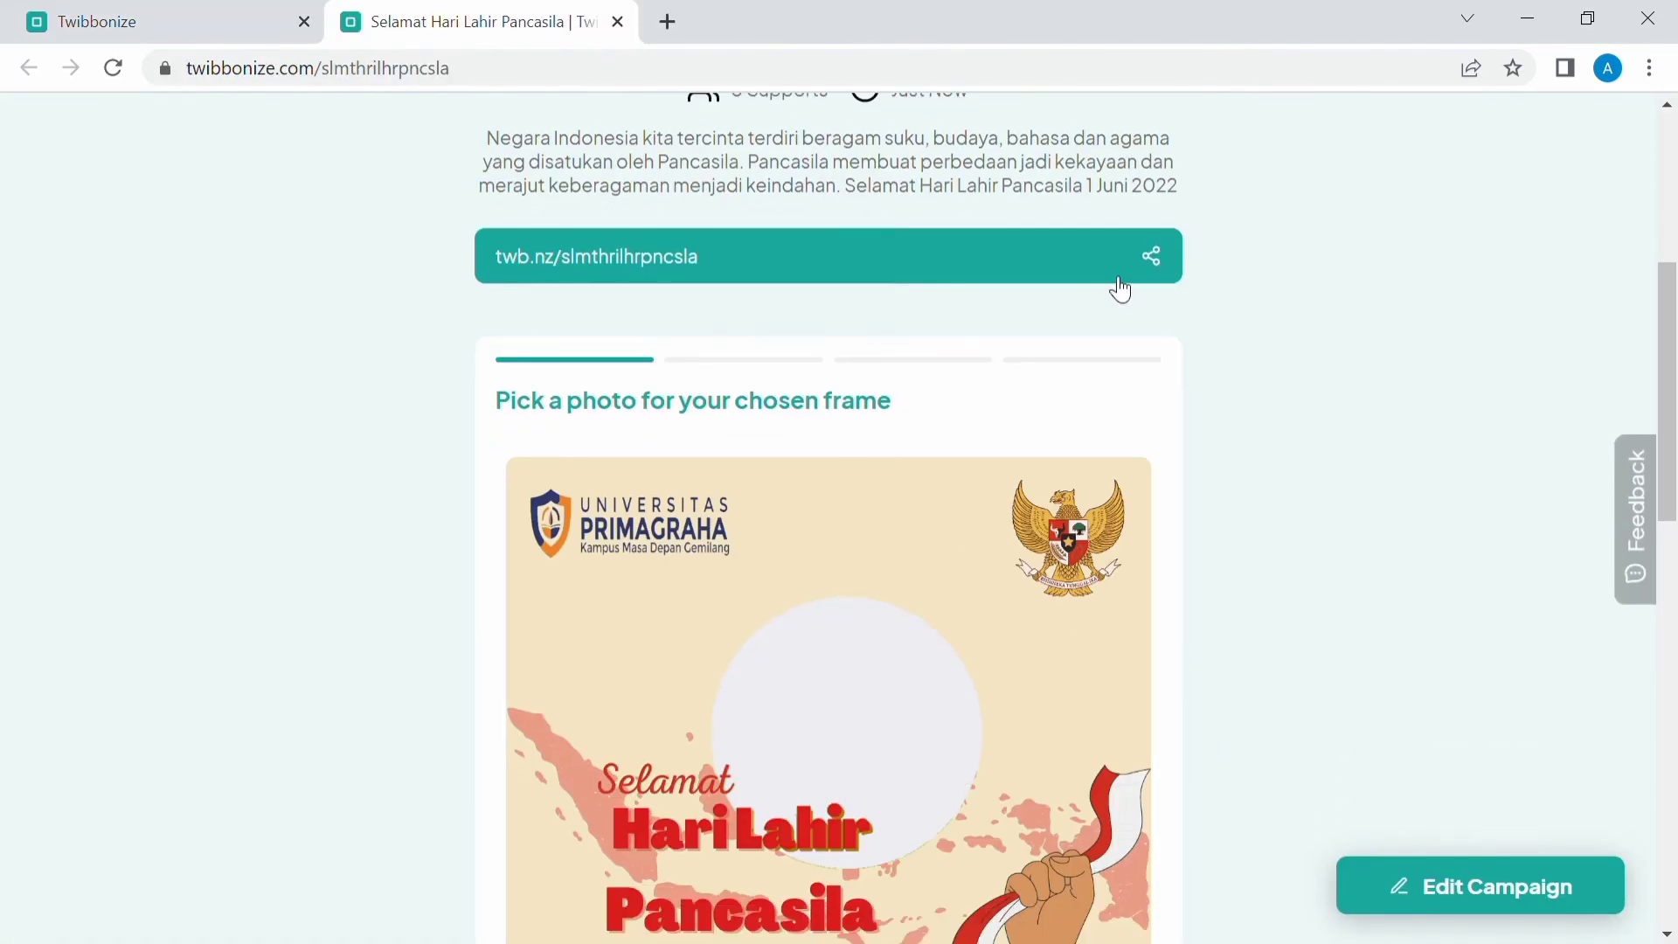
# Copy the campaign link twb.nz/slmthrilhrpncsla from the share dialog and close it.
pyautogui.click(705, 270)
pyautogui.click(1017, 849)
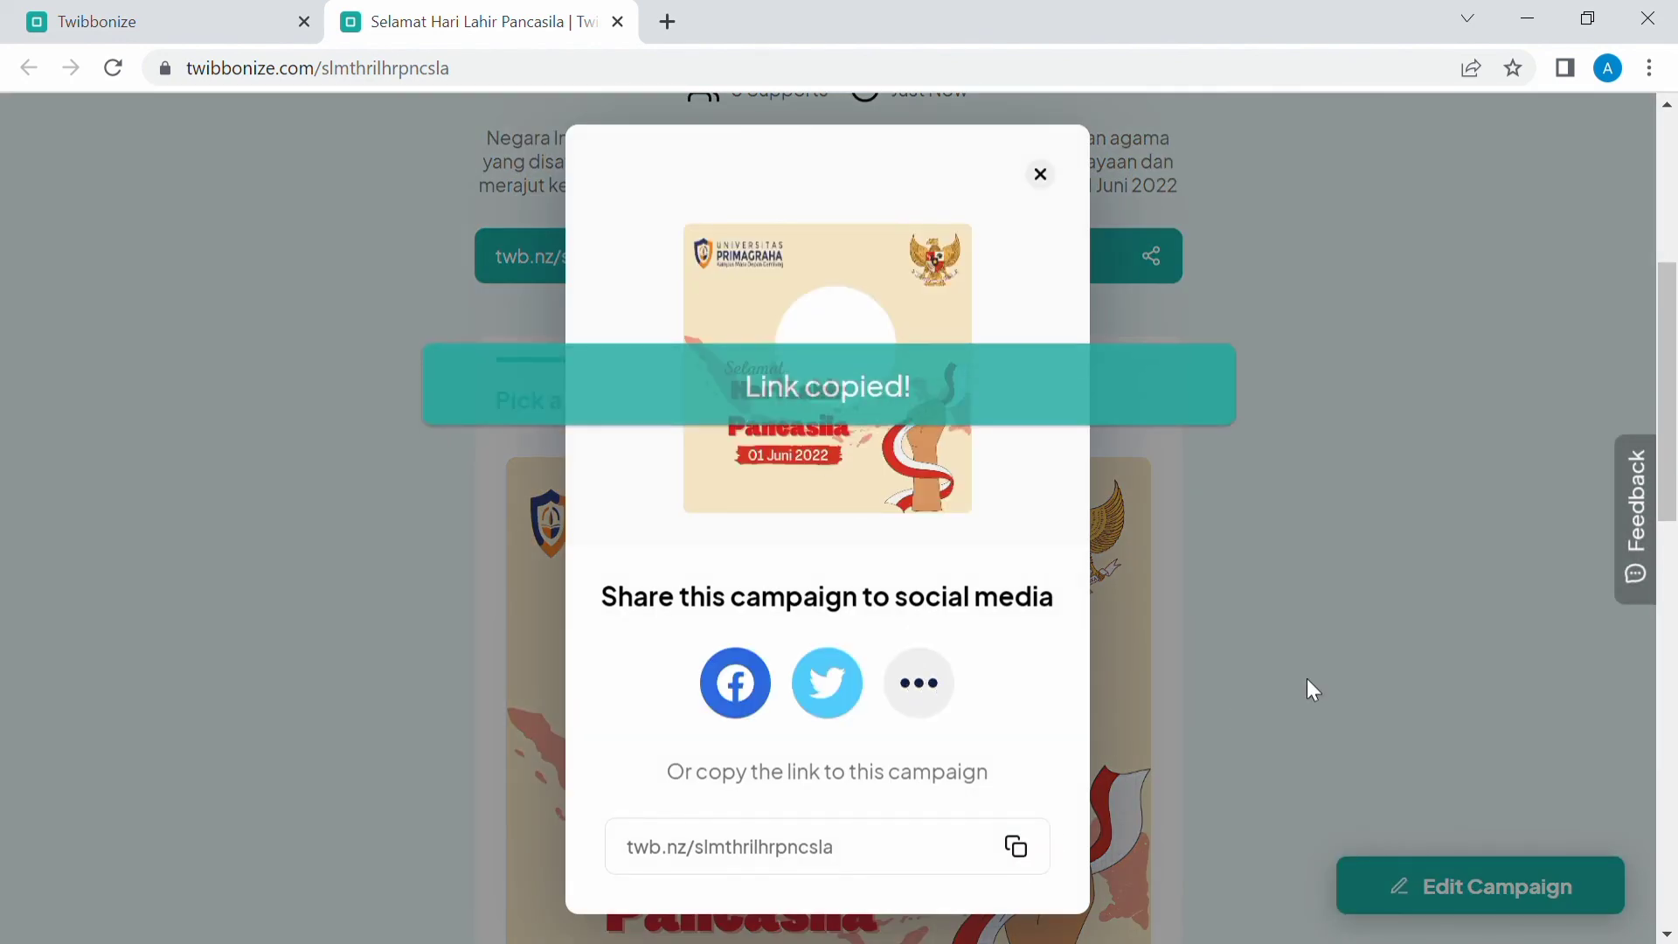
pyautogui.click(1041, 175)
pyautogui.scroll(-6, 1423, 428)
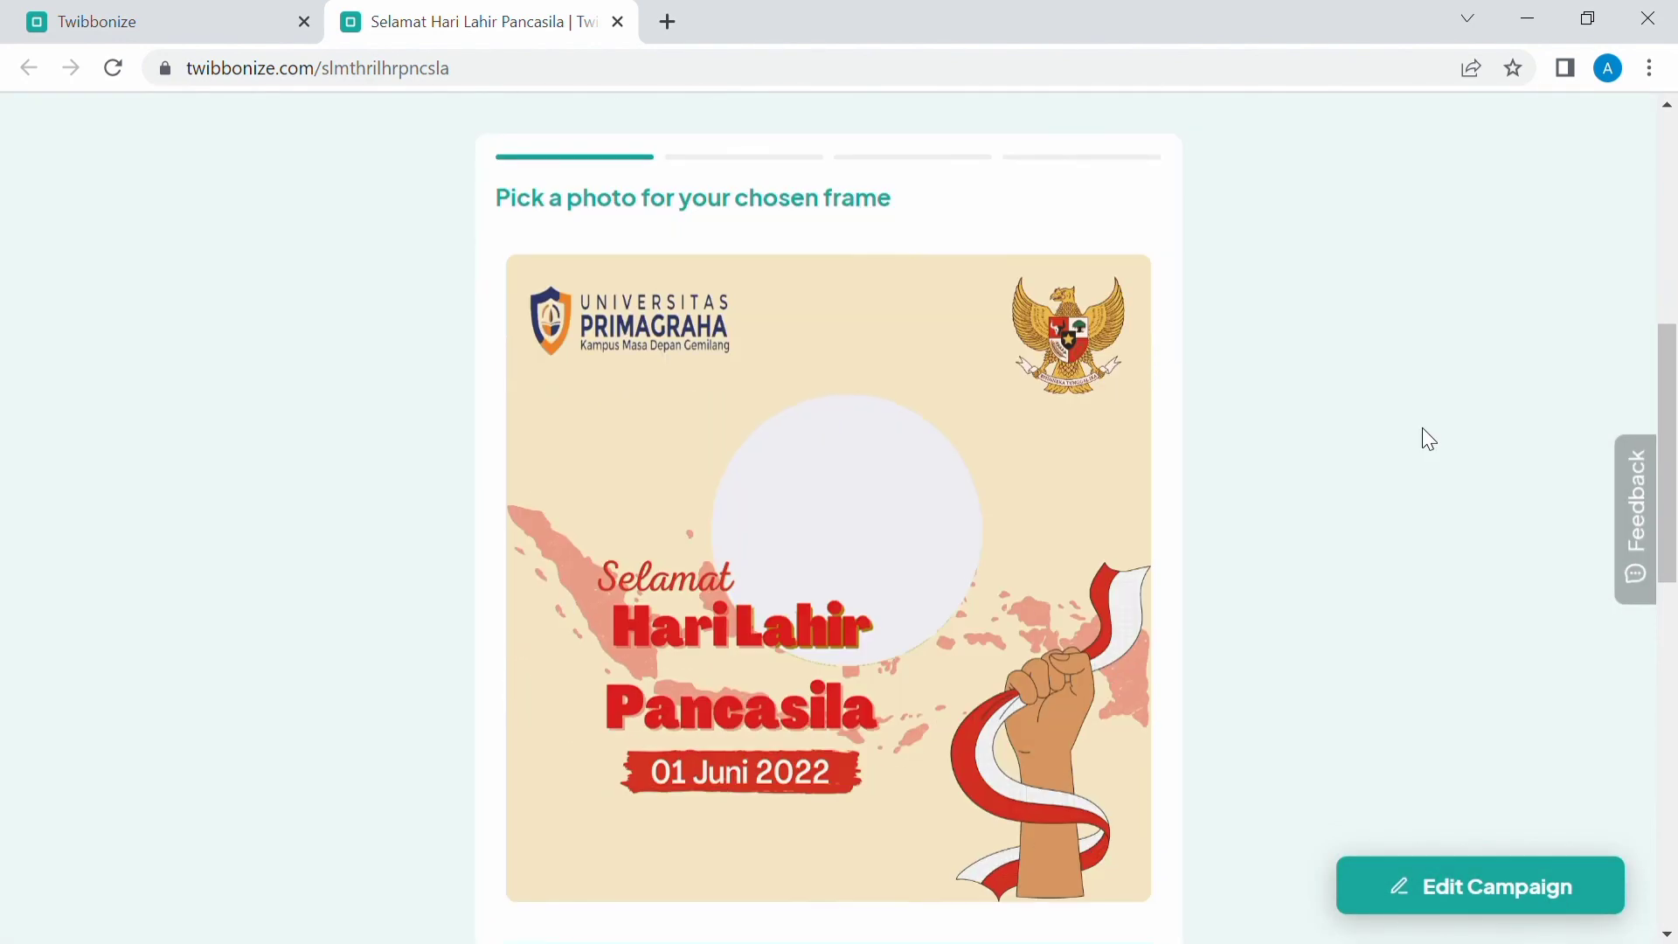